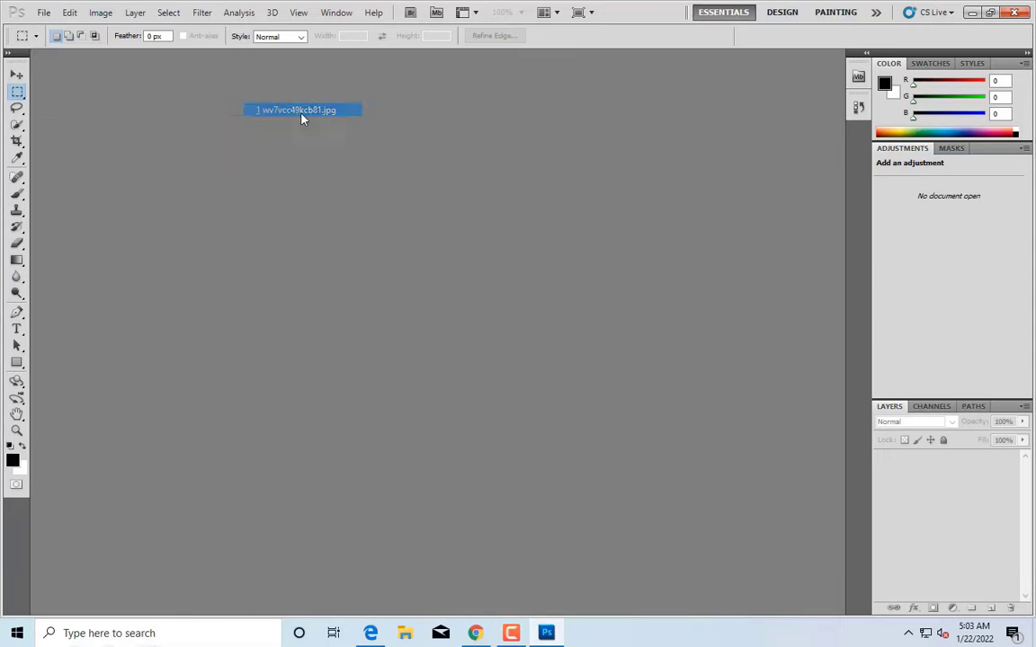
Open the recent baby photo JPG and sharpen it with merged High Pass Soft Light layers
click(288, 108)
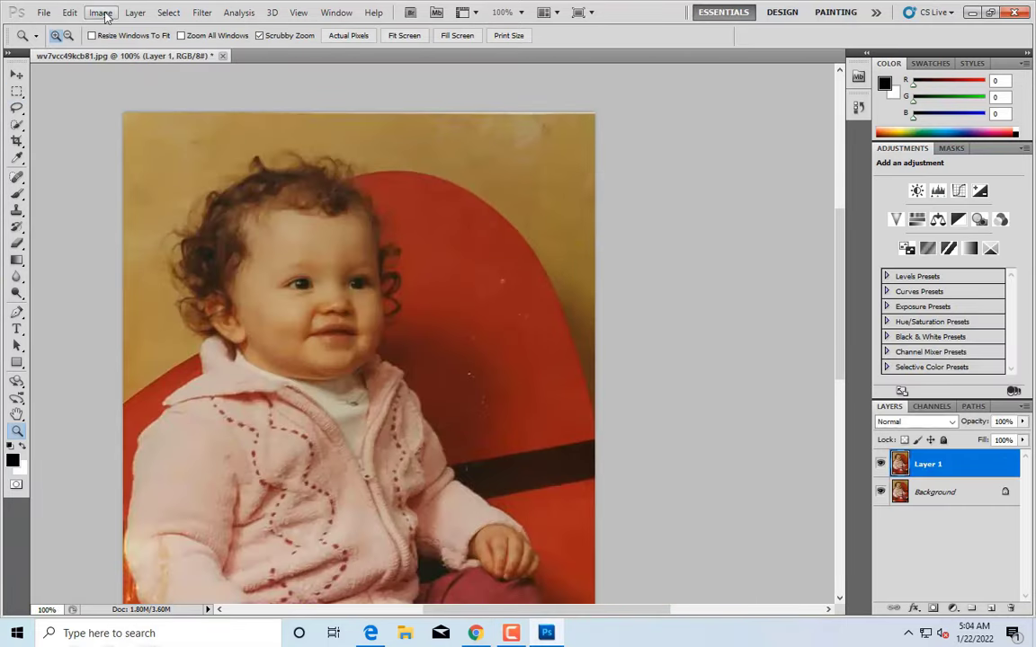
click(105, 16)
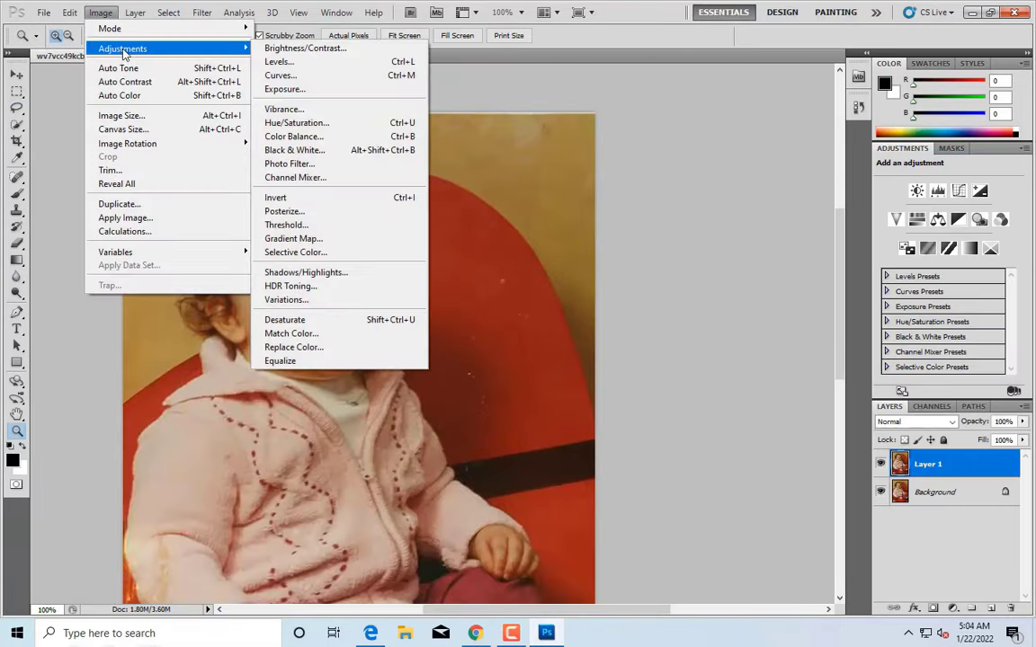
click(395, 304)
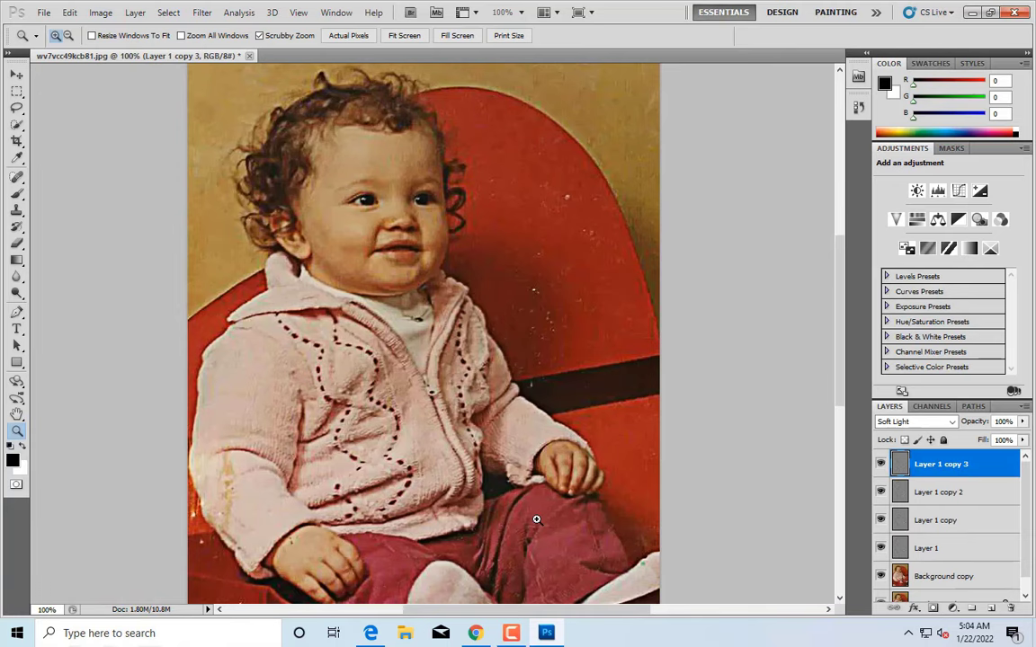
scroll(287, 485, down, 5)
key(Delete)
scroll(665, 515, down, 4)
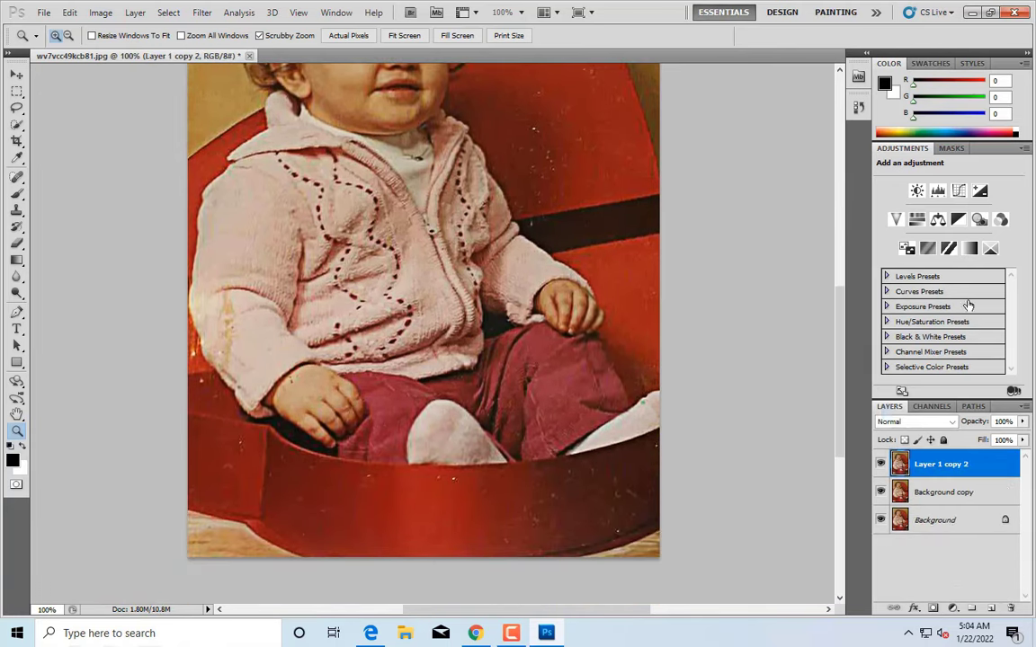
Close the Adjustments, Masks and Color panels so only Layers remains
right_click(926, 142)
click(900, 466)
click(1022, 65)
click(863, 267)
Duplicate the sharpened layer, zoom in on the hand and lap, and choose the Clone Stamp
click(324, 405)
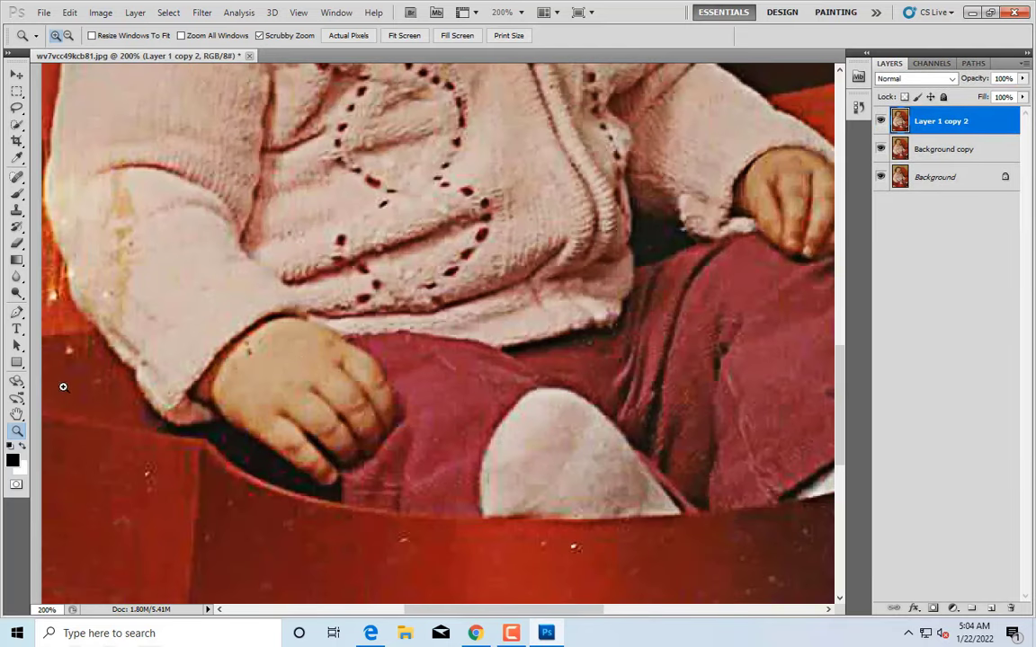
key(ctrl+j)
click(300, 375)
click(16, 177)
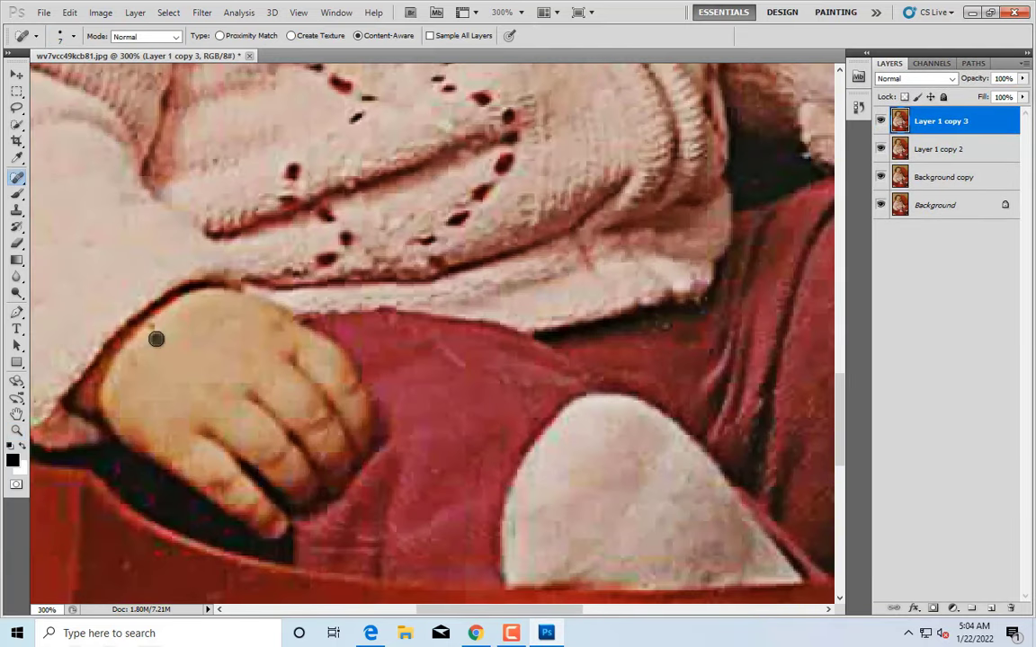
key(s)
Clone out the yellow stains on the baby's sleeve, shrinking the brush to size 10
scroll(306, 407, down, 2)
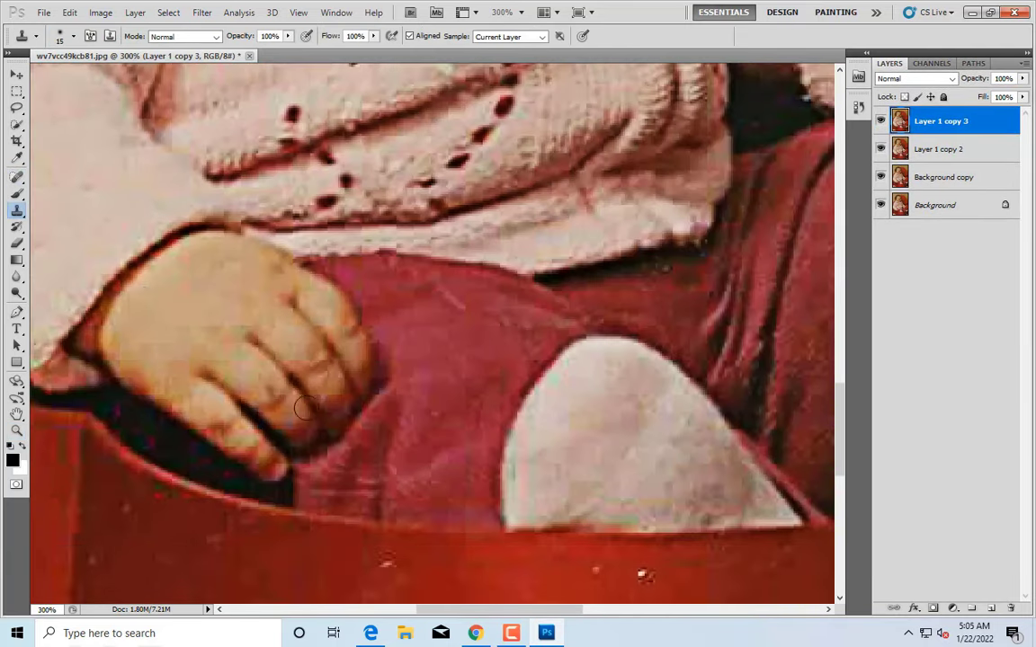
scroll(576, 480, down, 1)
scroll(377, 497, up, 2)
scroll(377, 497, left, 4)
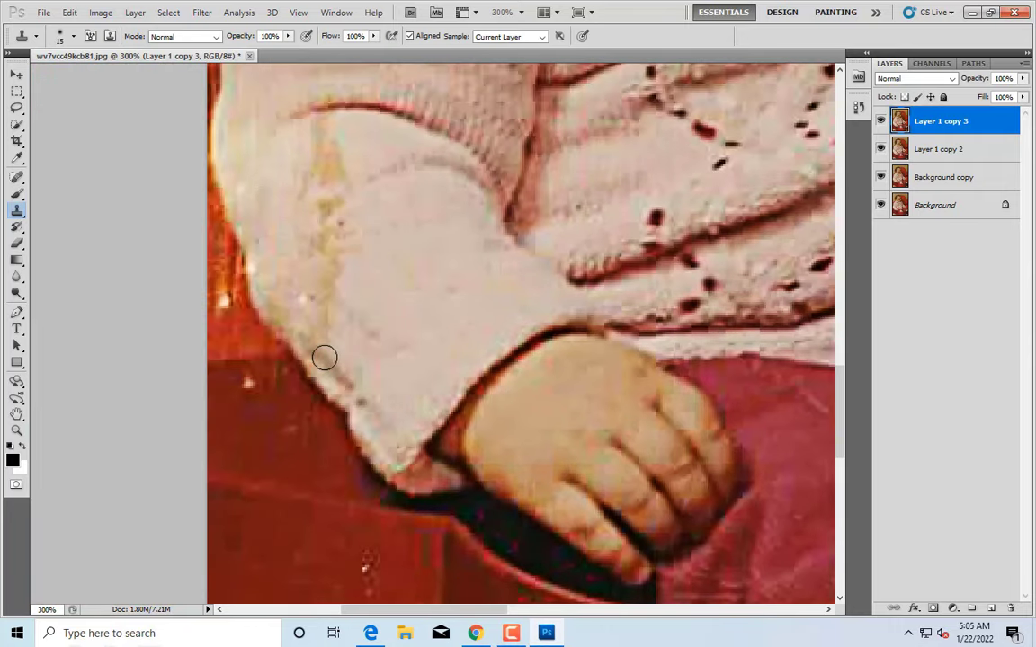
scroll(323, 304, up, 1)
scroll(340, 312, up, 1)
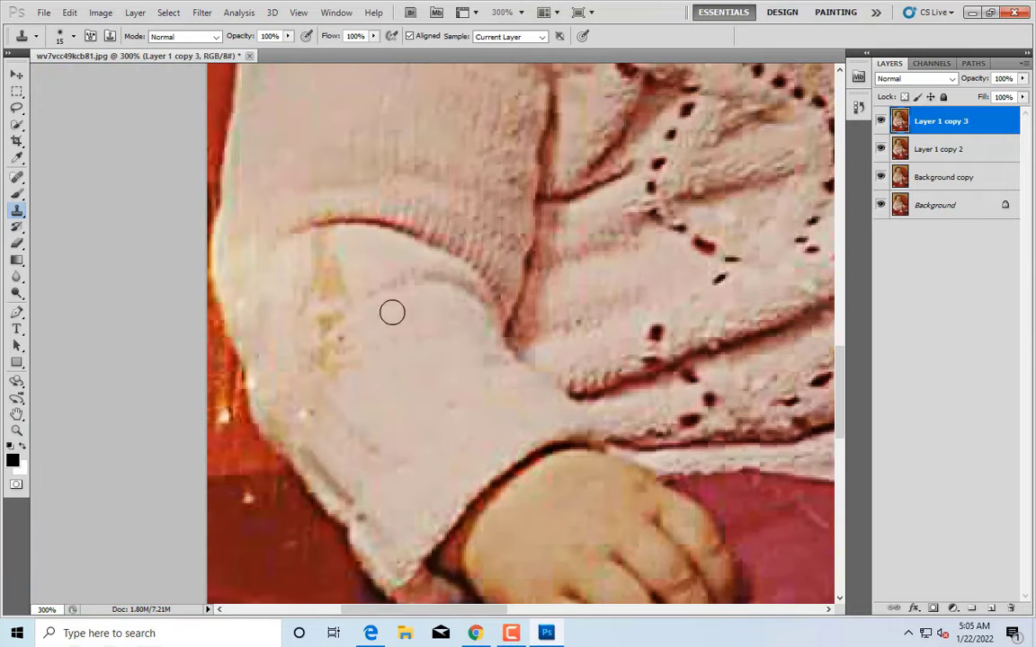
mouse_move(357, 250)
mouse_down()
mouse_move(292, 312)
mouse_move(353, 308)
mouse_move(358, 336)
mouse_move(344, 351)
mouse_up()
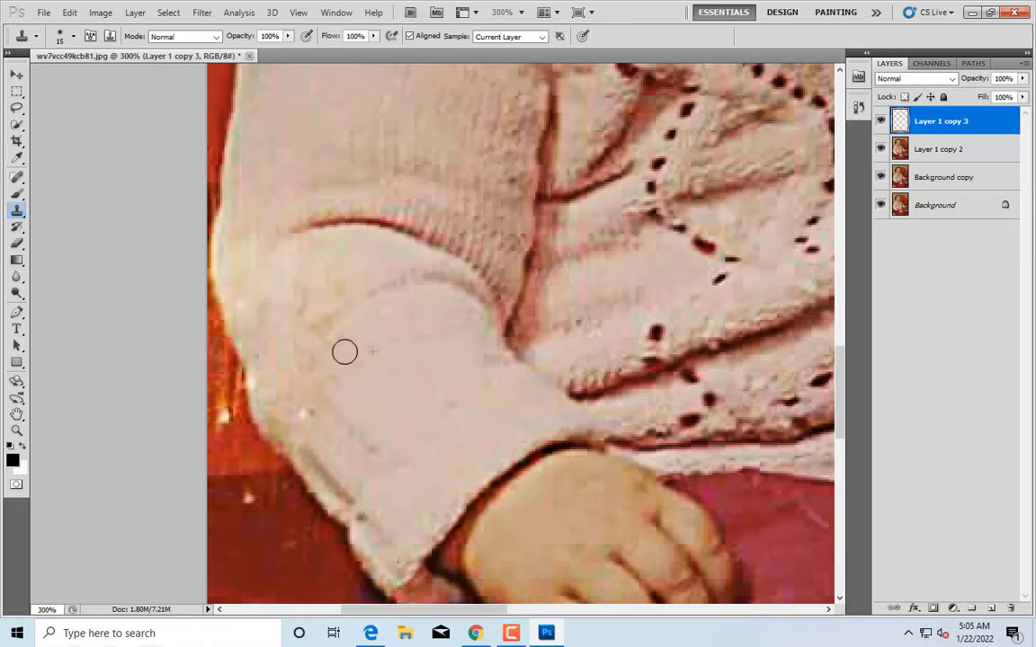
scroll(413, 351, down, 1)
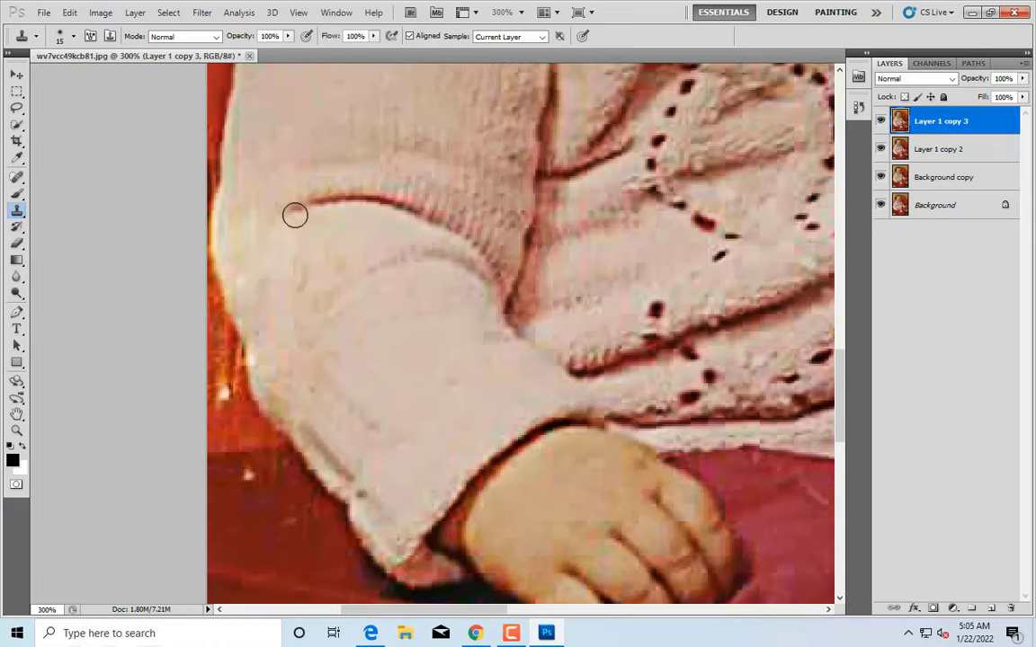
key(bracketleft)
drag(228, 214, 256, 376)
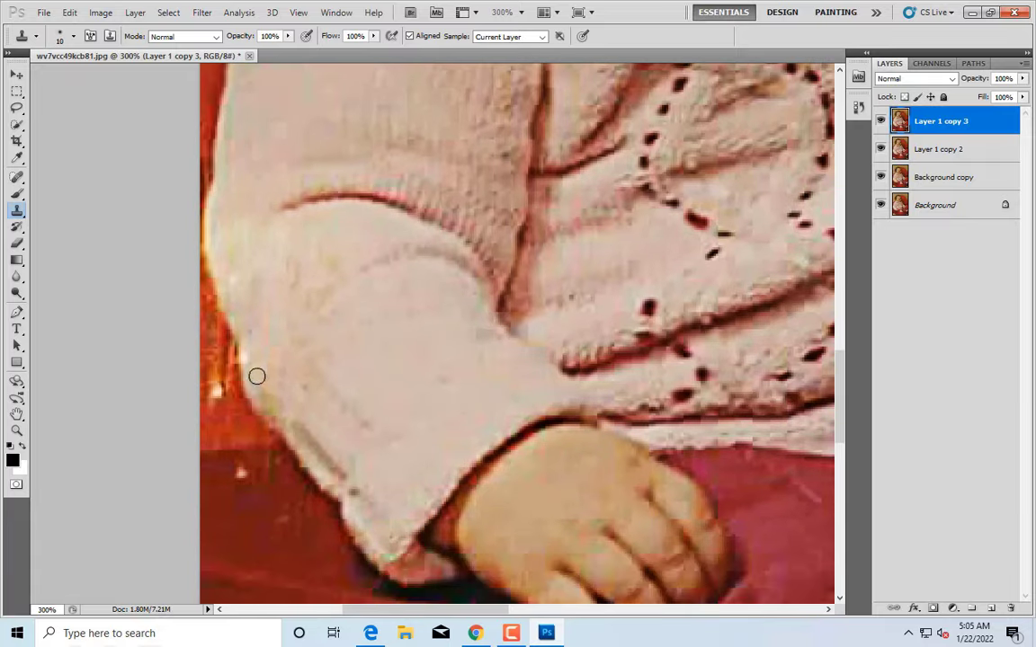
Zoom out to 200%, add an empty layer on top, and sample the chair's red-brown colour
key(ctrl+minus)
scroll(540, 360, down, 1)
key(b)
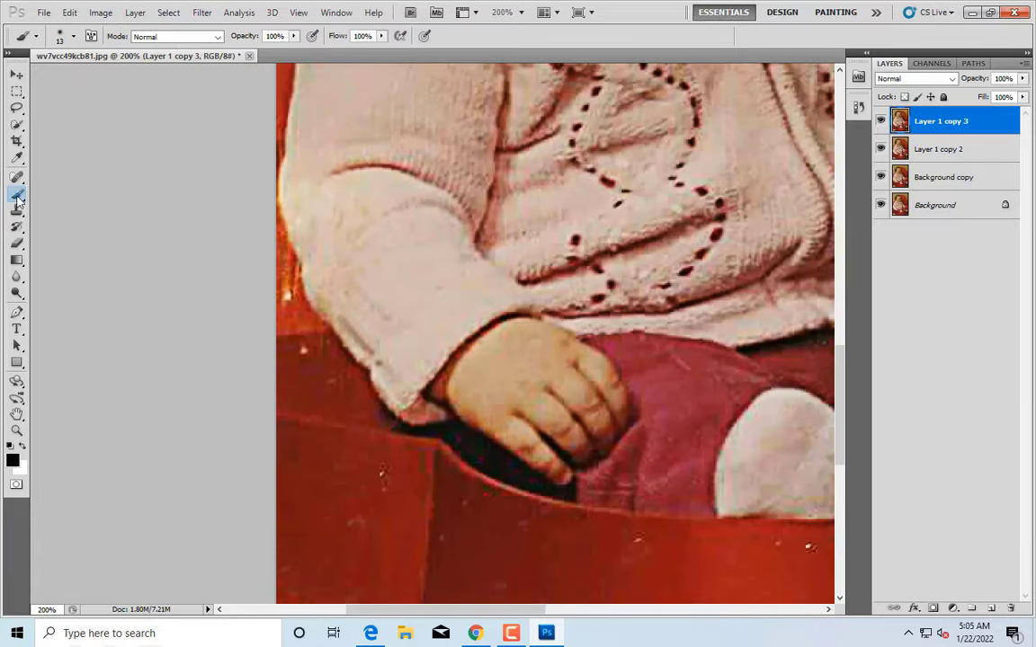
click(990, 612)
alt+click(350, 385)
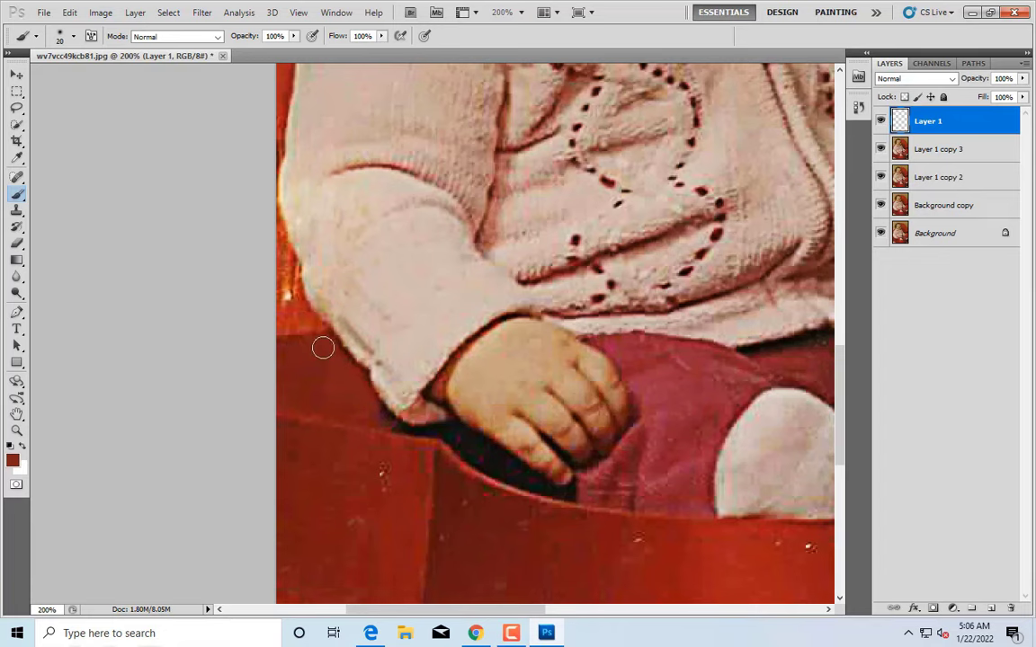
Merge Layer 1 copy 3 into Layer 1 and set the Mixer Brush size to 20
scroll(547, 427, down, 1)
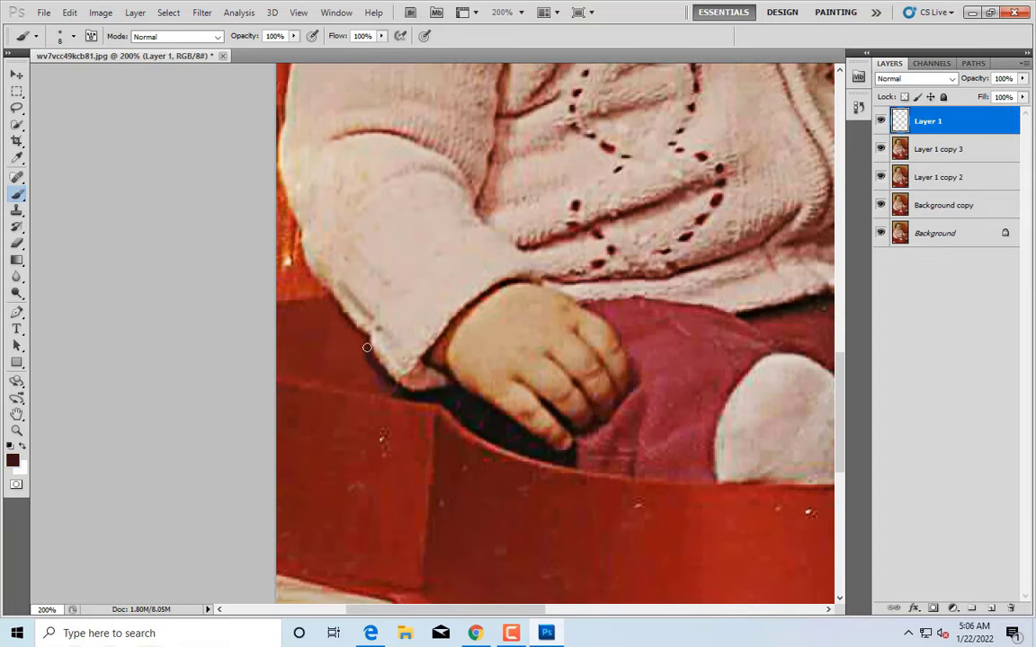
scroll(350, 329, down, 1)
key(shift+b)
key(shift+b)
key(shift+b)
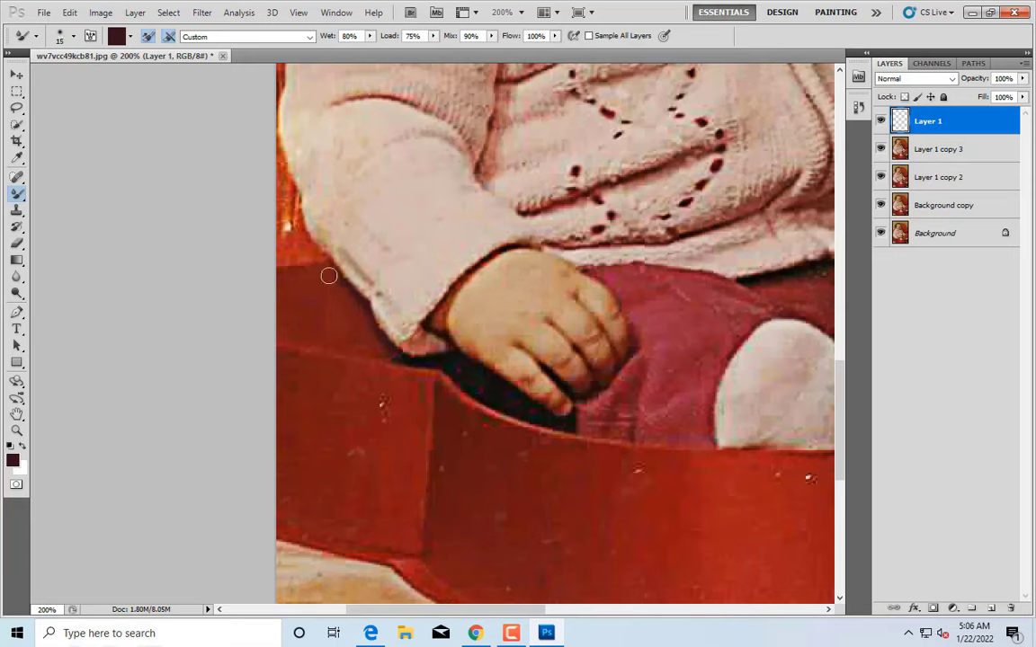
key(bracketright)
key(ctrl+alt+z)
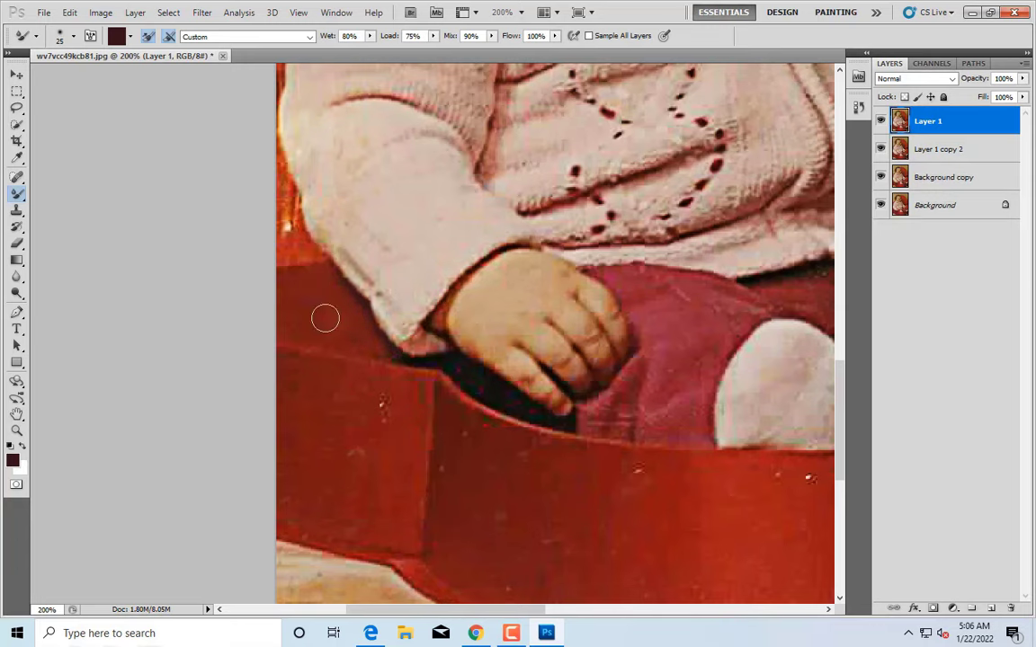
key(bracketright)
scroll(663, 397, up, 7)
scroll(118, 319, down, 1)
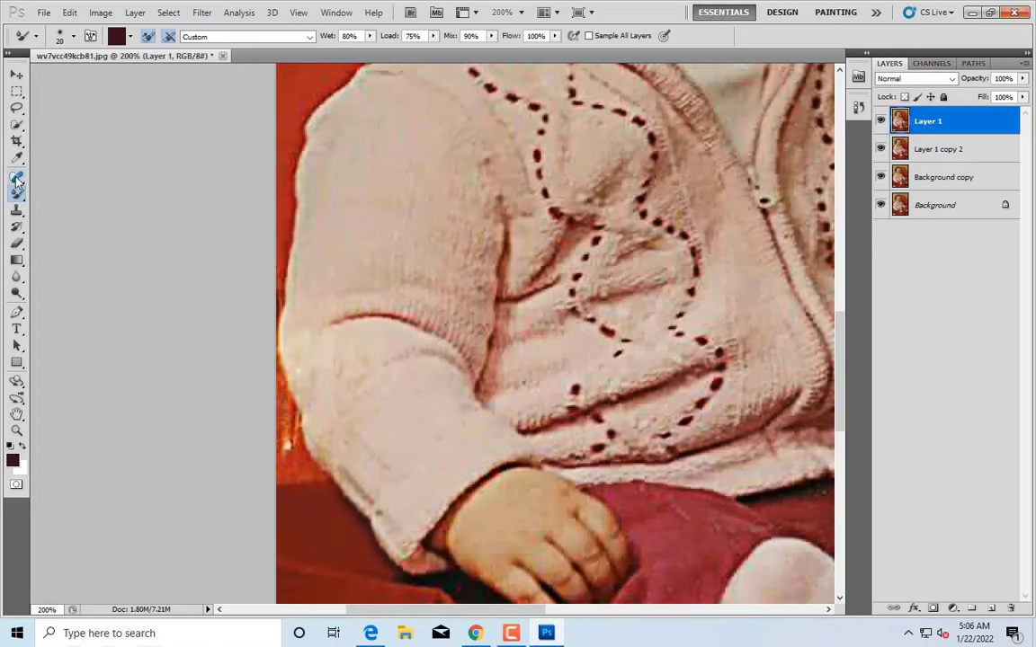
key(j)
scroll(328, 203, up, 5)
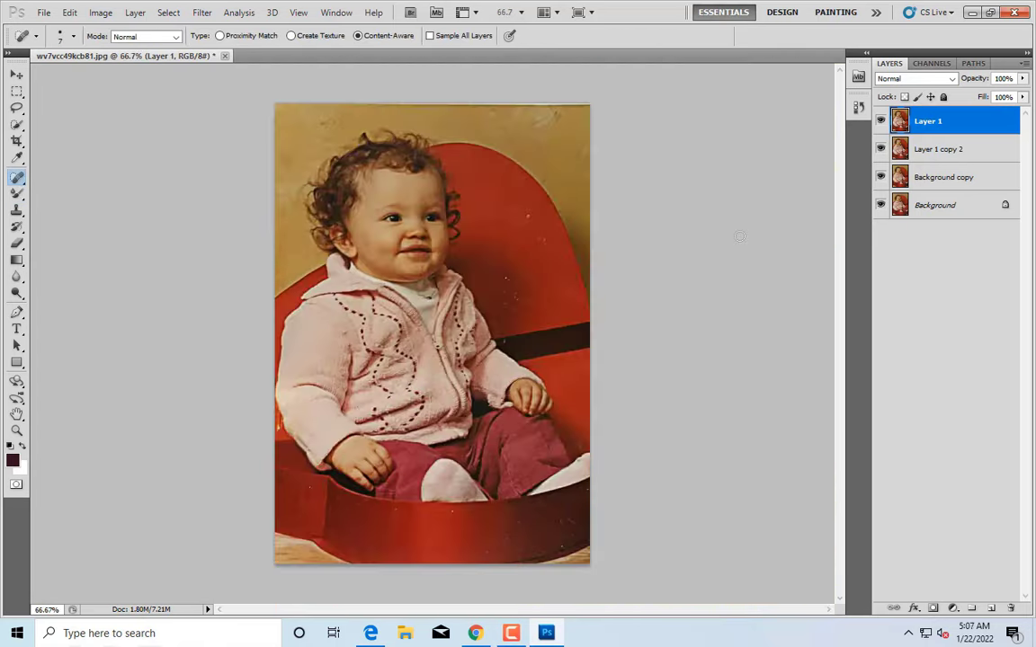
Zoom in on the hands, legs and chair with a size-6 Clone Stamp on Layer 1
drag(642, 246, 492, 478)
key(bracketleft)
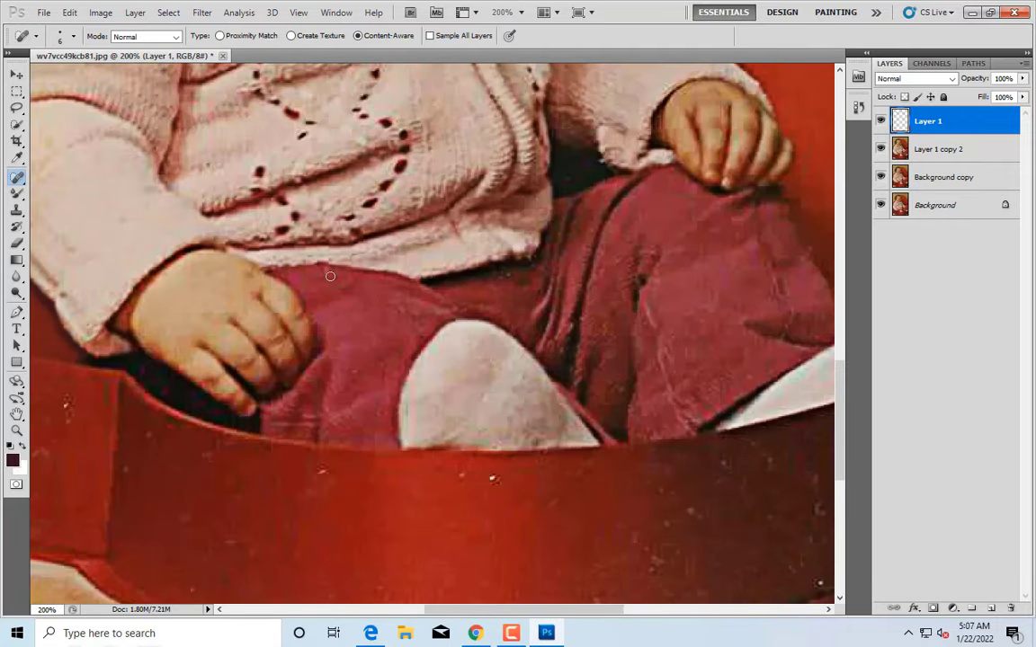
key(s)
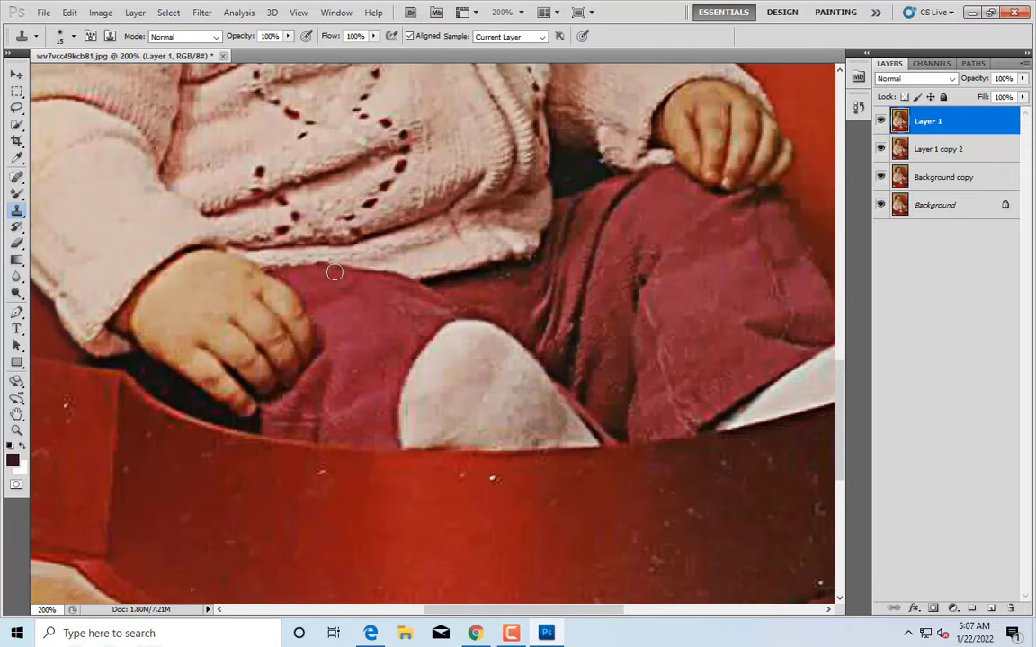
scroll(342, 331, down, 1)
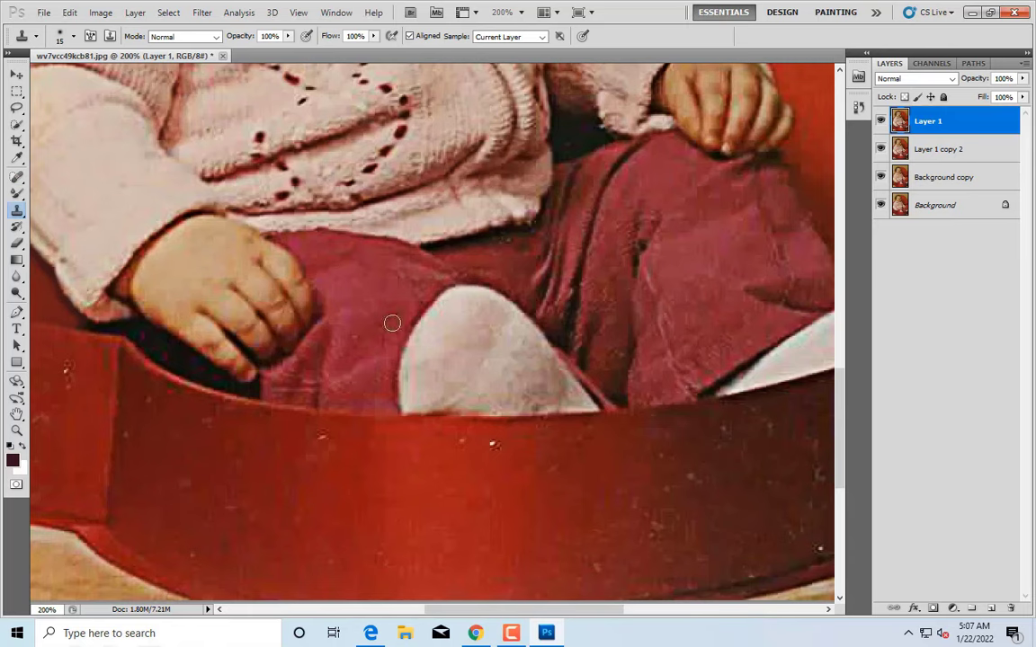
scroll(396, 319, down, 1)
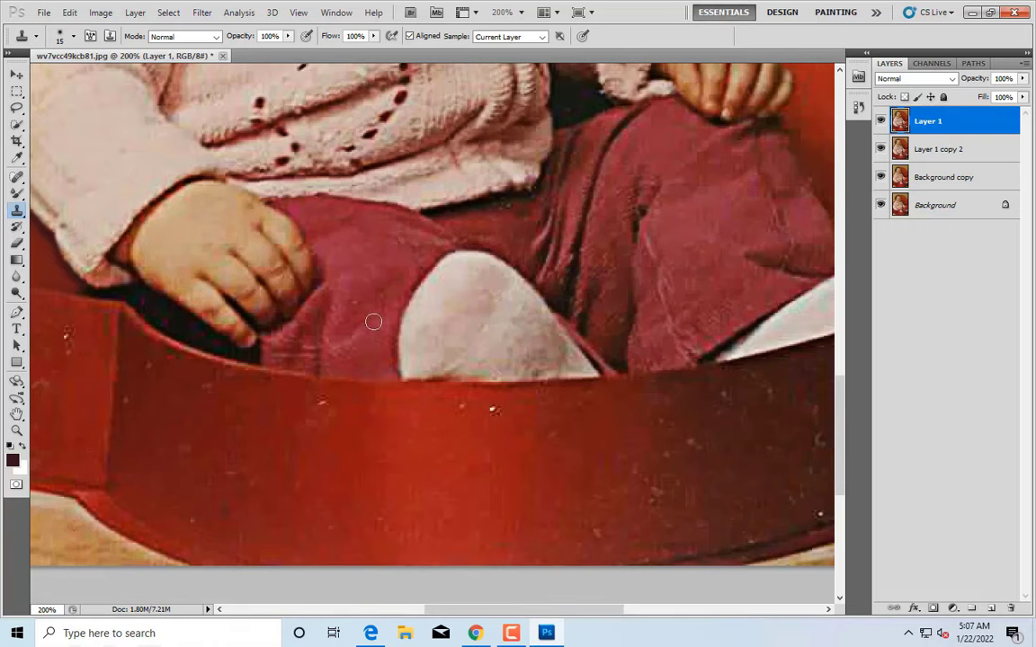
scroll(385, 297, up, 1)
scroll(355, 333, down, 1)
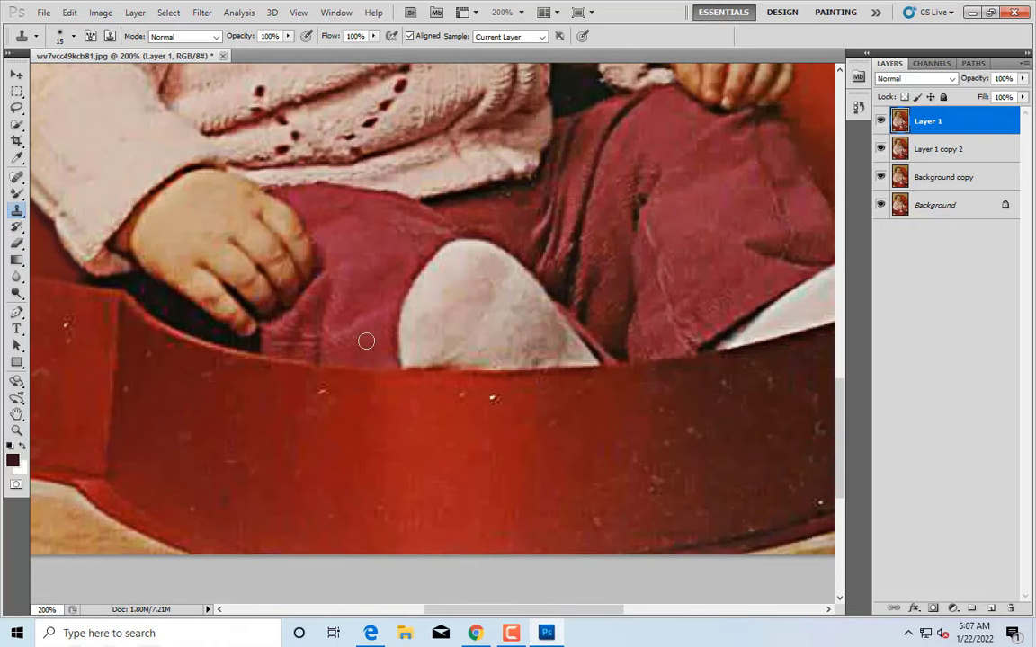
scroll(366, 340, down, 1)
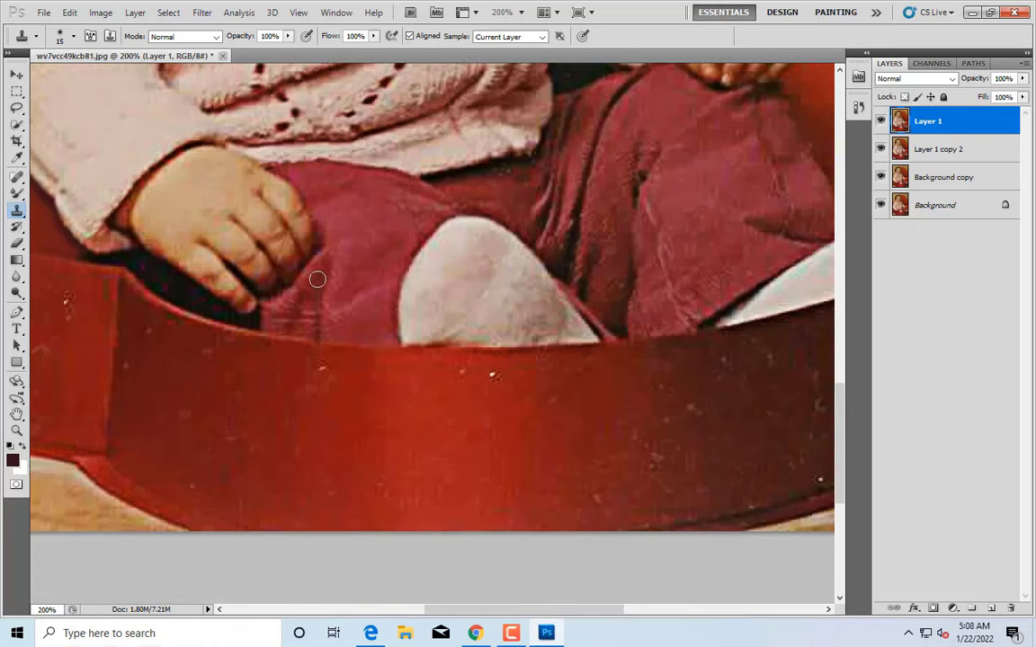
scroll(317, 279, down, 3)
scroll(478, 397, up, 3)
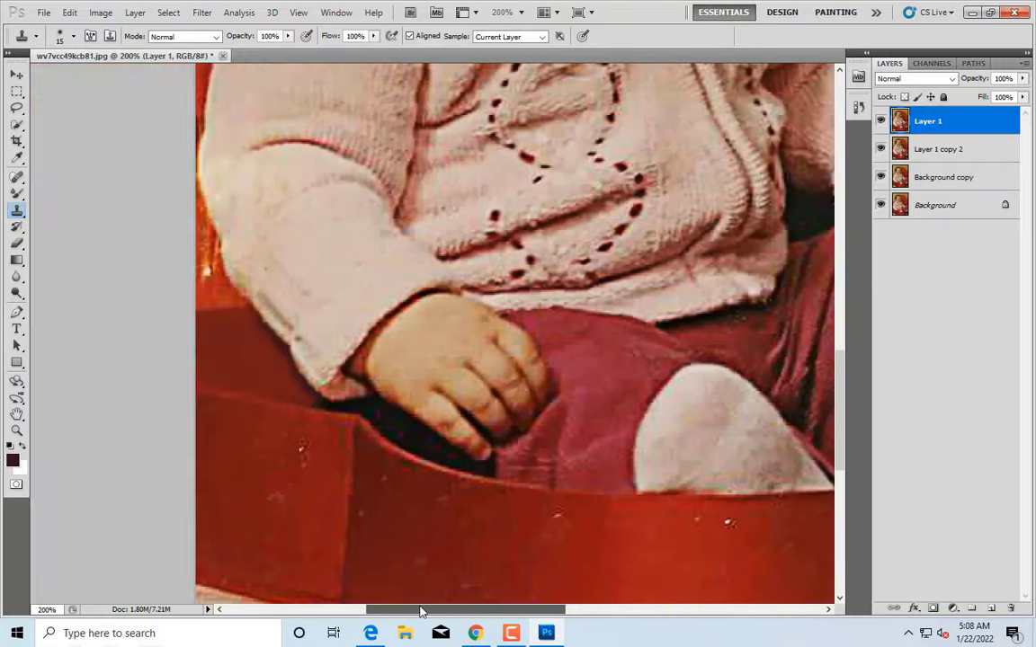
Clone-stamp the specks on the red trousers around the sock, using brush sizes 20 and 15
drag(421, 611, 517, 612)
scroll(439, 317, up, 1)
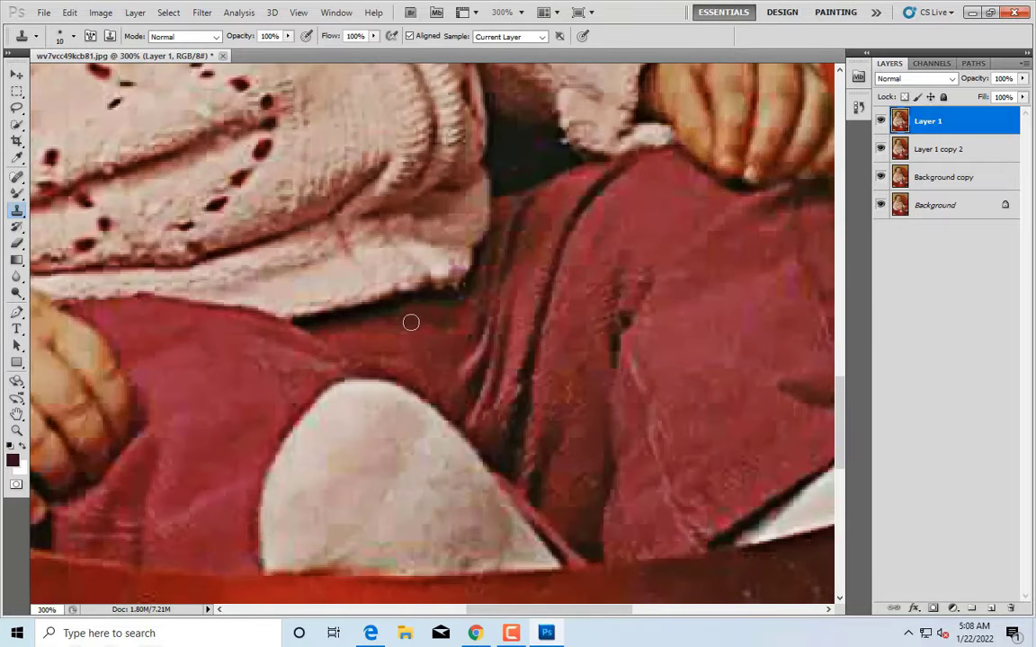
scroll(461, 322, down, 1)
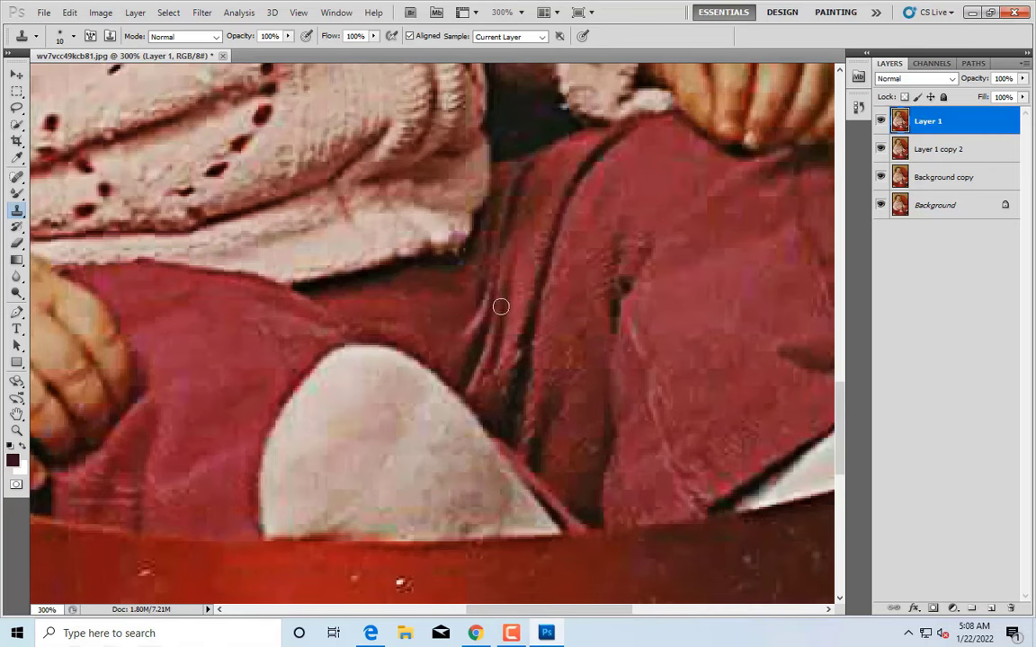
scroll(539, 324, down, 1)
key(bracketright)
scroll(569, 248, down, 1)
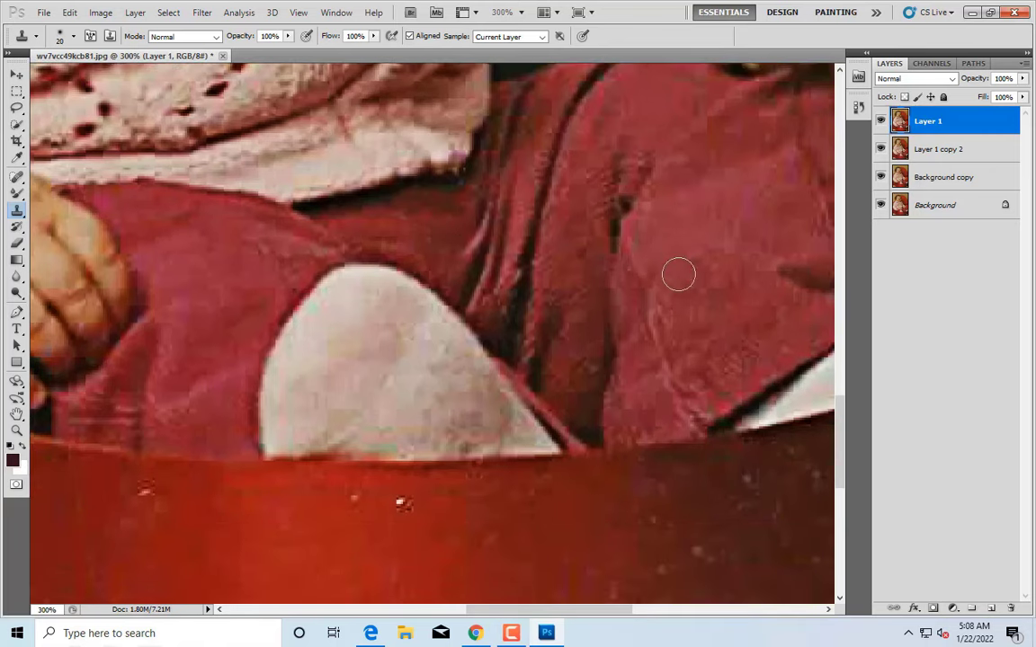
scroll(638, 368, down, 2)
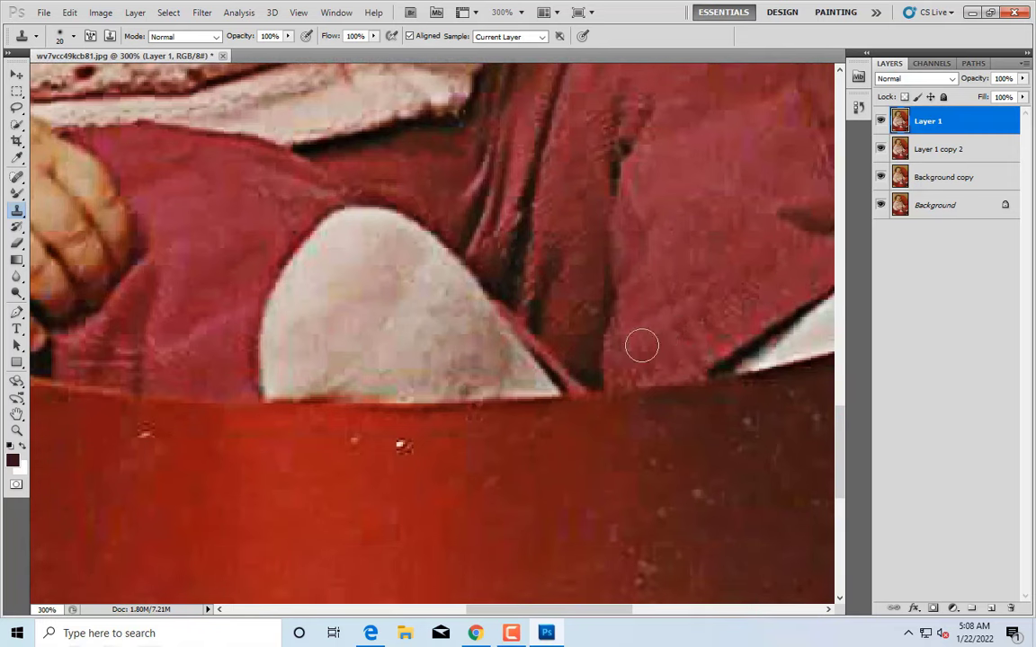
scroll(782, 303, down, 3)
scroll(764, 303, up, 2)
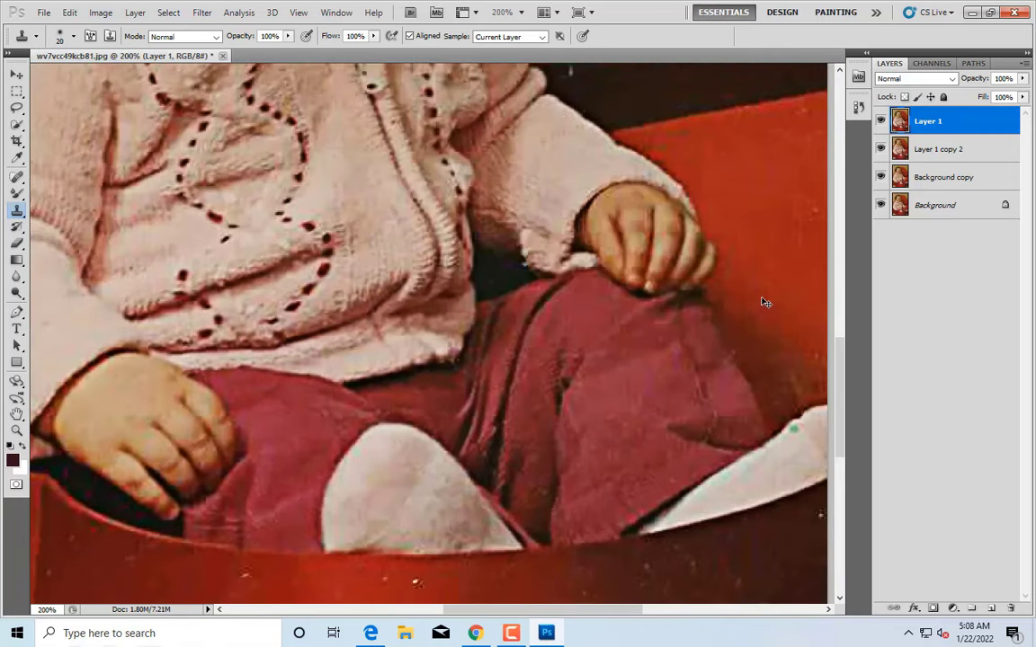
scroll(763, 302, down, 1)
key(bracketleft)
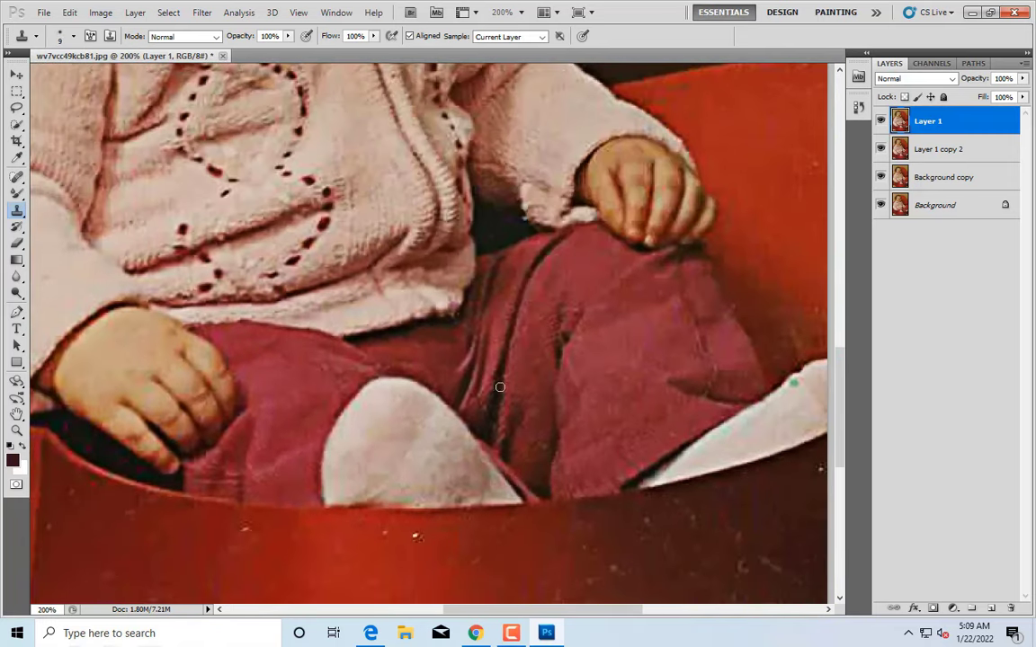
scroll(500, 387, up, 3)
scroll(504, 450, right, 6)
Spot-heal the white specks on the red chair back with a size-10 Content-Aware brush
key(j)
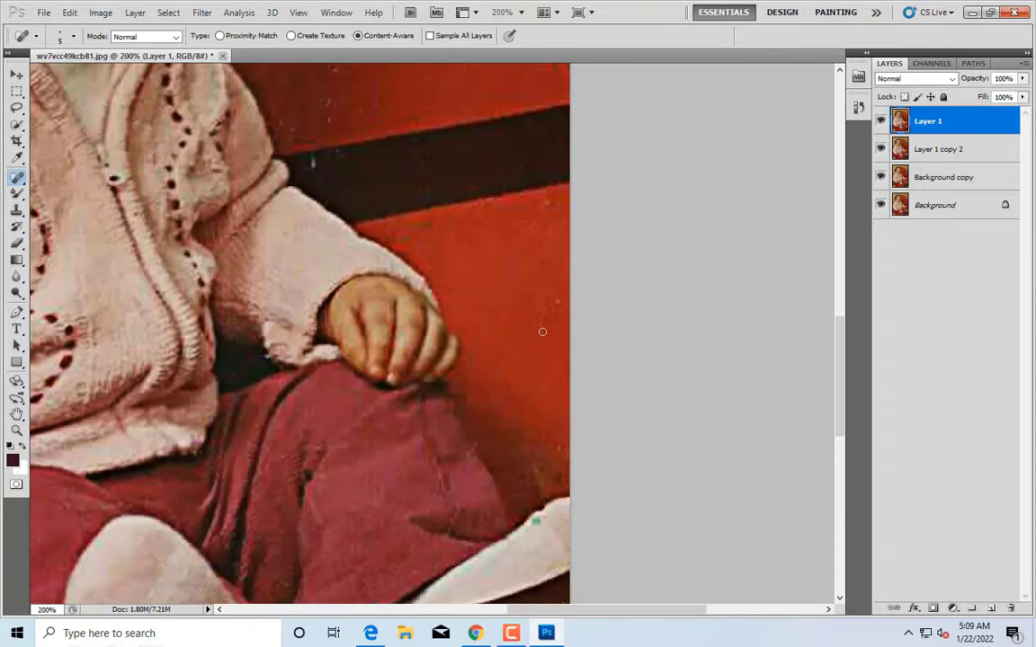
key(bracketright)
scroll(312, 212, up, 1)
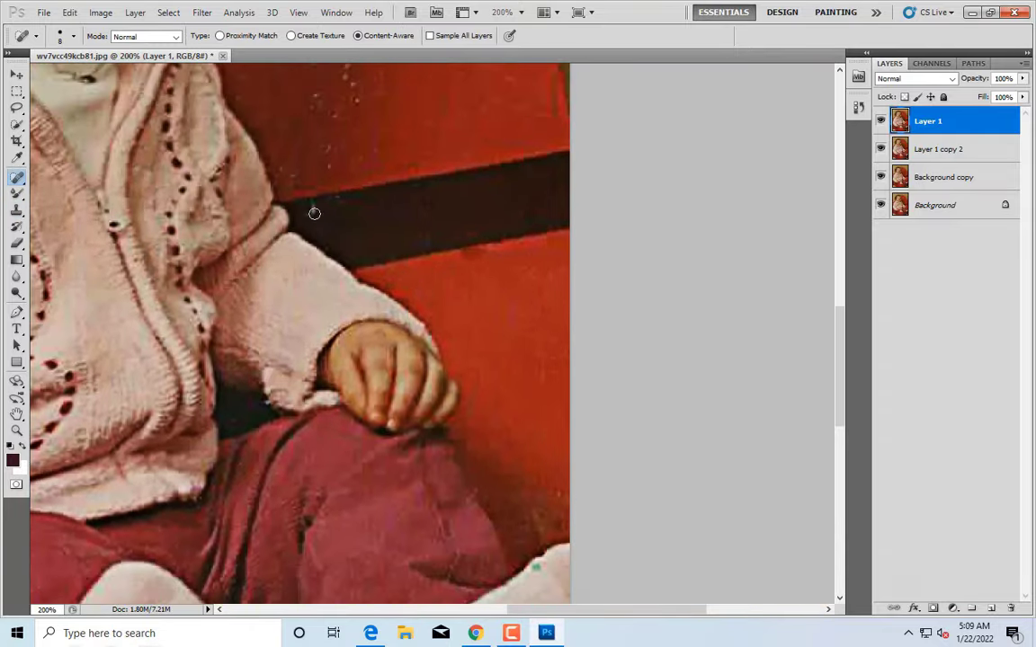
scroll(497, 242, up, 1)
scroll(358, 220, up, 2)
scroll(317, 176, up, 5)
scroll(317, 175, left, 2)
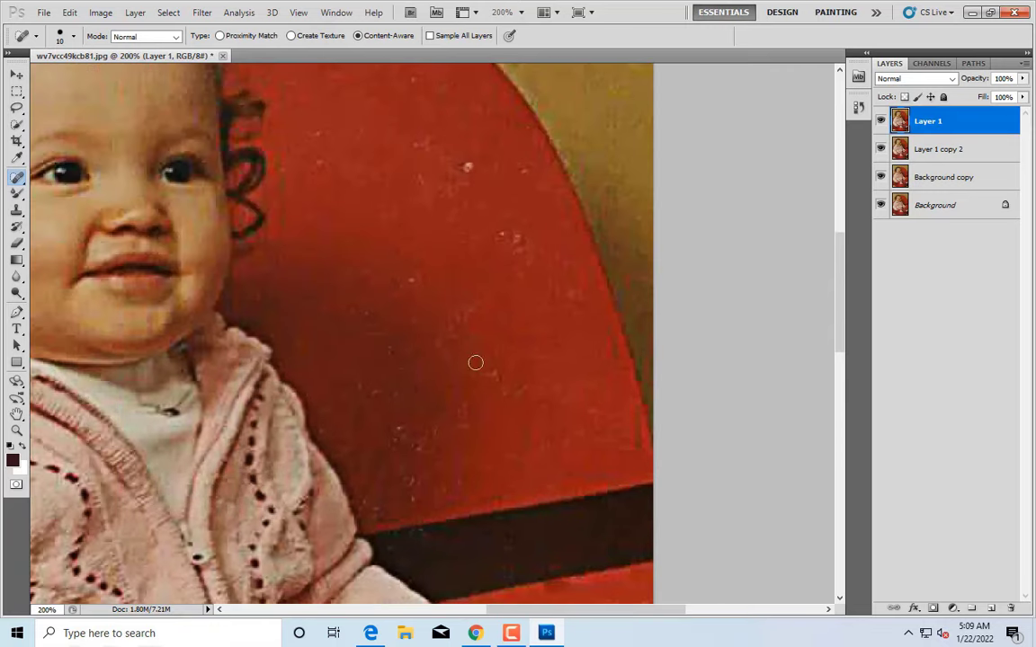
drag(409, 144, 458, 160)
drag(527, 167, 505, 176)
Pan along the chair back and heal the remaining speck there
scroll(505, 328, down, 4)
scroll(504, 328, left, 1)
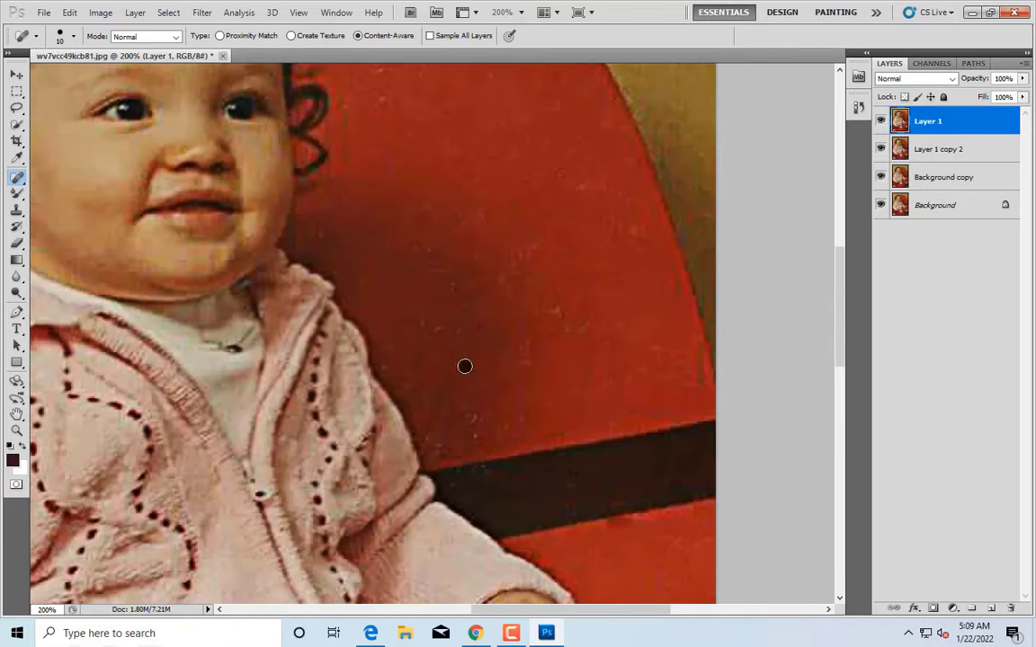
drag(446, 280, 556, 296)
drag(580, 177, 561, 177)
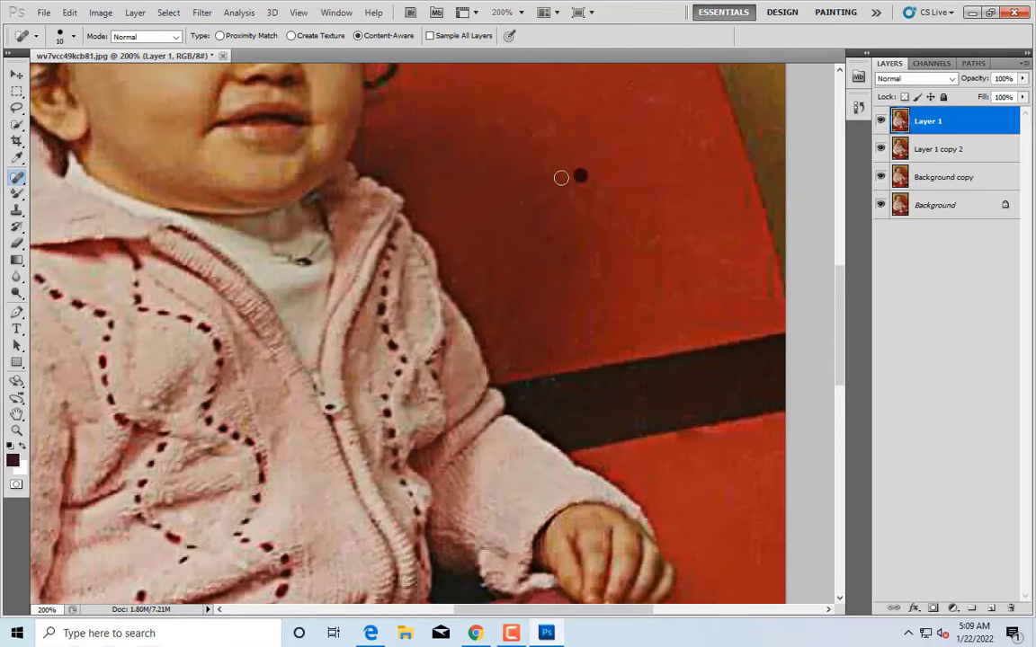
scroll(454, 257, up, 5)
scroll(531, 340, down, 4)
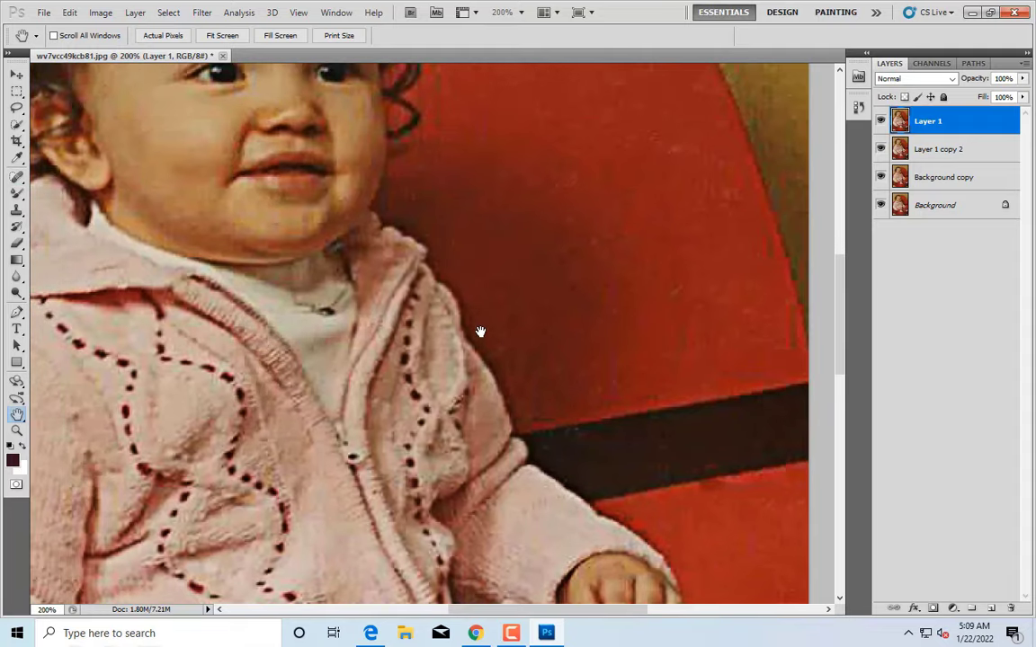
scroll(467, 332, up, 5)
scroll(615, 307, up, 1)
scroll(58, 202, up, 3)
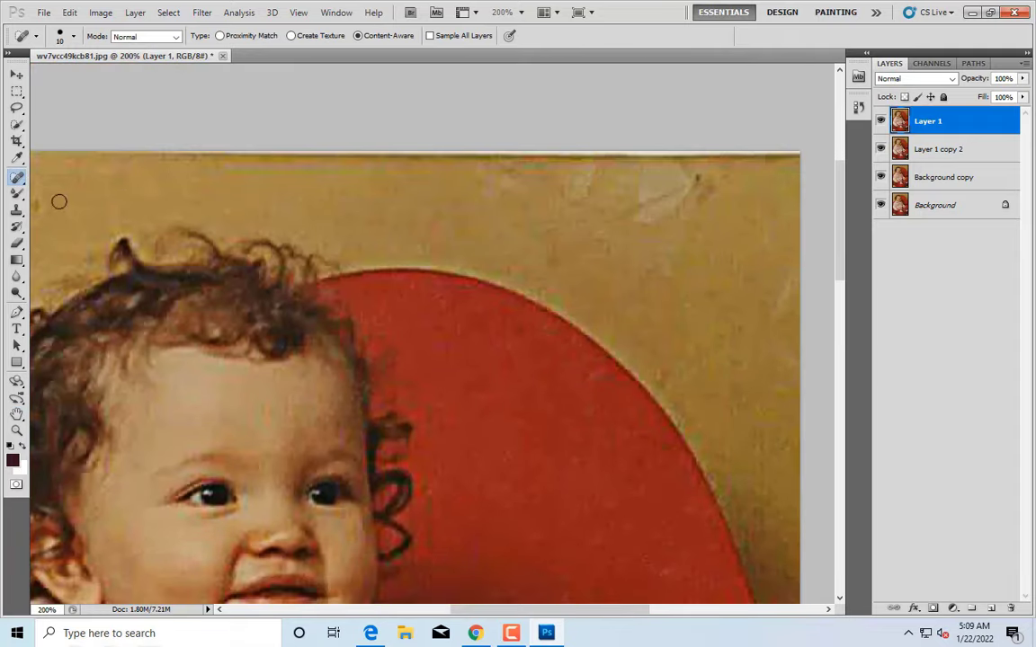
Clone away the pale blotch at the top-right using a size-50 Clone Stamp sampled from clean wall
key(s)
key(bracketright)
key(bracketright)
key(bracketright)
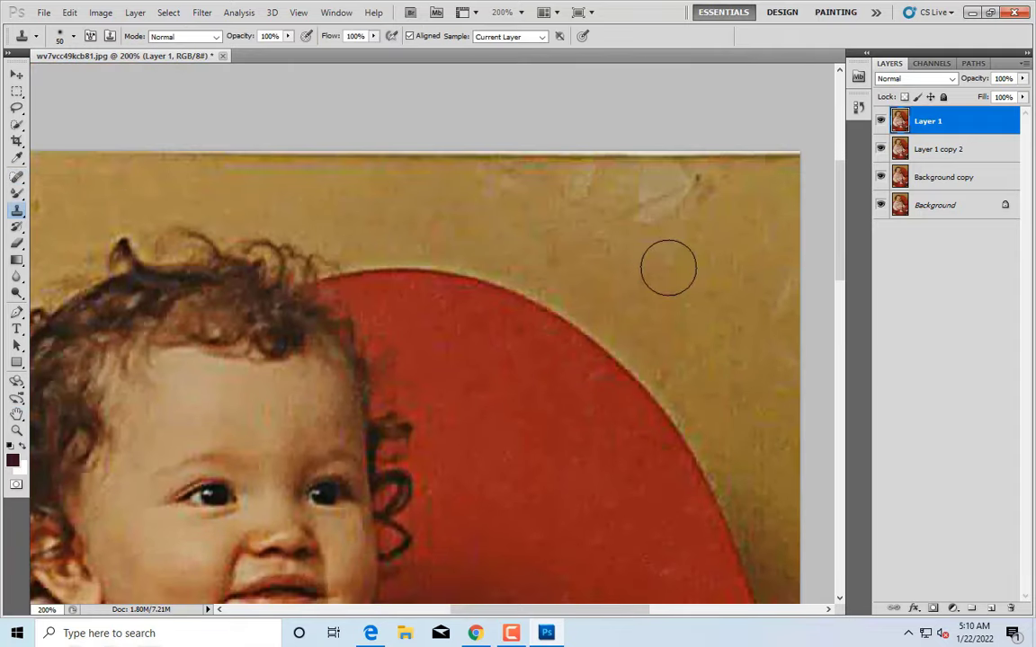
alt+click(668, 268)
drag(689, 203, 440, 197)
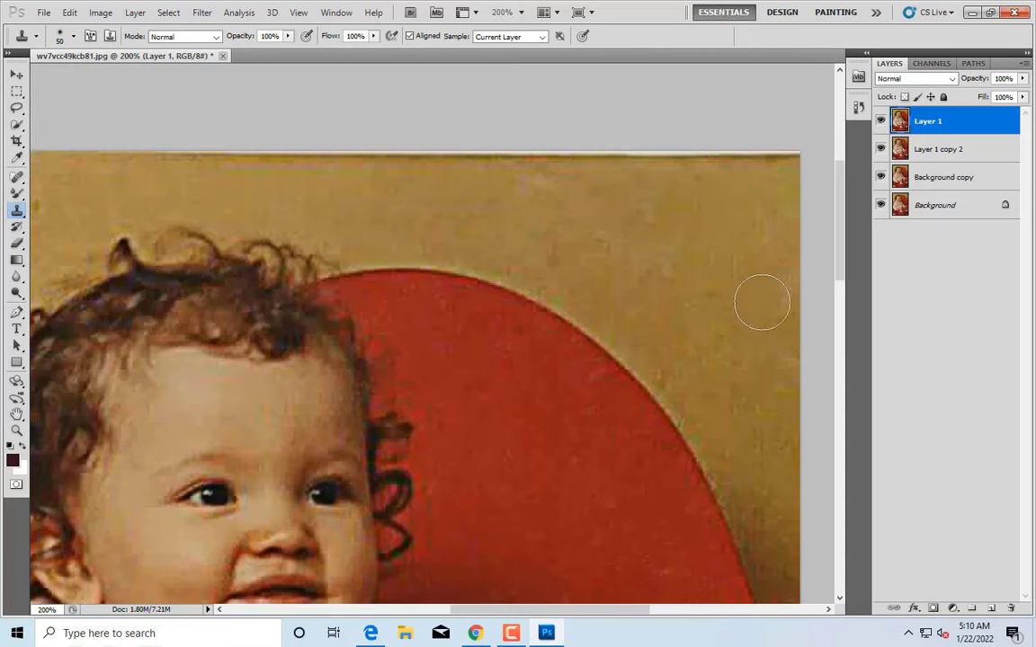
scroll(764, 300, down, 1)
drag(740, 225, 688, 228)
Spot-heal the specks across the chair's dark red front band
scroll(540, 297, down, 1)
key(j)
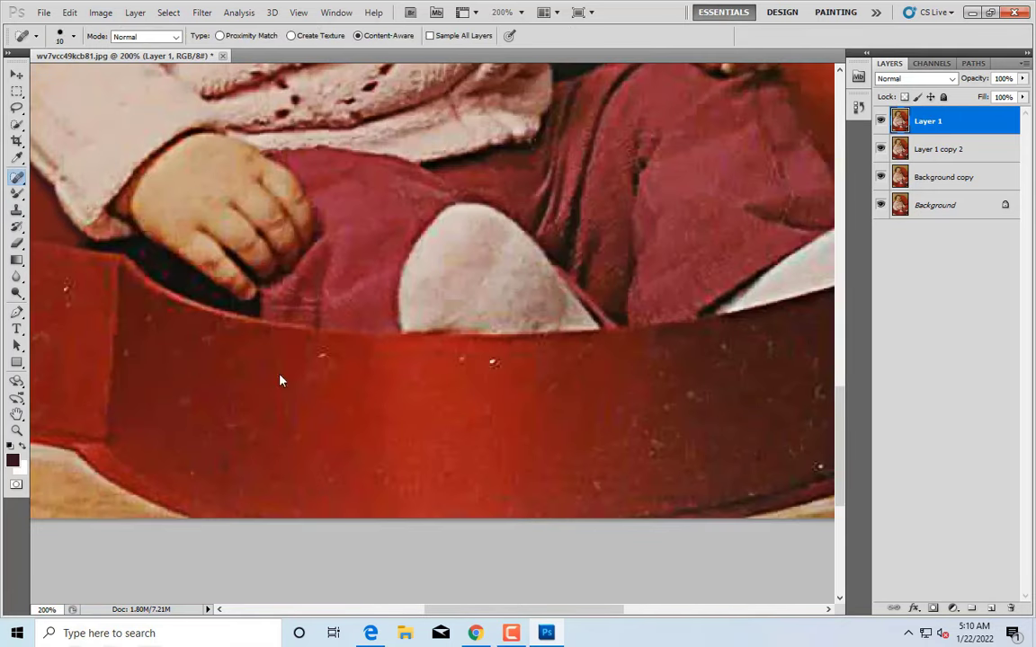
scroll(532, 403, down, 1)
drag(298, 388, 334, 387)
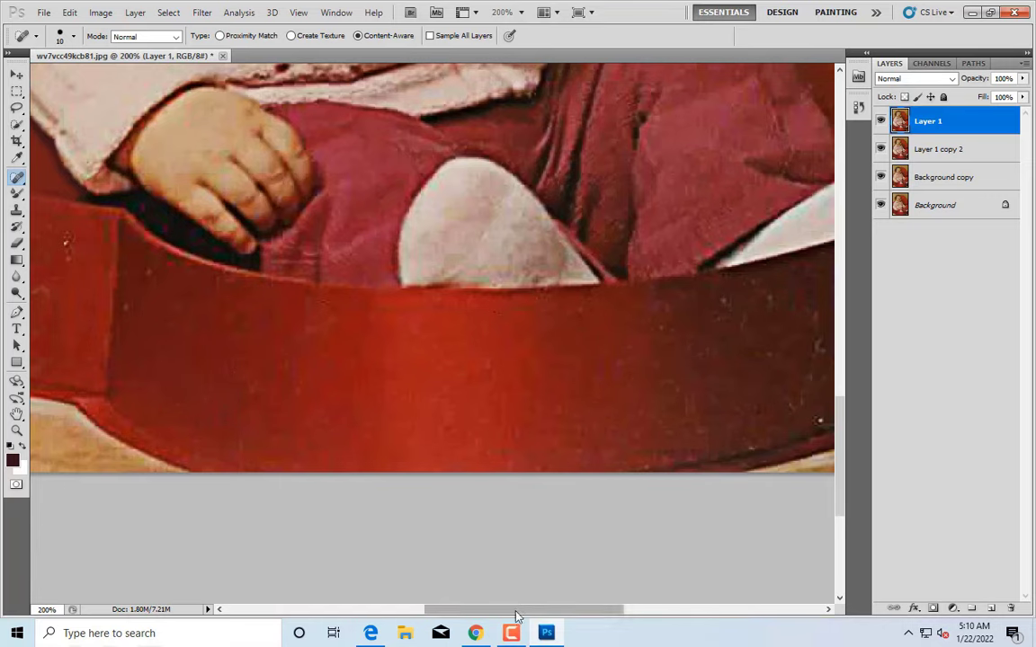
drag(514, 609, 545, 609)
drag(685, 342, 719, 347)
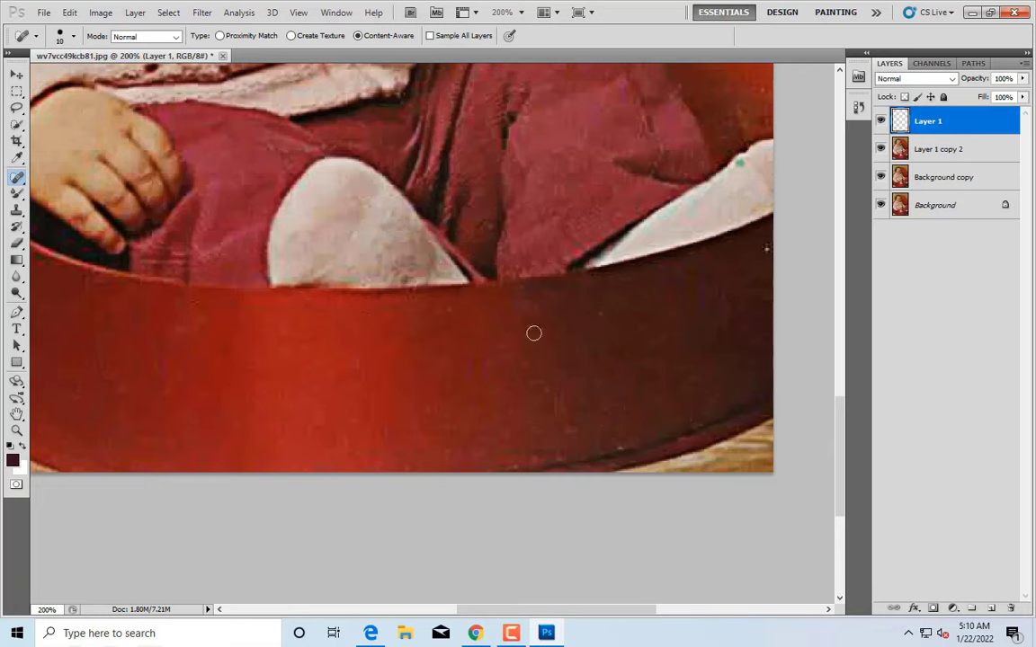
drag(519, 431, 540, 431)
Clone-smooth the chair front with a size-20 Clone Stamp, zoomed to 200% on its left side
key(s)
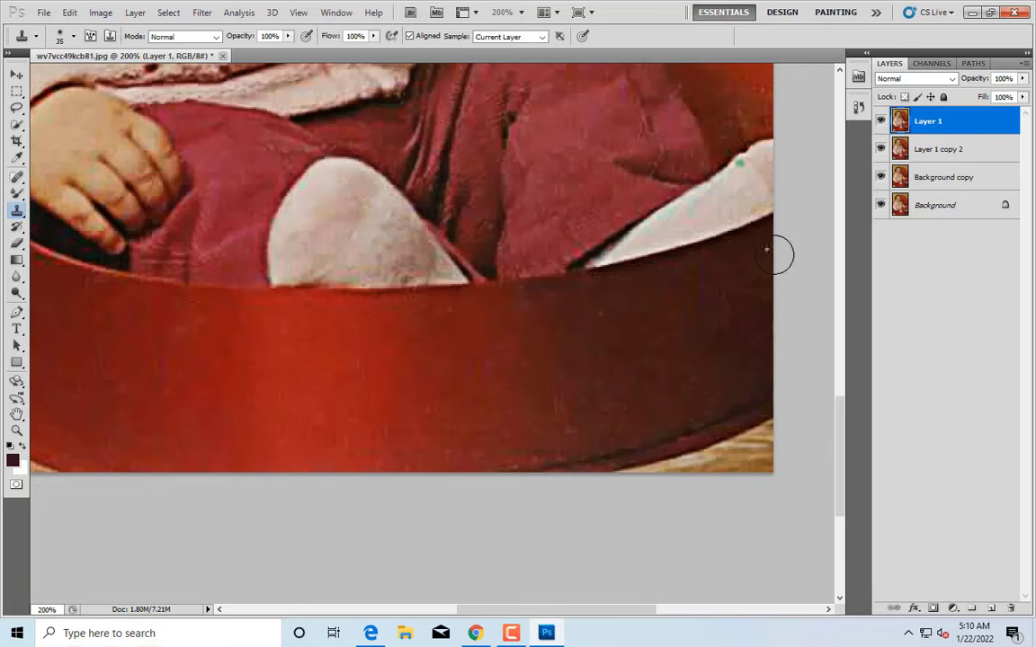
key(bracketleft)
key(bracketleft)
key(bracketleft)
scroll(284, 351, down, 1)
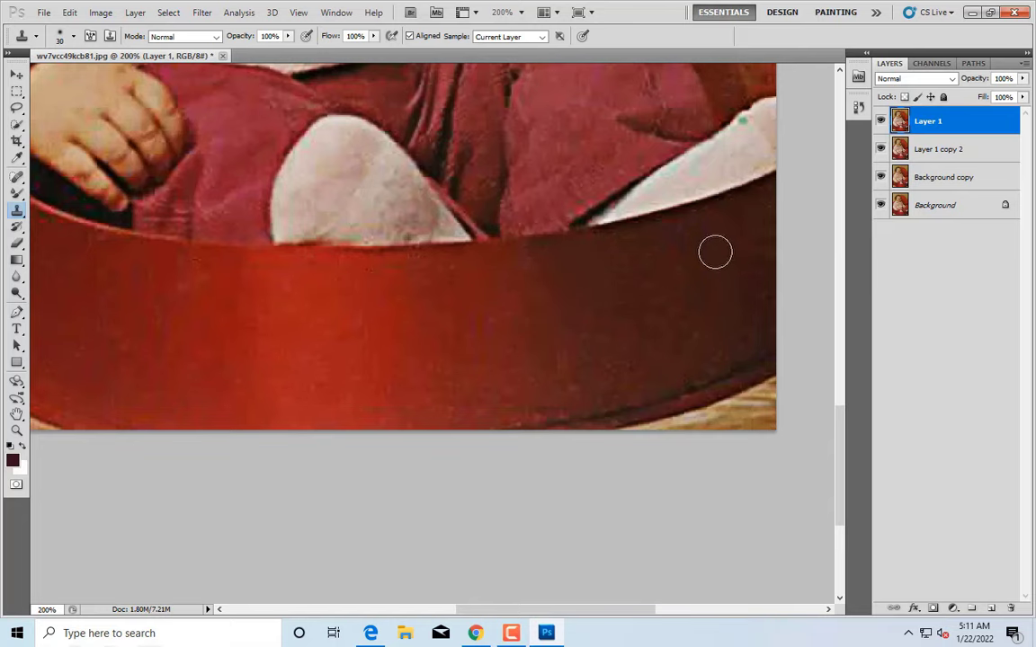
key(ctrl+minus)
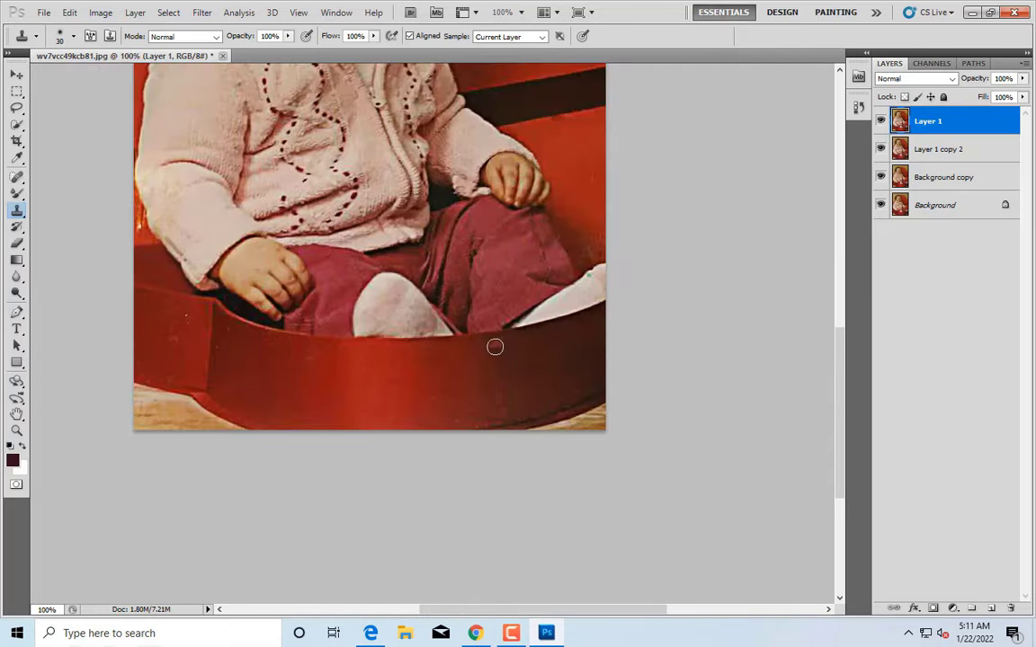
key(z)
click(432, 366)
Review the whole photo, then add a new empty Layer 2 above Layer 1
key(j)
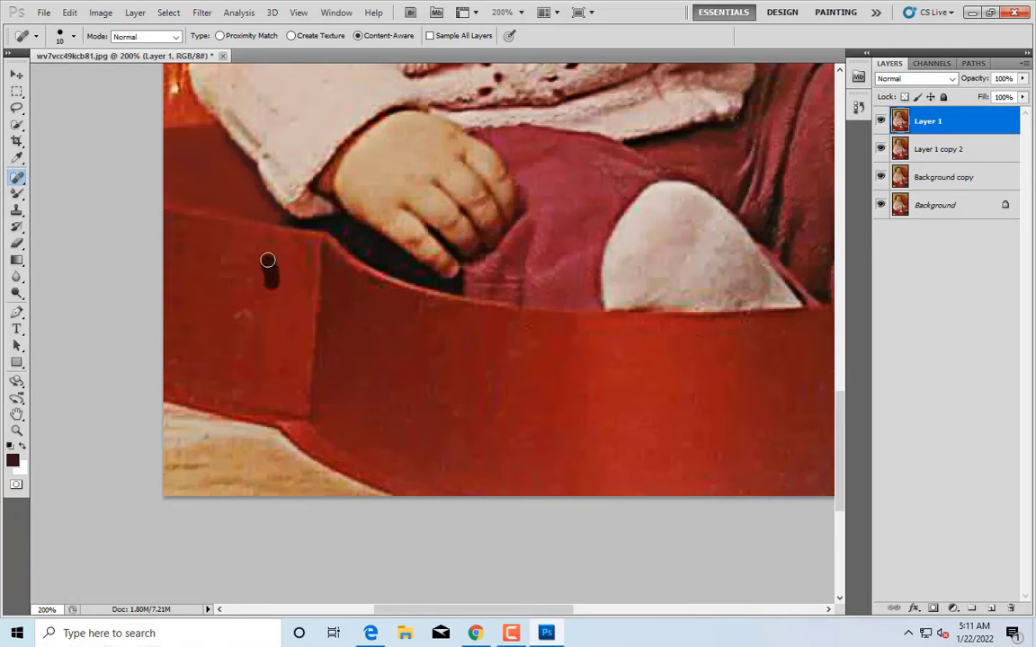
key(ctrl+minus)
key(ctrl+plus)
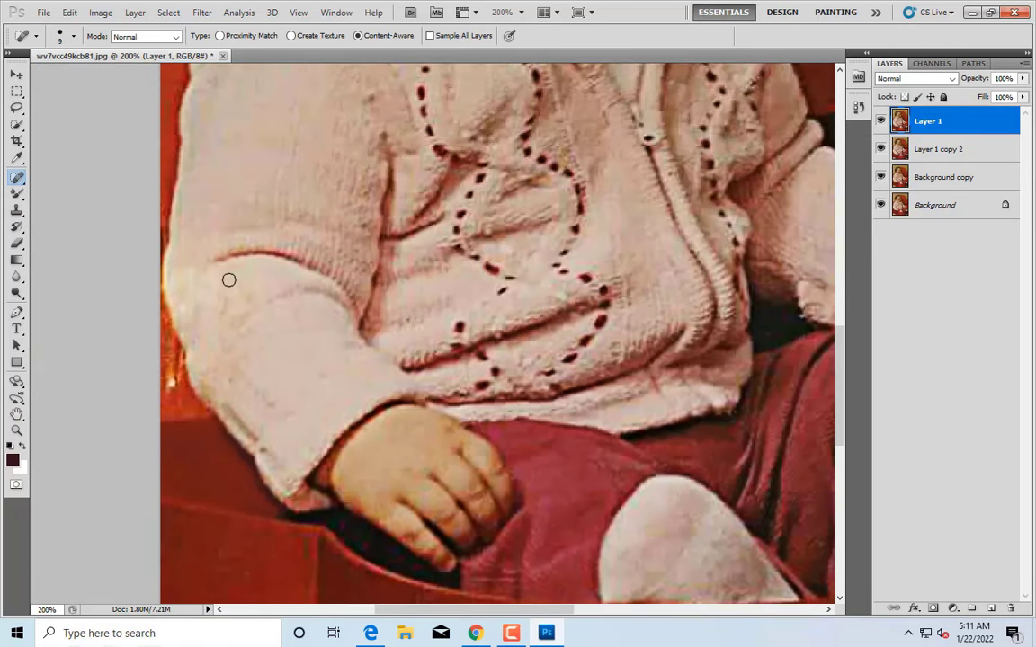
scroll(228, 279, up, 2)
click(16, 212)
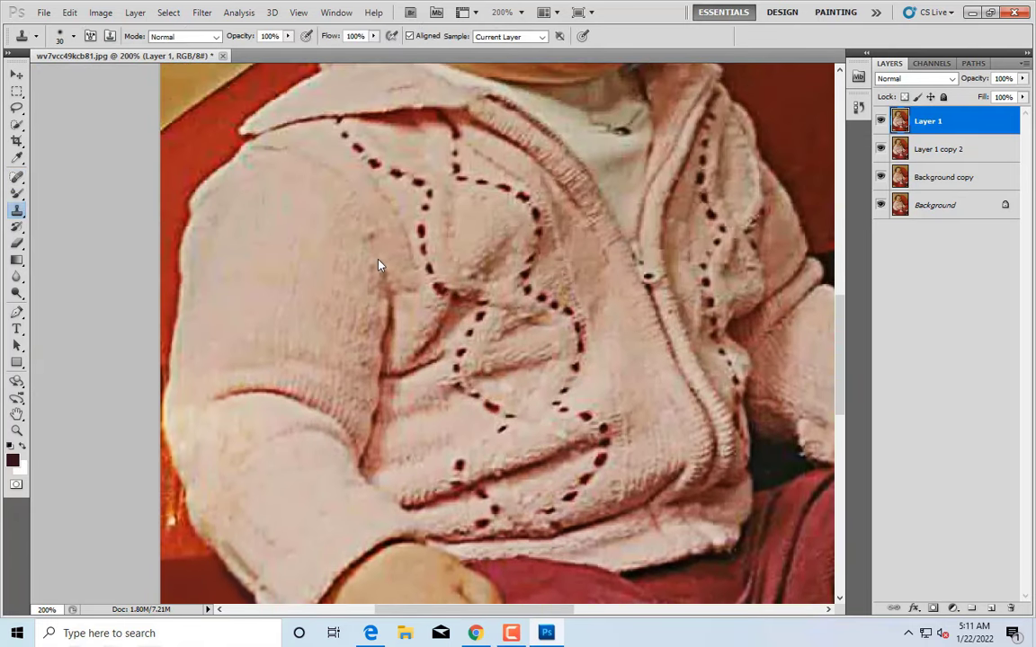
key(ctrl+shift+alt+n)
Select the Brush Tool and scroll to view the whole retouched photo with Layer 2 on top
right_click(16, 192)
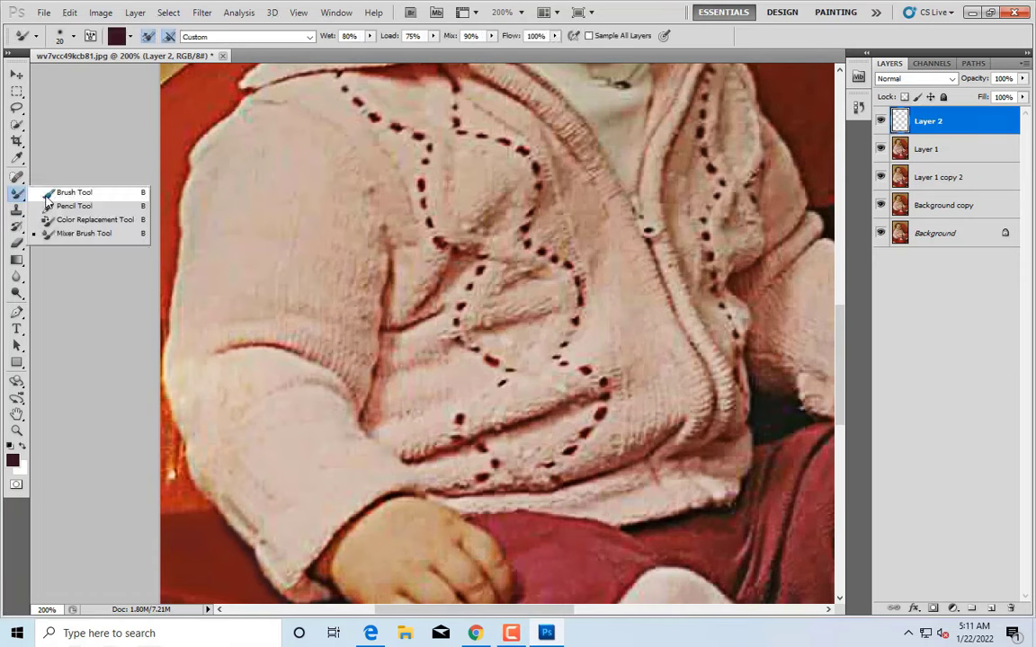
click(54, 176)
scroll(188, 330, down, 2)
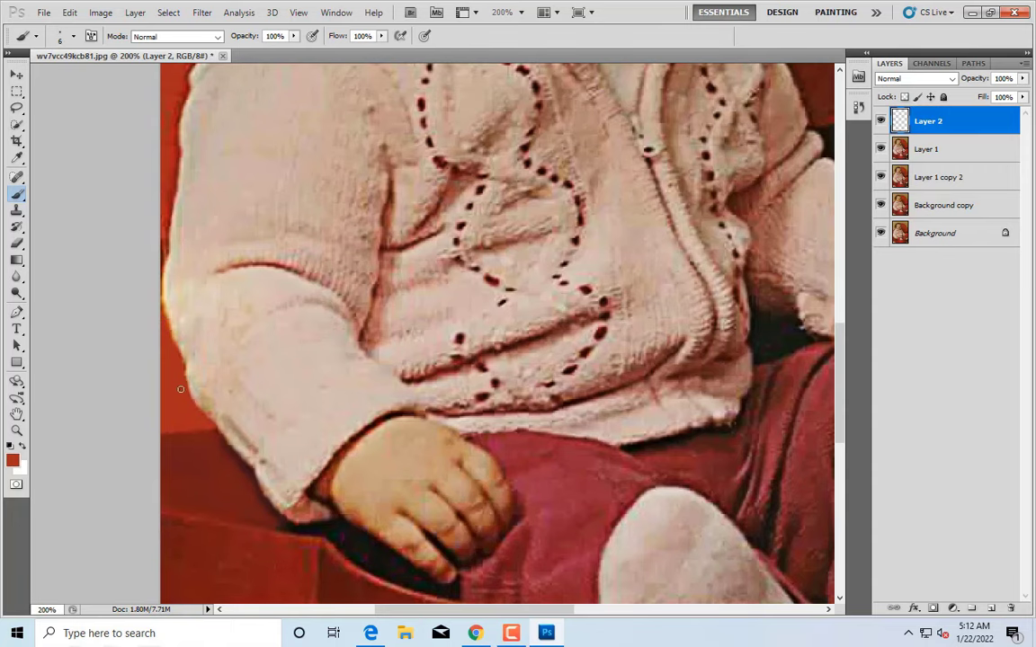
scroll(155, 347, up, 1)
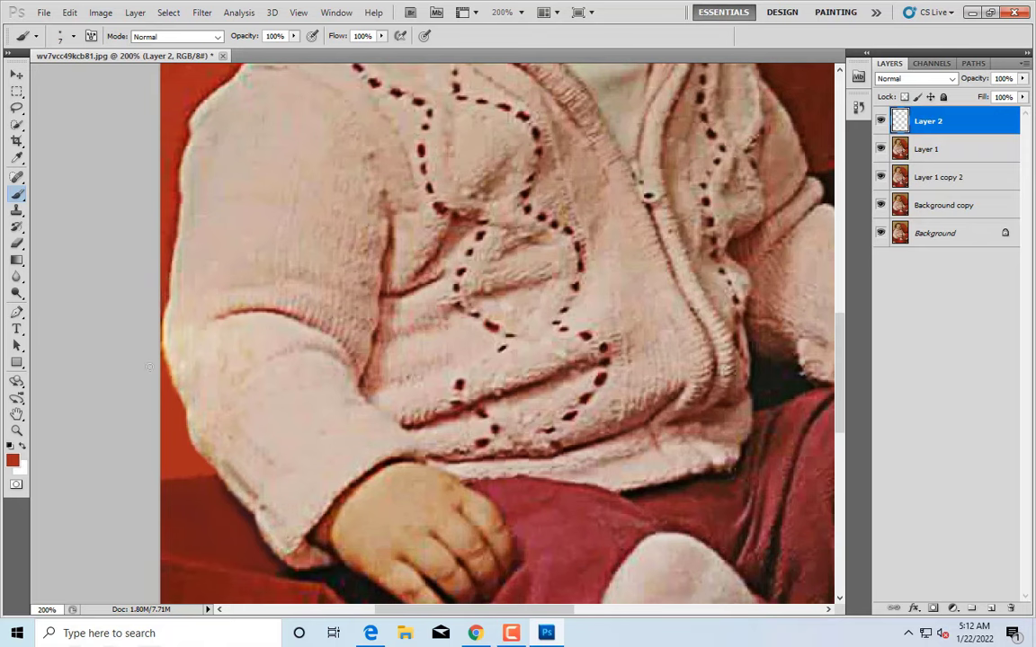
scroll(166, 269, up, 1)
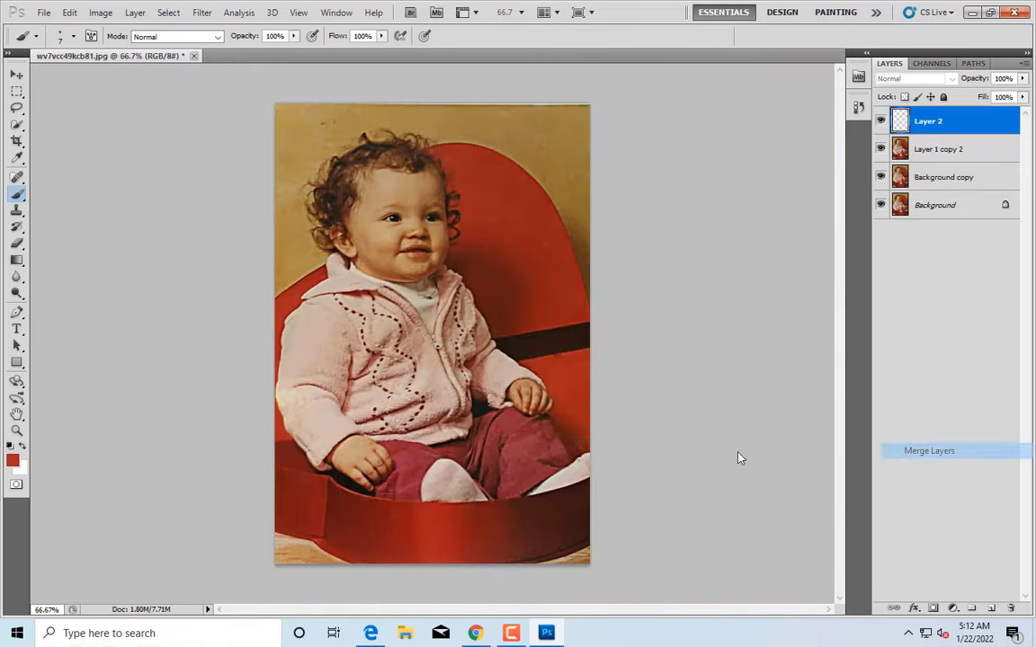
Zoom out to the whole photo; set the Mixer Brush to 100% load, 100% mix, 43% wet
key(z)
drag(483, 250, 511, 276)
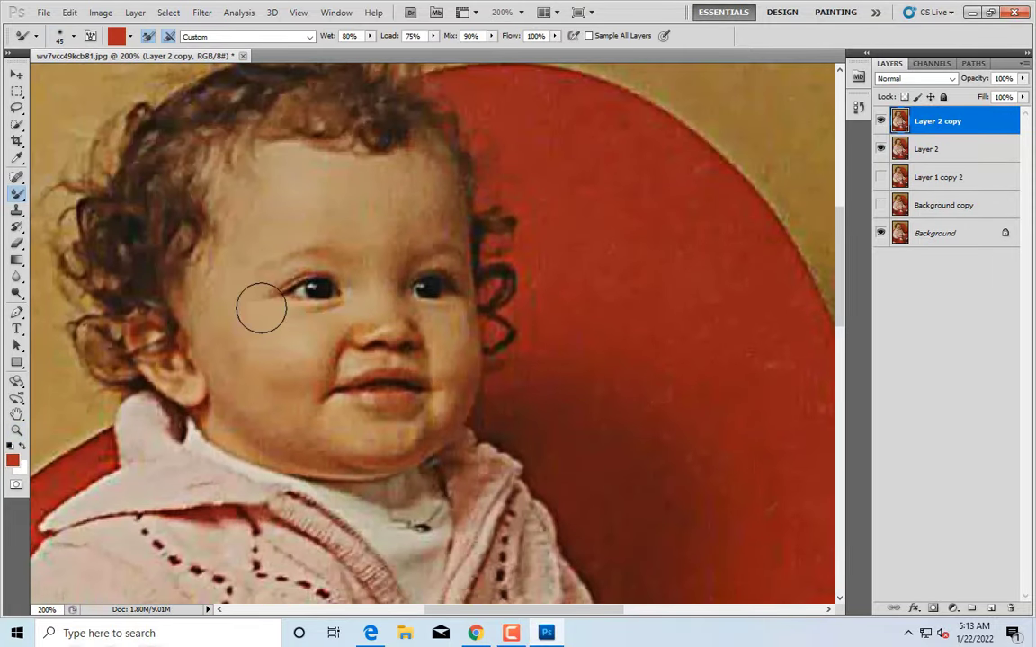
mouse_move(432, 36)
mouse_down()
mouse_move(406, 49)
mouse_move(336, 50)
mouse_up()
click(491, 36)
scroll(364, 220, down, 1)
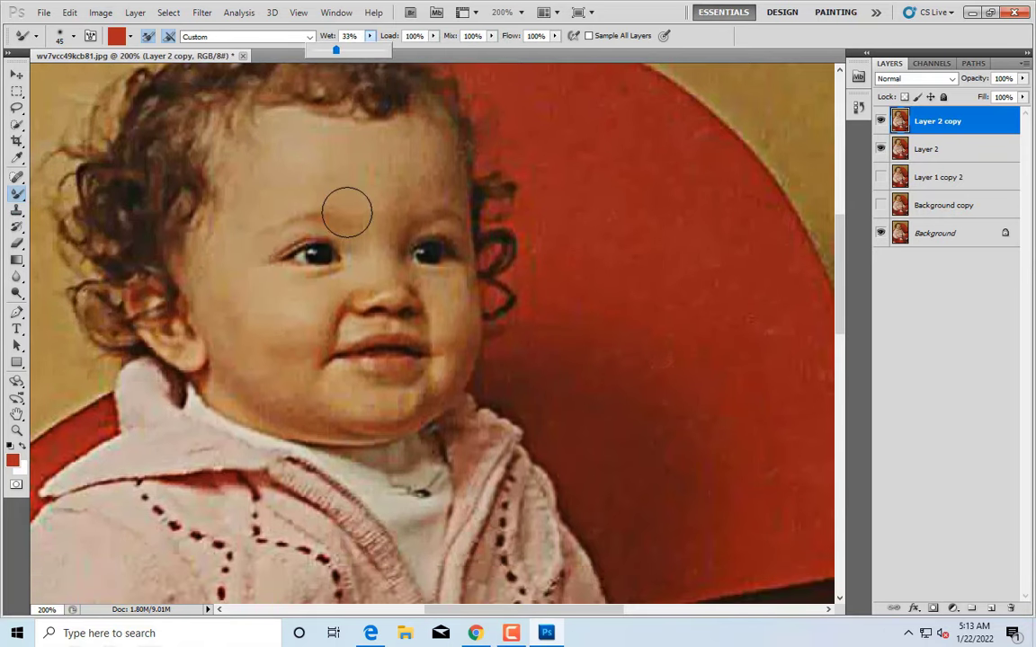
key(bracketleft)
key(bracketleft)
scroll(425, 154, up, 1)
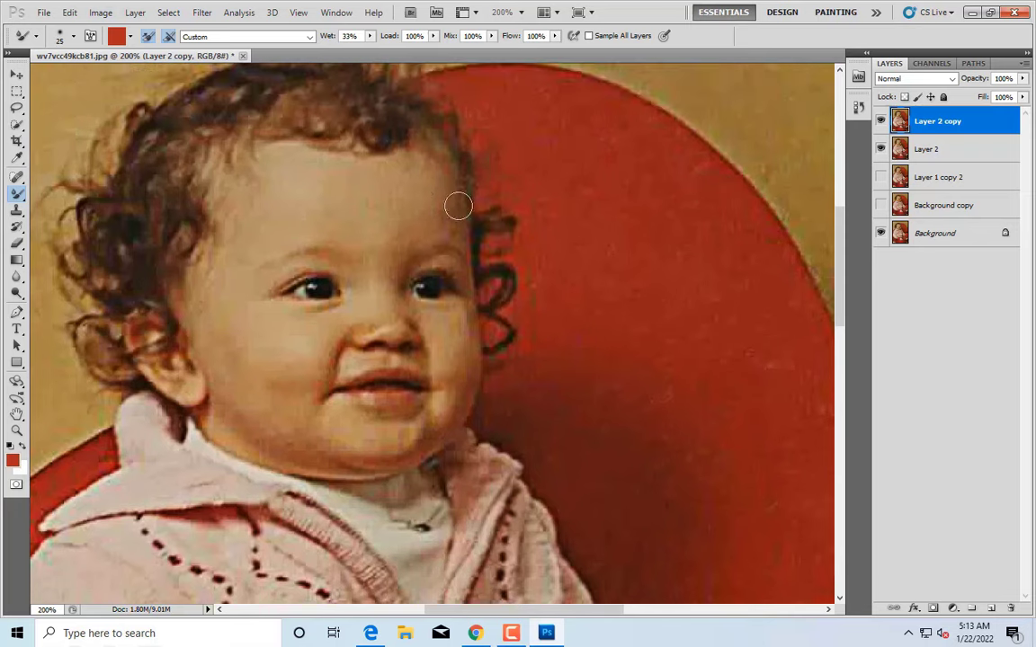
key(bracketleft)
drag(369, 36, 335, 53)
Zoom to 300% on the face and blend the cheek with brush sizes from 30 down to 7
key(bracketright)
scroll(410, 283, down, 2)
key(bracketleft)
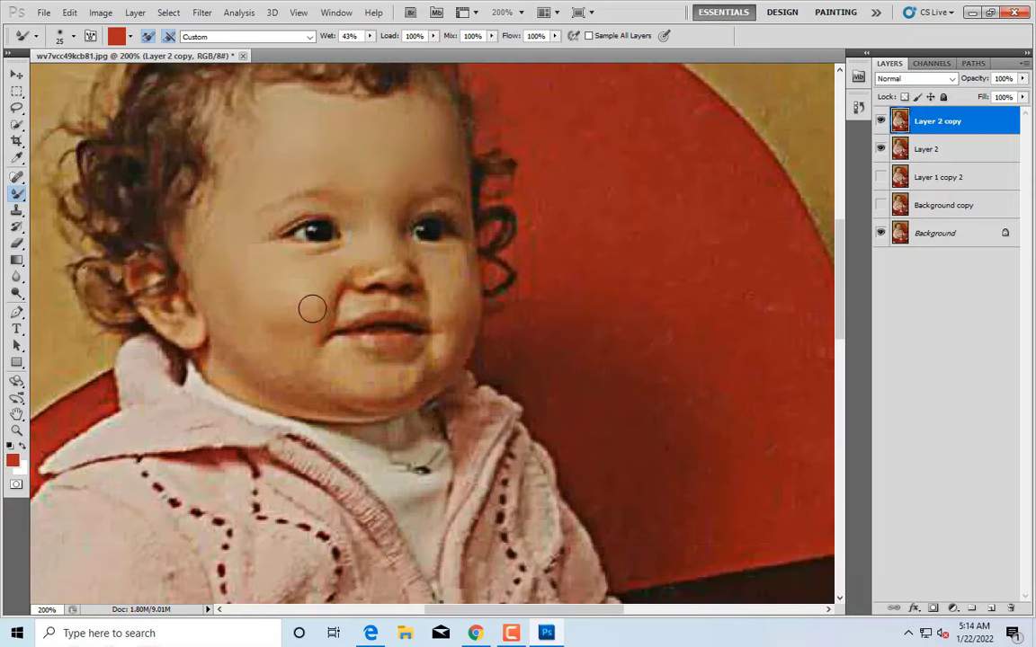
key(bracketright)
key(bracketleft)
key(bracketleft)
key(ctrl+plus)
key(bracketright)
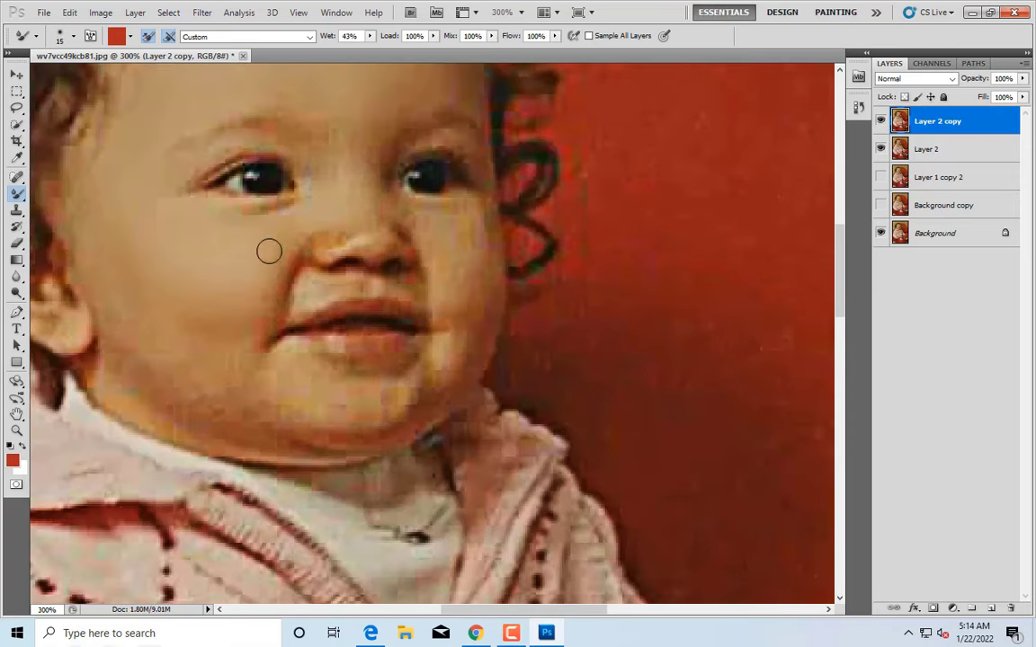
key(bracketleft)
key(bracketleft)
scroll(374, 310, up, 2)
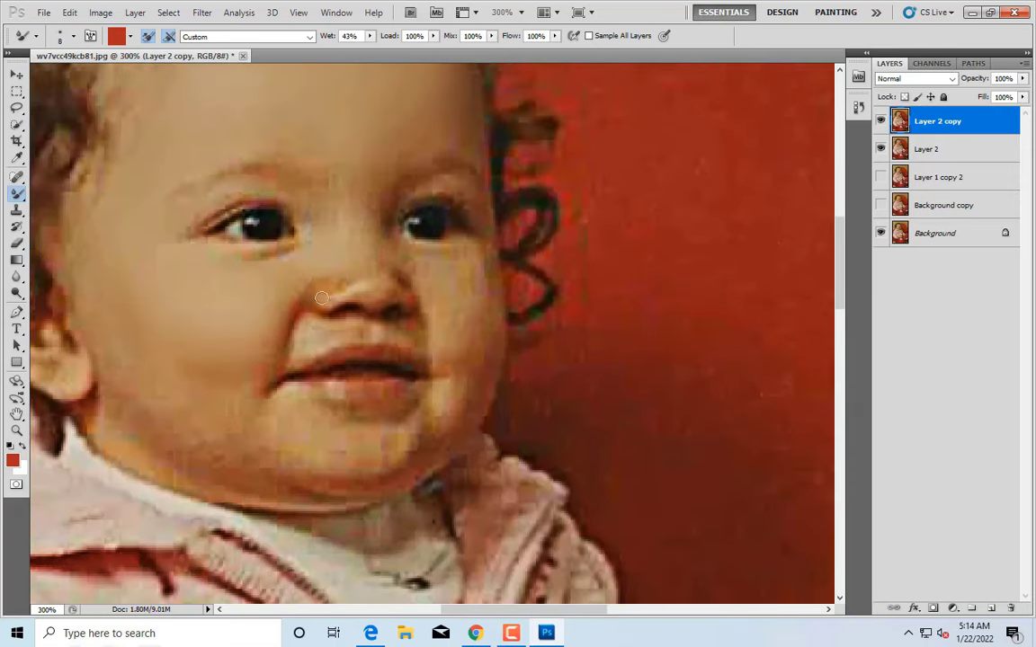
key(bracketright)
key(bracketleft)
key(bracketleft)
key(bracketleft)
scroll(401, 272, down, 1)
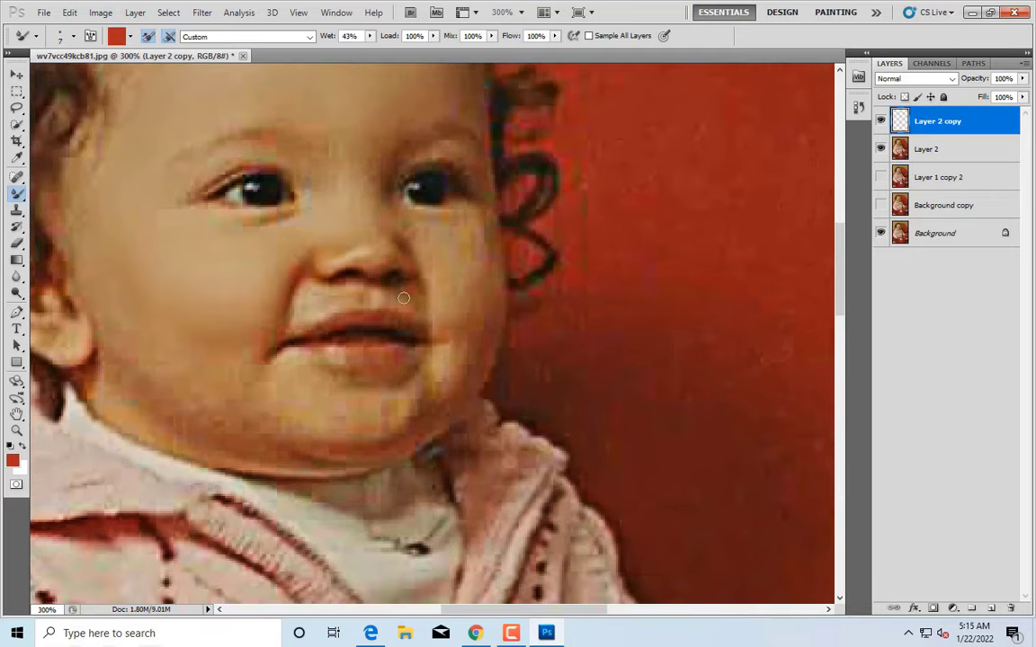
Refine the skin under the eyes with a brush of about 10 or smaller
key(ctrl+alt+shift+e)
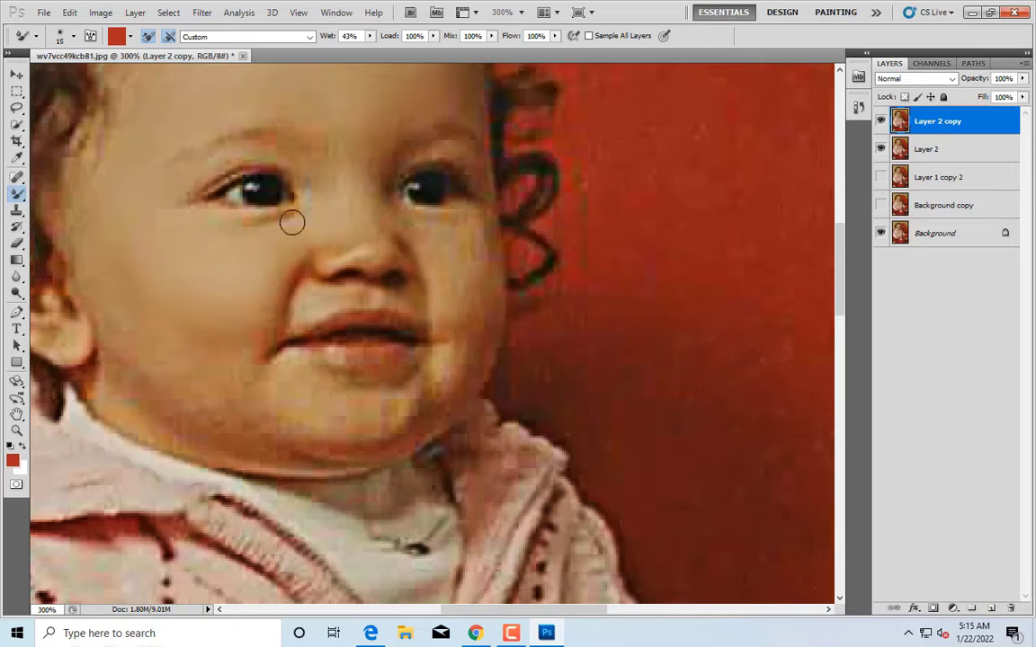
key(bracketleft)
scroll(225, 188, up, 1)
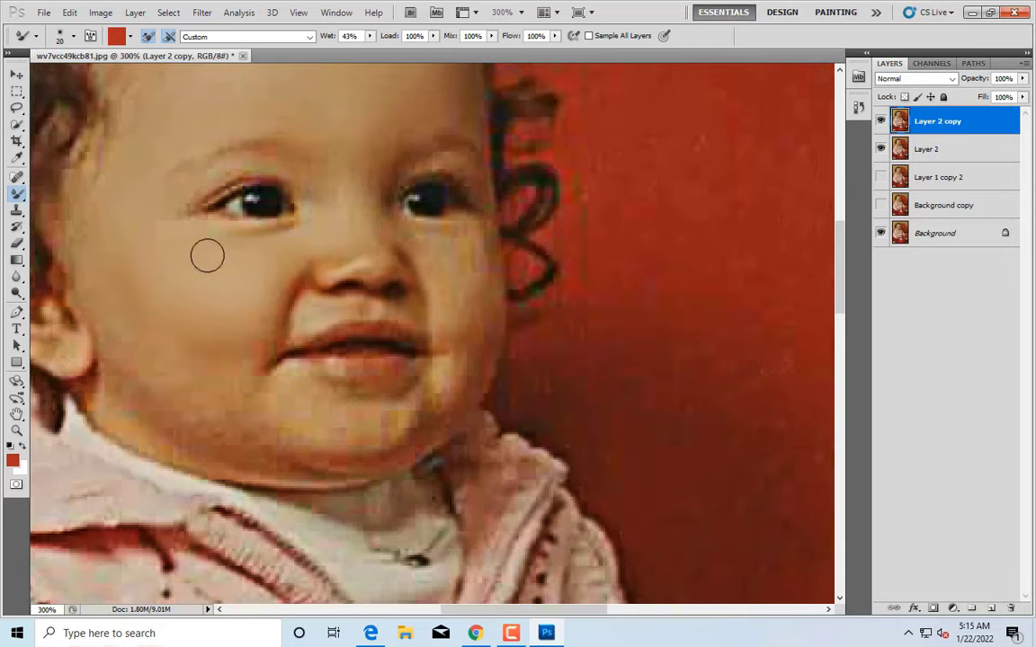
key(bracketleft)
key(bracketleft)
key(bracketleft)
key(Delete)
scroll(178, 194, up, 1)
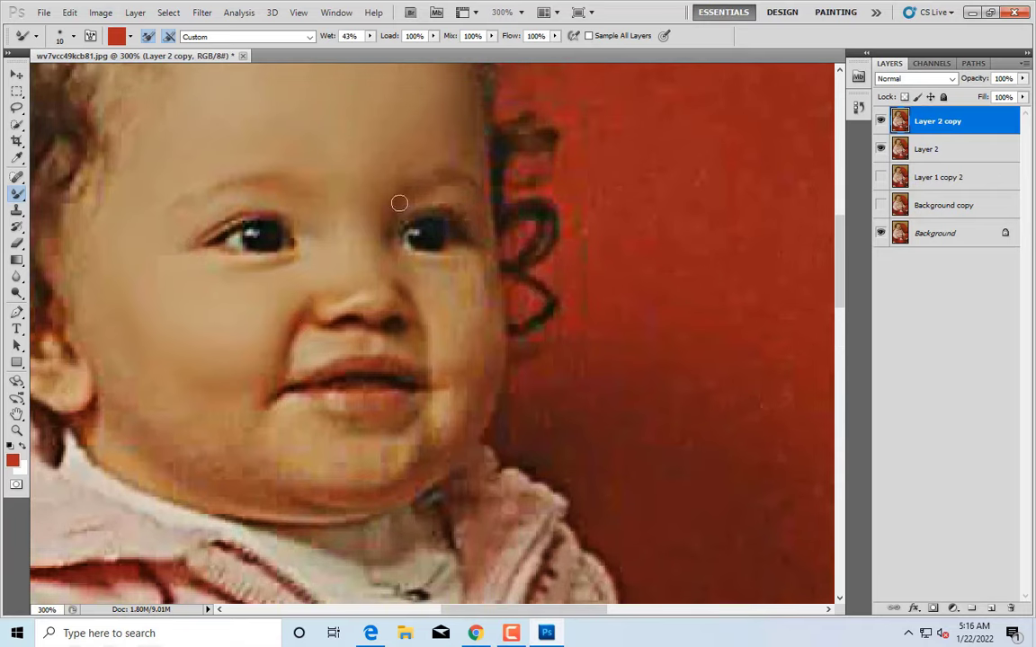
key(bracketleft)
scroll(476, 242, down, 1)
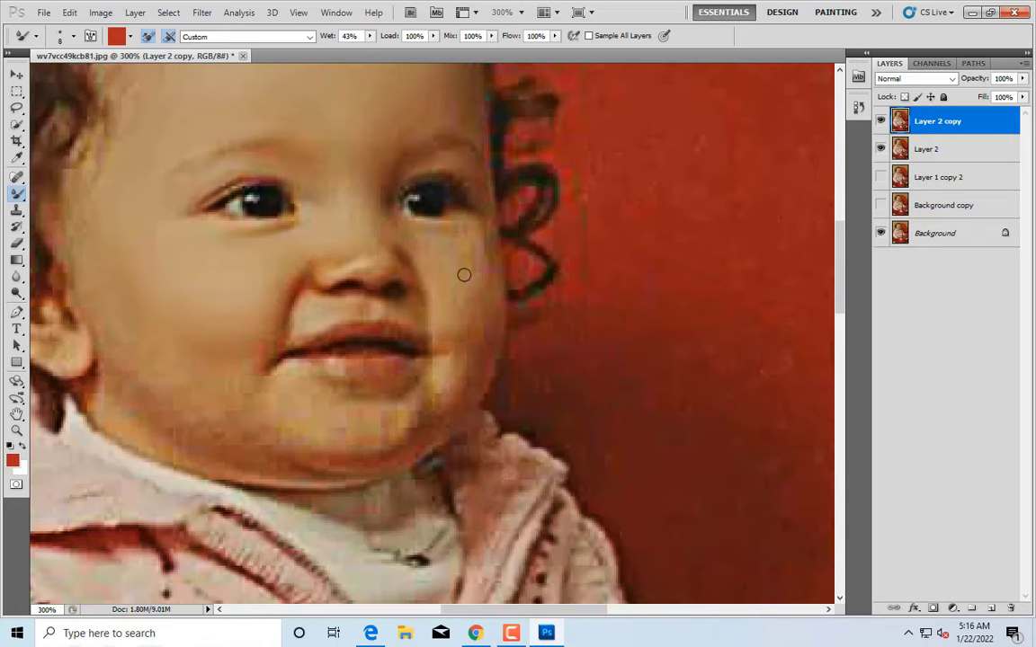
Blend the cheek and the skin near the eye, alternating larger and smaller brush sizes
key(bracketright)
key(bracketright)
key(bracketright)
key(bracketleft)
key(bracketleft)
key(bracketleft)
scroll(407, 190, down, 1)
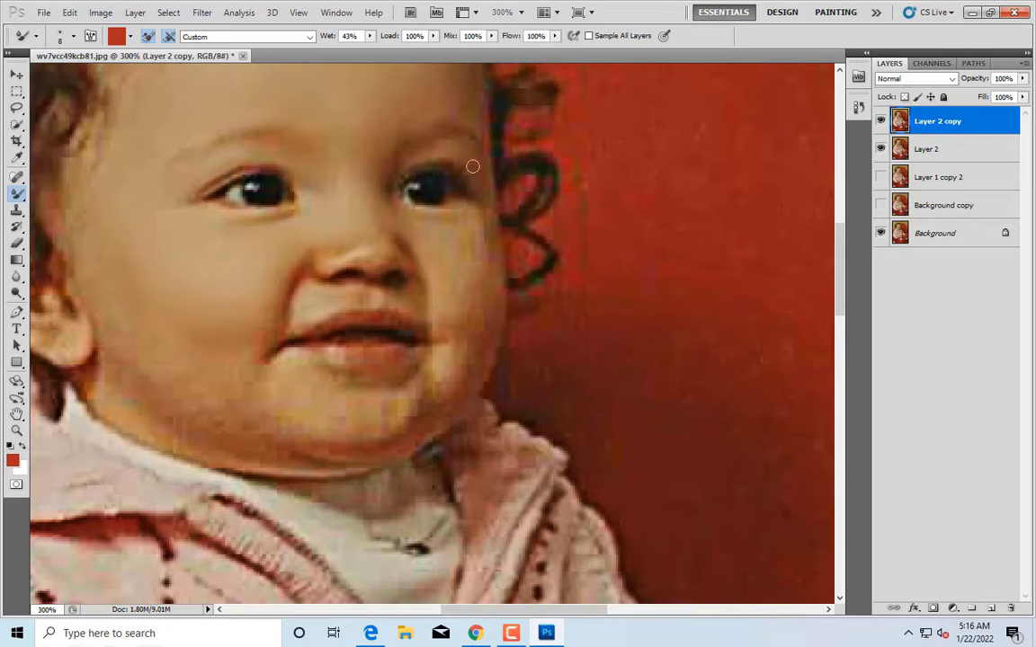
key(bracketright)
key(bracketright)
scroll(454, 239, down, 1)
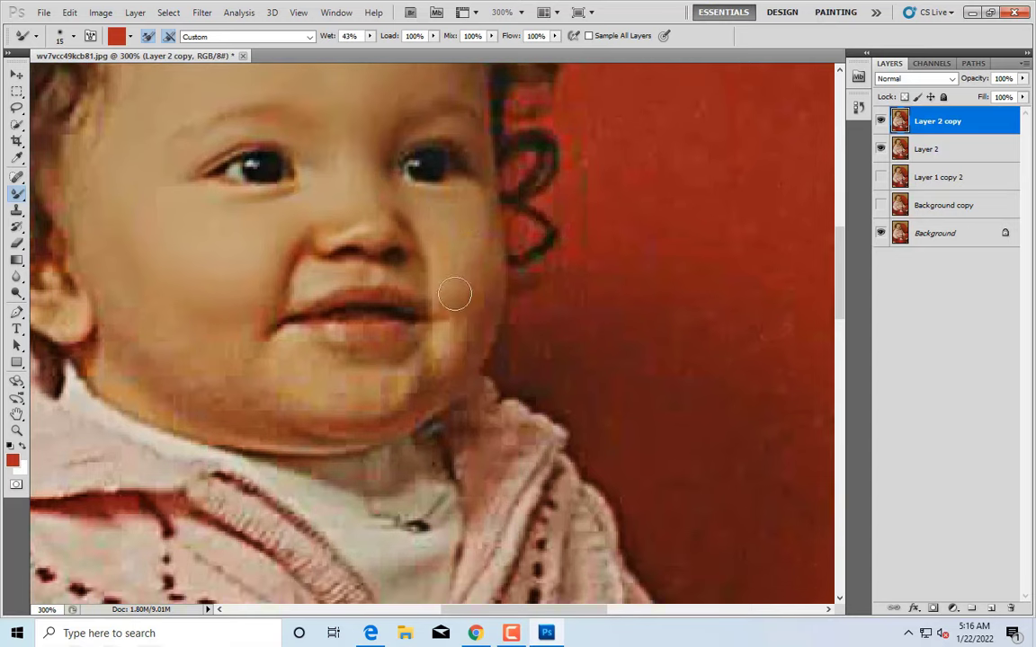
key(bracketright)
key(bracketleft)
key(bracketleft)
scroll(467, 218, down, 2)
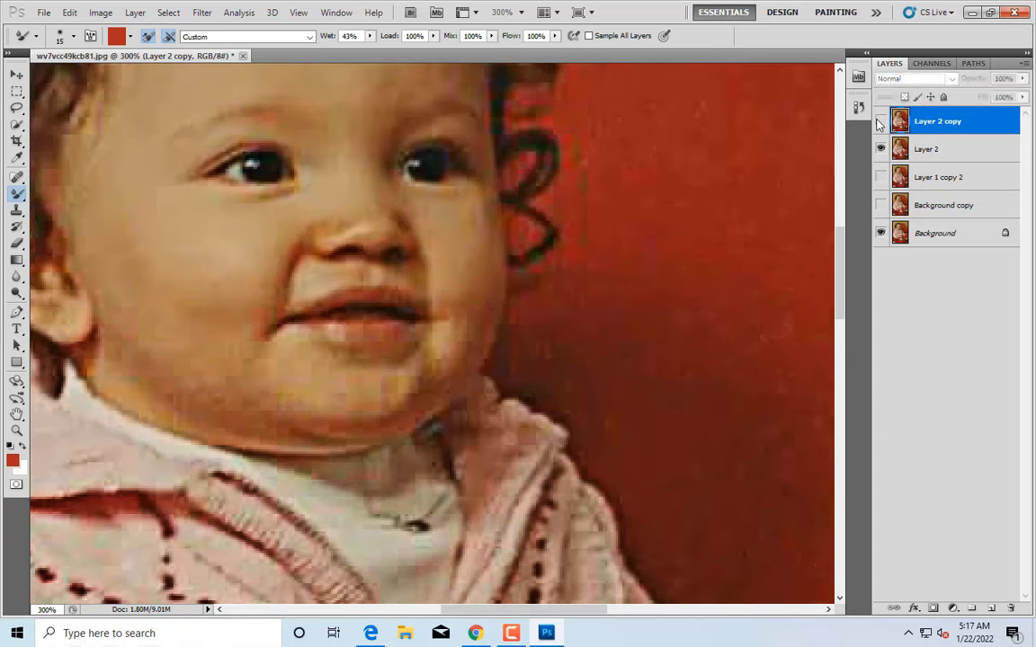
Blend the chin area with the mixer brush, adjusting brush size as you go
scroll(400, 262, down, 2)
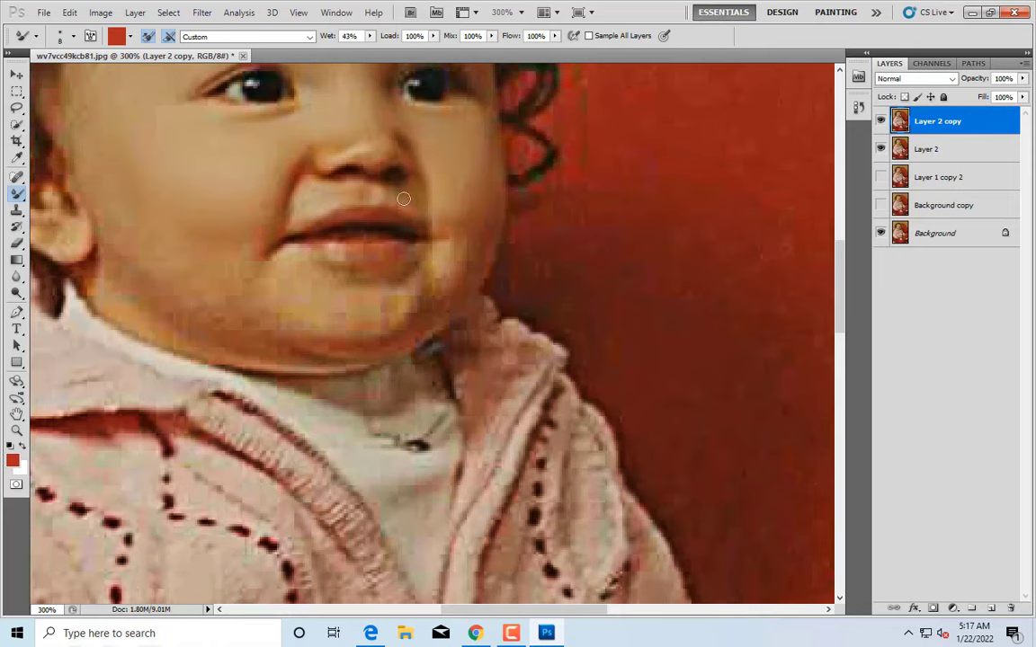
key(bracketright)
key(bracketright)
scroll(468, 180, down, 1)
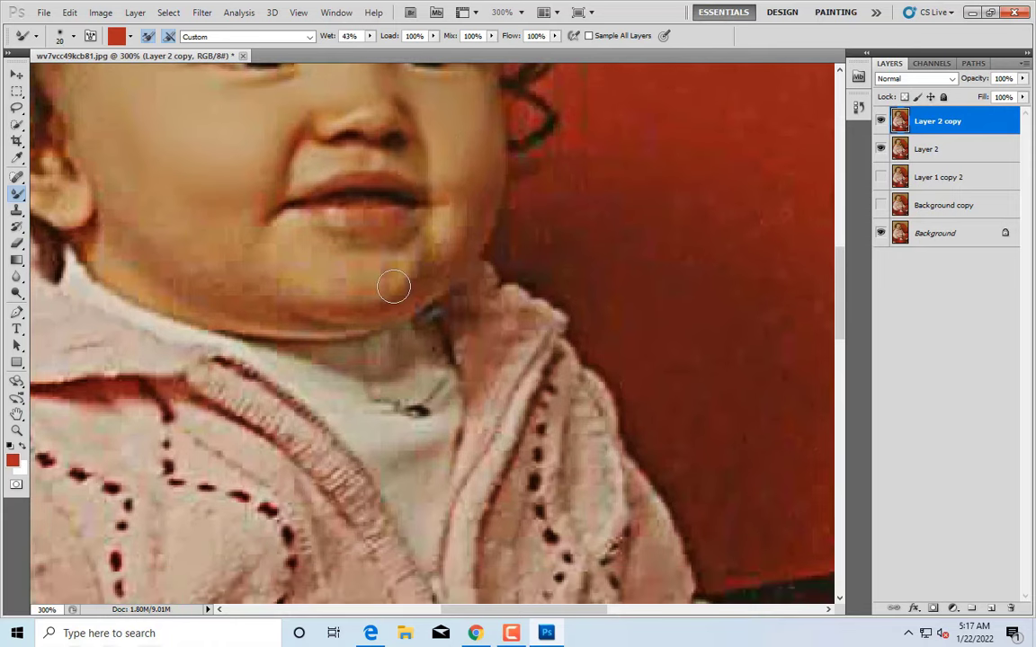
scroll(394, 287, up, 1)
key(bracketleft)
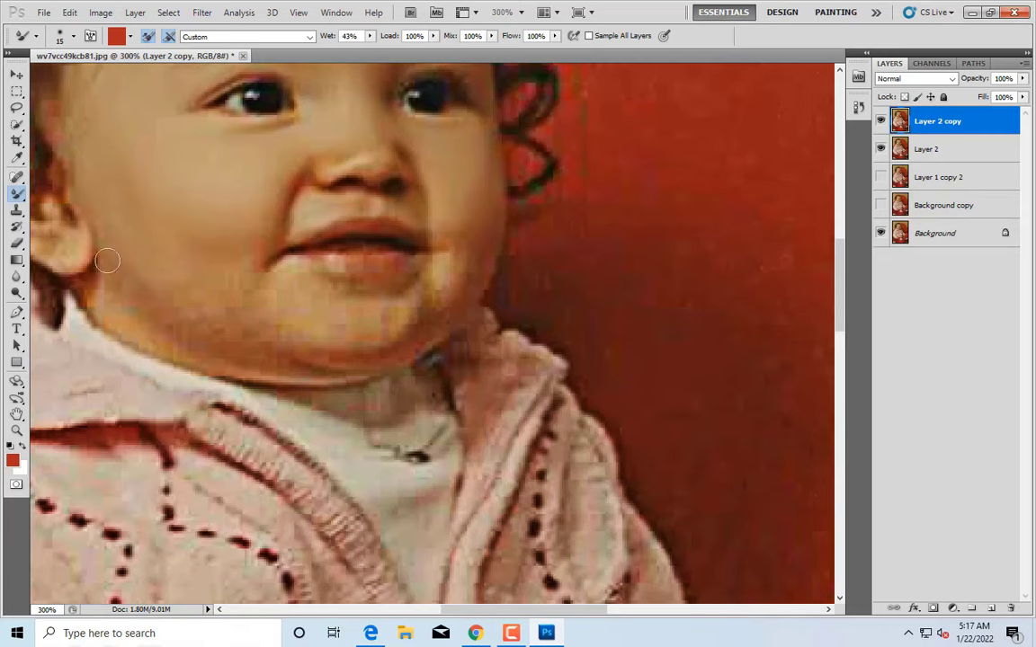
key(bracketright)
scroll(224, 277, down, 1)
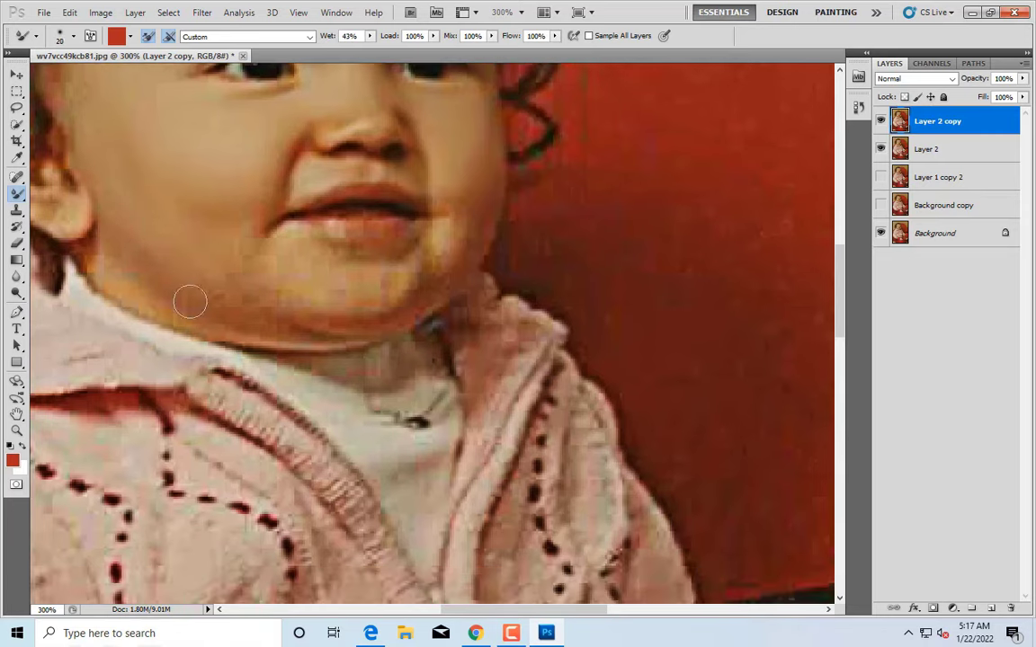
key(bracketleft)
scroll(177, 316, up, 1)
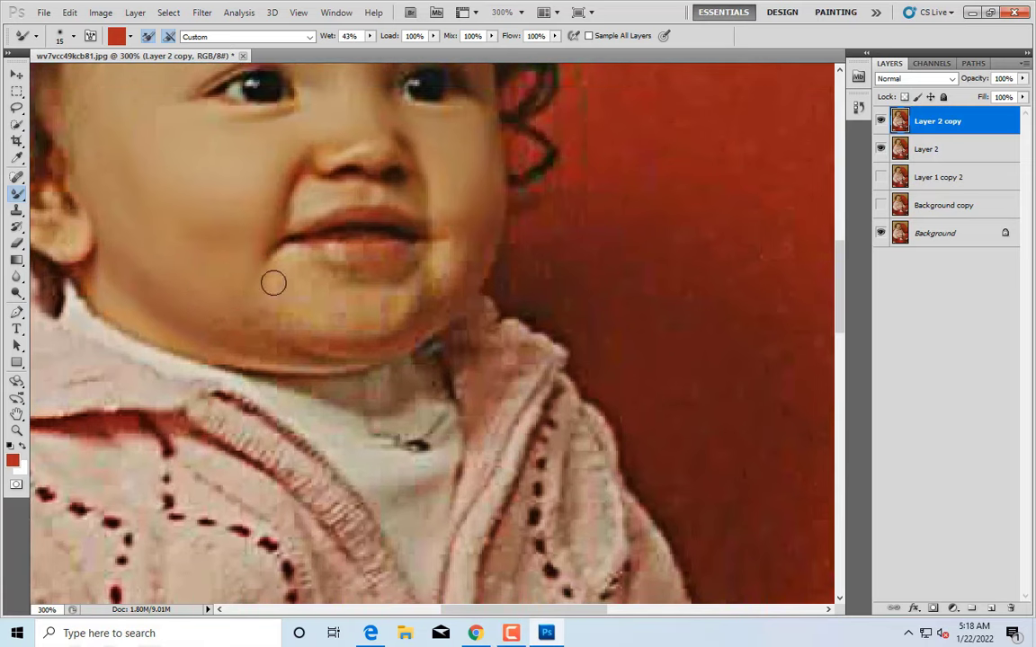
scroll(288, 282, down, 1)
key(bracketleft)
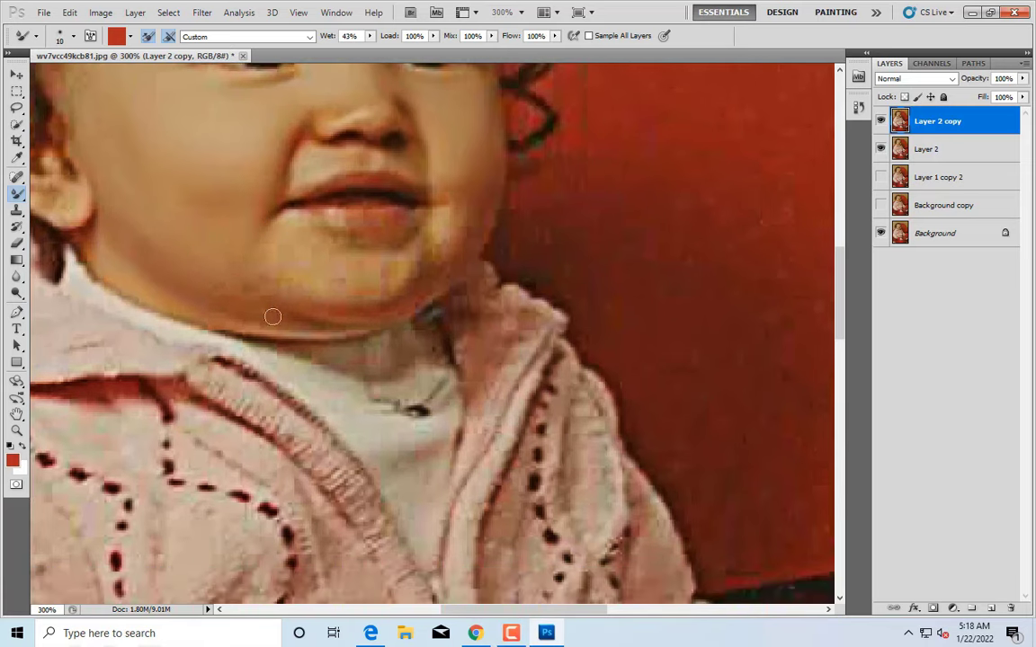
Smooth the skin along the lip line, then over the cheek and chin
key(bracketleft)
scroll(116, 279, up, 1)
key(bracketleft)
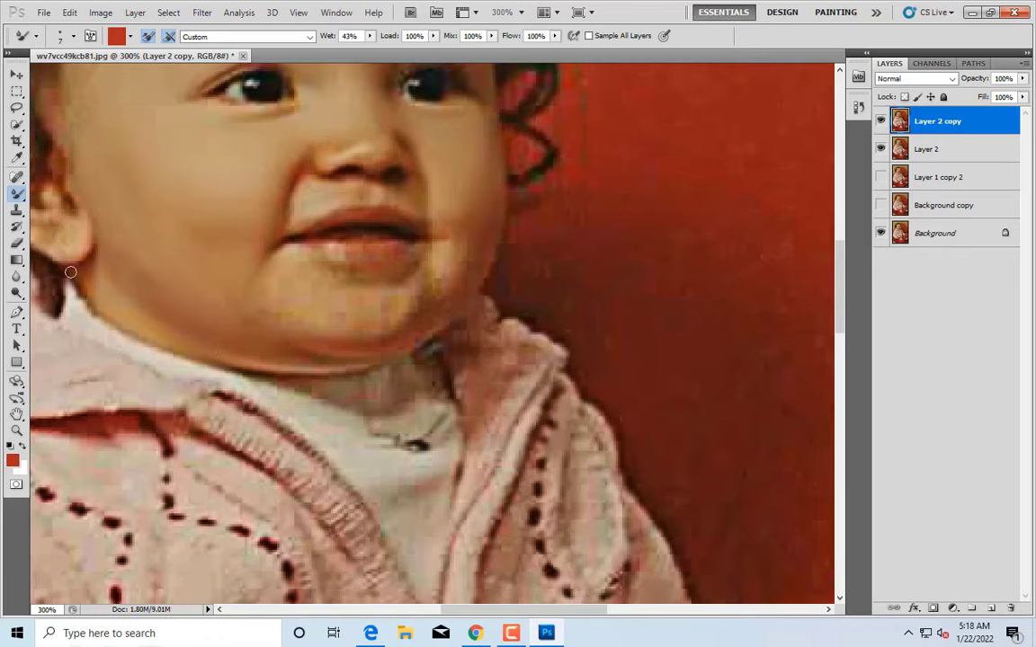
scroll(90, 266, up, 1)
scroll(378, 263, down, 1)
key(bracketleft)
key(bracketleft)
drag(342, 230, 382, 229)
key(bracketleft)
key(bracketleft)
key(bracketright)
scroll(481, 220, down, 1)
mouse_move(342, 285)
mouse_down()
mouse_move(374, 275)
mouse_move(342, 280)
mouse_move(281, 251)
mouse_move(281, 265)
mouse_up()
Finish the chin line with a smaller brush and zoom out to review the face
key(bracketleft)
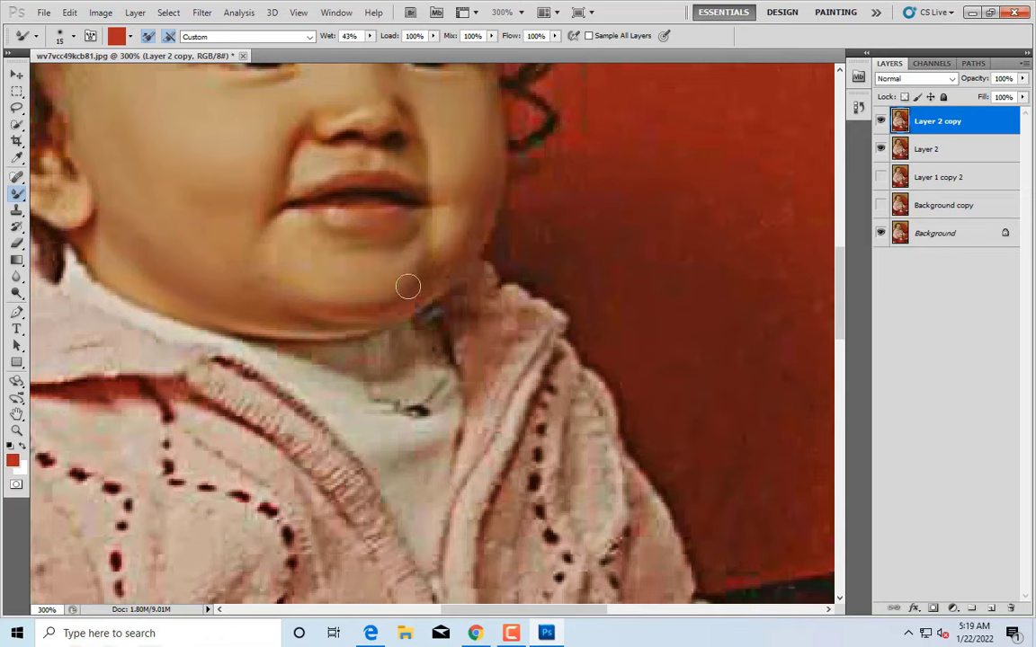
scroll(494, 207, down, 1)
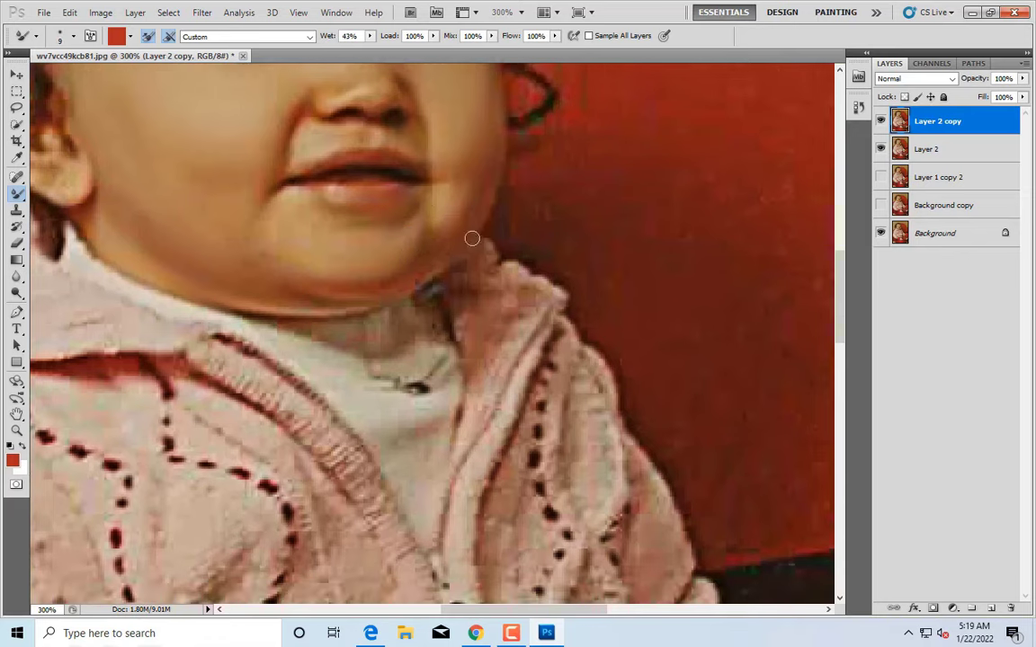
key(bracketleft)
scroll(433, 247, up, 2)
key(ctrl+minus)
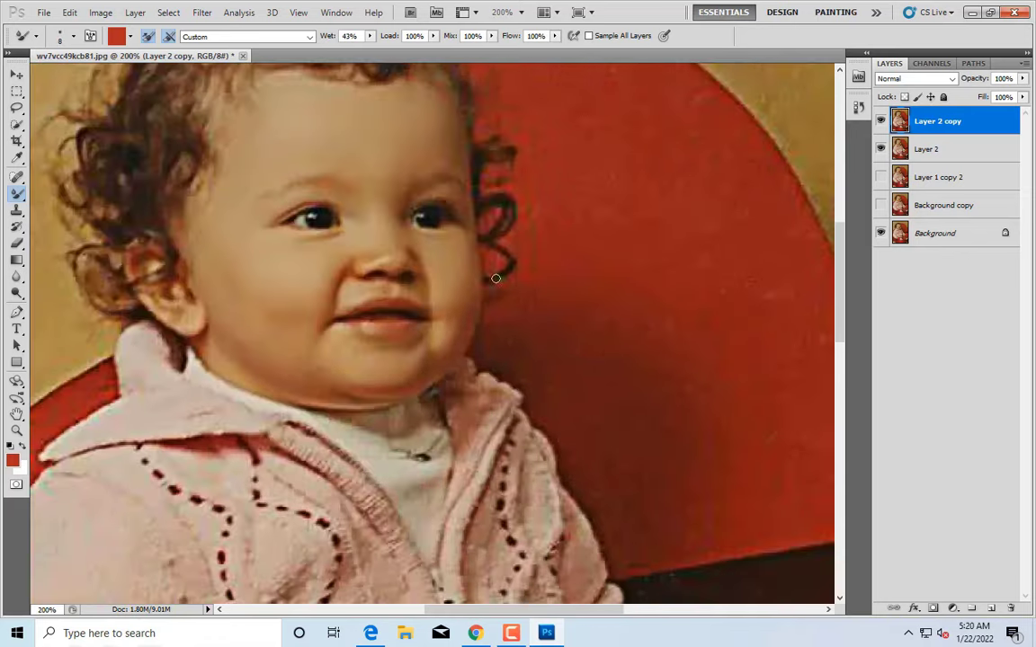
key(ctrl+plus)
scroll(303, 333, down, 4)
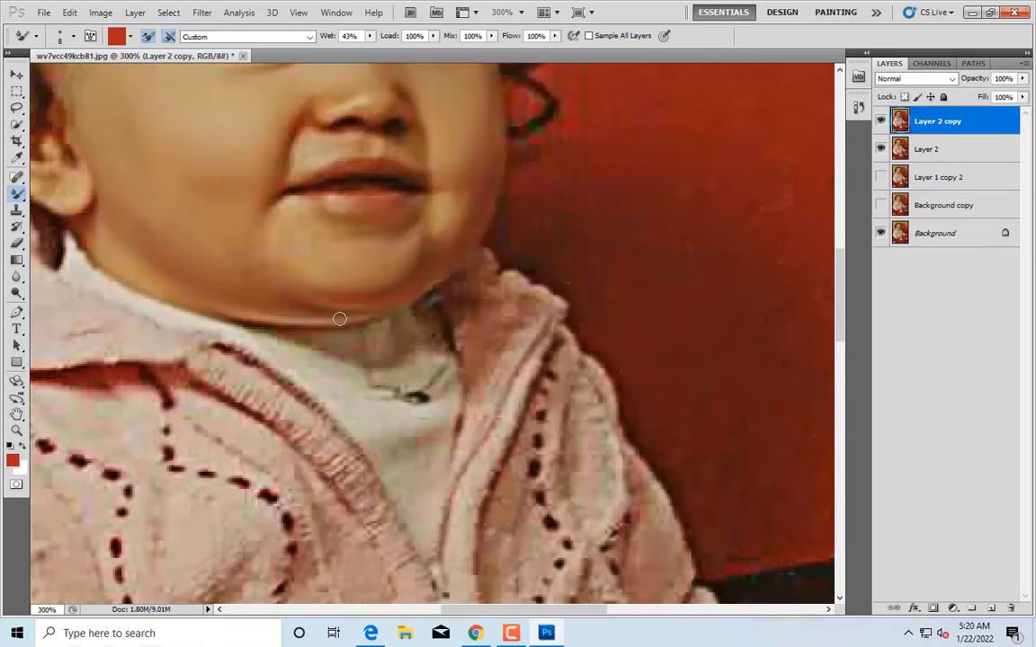
Check the whole photo, then zoom back in on the mouth and sweater
key(ctrl+0)
key(ctrl+plus)
key(ctrl+plus)
key(ctrl+plus)
scroll(418, 388, up, 2)
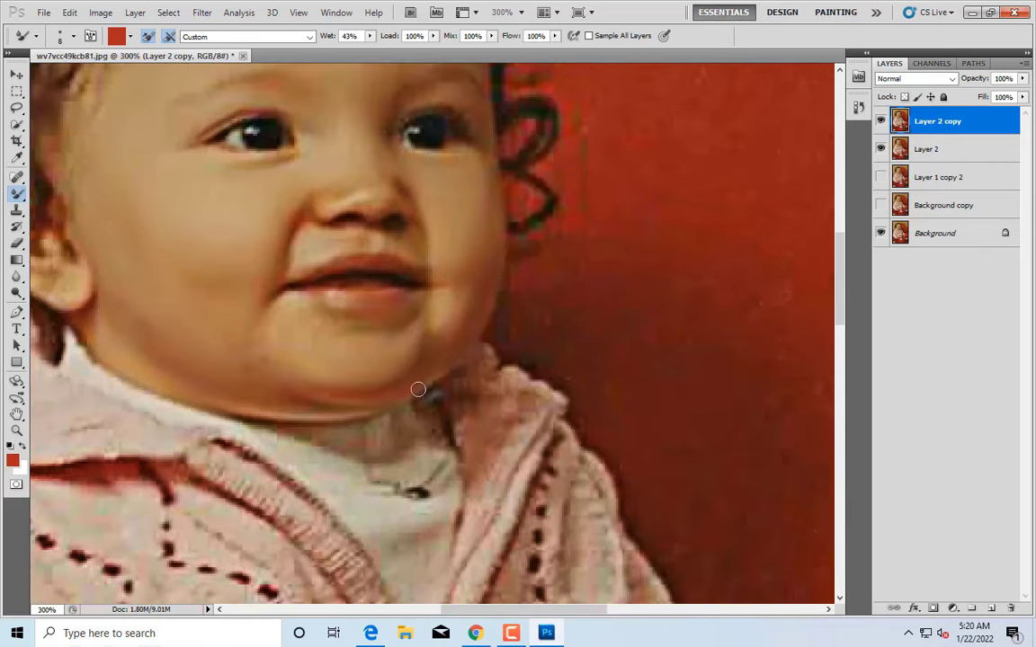
scroll(485, 319, up, 1)
scroll(483, 316, up, 1)
scroll(476, 270, up, 2)
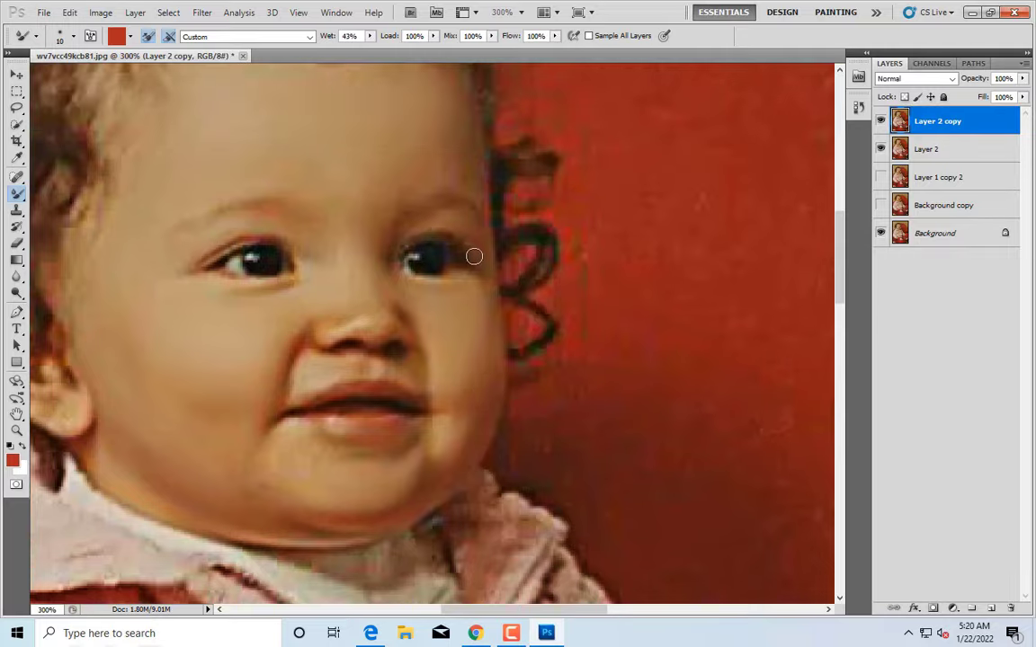
key(ctrl+minus)
scroll(575, 256, down, 5)
key(ctrl+plus)
Clone Stamp over the blotches where the chin meets the neck and collar
key(s)
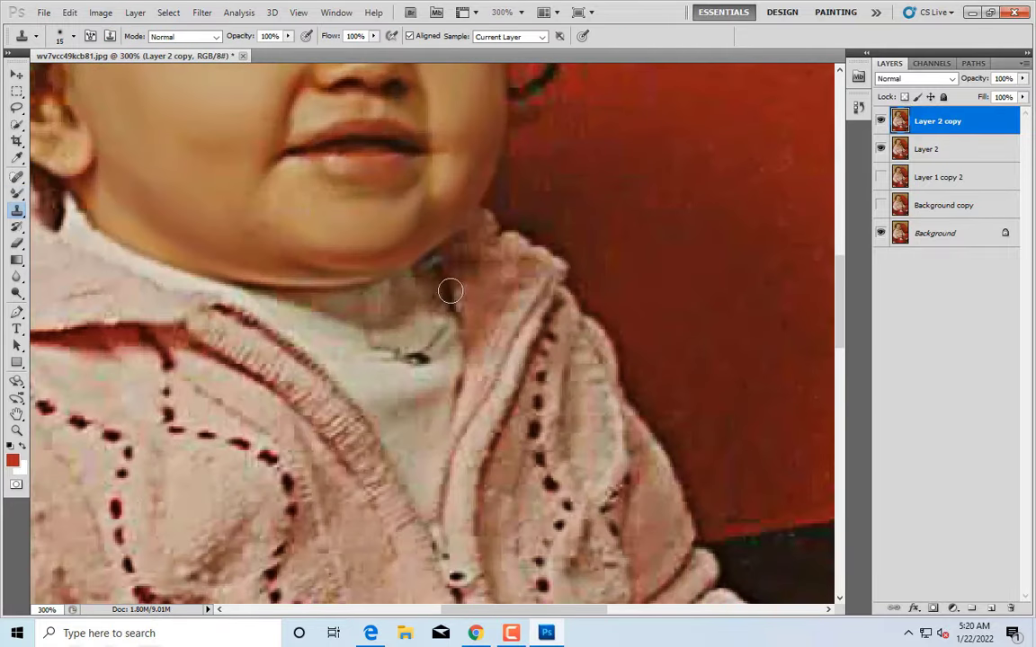
mouse_move(443, 280)
mouse_down()
mouse_move(434, 261)
mouse_move(384, 285)
mouse_move(406, 299)
mouse_move(337, 315)
mouse_up()
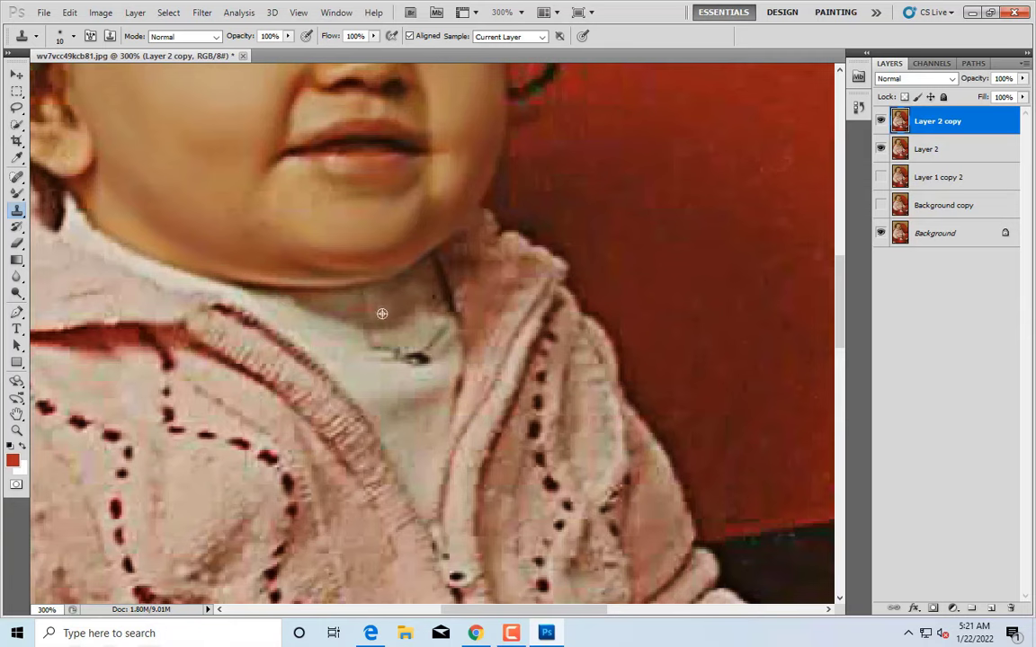
scroll(439, 312, down, 1)
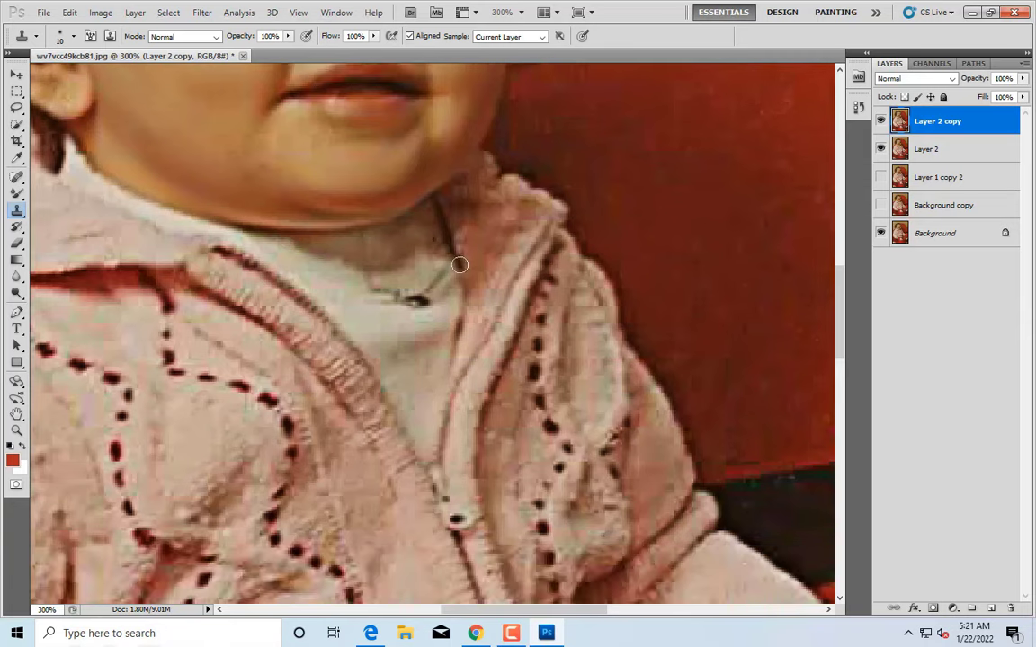
scroll(460, 279, down, 2)
scroll(301, 398, down, 2)
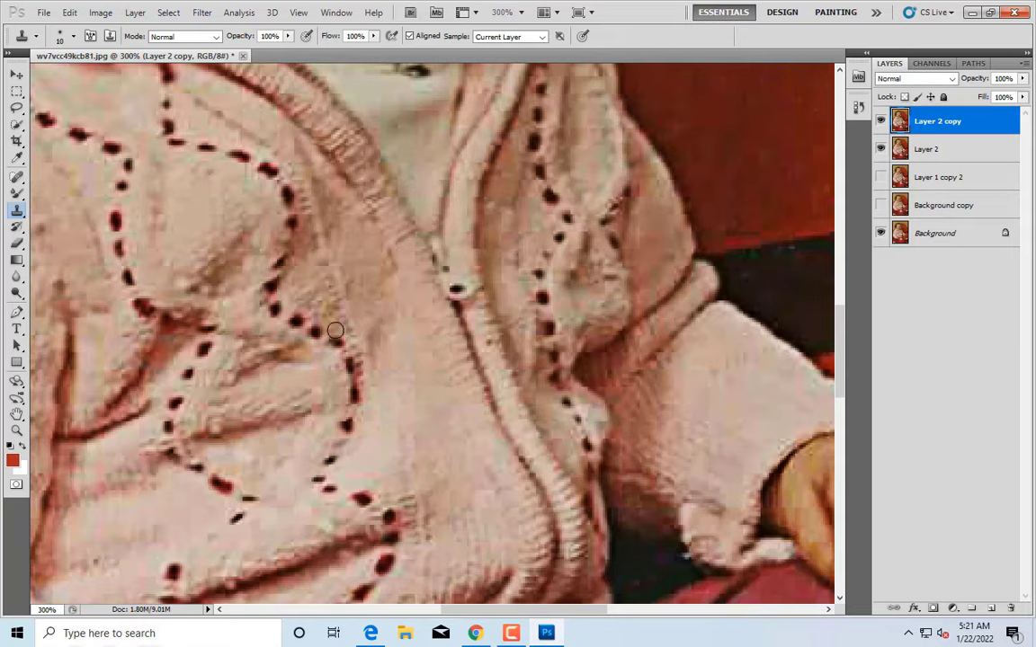
scroll(342, 336, down, 1)
scroll(342, 337, down, 2)
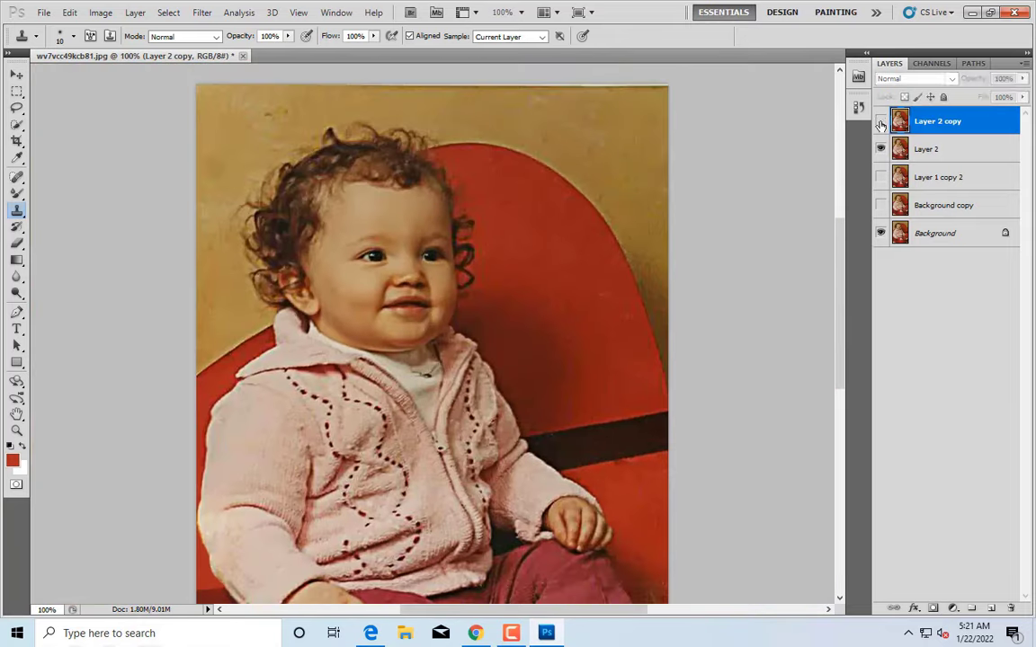
Pan over to the baby's hand and return to the Mixer Brush at a slightly smaller size
scroll(406, 378, up, 1)
scroll(406, 377, up, 4)
scroll(368, 369, up, 1)
scroll(368, 369, up, 1)
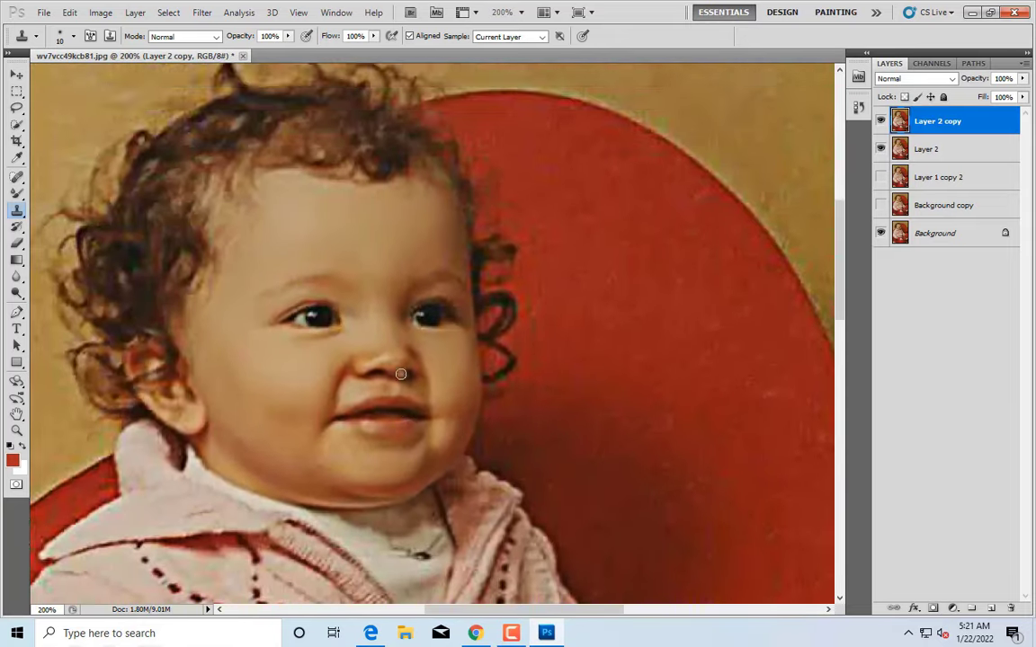
scroll(368, 369, down, 5)
scroll(368, 369, down, 3)
scroll(412, 568, left, 2)
scroll(42, 225, up, 1)
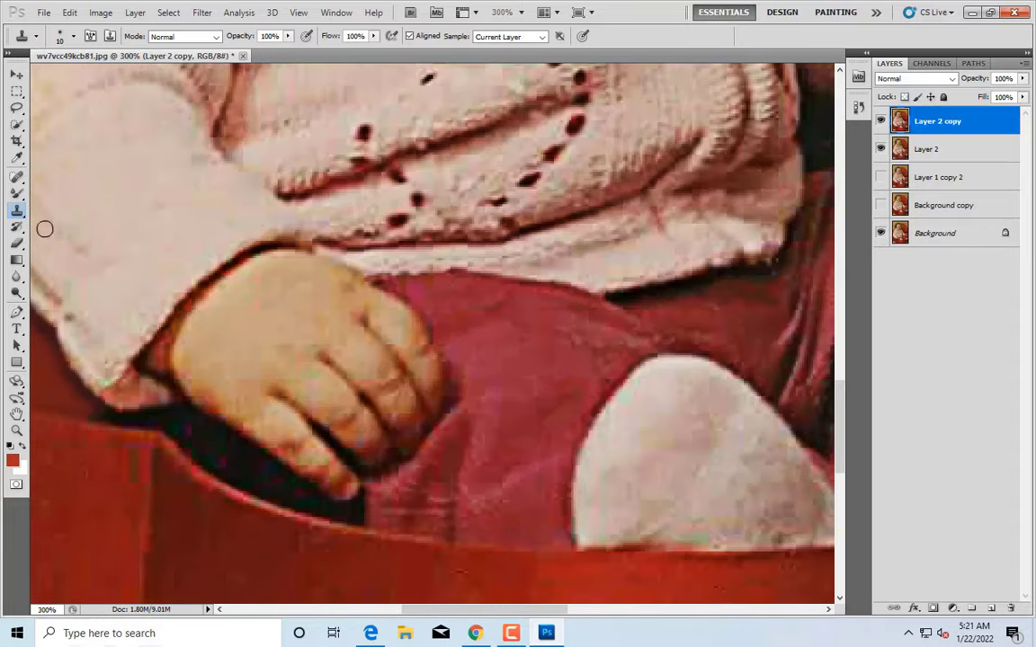
key(b)
key(bracketleft)
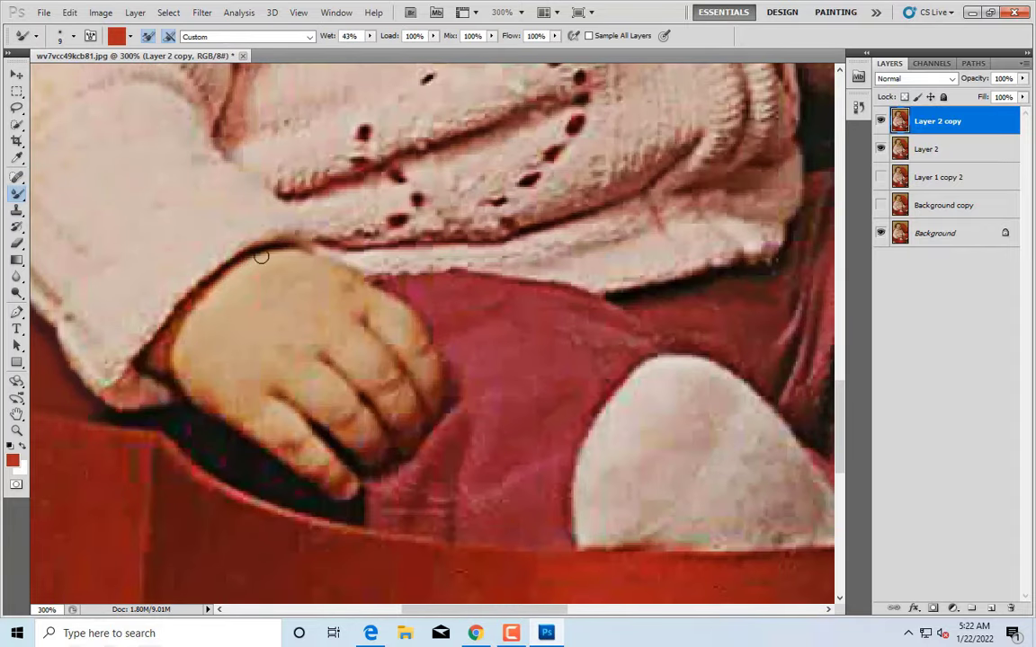
Smooth the baby's fingers, resizing the brush between broad and fine strokes
scroll(206, 311, down, 1)
scroll(189, 295, down, 1)
key(bracketright)
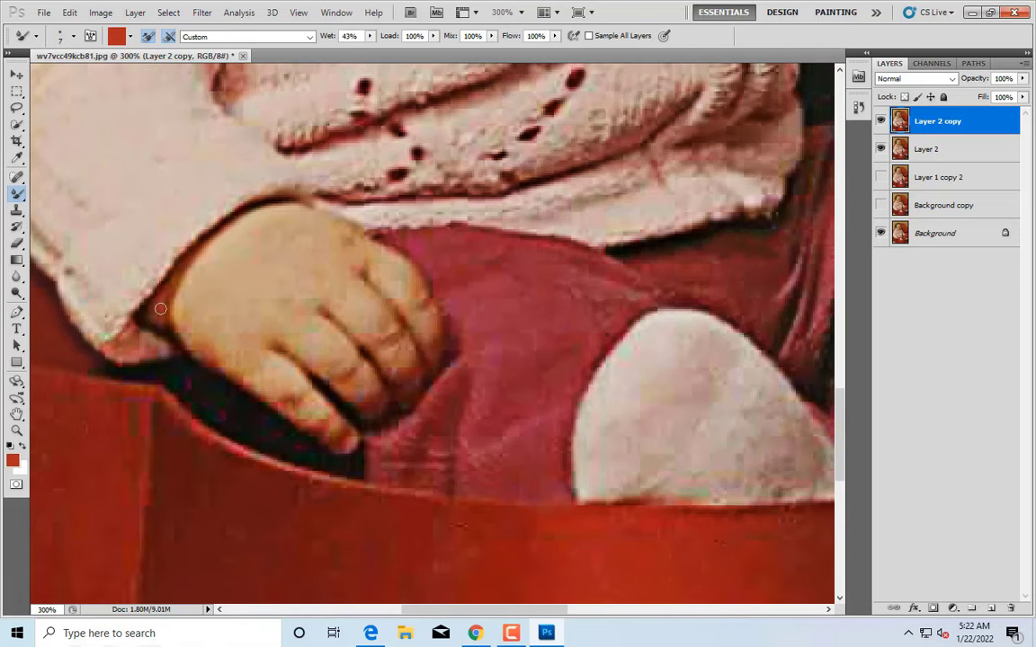
key(bracketright)
key(bracketright)
key(bracketright)
key(bracketleft)
key(bracketleft)
scroll(378, 266, down, 1)
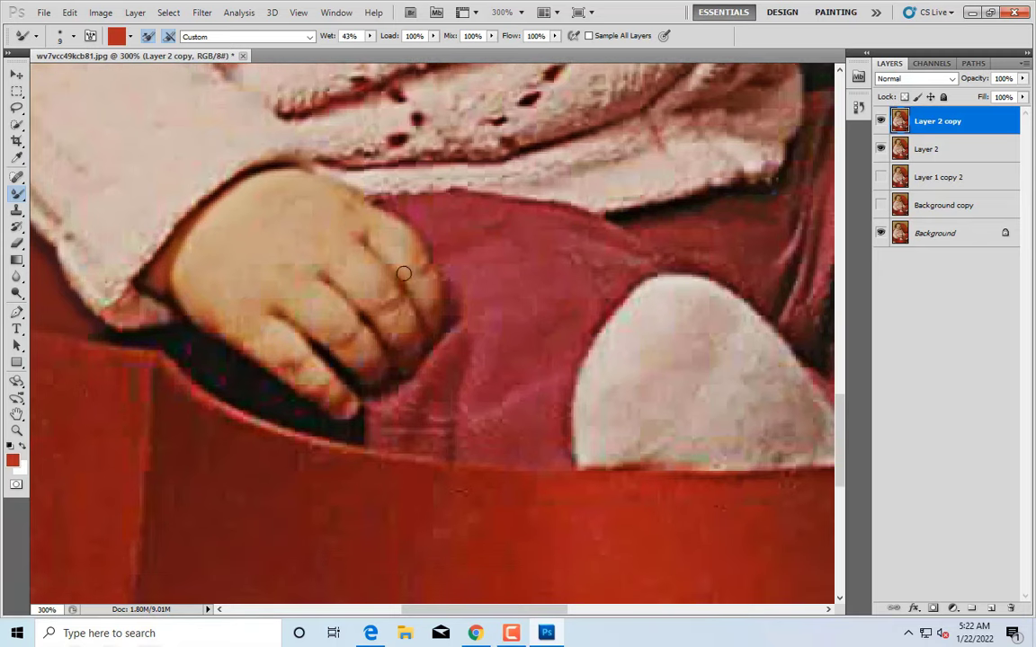
key(bracketright)
key(bracketright)
key(bracketleft)
scroll(435, 223, down, 1)
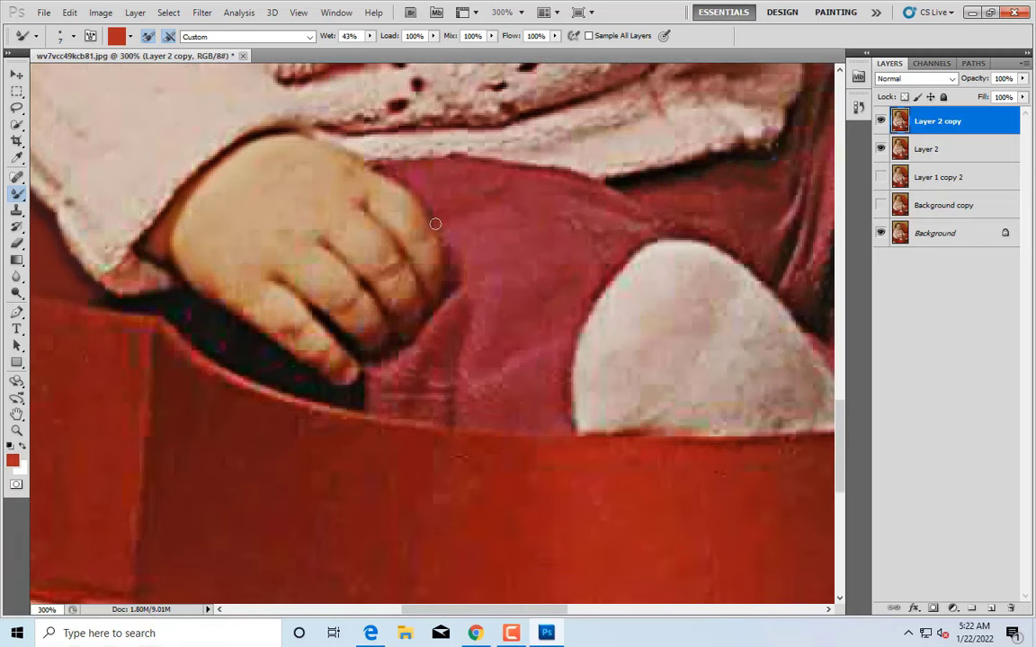
key(bracketleft)
scroll(440, 236, down, 1)
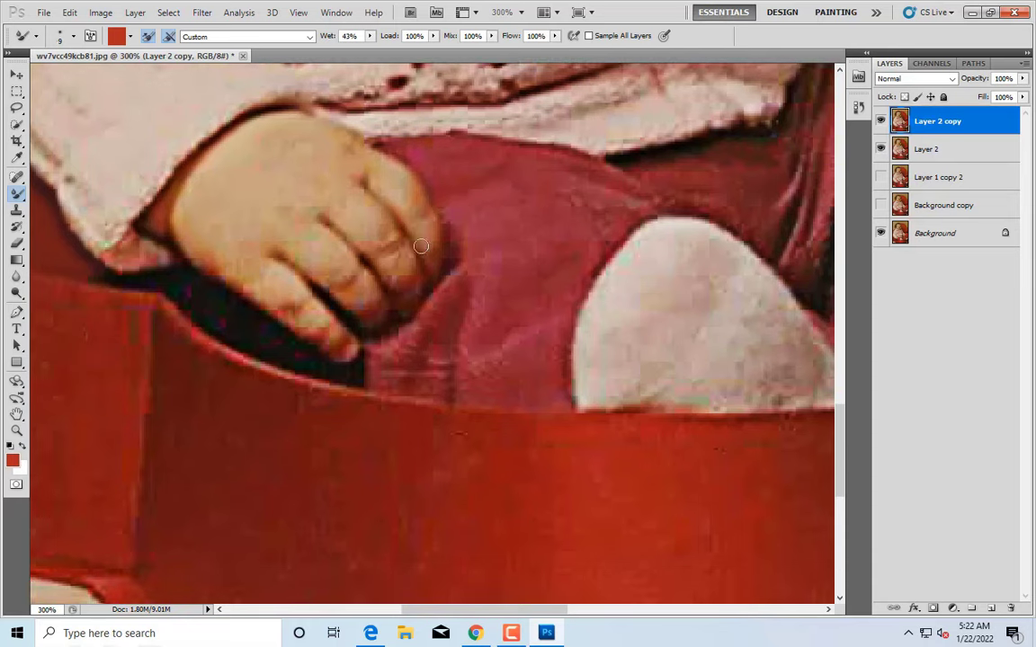
scroll(445, 211, down, 1)
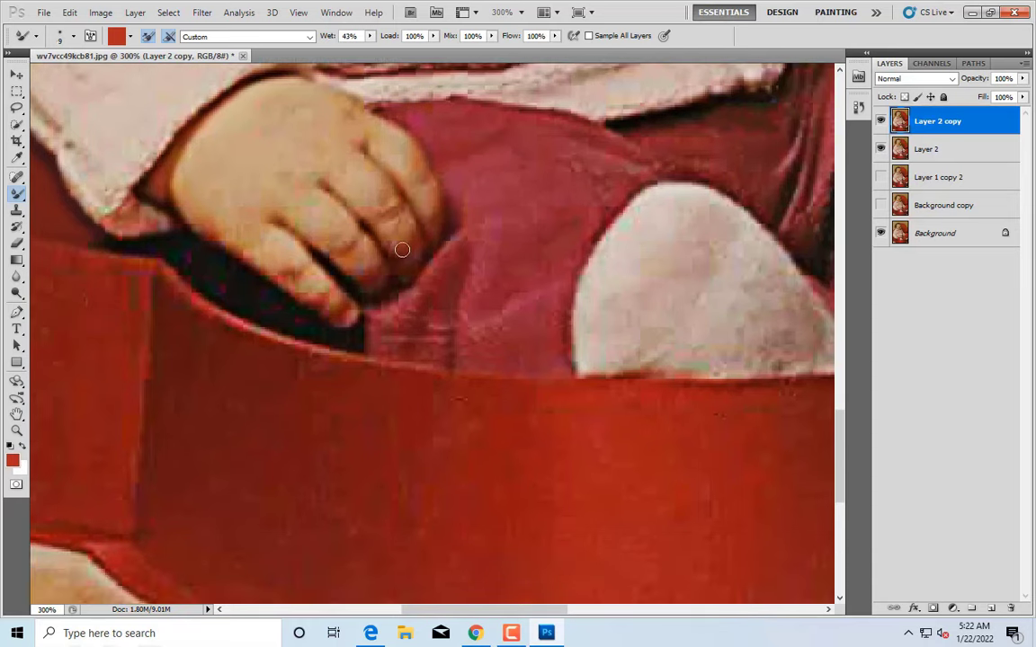
Blend the dark shadow beside the hand, shrinking the brush to work its edge
key(bracketright)
key(bracketright)
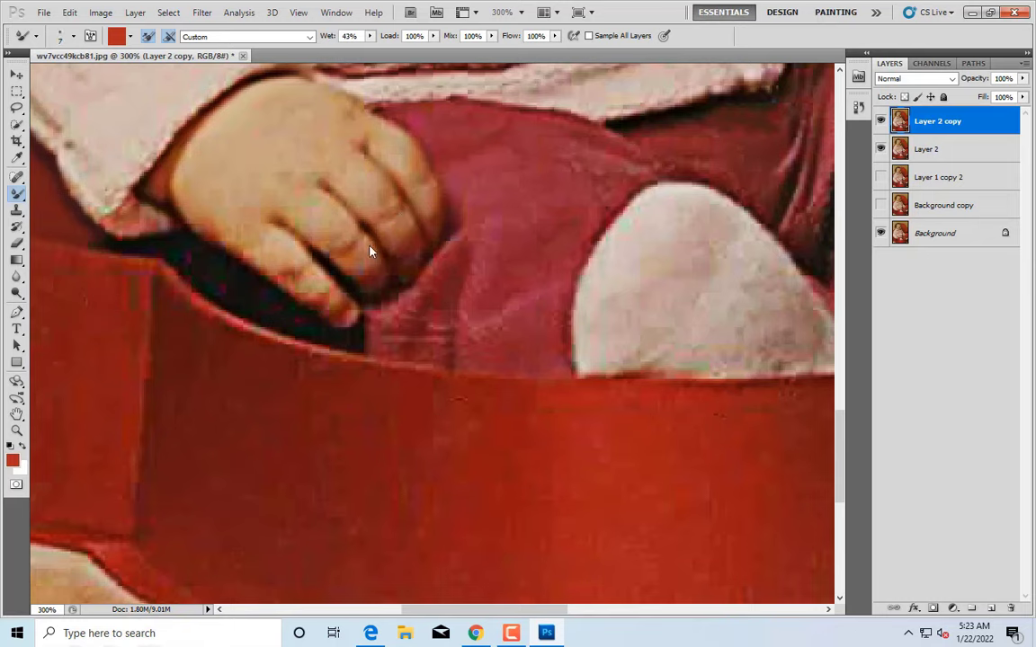
key(bracketright)
key(bracketright)
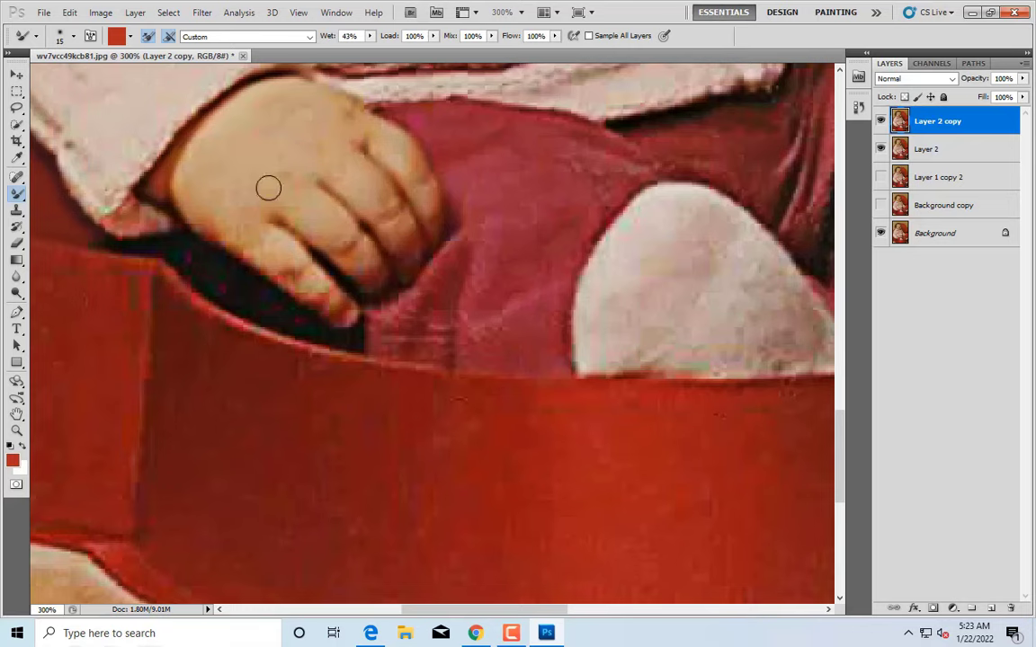
key(bracketleft)
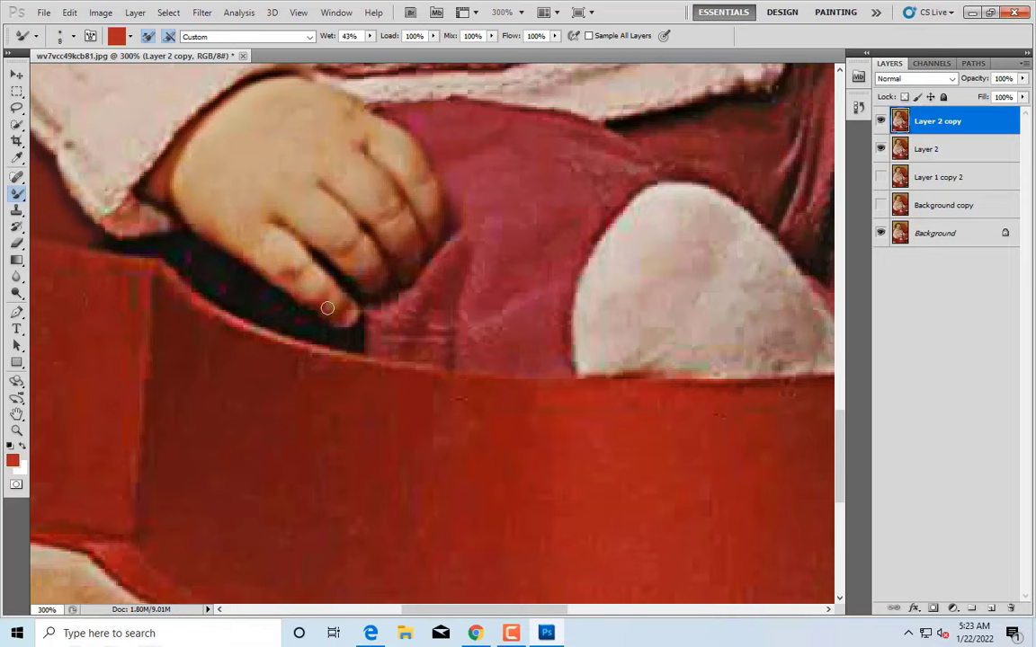
key(bracketleft)
key(bracketleft)
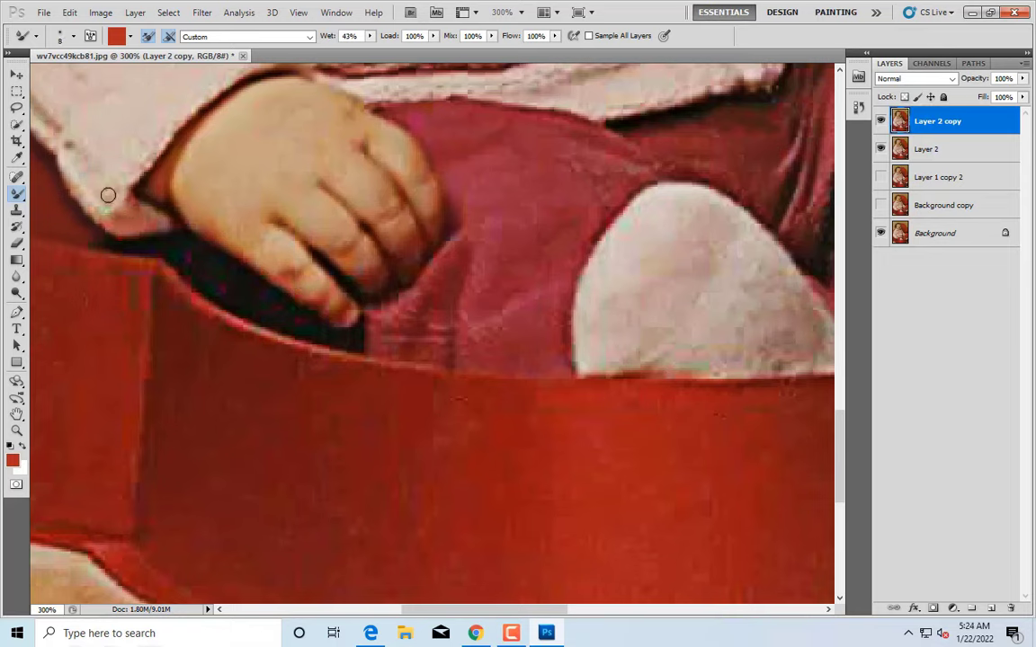
key(bracketright)
key(bracketright)
scroll(179, 290, up, 1)
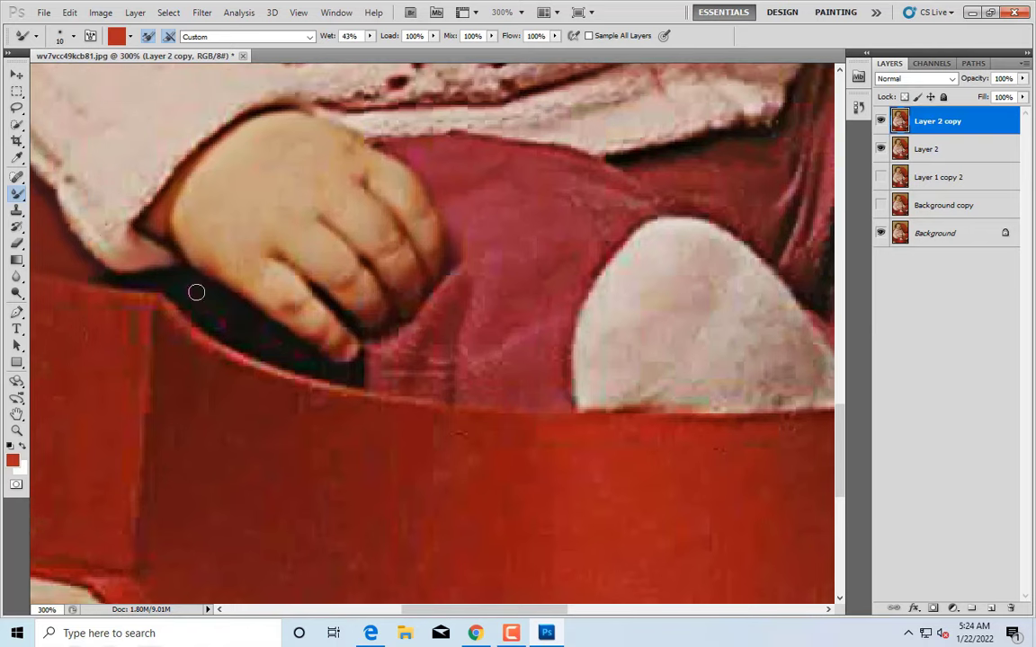
scroll(253, 296, down, 1)
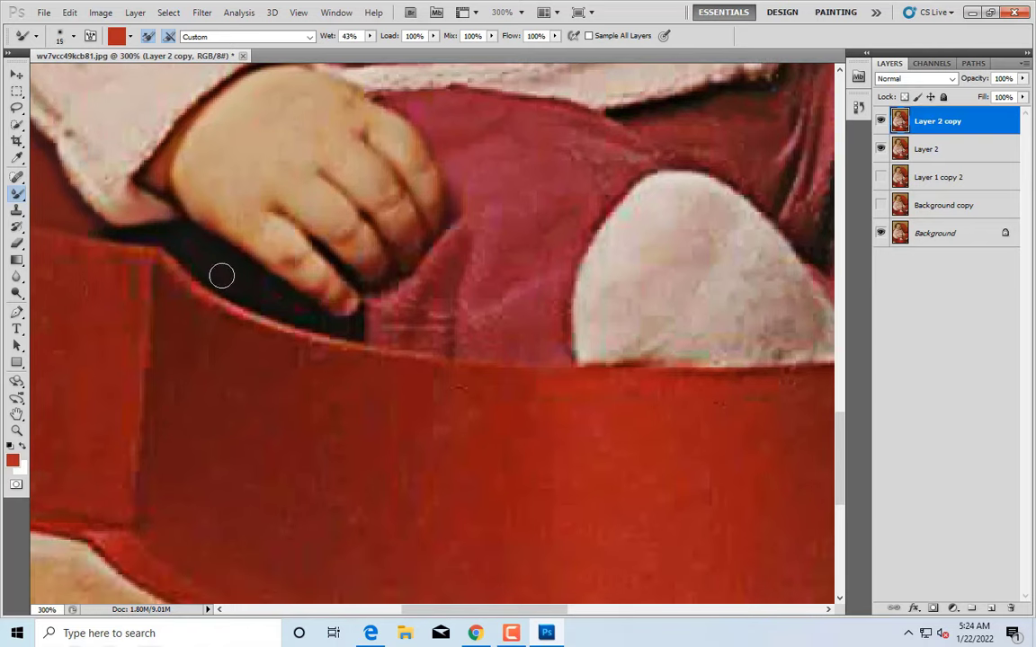
key(bracketleft)
scroll(328, 320, up, 1)
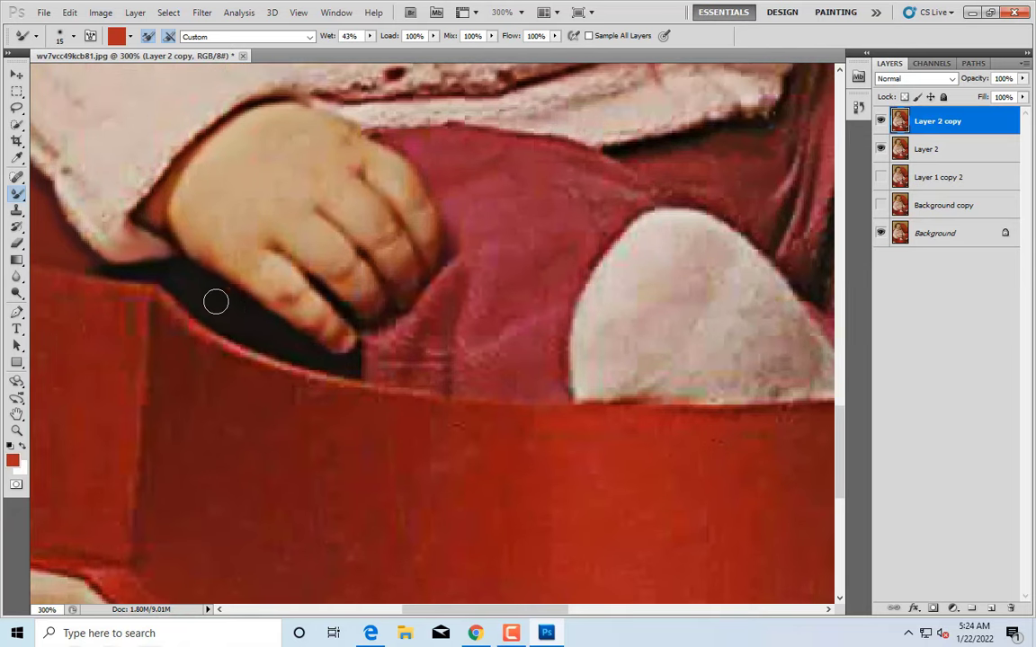
key(bracketleft)
key(bracketleft)
key(bracketleft)
Smooth the pink clothing, undoing and restoring one stroke along the way
key(bracketright)
key(bracketright)
scroll(354, 333, up, 1)
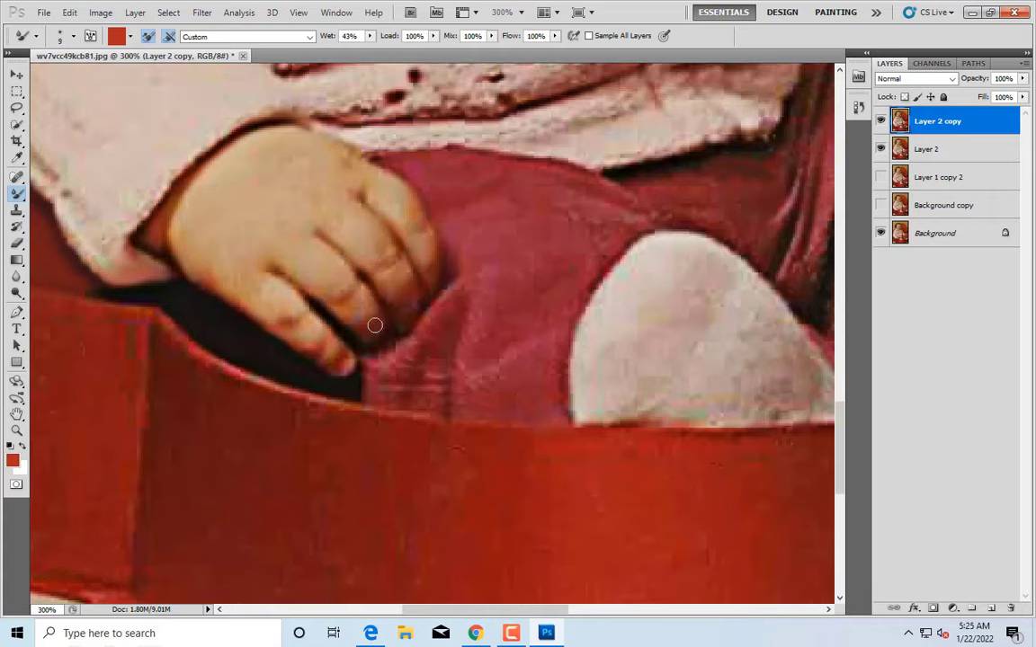
key(bracketright)
key(bracketright)
key(bracketright)
key(bracketleft)
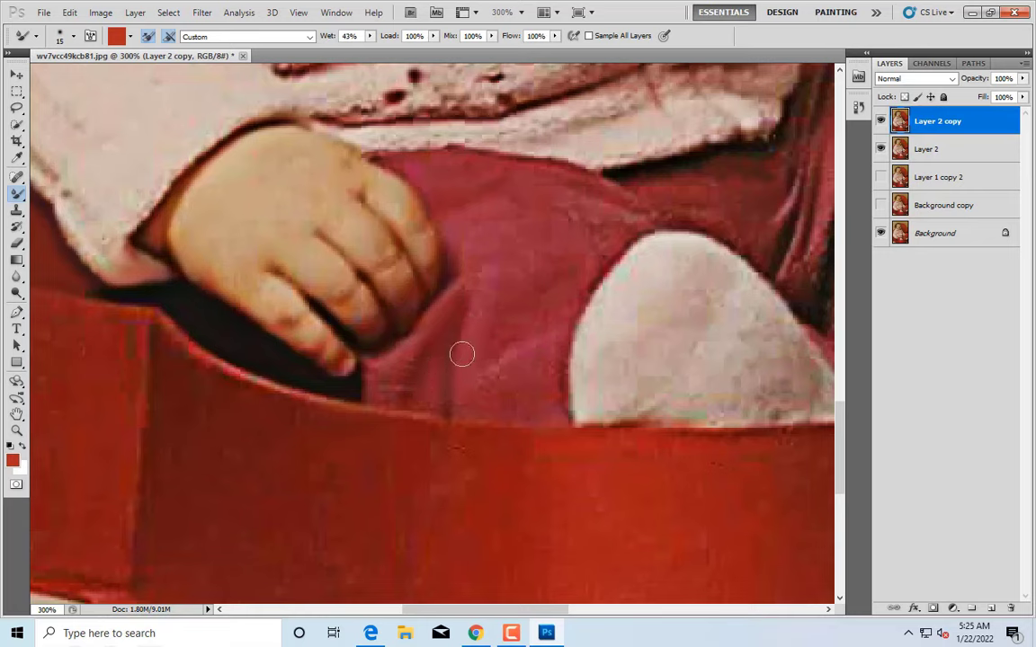
key(Delete)
key(ctrl+z)
key(bracketleft)
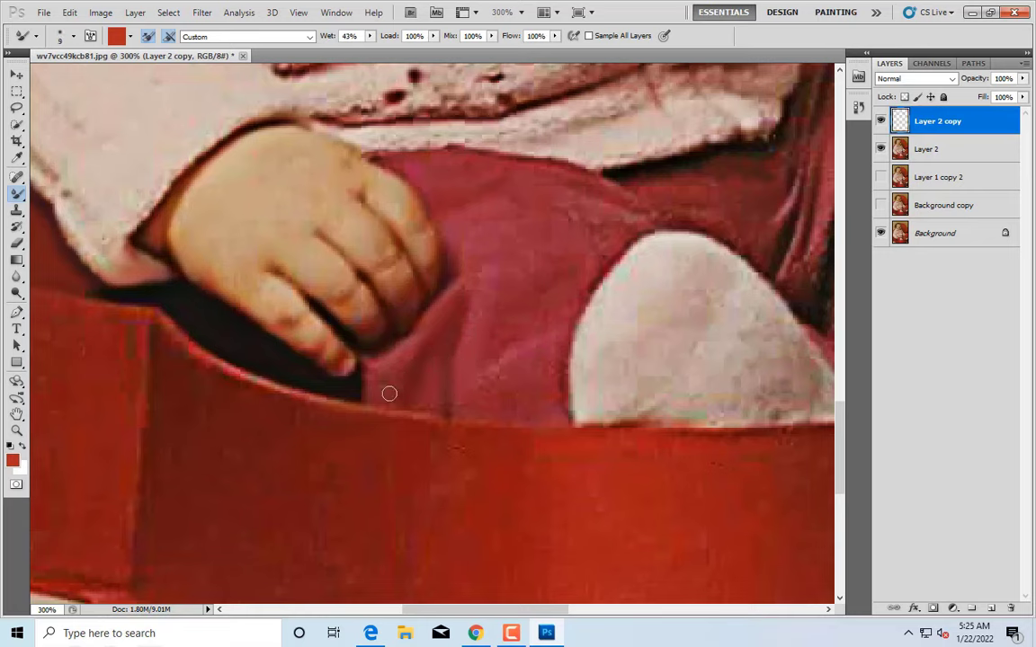
key(bracketleft)
key(bracketleft)
key(bracketleft)
Finish blending the clothing, then zoom out to the chair's lower edge and back onto the white patch
key(bracketright)
key(bracketright)
key(bracketright)
scroll(365, 243, up, 1)
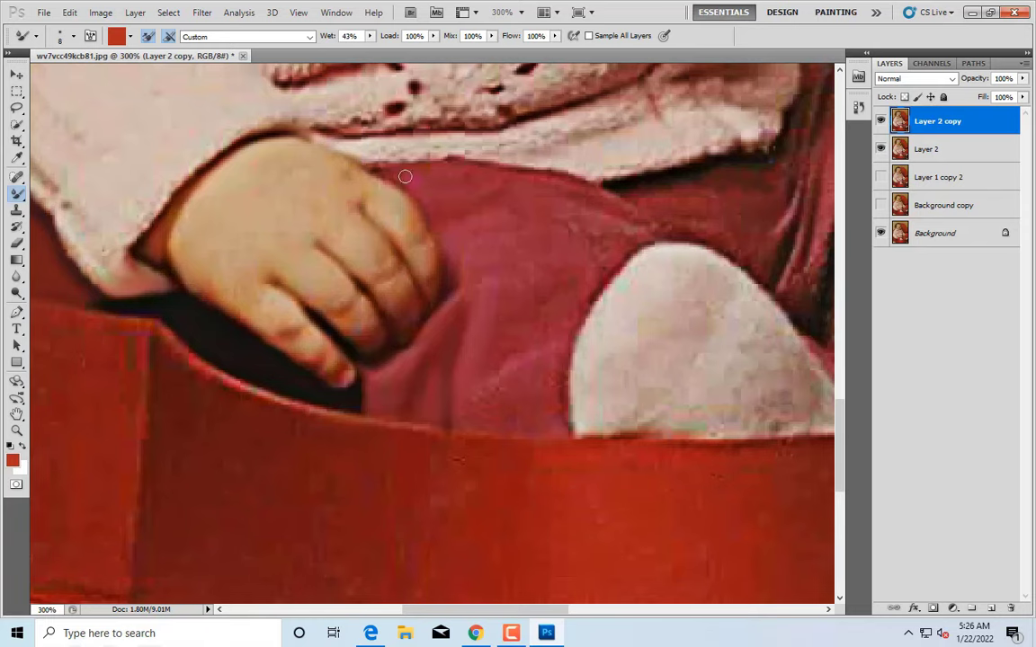
scroll(299, 160, up, 2)
key(bracketright)
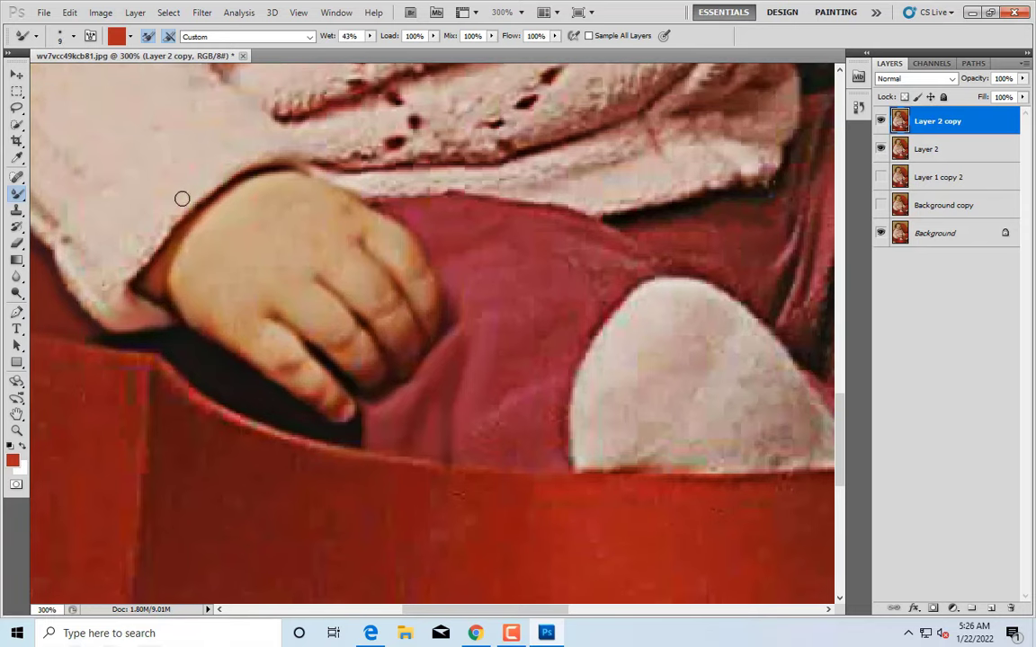
scroll(157, 202, down, 1)
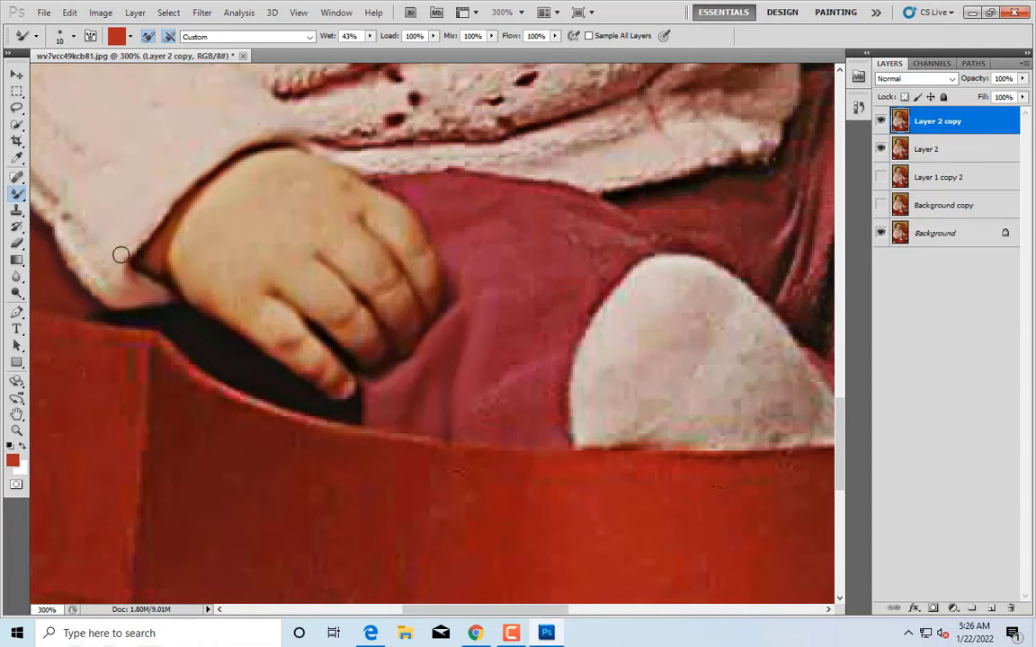
key(bracketleft)
key(ctrl+minus)
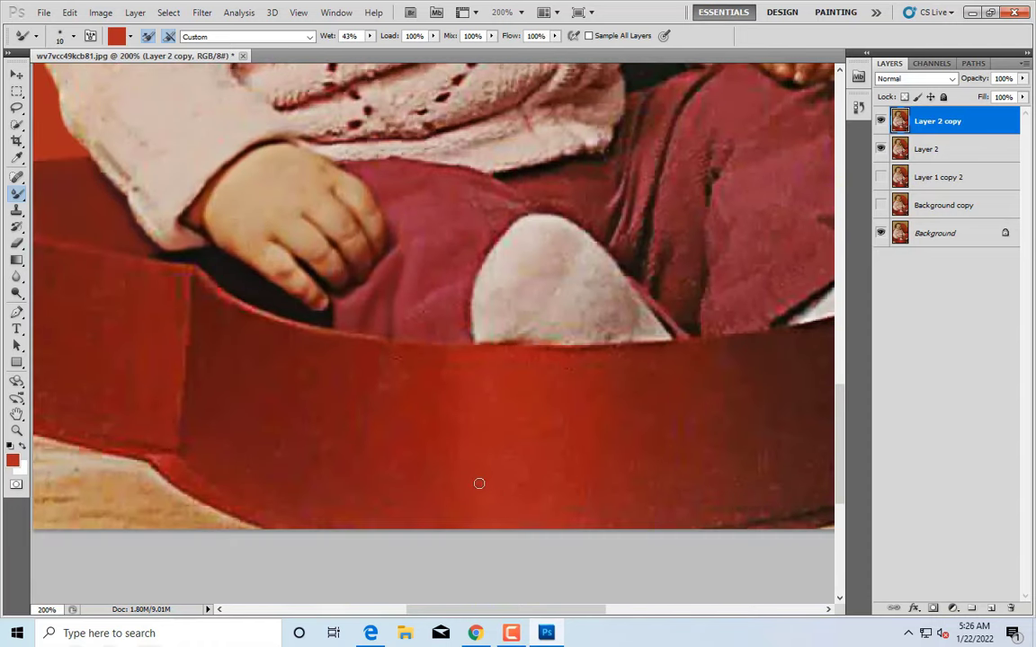
scroll(479, 484, up, 1)
scroll(462, 473, right, 3)
key(ctrl+plus)
Clone-stamp away the dark shadow along the bottom of the white patch with a smaller brush
key(s)
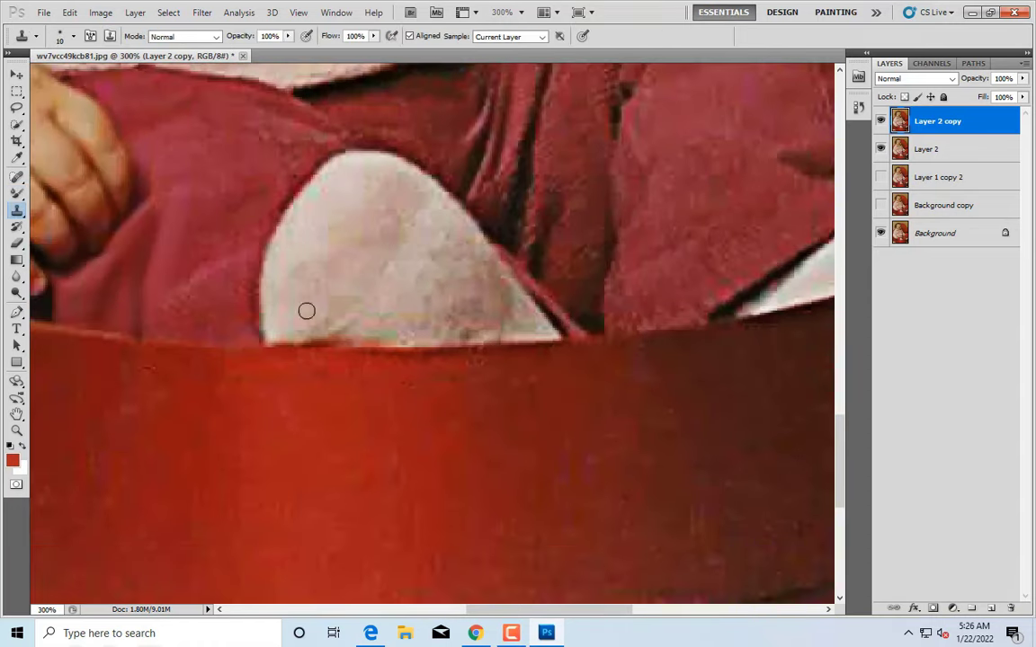
key(bracketleft)
drag(280, 341, 502, 336)
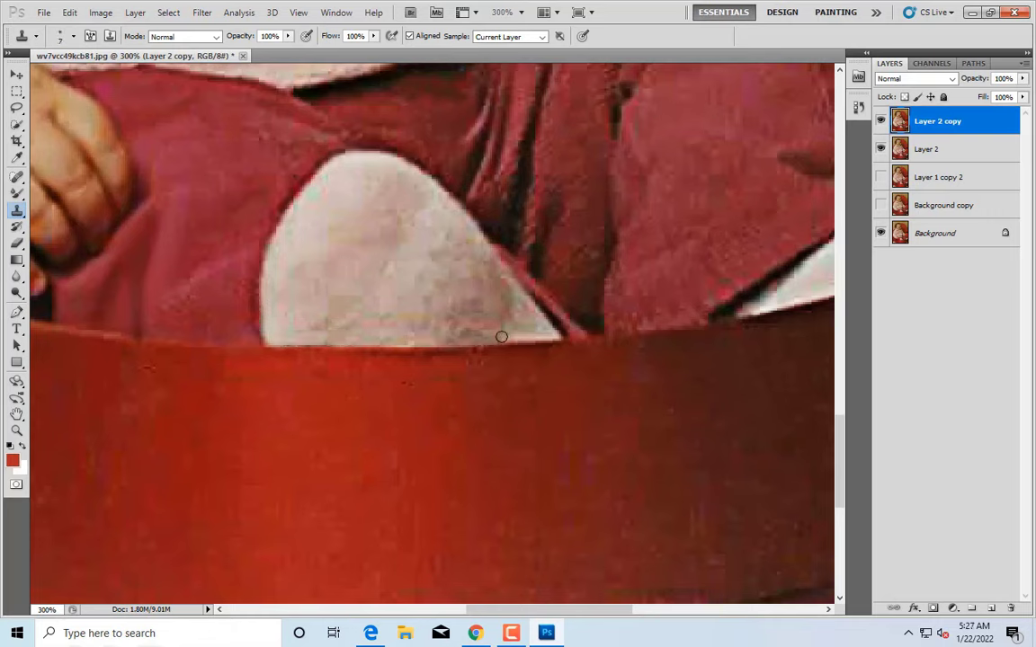
scroll(450, 292, down, 2)
scroll(405, 295, up, 3)
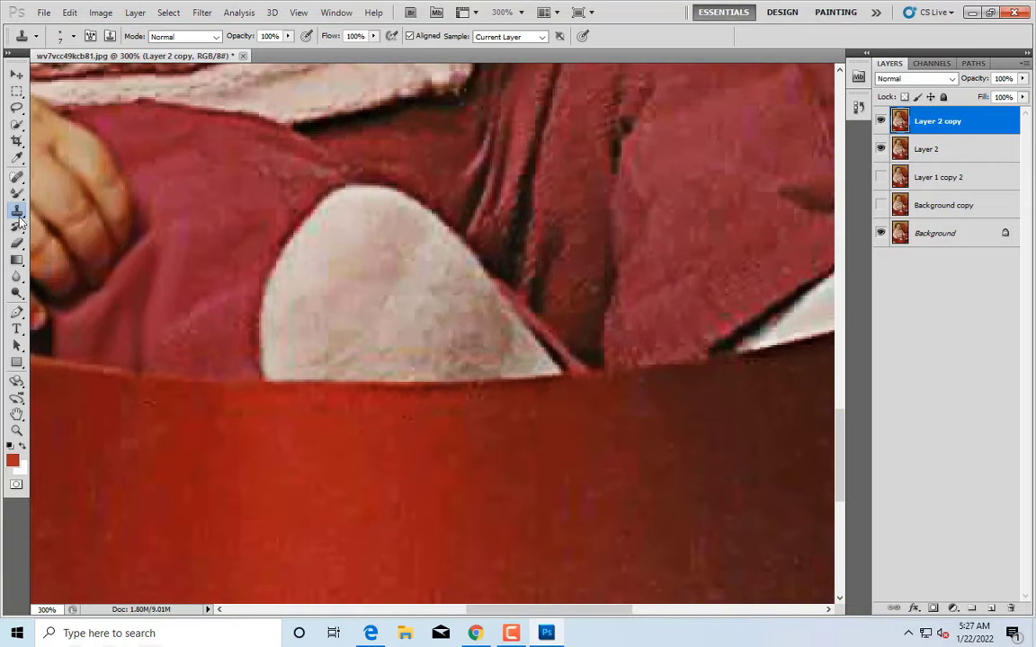
scroll(567, 312, down, 1)
Clone over the dark fold beside the white patch, above the chair band
key(bracketright)
key(bracketright)
key(bracketright)
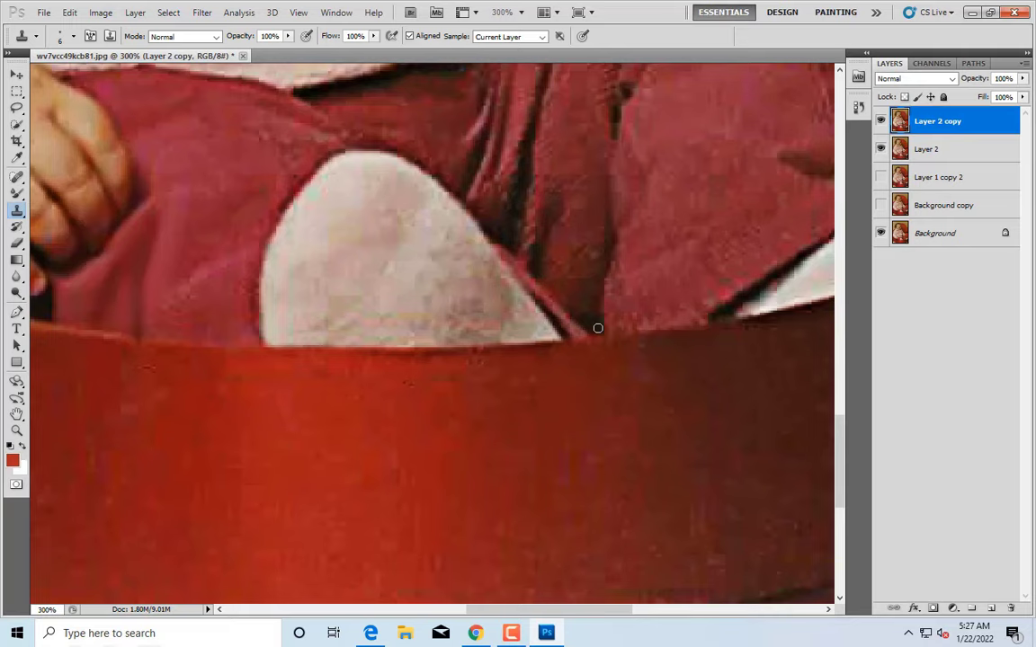
scroll(603, 315, up, 1)
scroll(575, 304, up, 1)
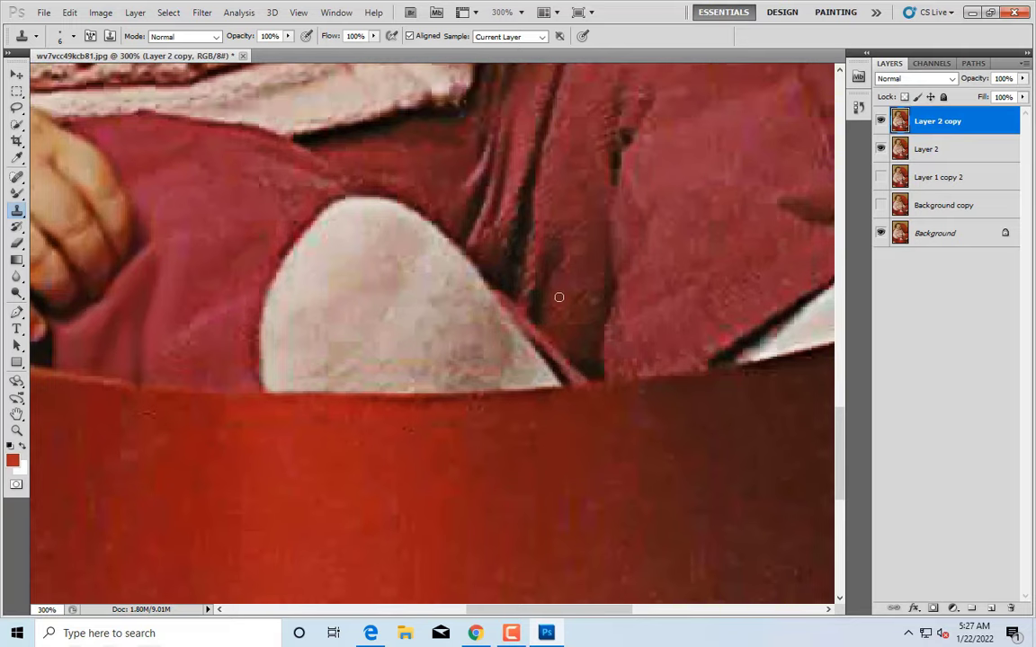
scroll(530, 270, down, 1)
key(bracketright)
key(bracketright)
key(bracketright)
key(bracketleft)
key(bracketleft)
mouse_move(547, 279)
mouse_down()
mouse_move(522, 266)
mouse_move(514, 234)
mouse_move(526, 184)
mouse_up()
scroll(526, 184, down, 1)
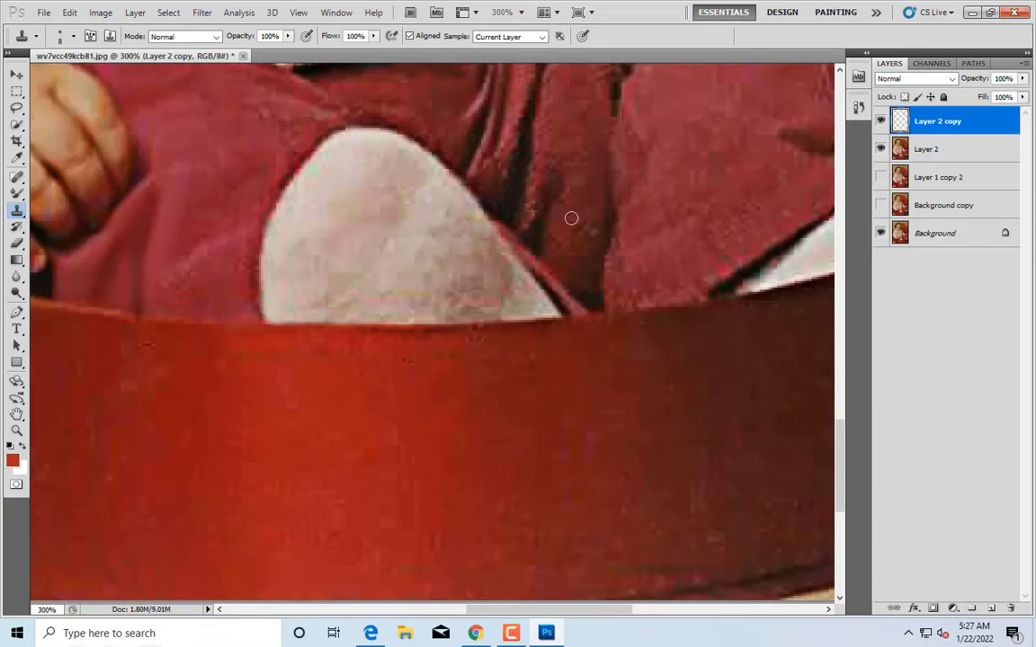
scroll(360, 212, up, 1)
key(b)
scroll(535, 184, down, 1)
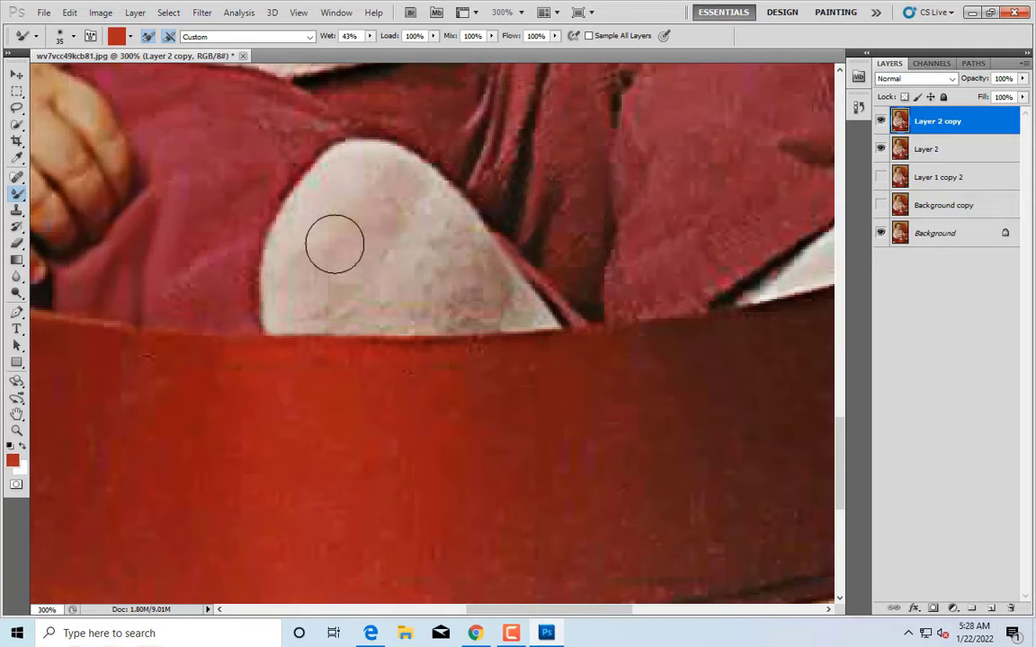
Mixer-brush the white triangular cloth, including its lower-right part, to blend away the grey blotches
key(bracketleft)
scroll(356, 129, down, 3)
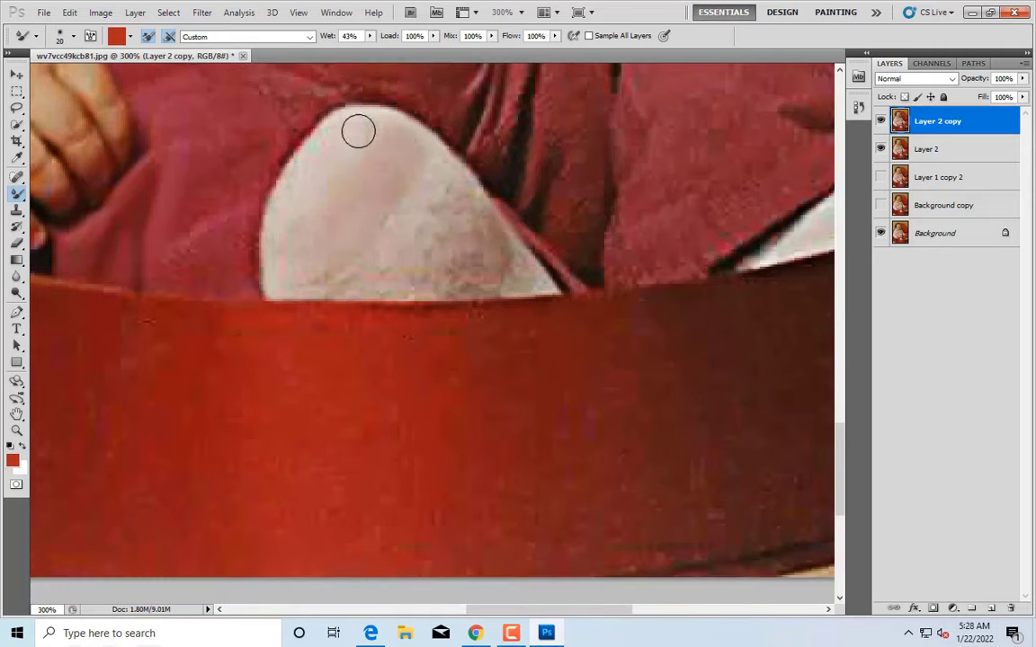
key(bracketleft)
key(bracketleft)
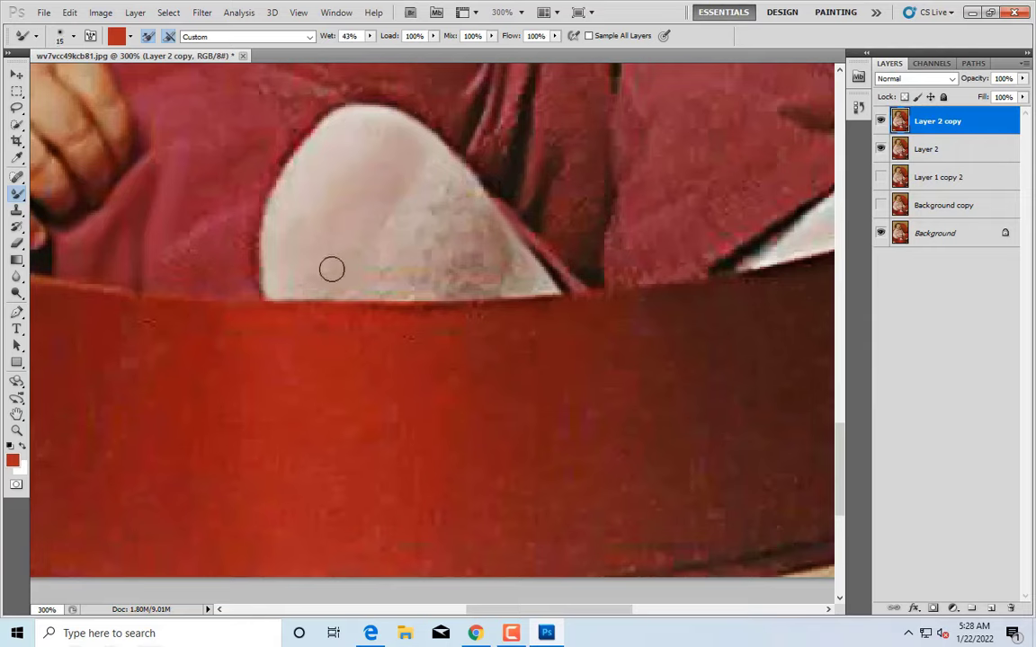
key(bracketright)
drag(506, 277, 412, 259)
key(bracketleft)
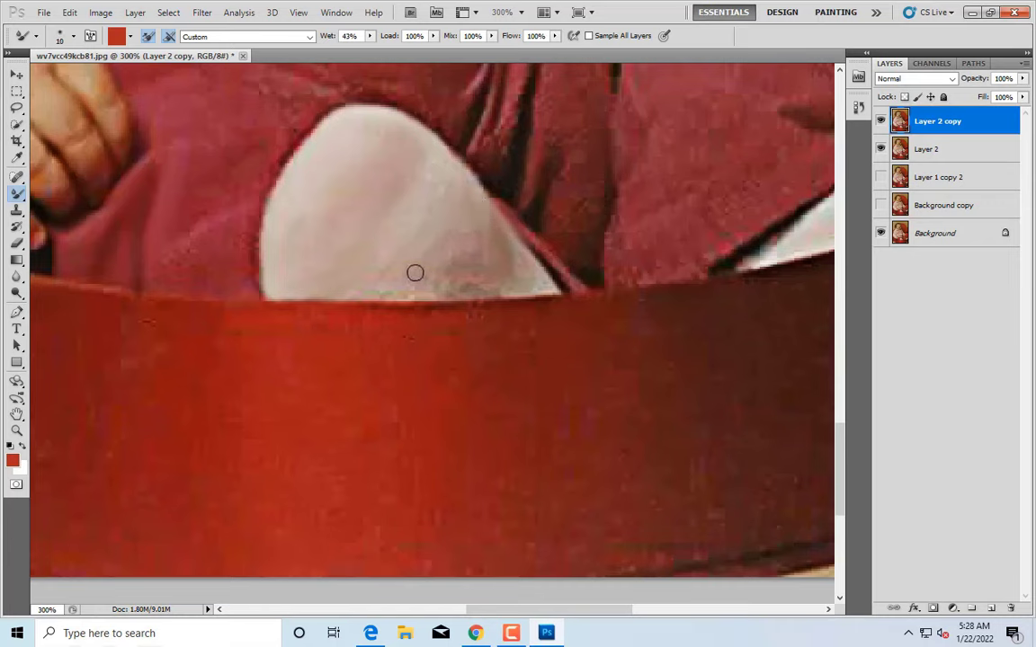
key(bracketright)
mouse_move(418, 293)
mouse_down()
mouse_move(469, 256)
mouse_move(412, 284)
mouse_up()
key(bracketright)
key(bracketright)
key(bracketleft)
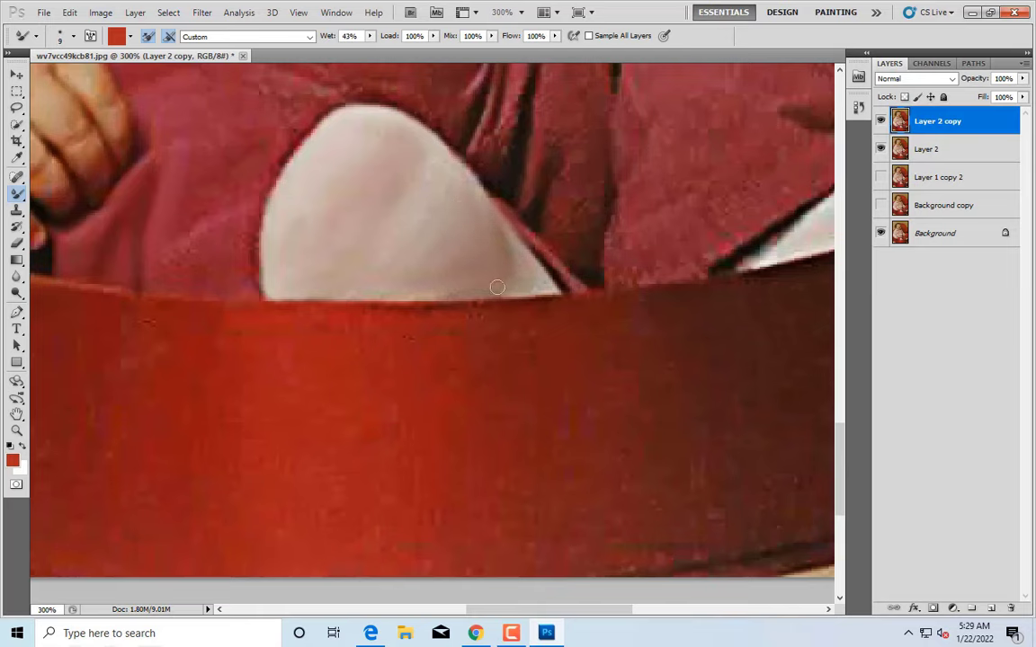
scroll(401, 295, up, 2)
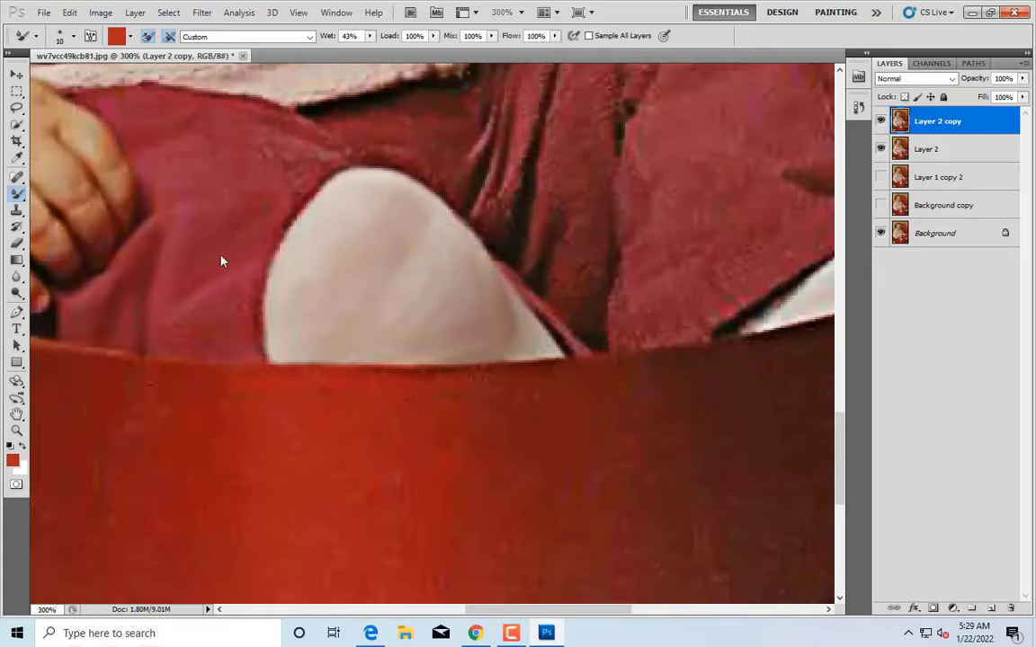
Stamp all visible retouching into Layer 2 copy with Ctrl+Alt+Shift+E
scroll(287, 198, down, 2)
scroll(225, 171, down, 2)
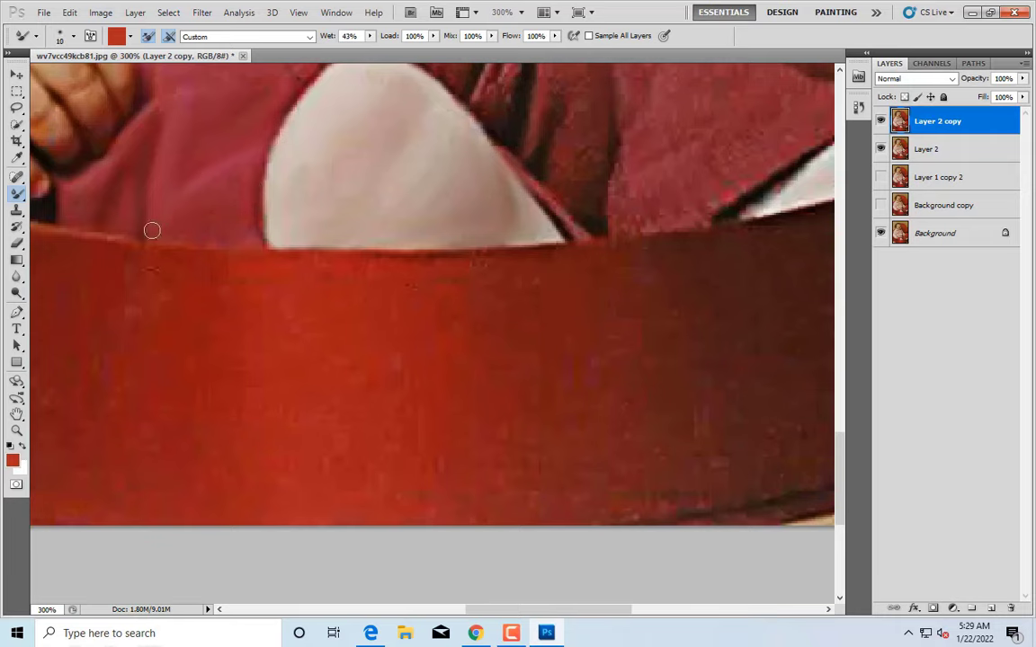
key(bracketright)
scroll(125, 303, up, 3)
key(bracketleft)
key(bracketleft)
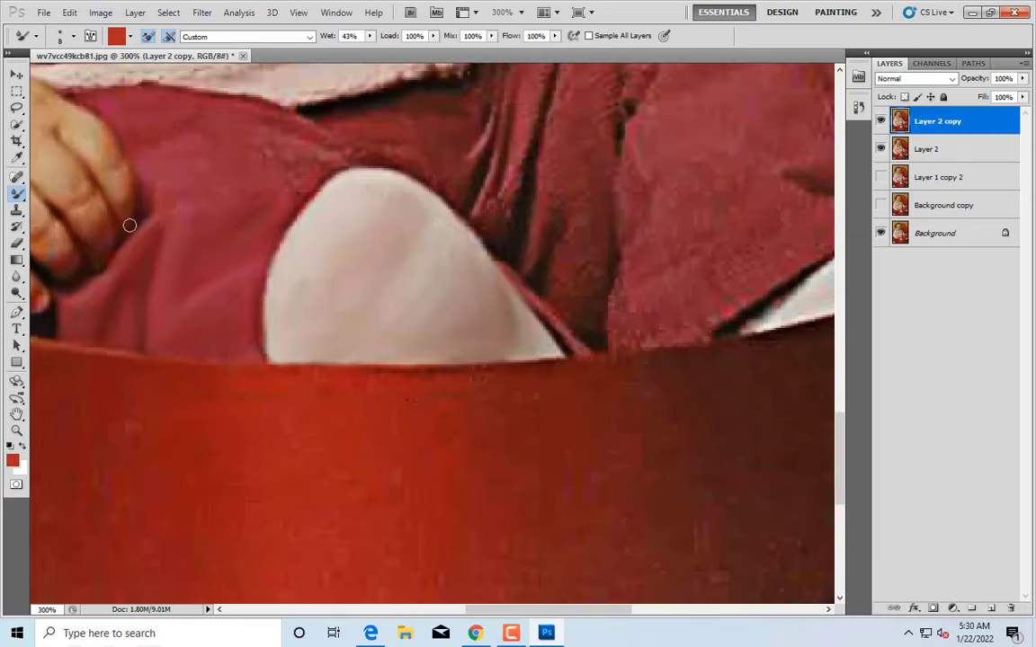
scroll(129, 224, up, 3)
scroll(171, 221, up, 1)
key(bracketright)
key(bracketright)
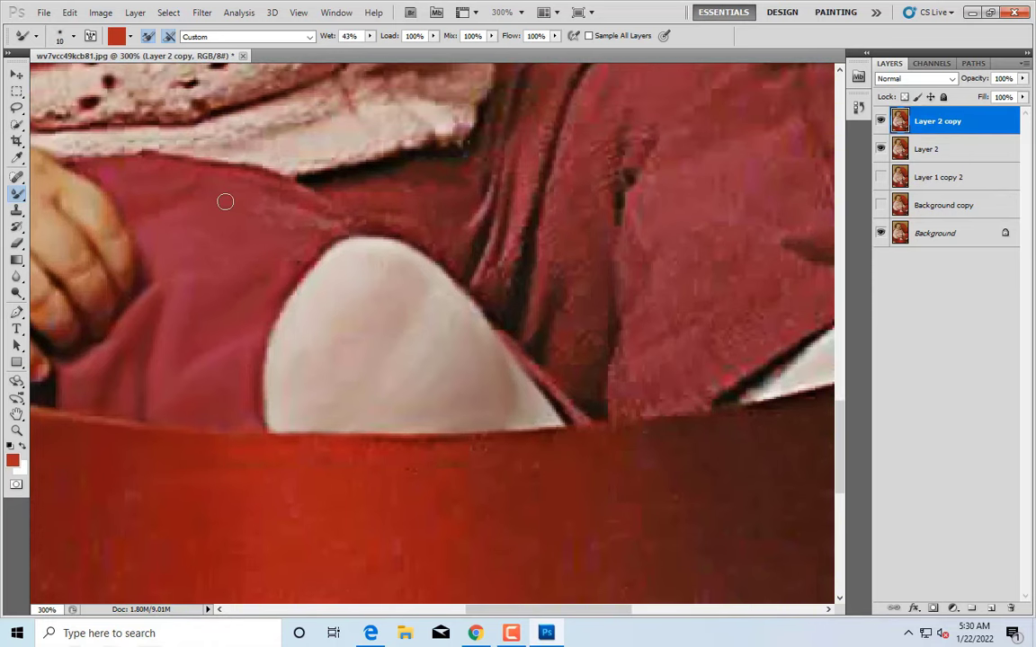
scroll(97, 359, up, 1)
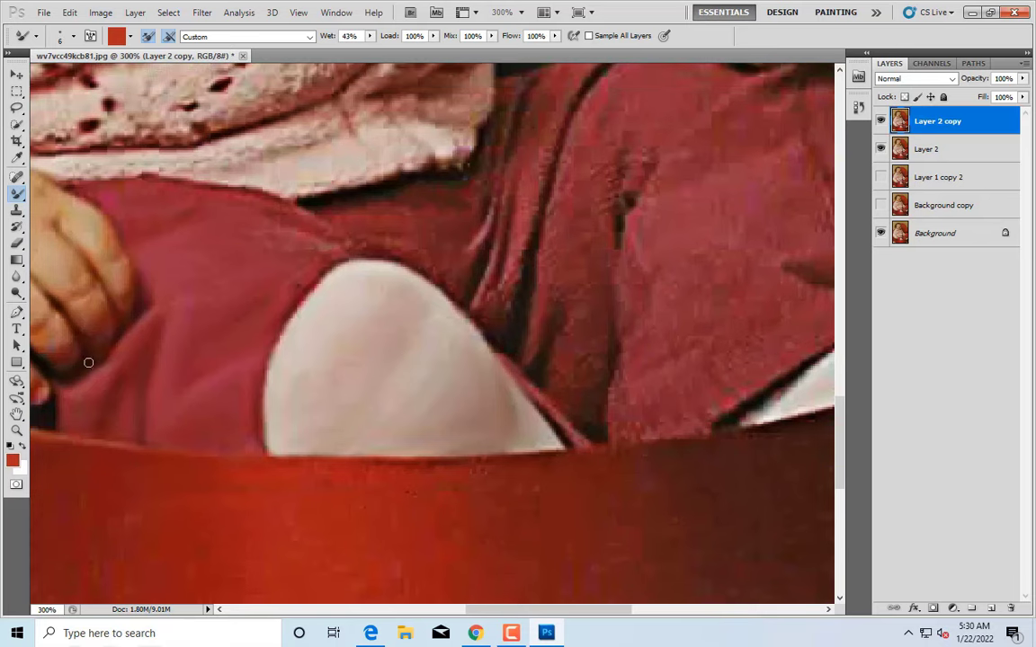
scroll(117, 351, up, 1)
scroll(93, 273, up, 2)
key(bracketright)
key(bracketright)
key(bracketright)
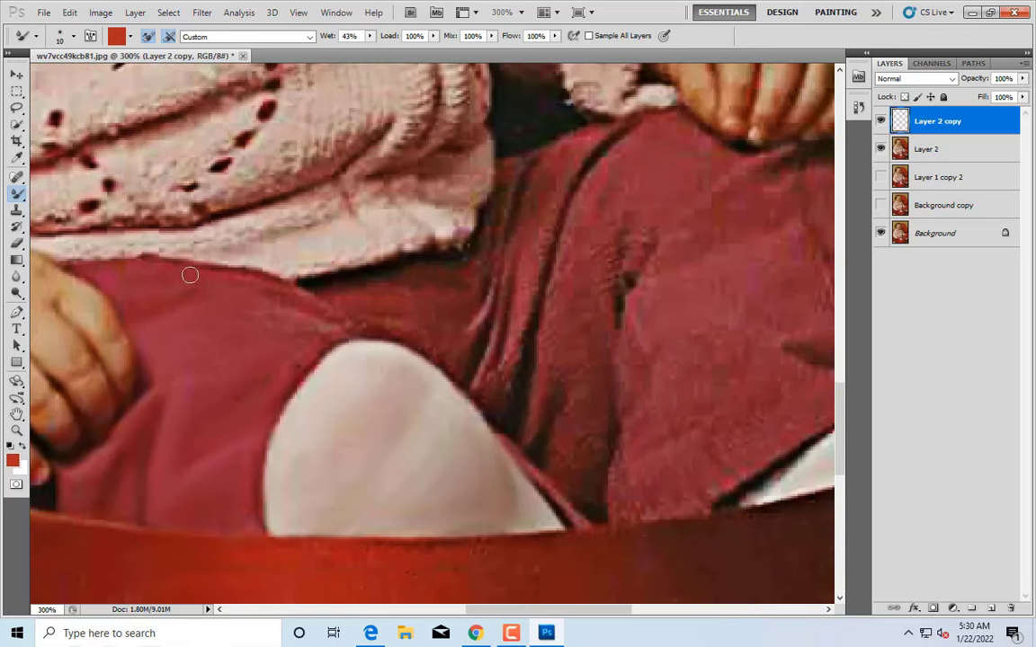
key(ctrl+alt+shift+e)
Mixer-brush the pink trousers around the knee to blend their mottled texture
key(bracketleft)
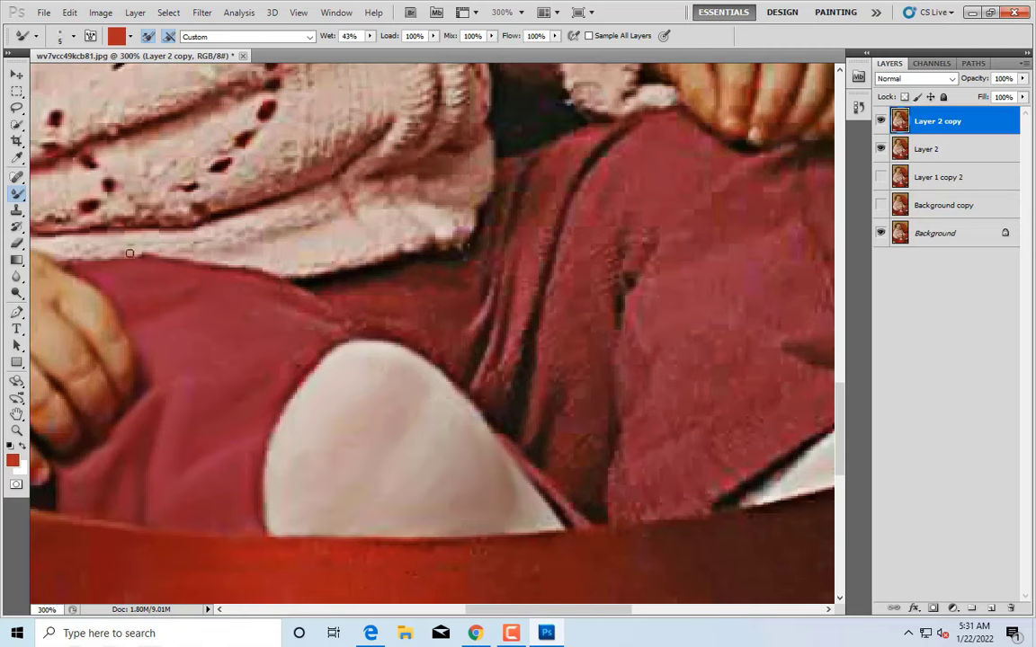
key(bracketright)
key(bracketright)
key(bracketright)
key(bracketleft)
scroll(264, 360, down, 1)
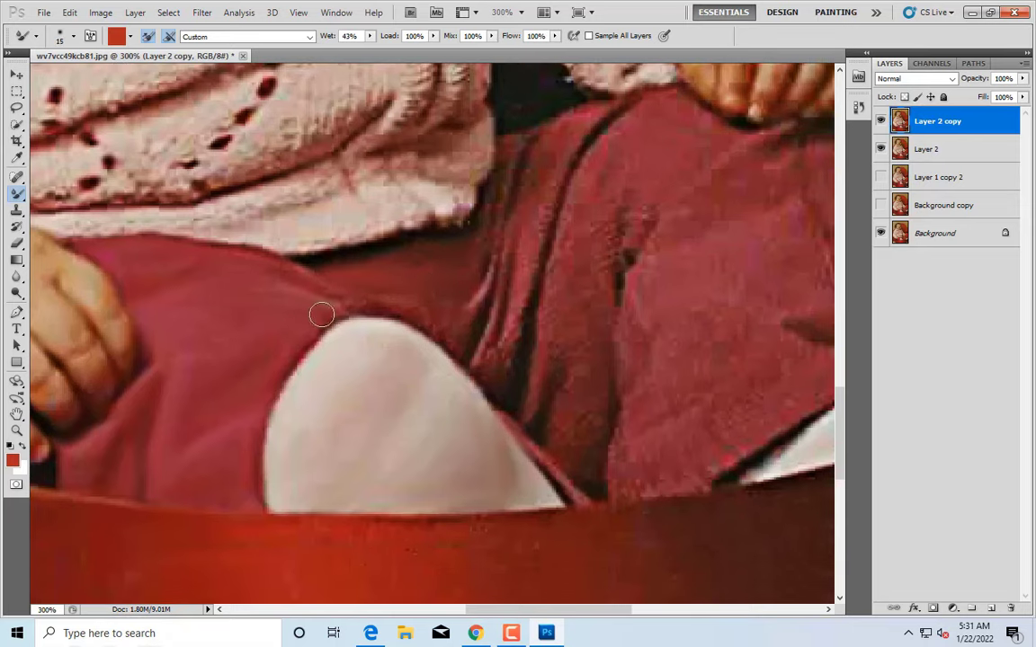
scroll(251, 333, up, 1)
scroll(232, 404, down, 4)
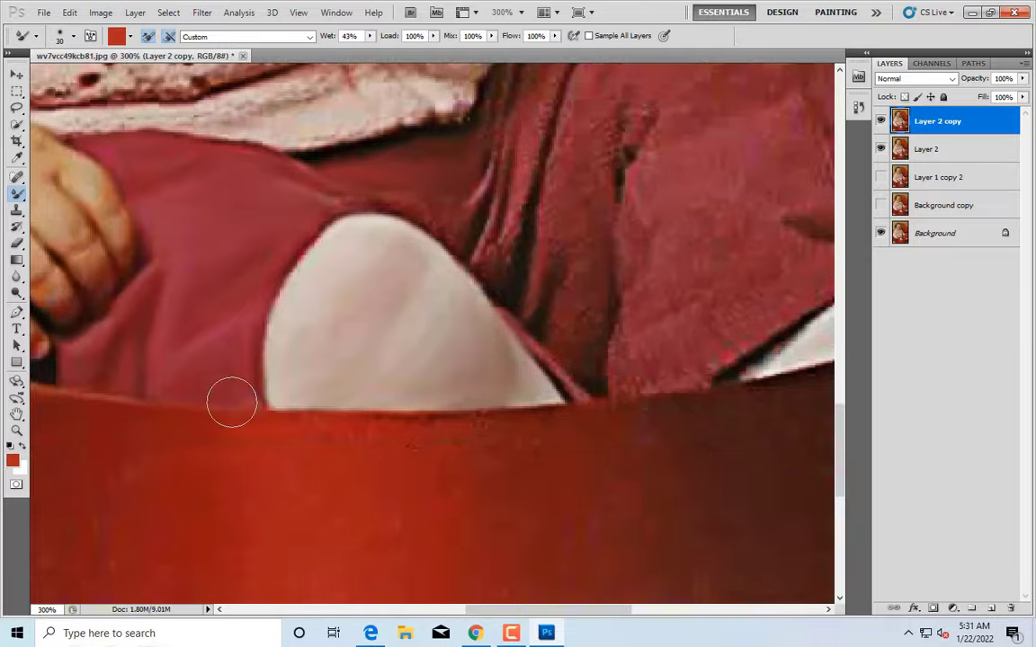
key(ctrl+minus)
key(bracketright)
key(bracketright)
key(bracketright)
Smooth the top edge of the red chair rim with the mixer brush
key(bracketleft)
key(bracketleft)
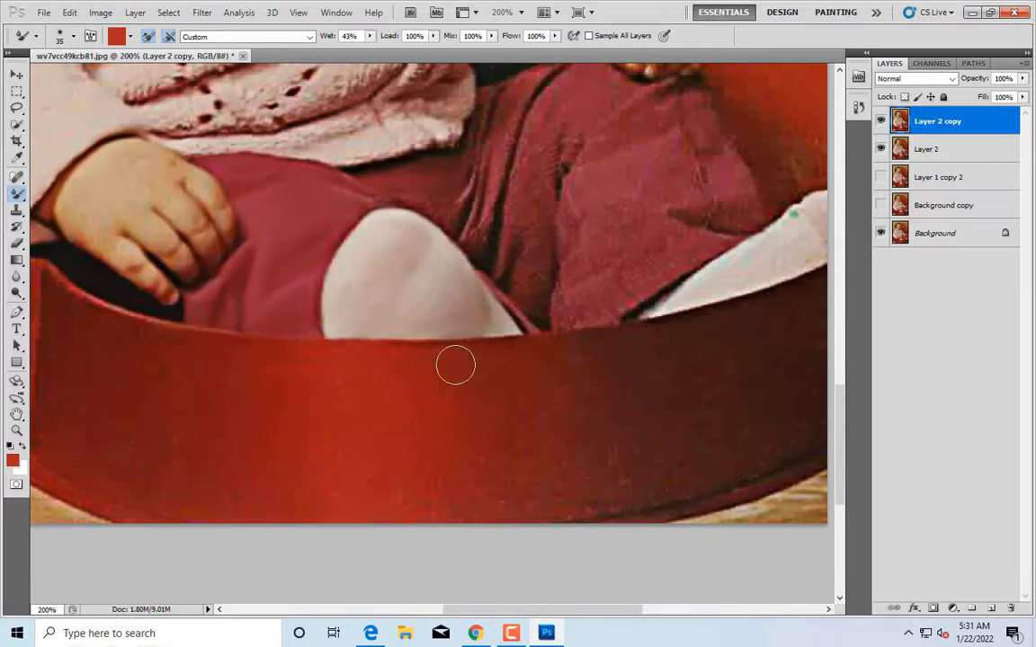
key(bracketright)
key(bracketright)
key(bracketright)
key(bracketleft)
key(bracketleft)
key(bracketleft)
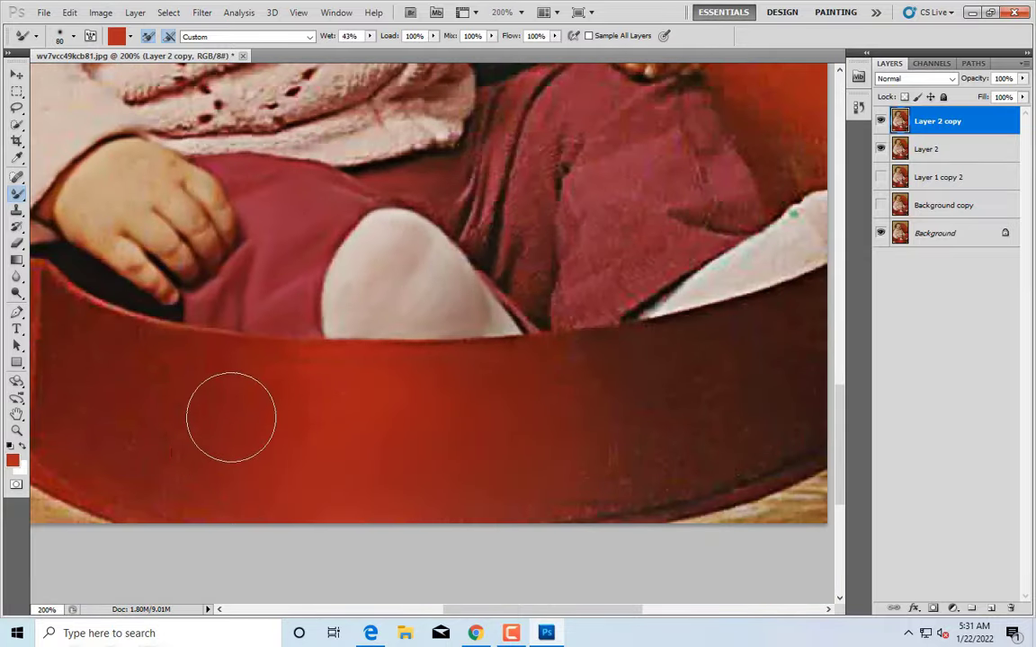
key(bracketright)
key(bracketleft)
key(bracketleft)
key(bracketleft)
key(bracketleft)
key(ctrl+minus)
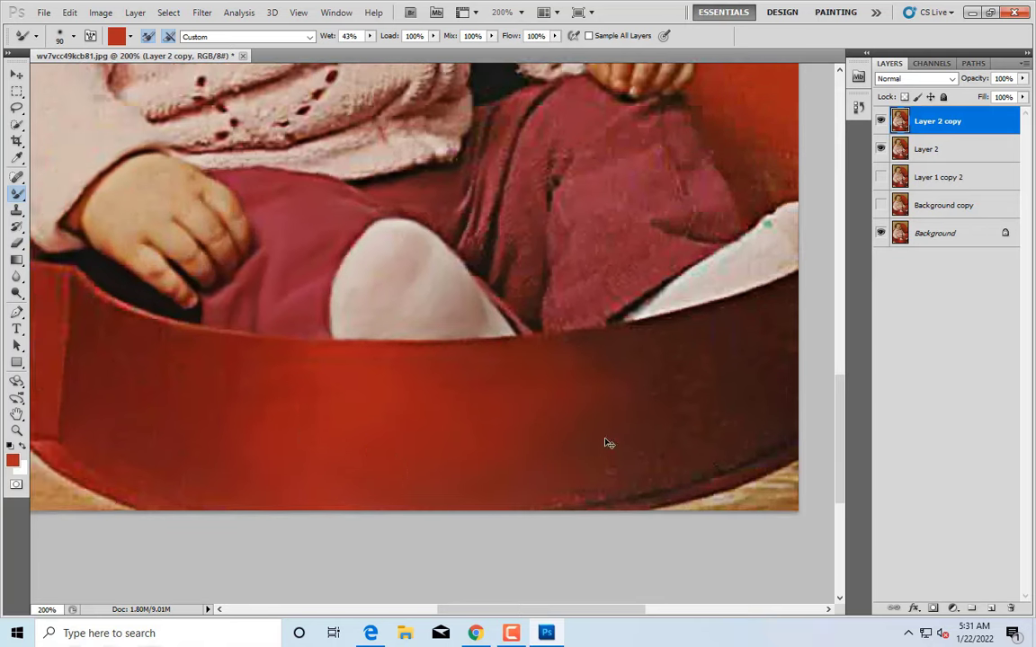
key(bracketright)
key(bracketright)
key(bracketright)
key(ctrl+plus)
key(bracketleft)
key(bracketleft)
key(bracketleft)
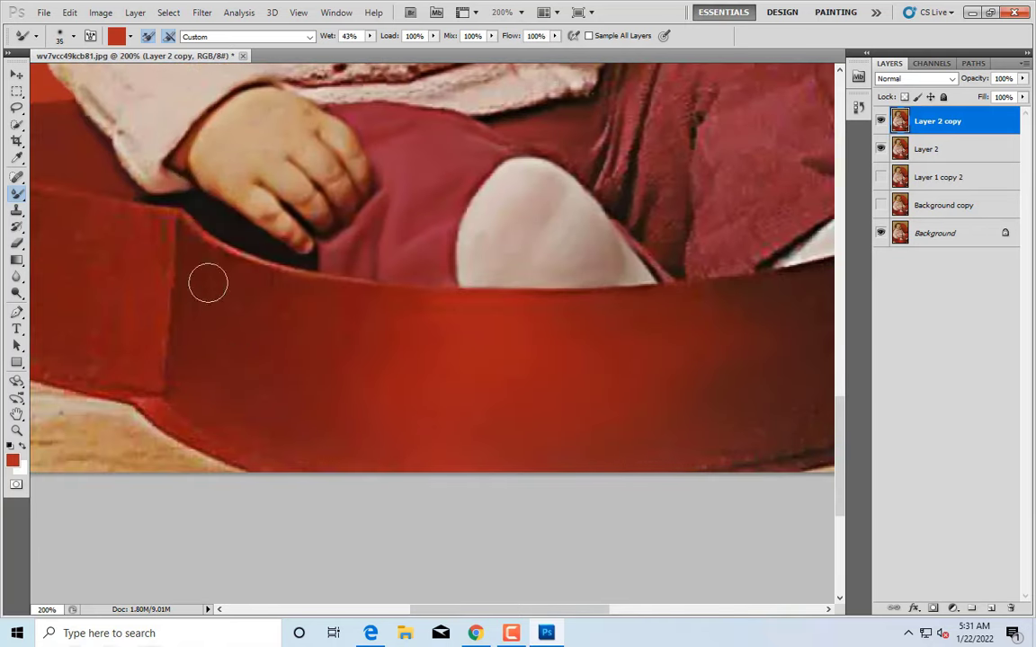
key(ctrl+plus)
mouse_move(99, 289)
mouse_down()
mouse_move(132, 287)
mouse_move(196, 319)
mouse_move(161, 307)
mouse_move(208, 355)
mouse_up()
key(bracketright)
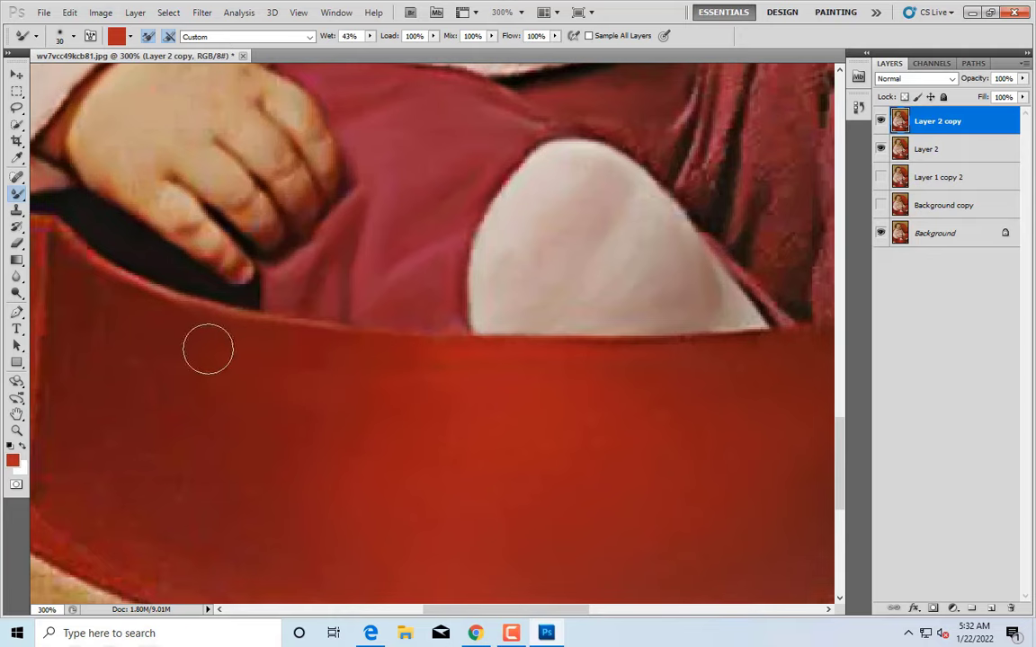
key(bracketleft)
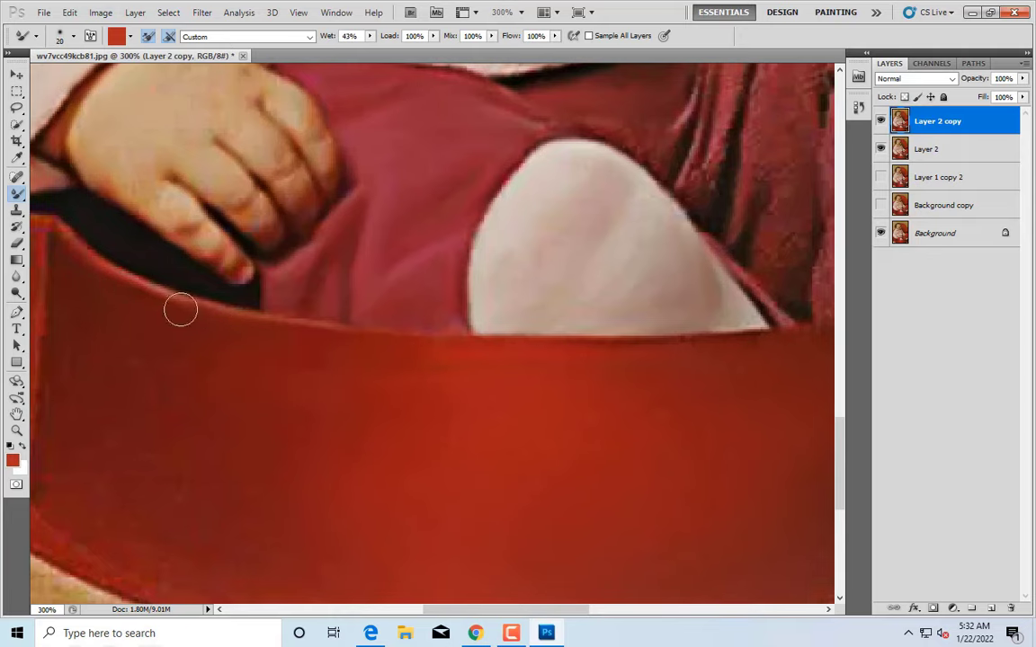
Blend the rim's broad surface and left corner, tracing along its edge
scroll(65, 254, down, 1)
key(ctrl+minus)
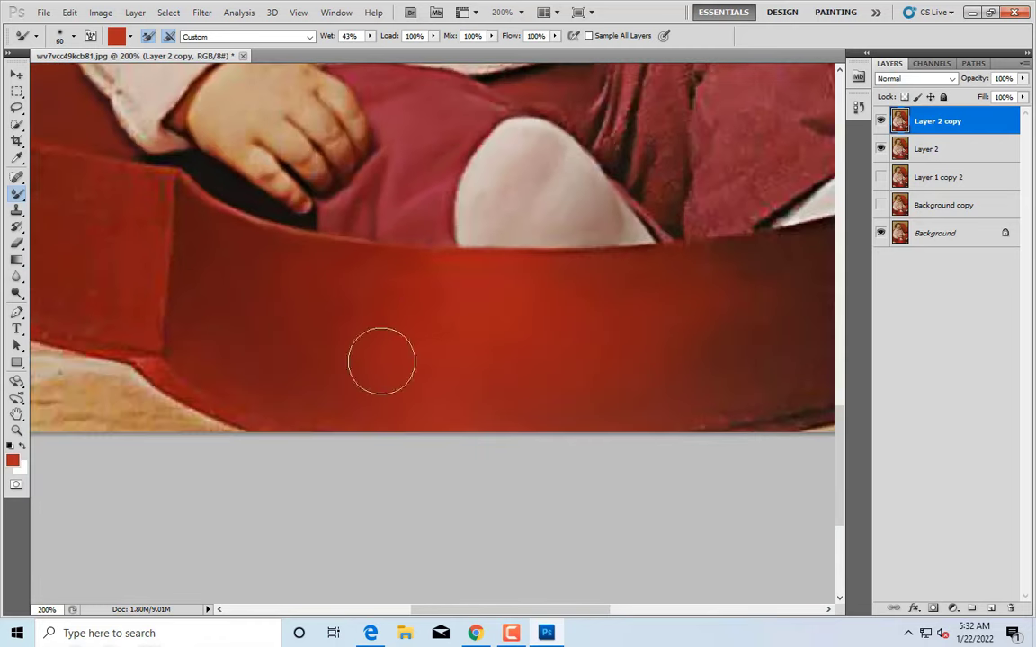
key(bracketright)
key(bracketright)
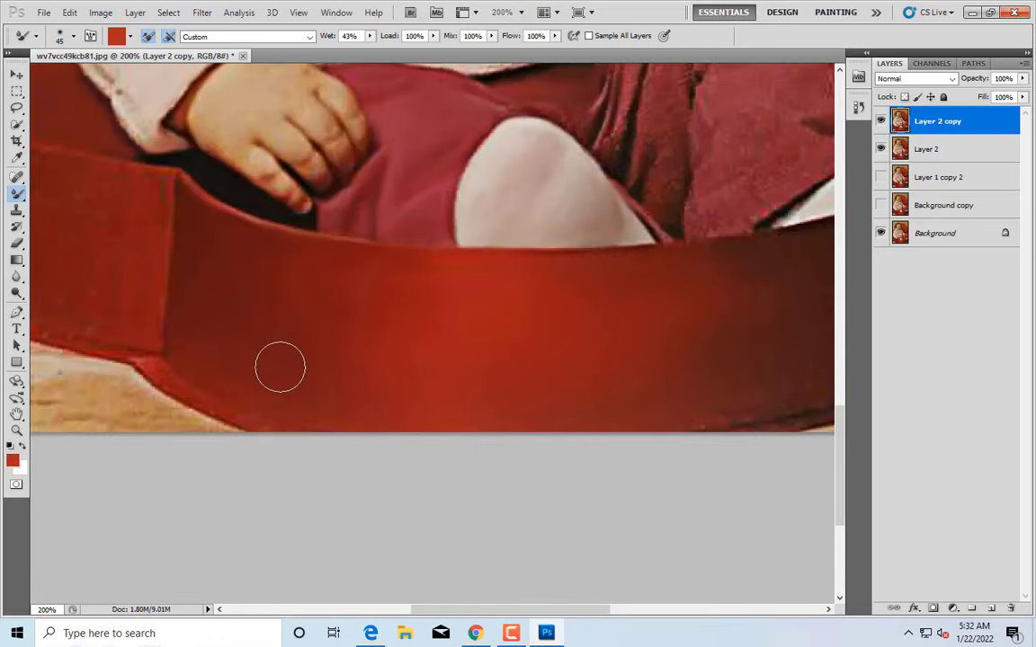
key(ctrl+plus)
key(bracketleft)
key(bracketleft)
key(bracketleft)
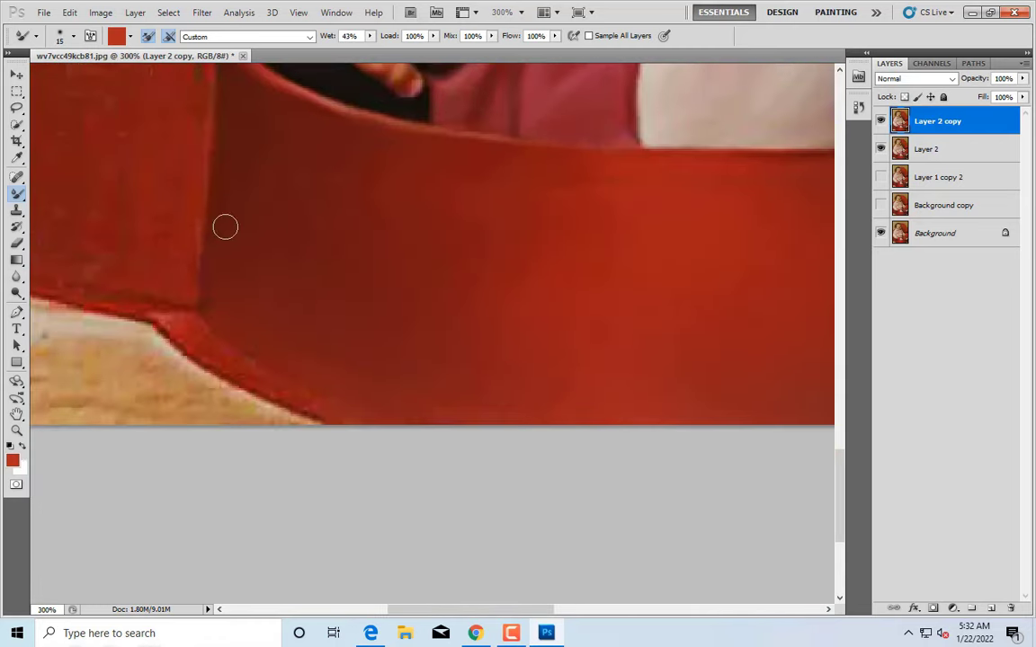
scroll(256, 207, down, 1)
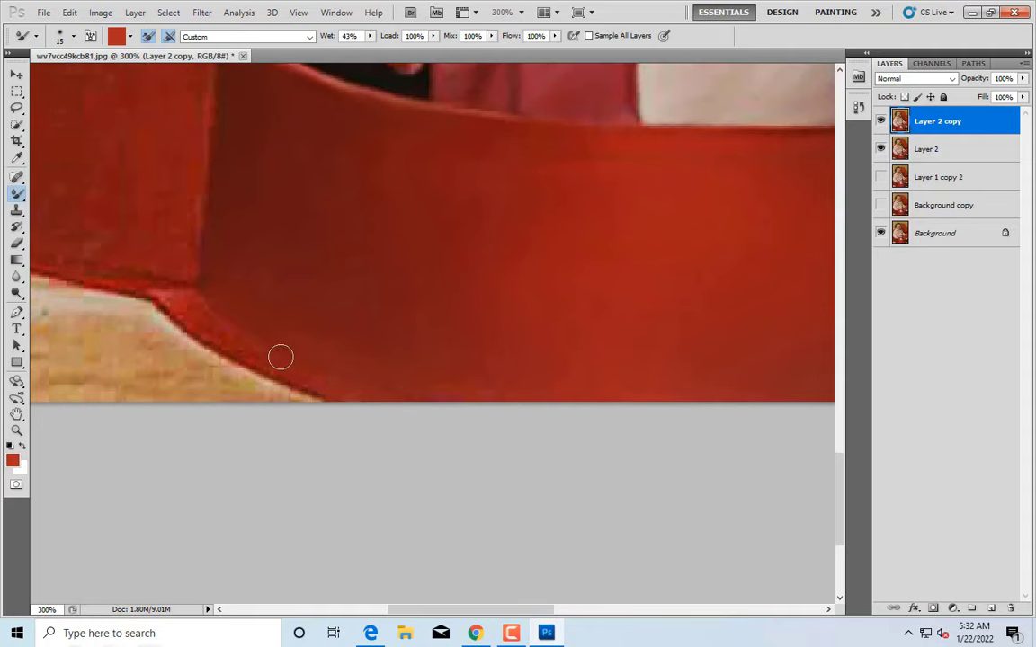
key(bracketright)
key(bracketleft)
key(bracketleft)
key(bracketleft)
scroll(191, 369, up, 5)
scroll(200, 267, up, 2)
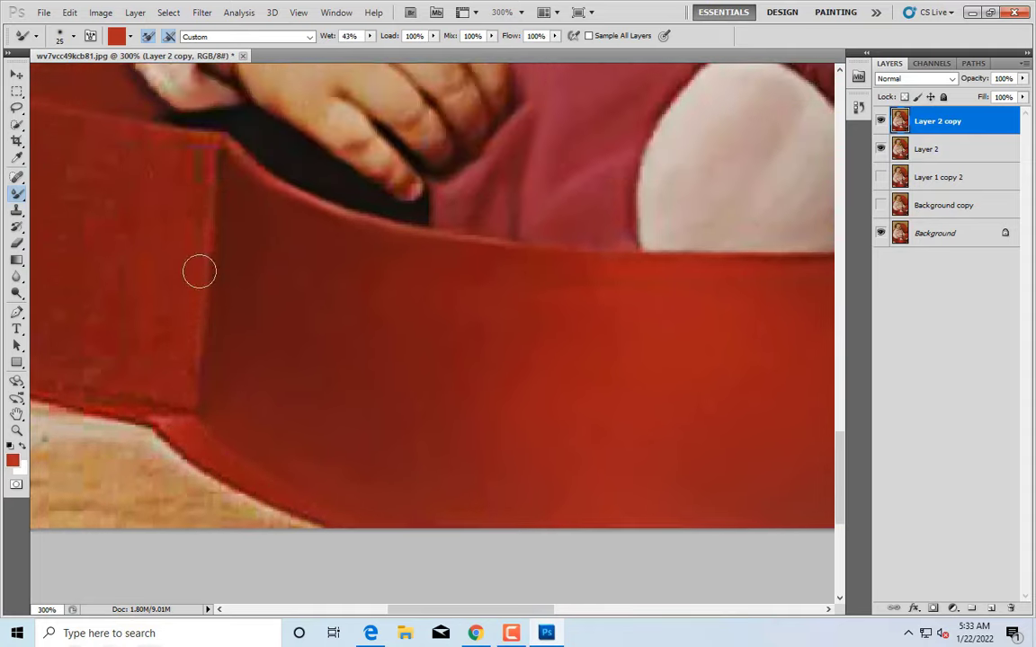
key(bracketleft)
scroll(207, 224, up, 2)
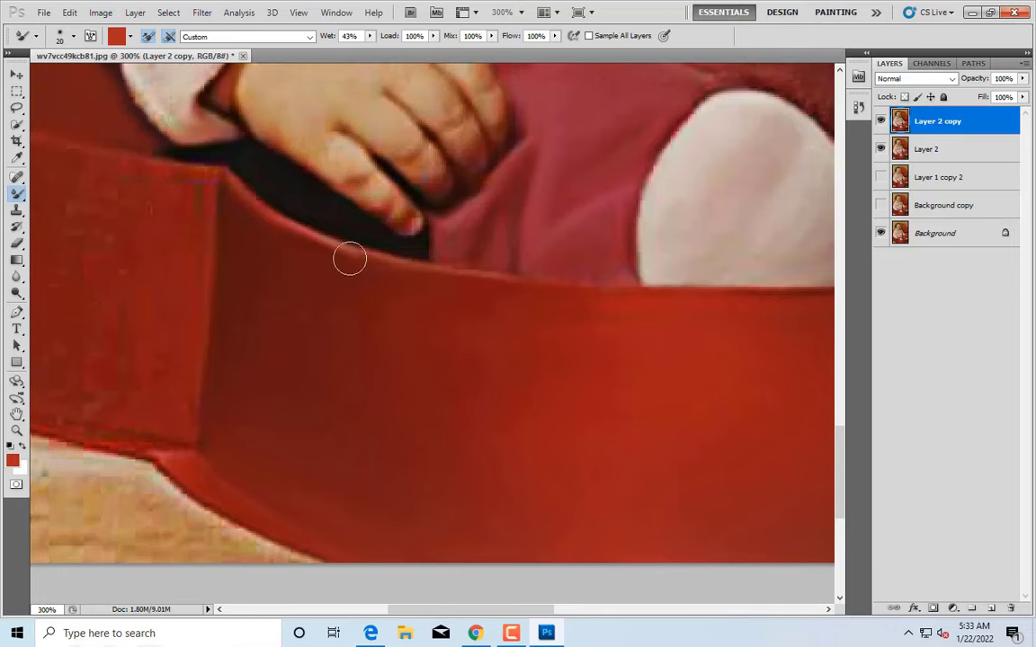
key(bracketleft)
key(bracketright)
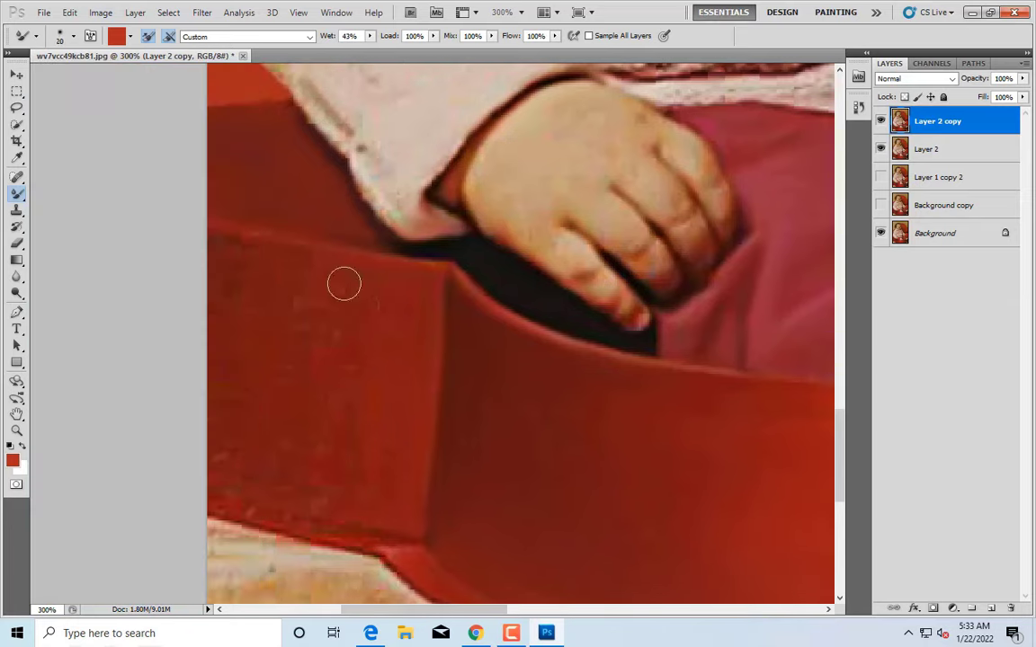
key(bracketright)
key(bracketright)
key(bracketright)
Smooth the speckled red side panel and lower edge of the chair
scroll(396, 288, down, 1)
scroll(315, 270, down, 2)
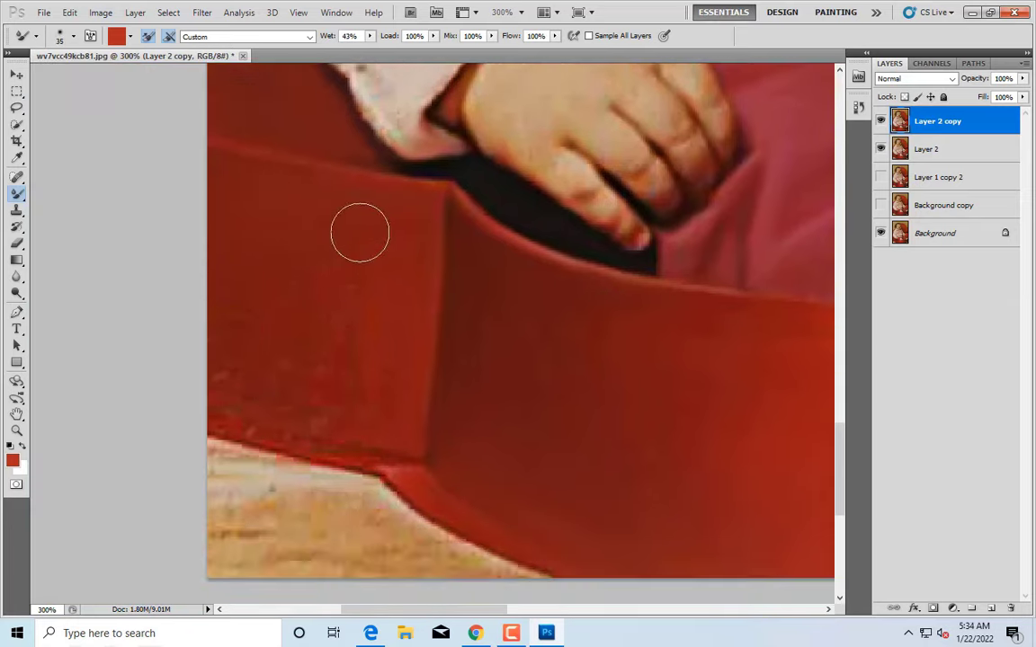
scroll(340, 365, down, 2)
key(bracketleft)
key(bracketleft)
key(bracketleft)
key(bracketright)
key(bracketright)
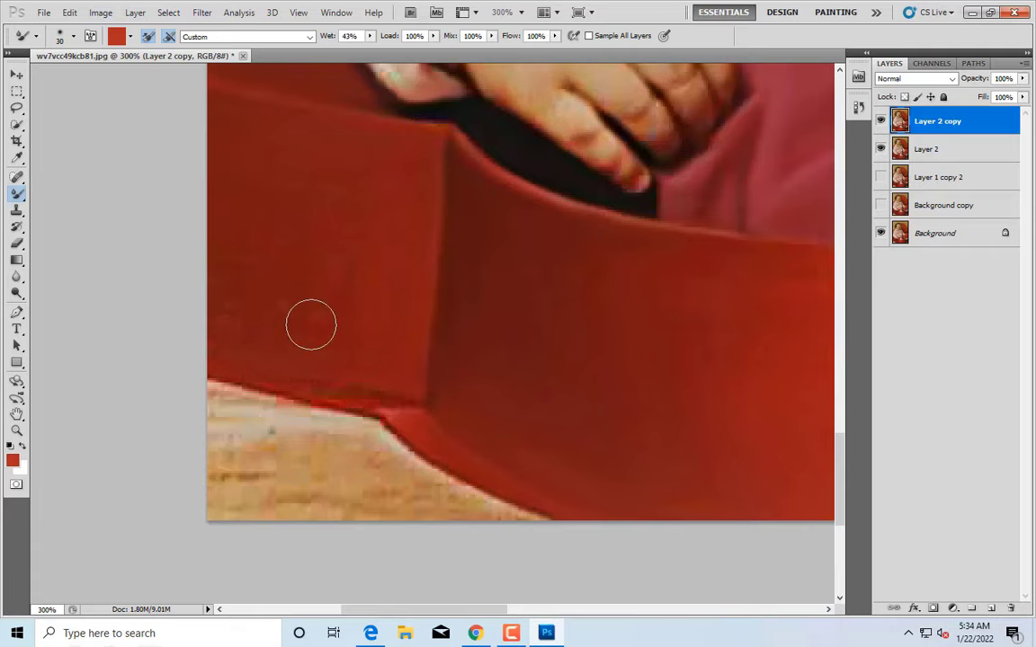
drag(216, 314, 201, 268)
key(bracketright)
key(bracketleft)
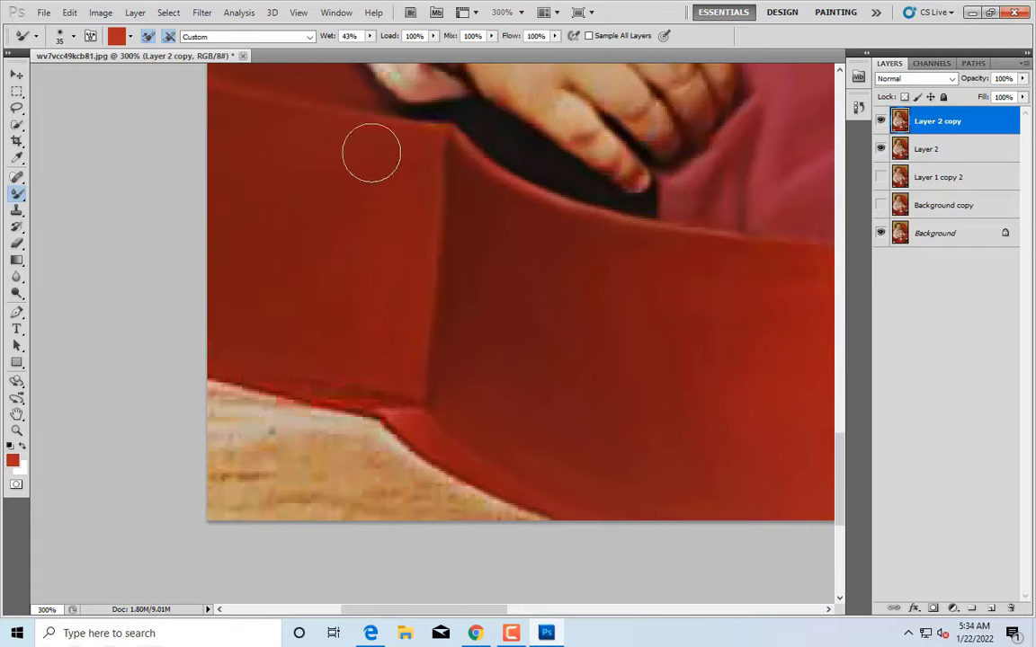
key(bracketleft)
key(bracketleft)
scroll(373, 315, down, 1)
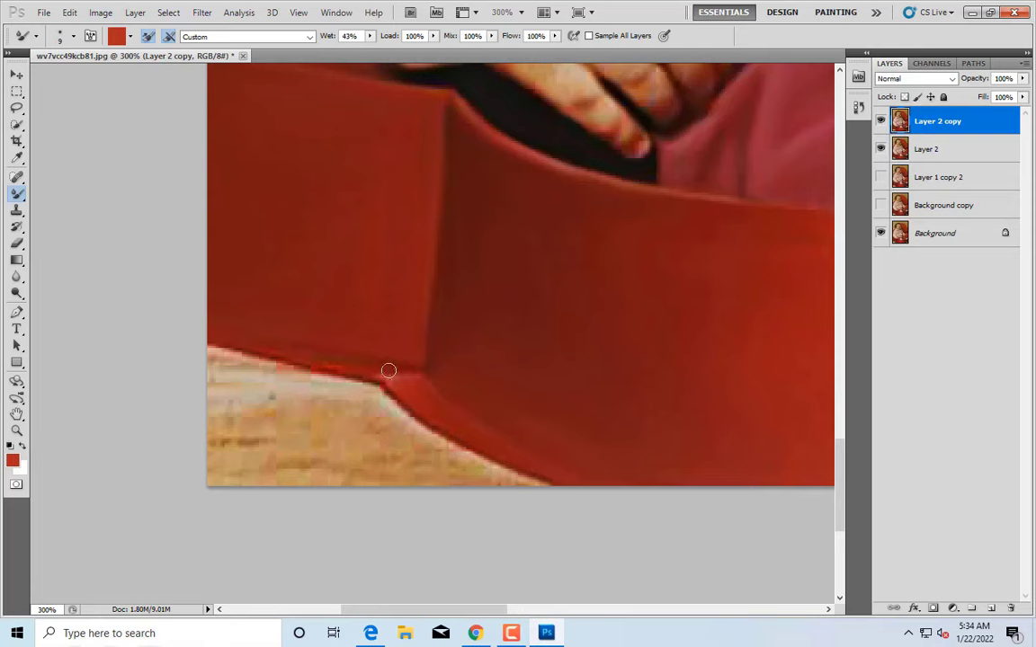
key(ctrl+minus)
key(ctrl+minus)
key(ctrl+minus)
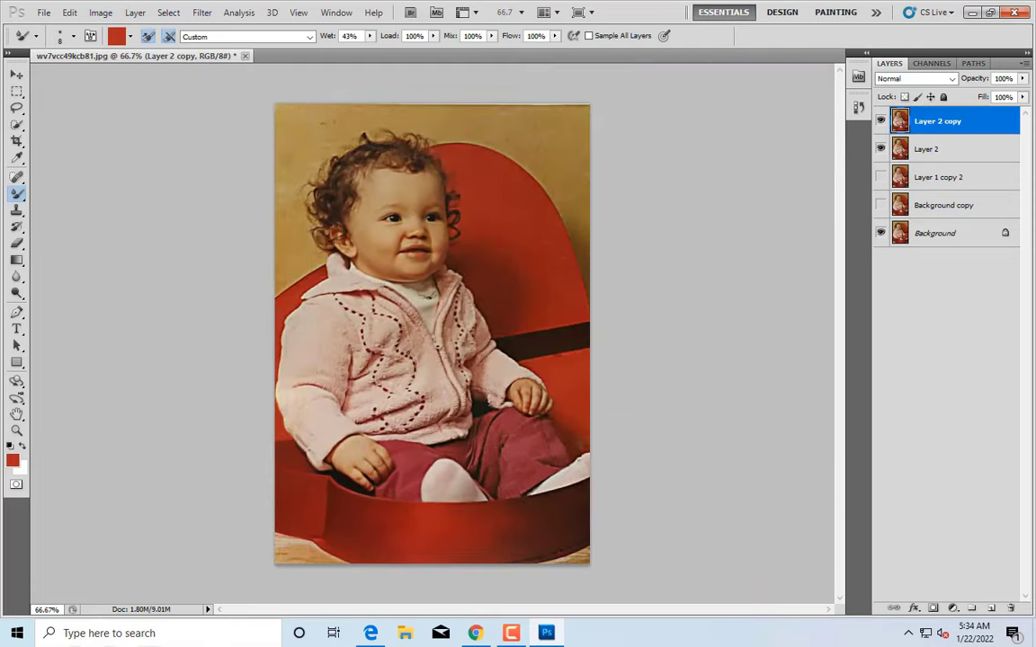
Zoom into the lower-right of the photo and blend the red chair near the baby's hand
key(z)
click(686, 447)
click(686, 447)
key(b)
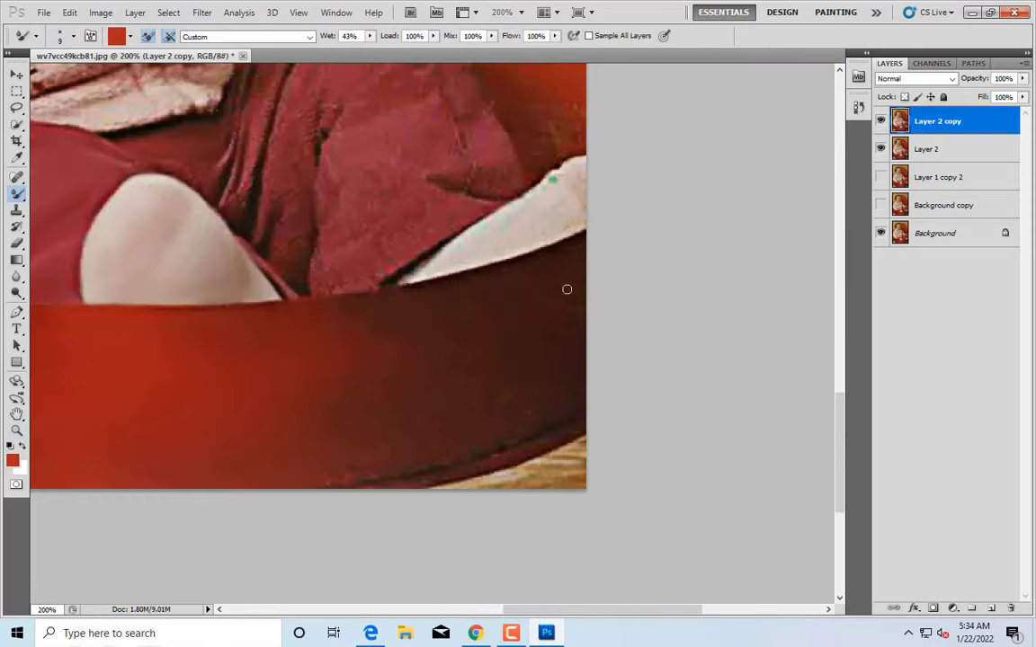
key(bracketright)
key(bracketright)
key(bracketright)
key(bracketleft)
key(bracketright)
key(bracketright)
key(bracketright)
key(bracketright)
key(bracketright)
key(bracketright)
key(bracketleft)
key(bracketleft)
key(bracketleft)
key(bracketleft)
key(bracketleft)
key(bracketleft)
key(bracketleft)
key(bracketleft)
scroll(393, 342, up, 3)
key(bracketright)
key(bracketright)
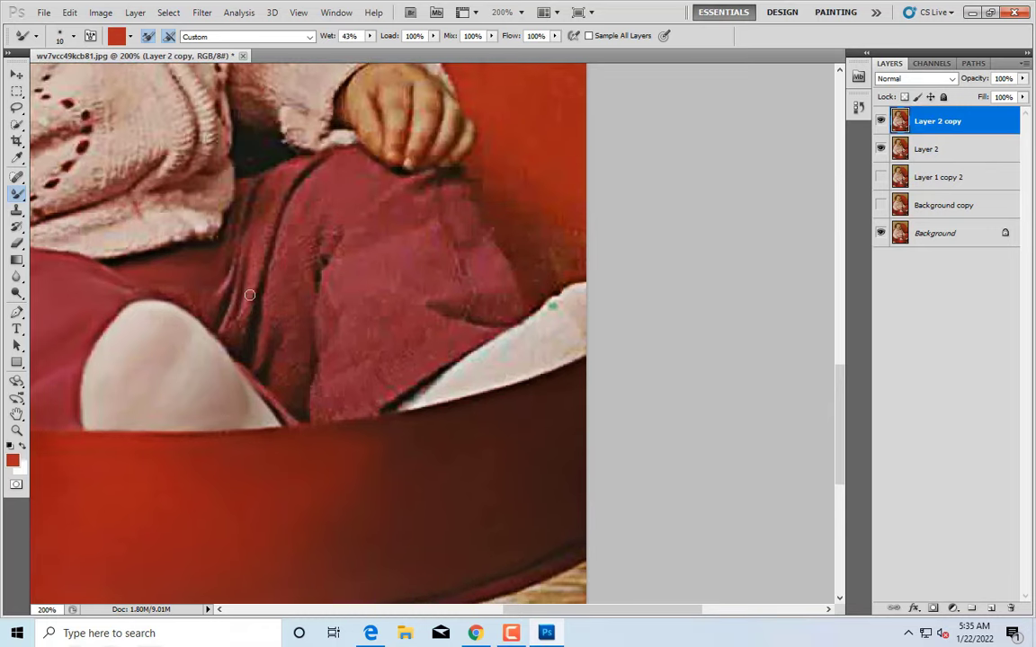
scroll(267, 269, up, 1)
scroll(267, 269, up, 1)
key(bracketleft)
key(bracketleft)
scroll(258, 258, up, 1)
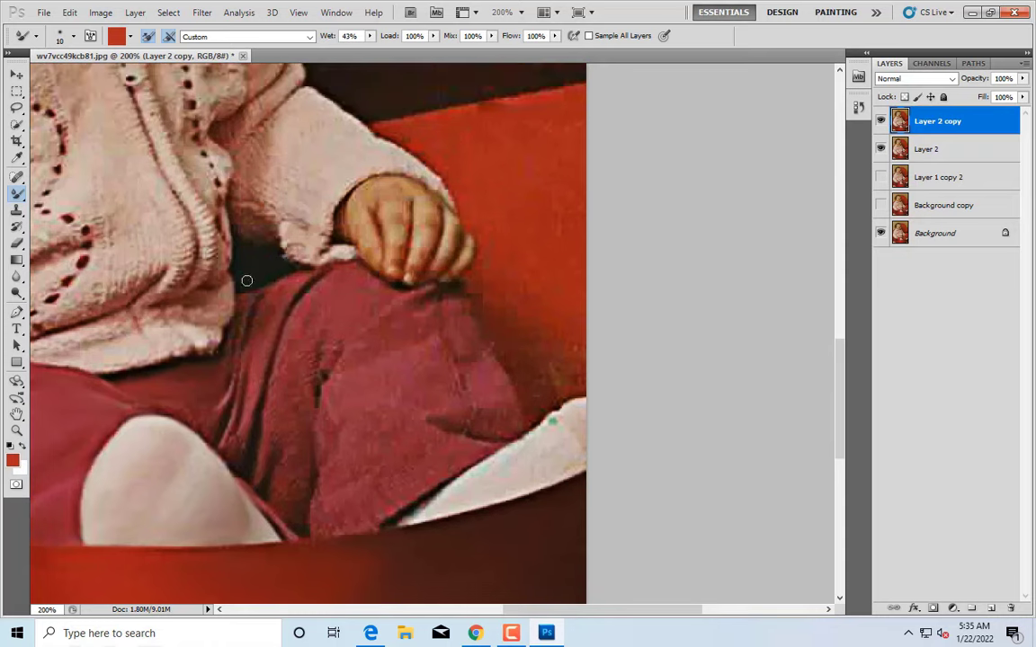
scroll(246, 280, down, 1)
key(bracketright)
Mixer-brush the chair back and magenta pants around the baby's fist and fingers
scroll(386, 233, up, 1)
scroll(362, 188, down, 2)
scroll(323, 207, up, 2)
scroll(299, 224, up, 1)
key(bracketleft)
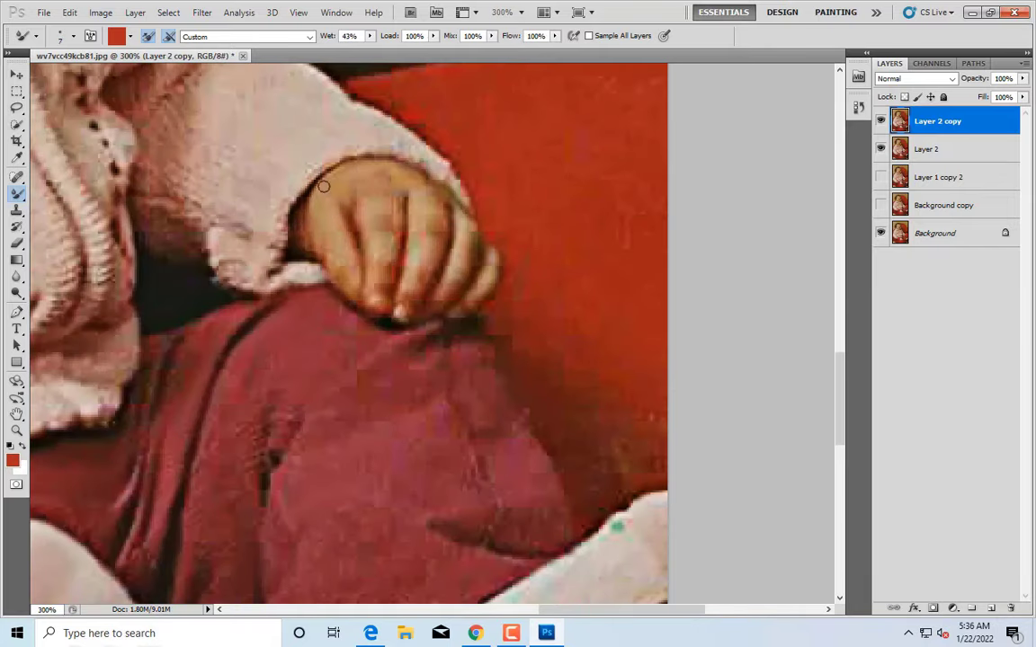
key(bracketright)
key(bracketright)
key(bracketright)
scroll(346, 221, up, 1)
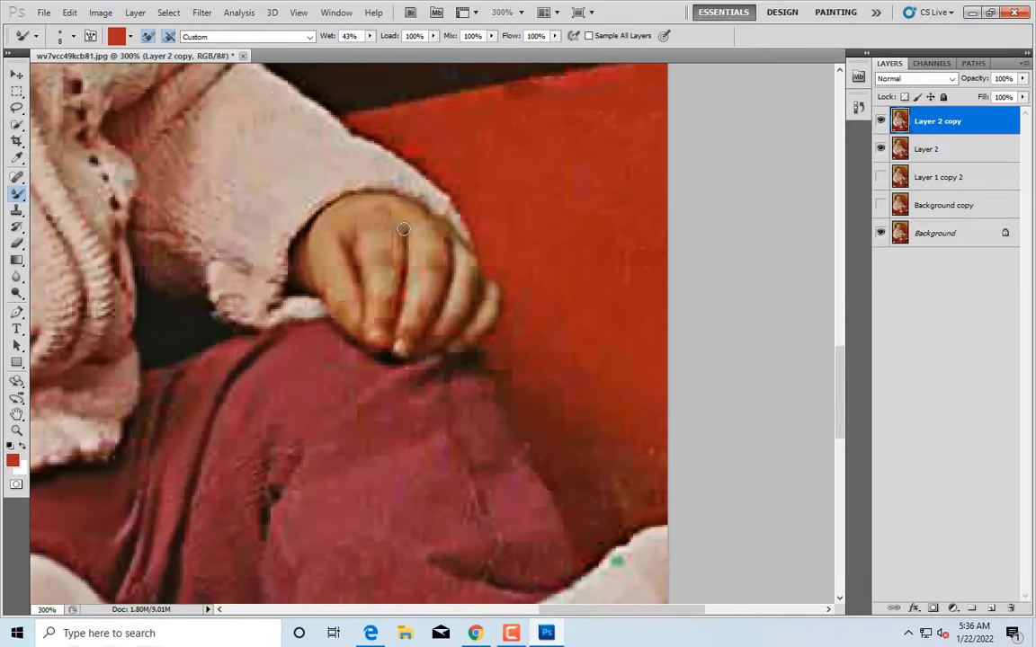
key(bracketleft)
key(bracketleft)
key(bracketleft)
scroll(358, 245, down, 1)
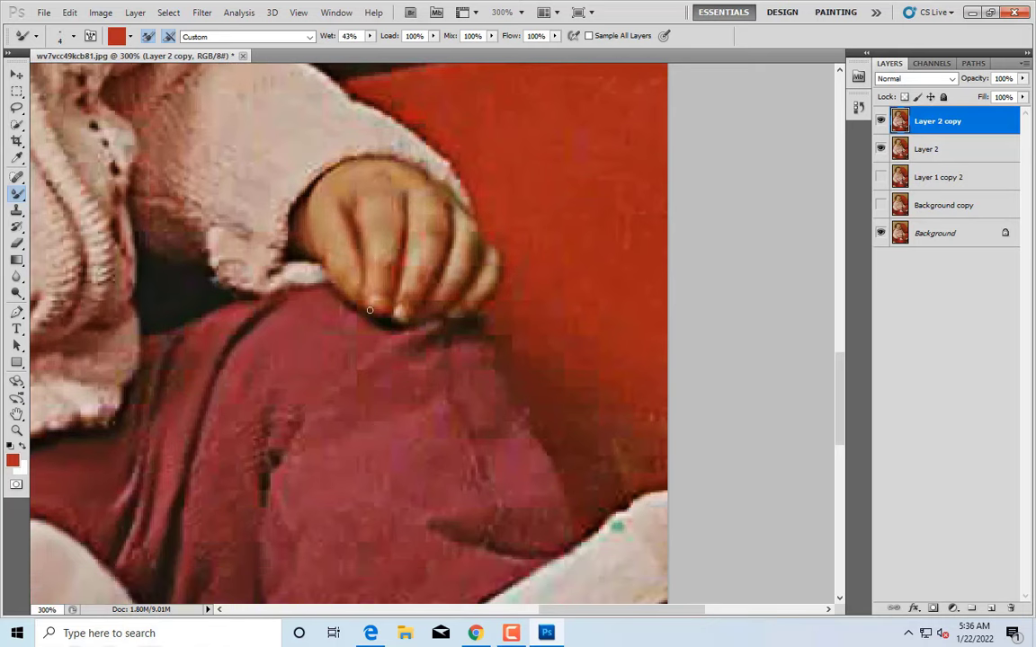
key(bracketright)
key(bracketright)
key(bracketright)
scroll(389, 311, up, 2)
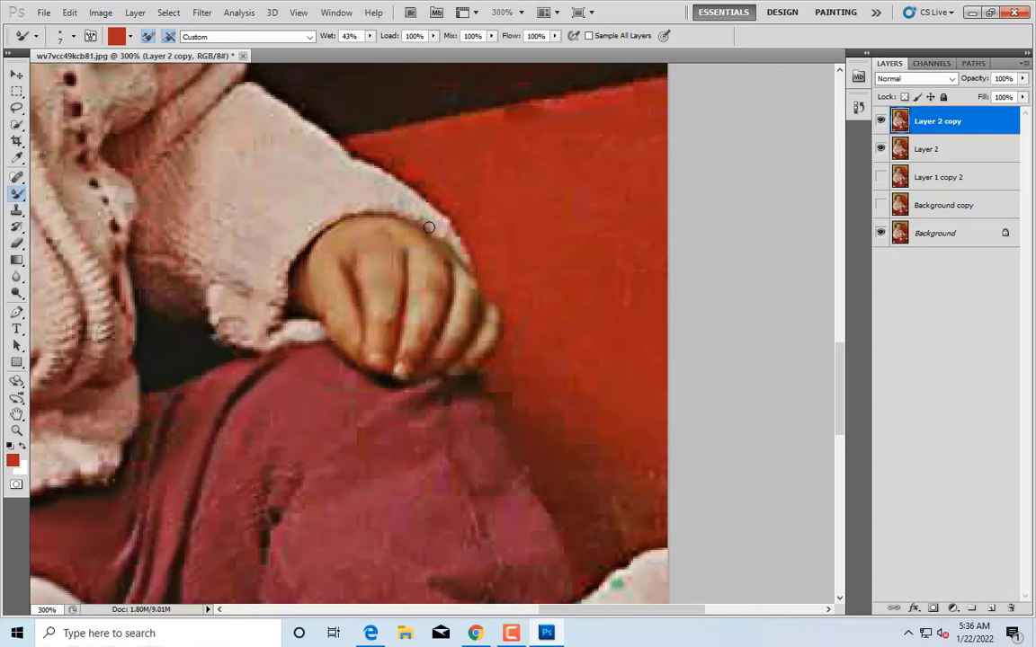
key(bracketright)
scroll(446, 279, down, 1)
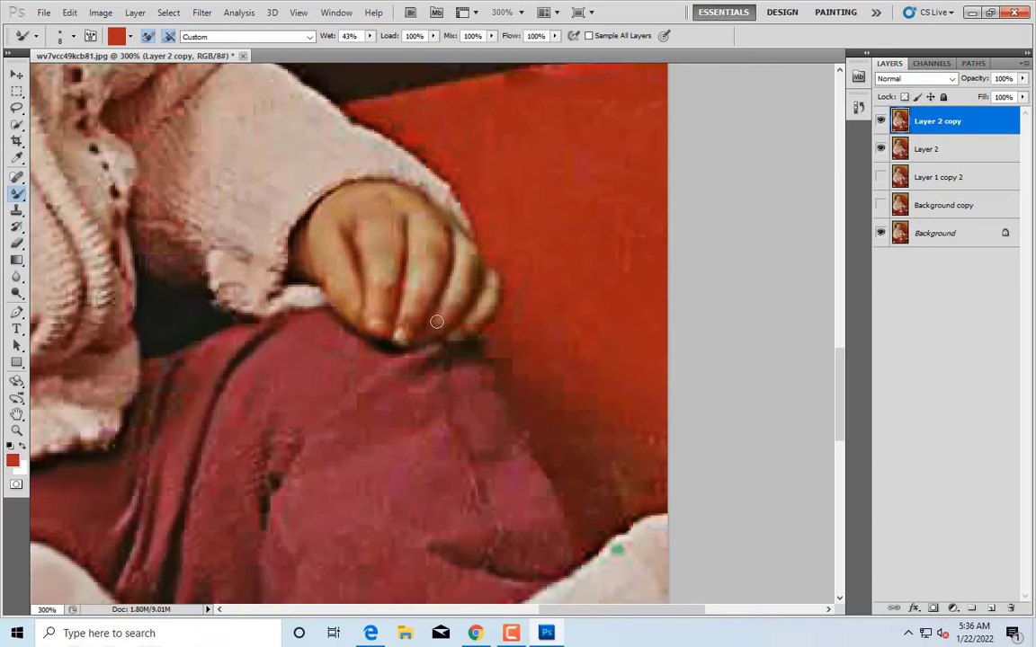
scroll(549, 302, up, 2)
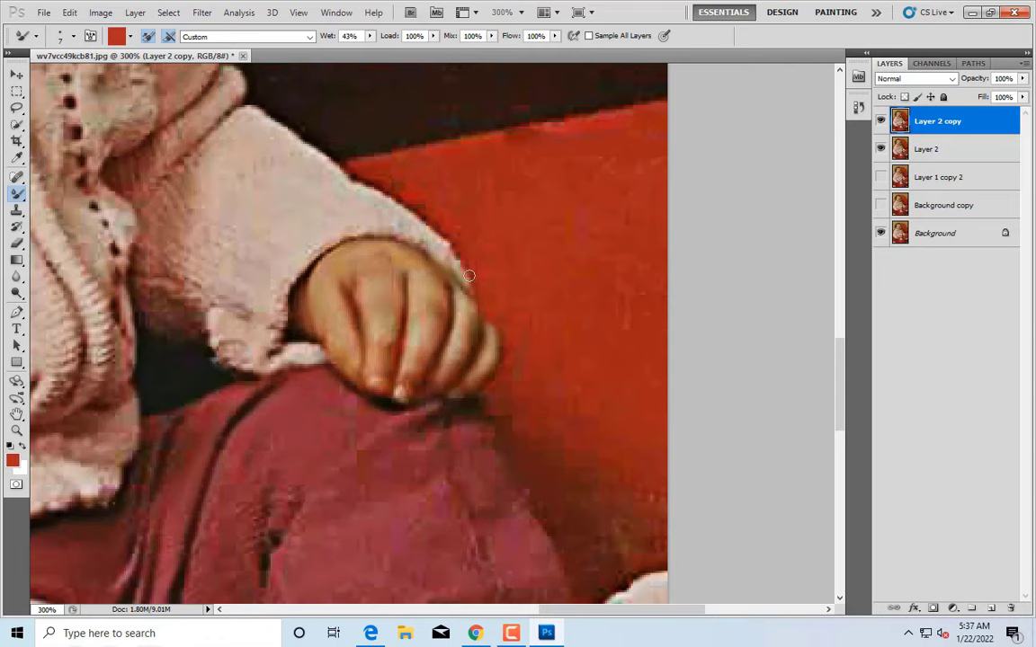
key(bracketright)
key(bracketright)
key(bracketright)
scroll(515, 312, down, 1)
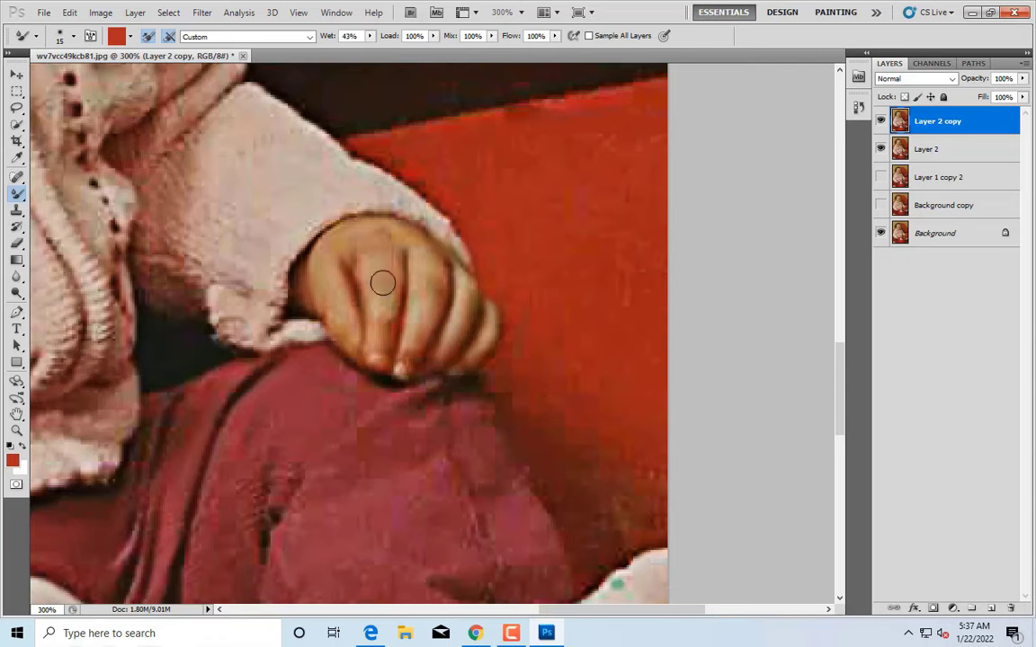
key(bracketleft)
key(bracketleft)
key(bracketleft)
scroll(477, 286, down, 2)
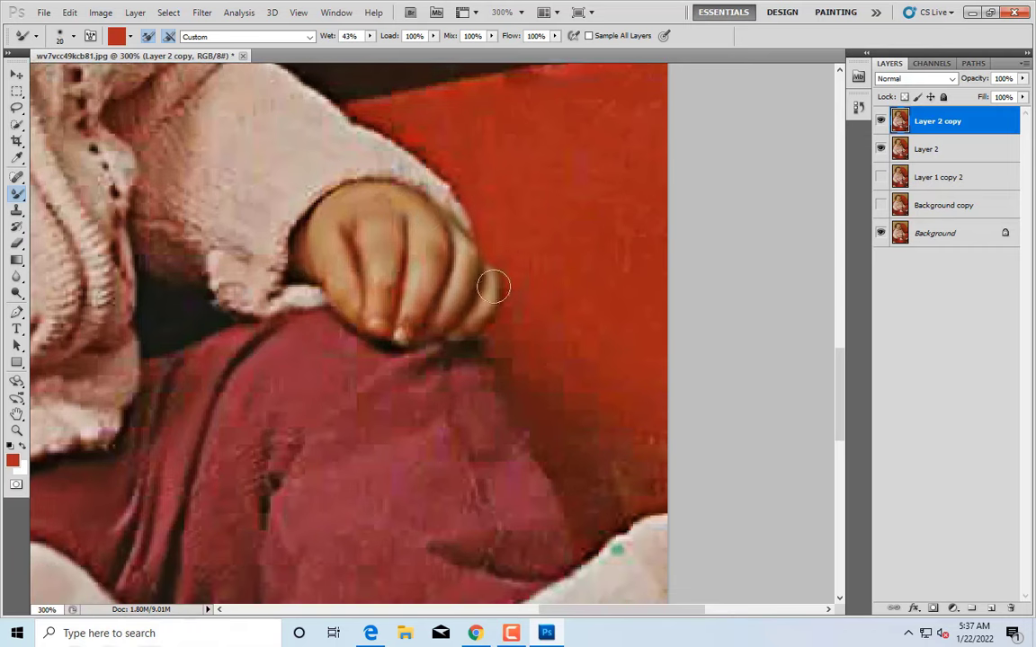
scroll(402, 290, down, 1)
Set the Mixer Brush Wet value to 50% and resize the brush
scroll(433, 287, down, 1)
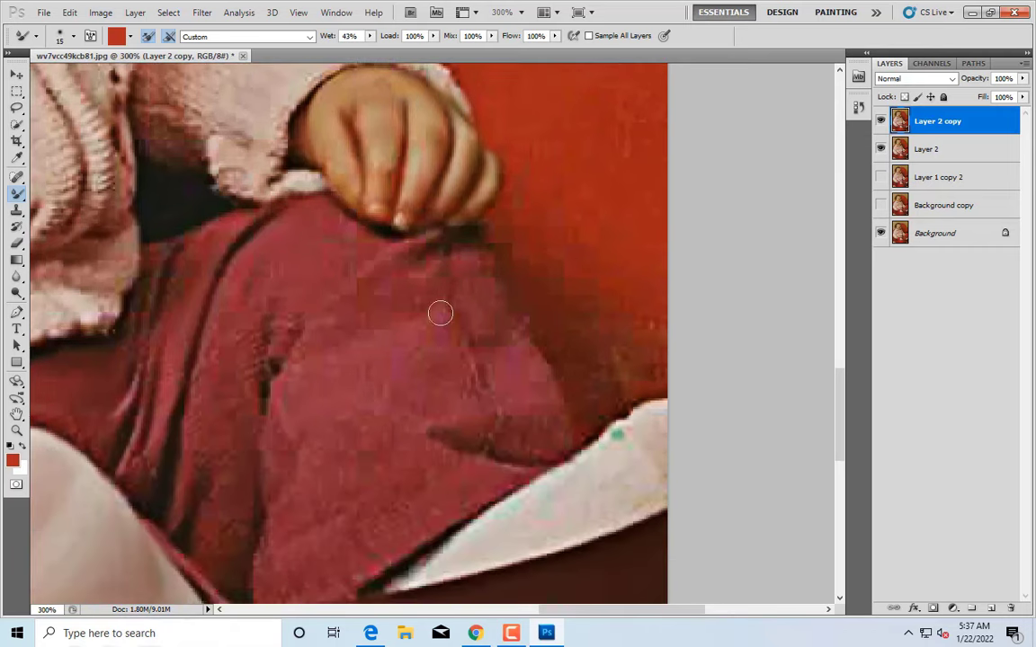
key(bracketright)
key(bracketright)
key(bracketright)
key(bracketright)
key(bracketright)
key(bracketright)
click(369, 36)
drag(376, 54, 383, 54)
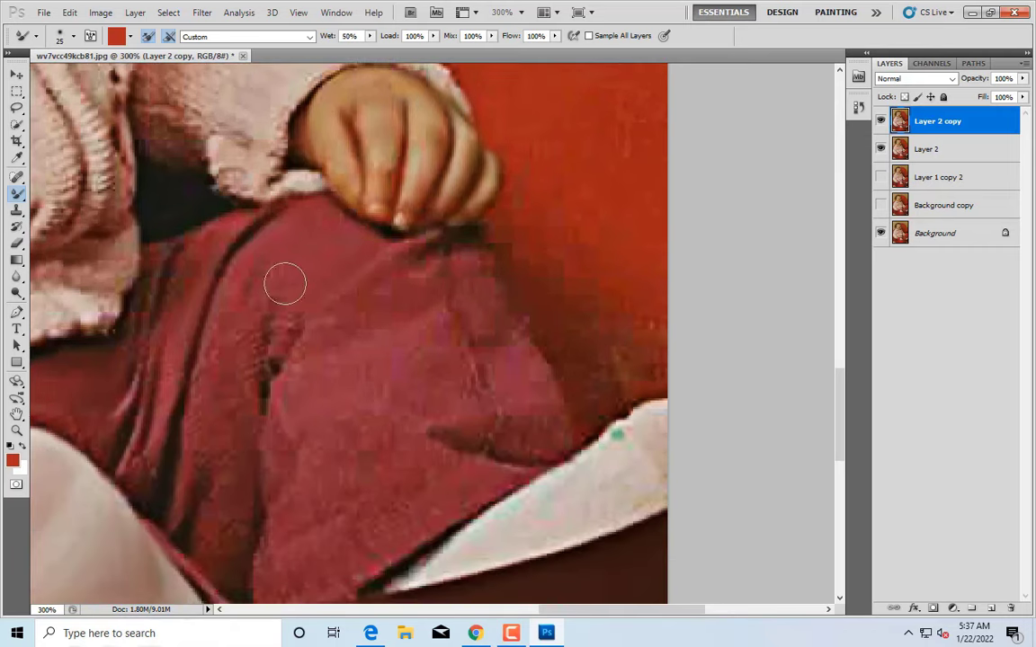
key(bracketleft)
key(bracketleft)
key(bracketleft)
Move to the pants folds and fine-tune the mixer brush size for blending
scroll(219, 289, down, 1)
key(bracketleft)
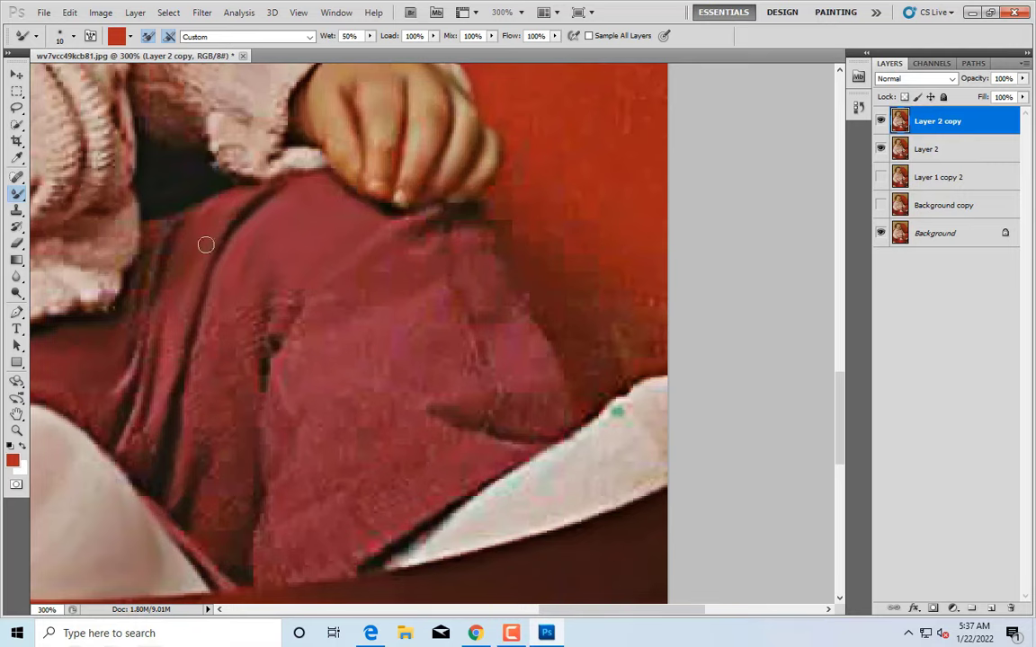
scroll(135, 261, down, 1)
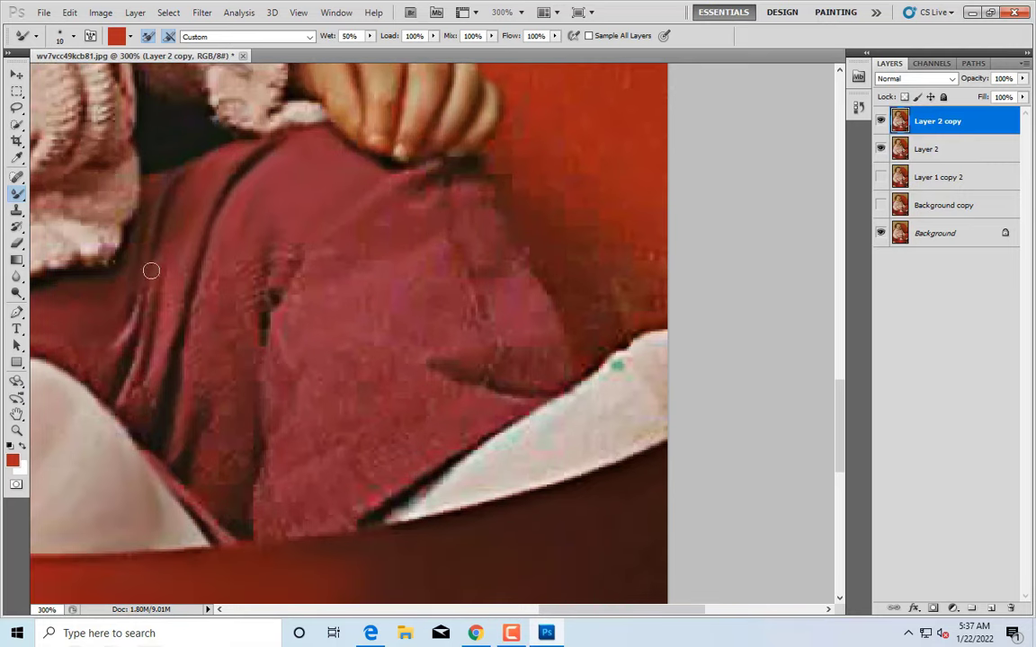
scroll(149, 261, down, 1)
key(bracketright)
key(bracketright)
key(bracketleft)
key(bracketleft)
key(bracketleft)
scroll(324, 305, left, 3)
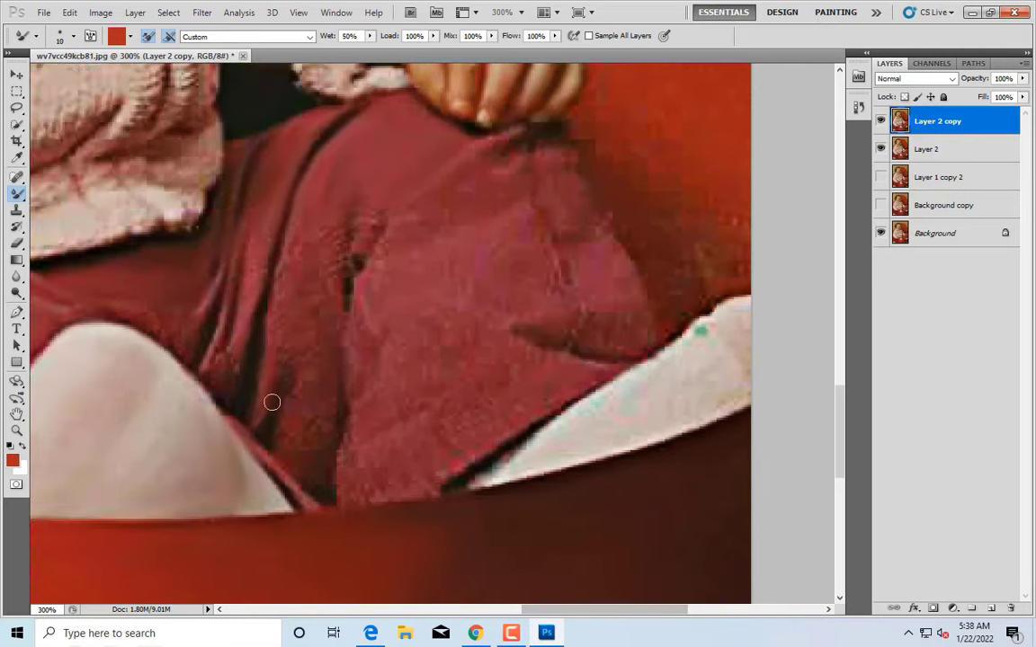
scroll(243, 323, down, 1)
scroll(226, 266, down, 1)
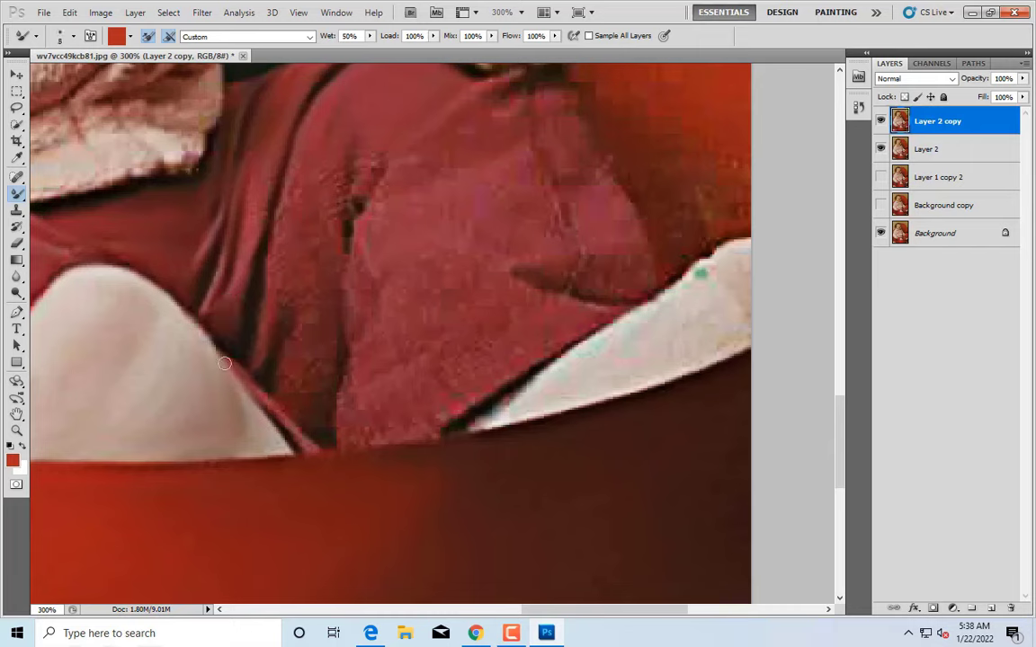
key(bracketright)
key(bracketright)
key(bracketright)
key(bracketleft)
key(bracketleft)
key(bracketleft)
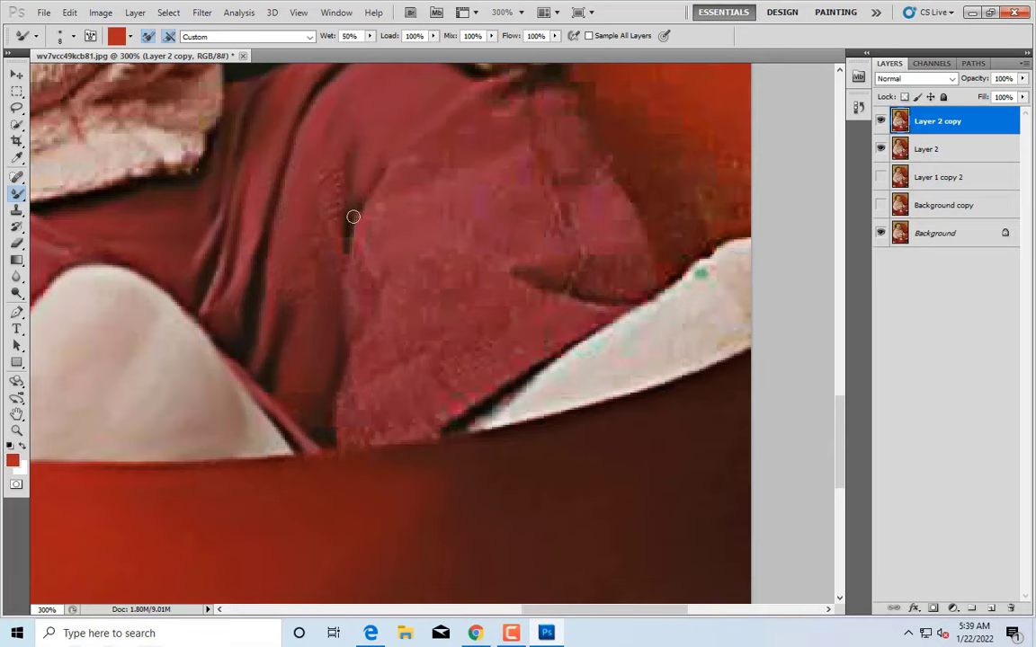
Mixer-brush away the dark notch along the red trouser fold
scroll(303, 278, down, 1)
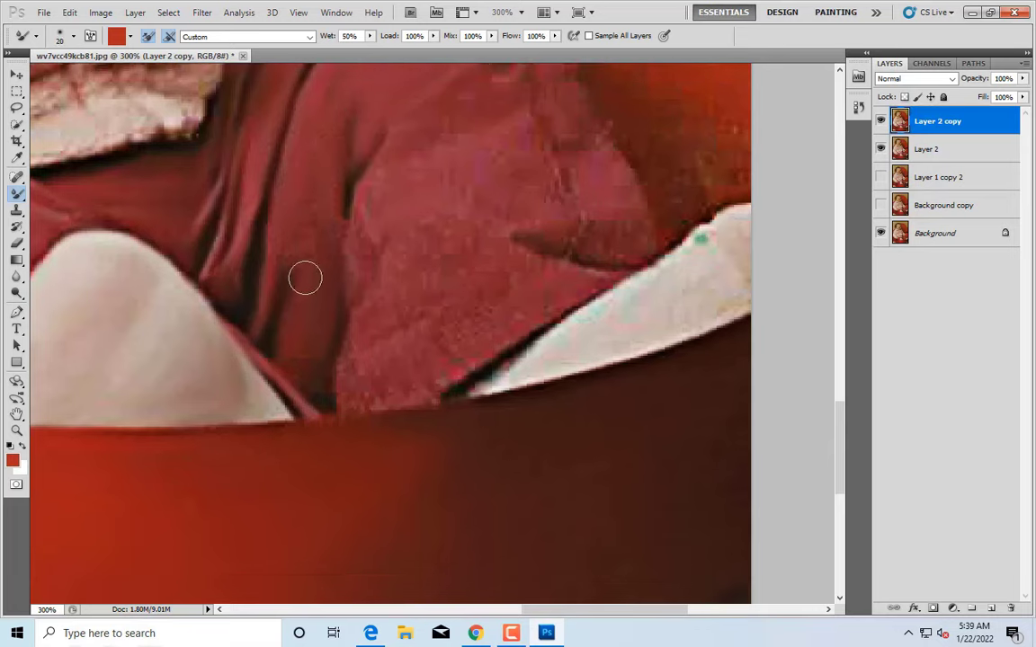
scroll(306, 270, down, 2)
key(bracketleft)
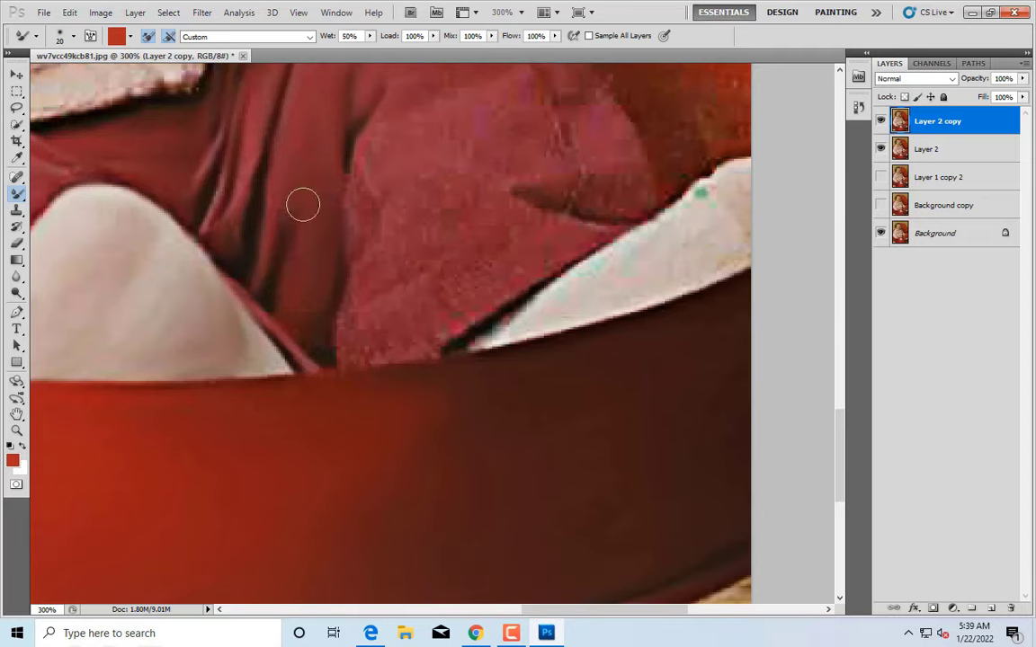
key(bracketleft)
key(bracketright)
mouse_move(328, 348)
mouse_down()
mouse_move(368, 358)
mouse_move(331, 363)
mouse_move(421, 343)
mouse_move(567, 258)
mouse_up()
scroll(439, 317, up, 1)
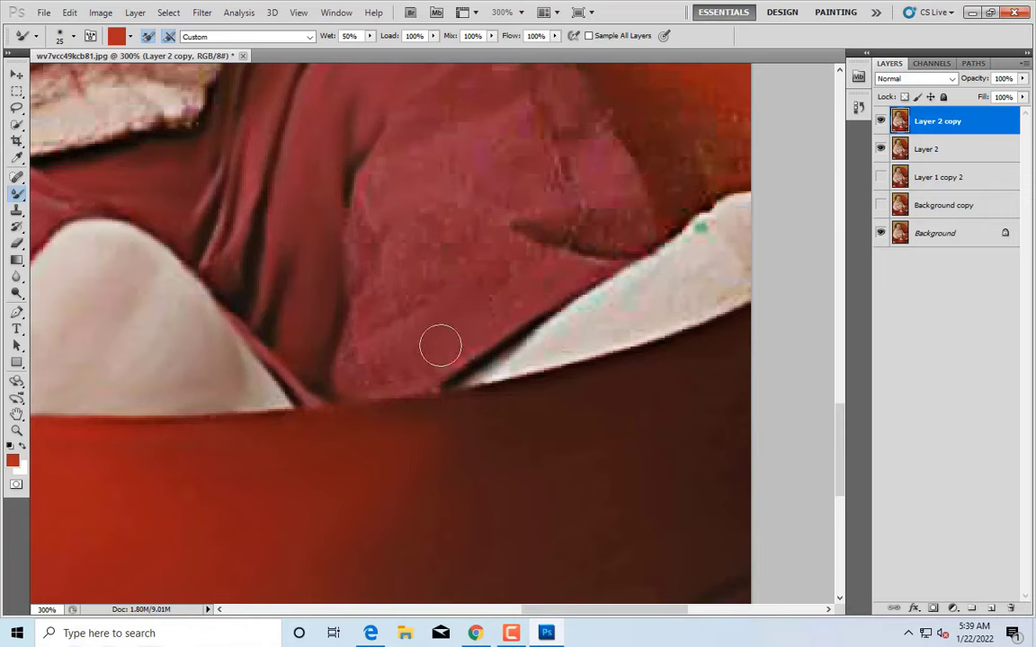
scroll(405, 324, down, 1)
scroll(415, 309, up, 1)
Move to the pant folds beneath the baby's right hand and adjust brush size
scroll(344, 360, up, 1)
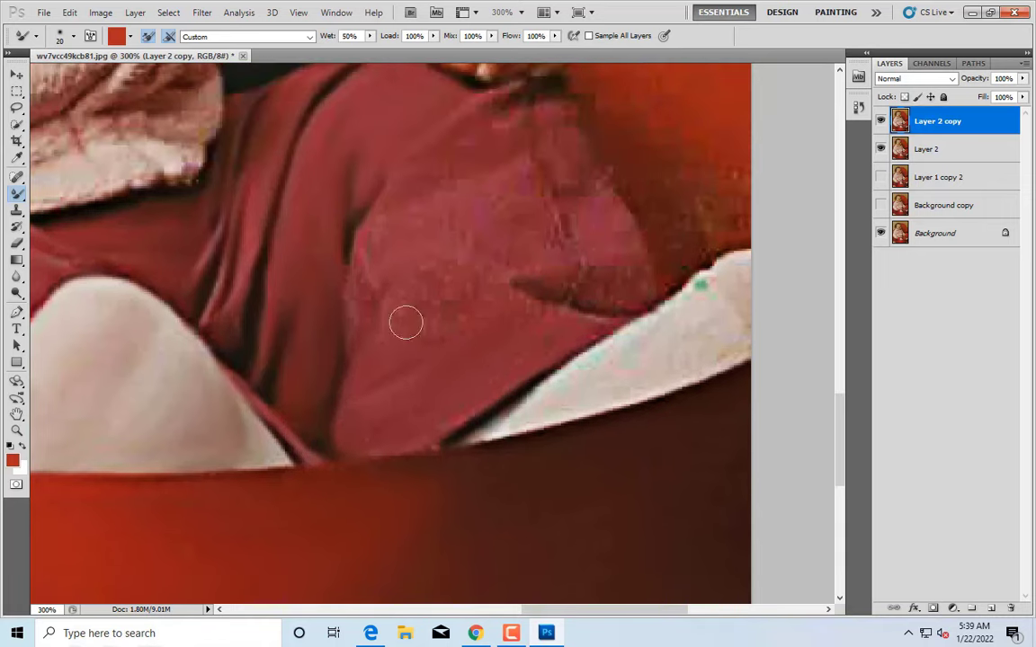
key(bracketleft)
key(bracketleft)
key(bracketleft)
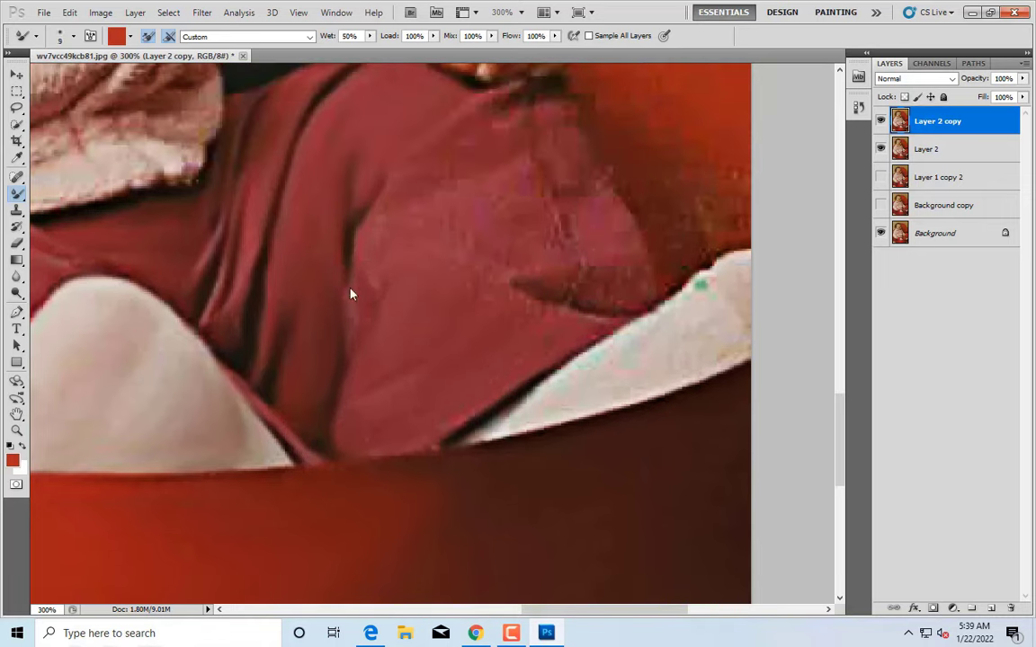
scroll(423, 234, up, 1)
scroll(494, 202, up, 1)
key(bracketleft)
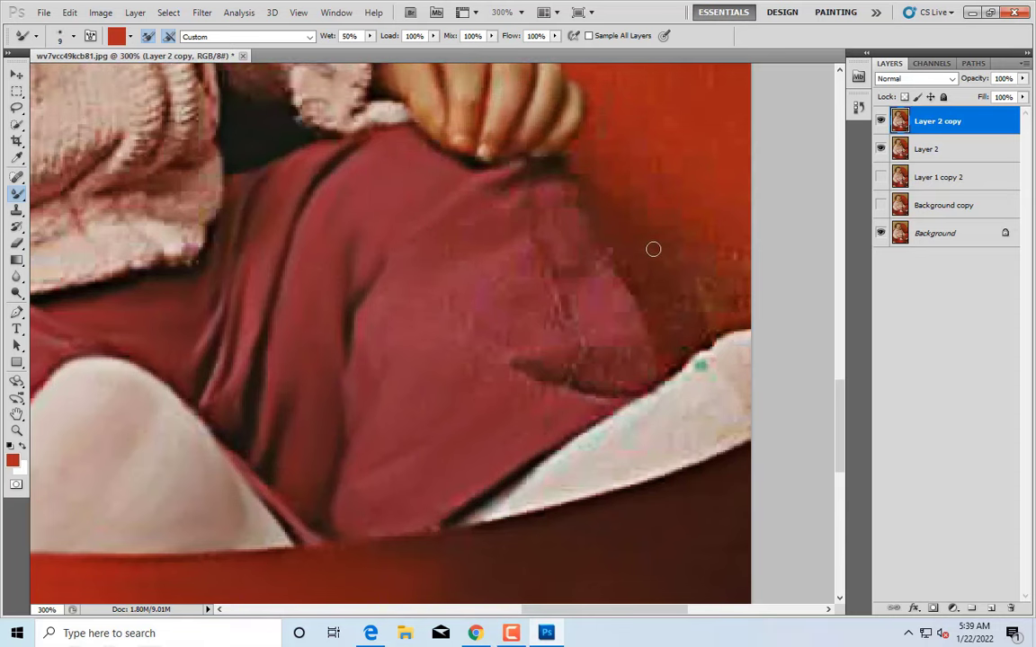
scroll(503, 243, up, 1)
key(bracketright)
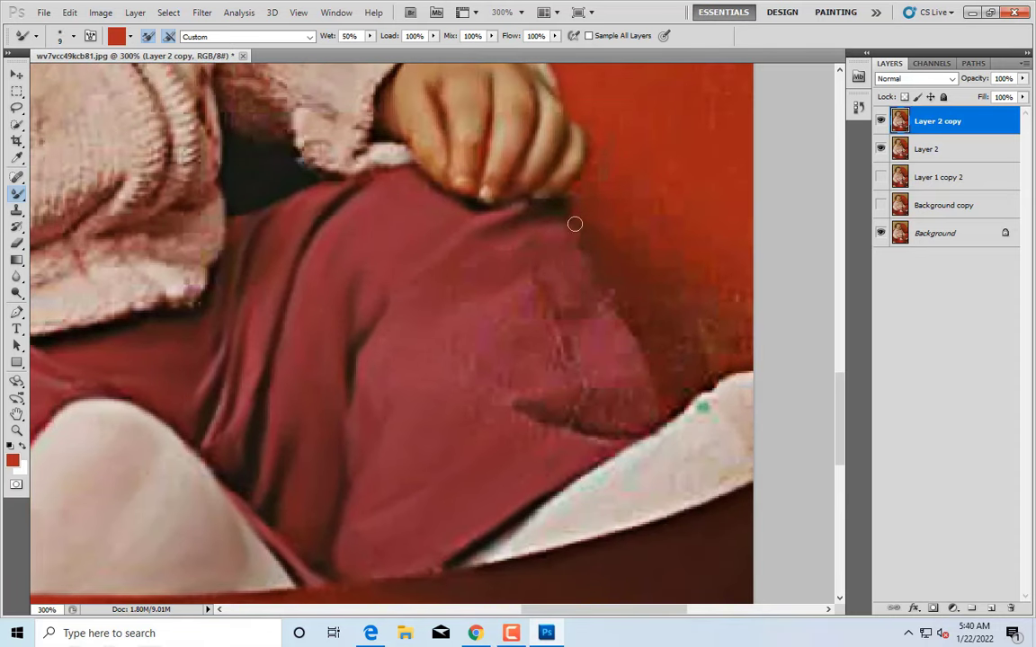
key(bracketright)
key(bracketright)
Smooth a crease in the magenta pants fabric with a mixer-brush stroke
scroll(462, 272, down, 1)
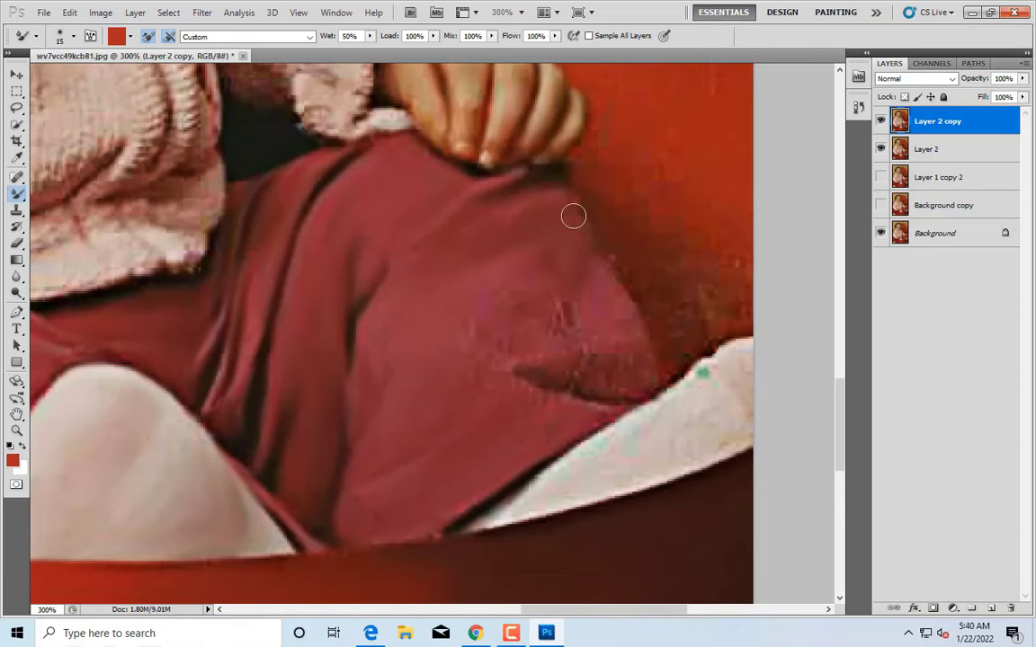
scroll(574, 211, down, 1)
key(bracketright)
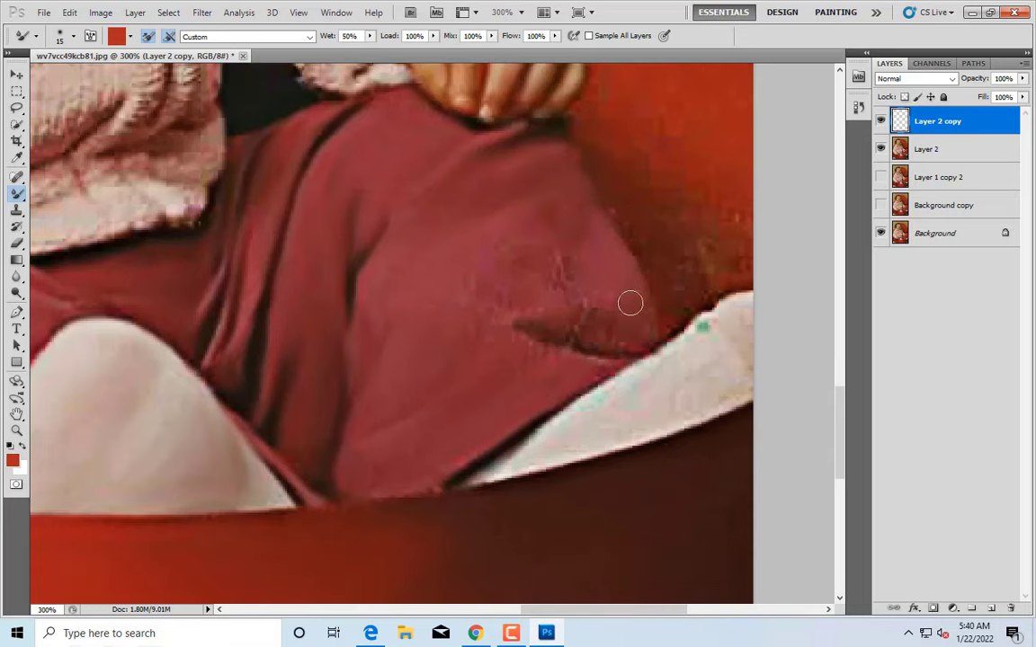
key(bracketright)
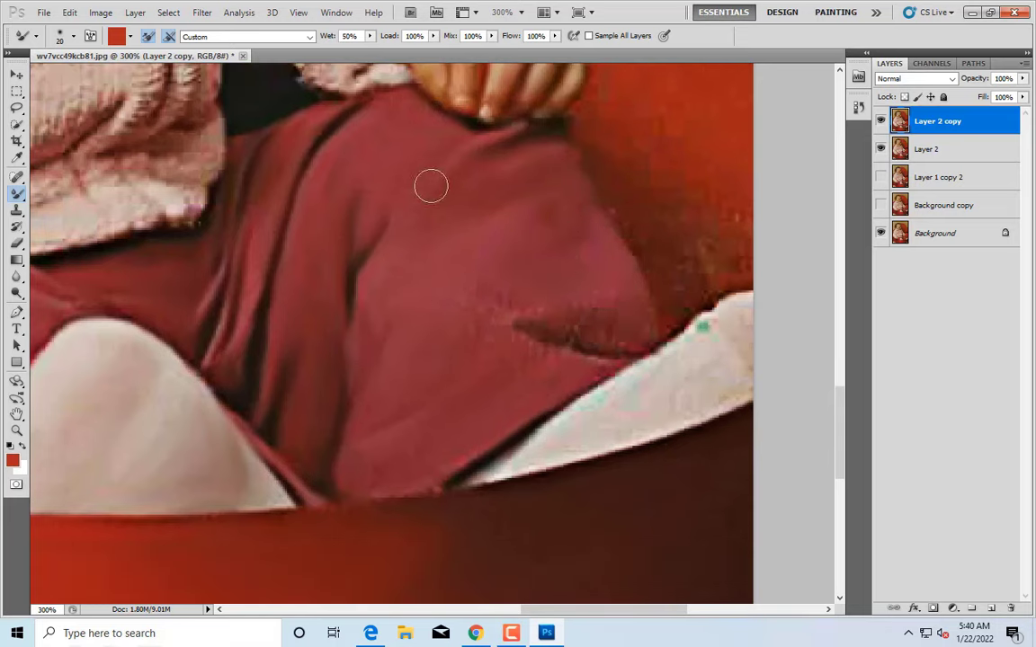
scroll(430, 185, down, 1)
key(bracketleft)
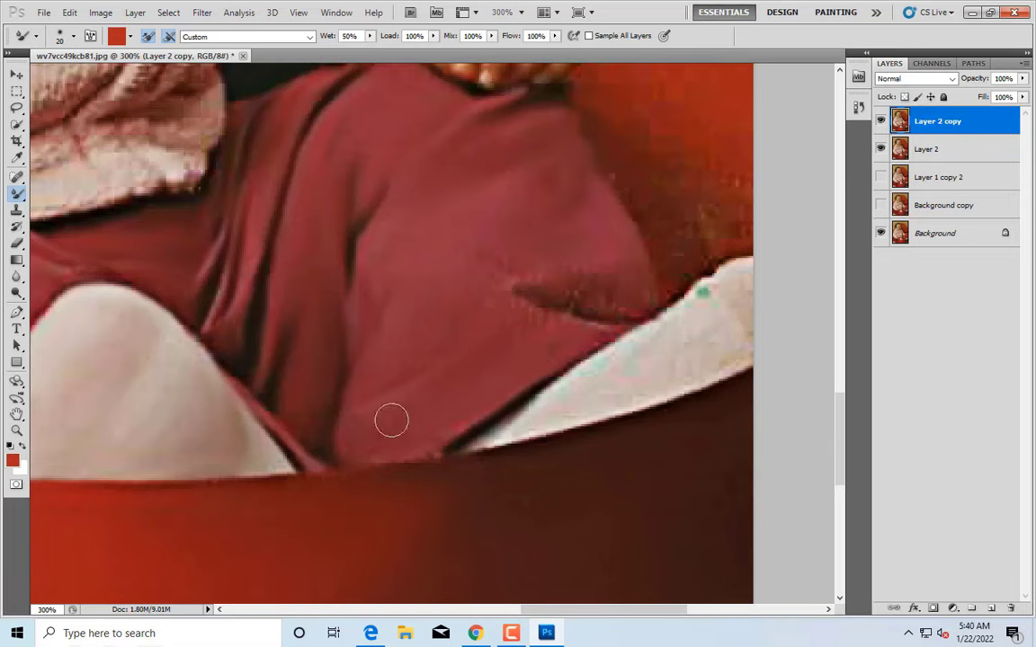
key(bracketleft)
drag(590, 299, 559, 286)
Reposition over the trousers and enlarge the mixer brush considerably
key(bracketleft)
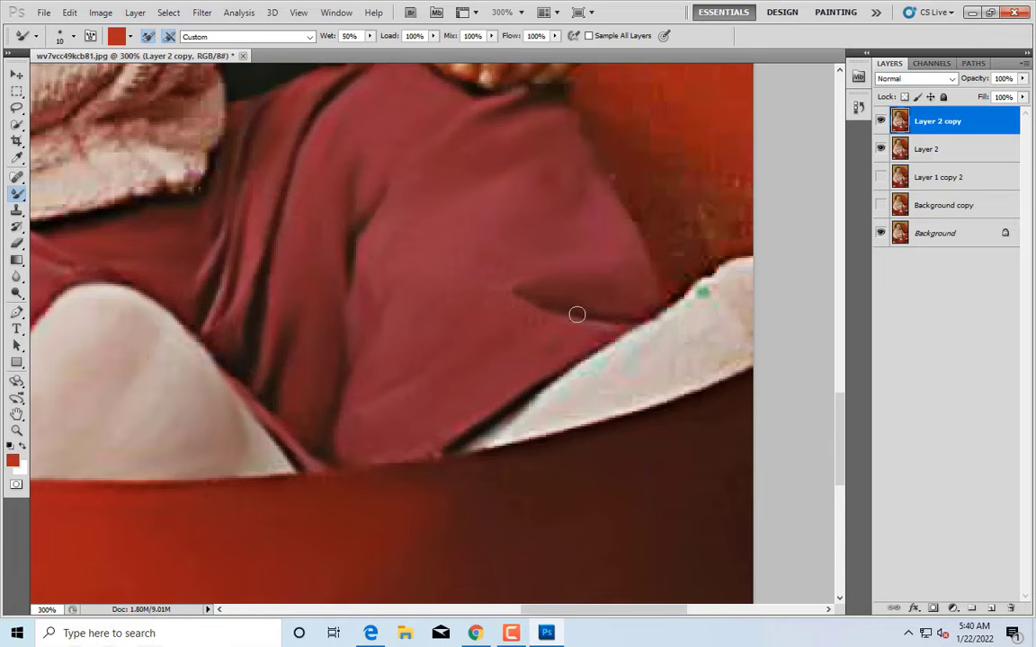
key(bracketright)
key(bracketright)
scroll(444, 393, down, 1)
key(bracketright)
key(bracketright)
scroll(485, 342, up, 3)
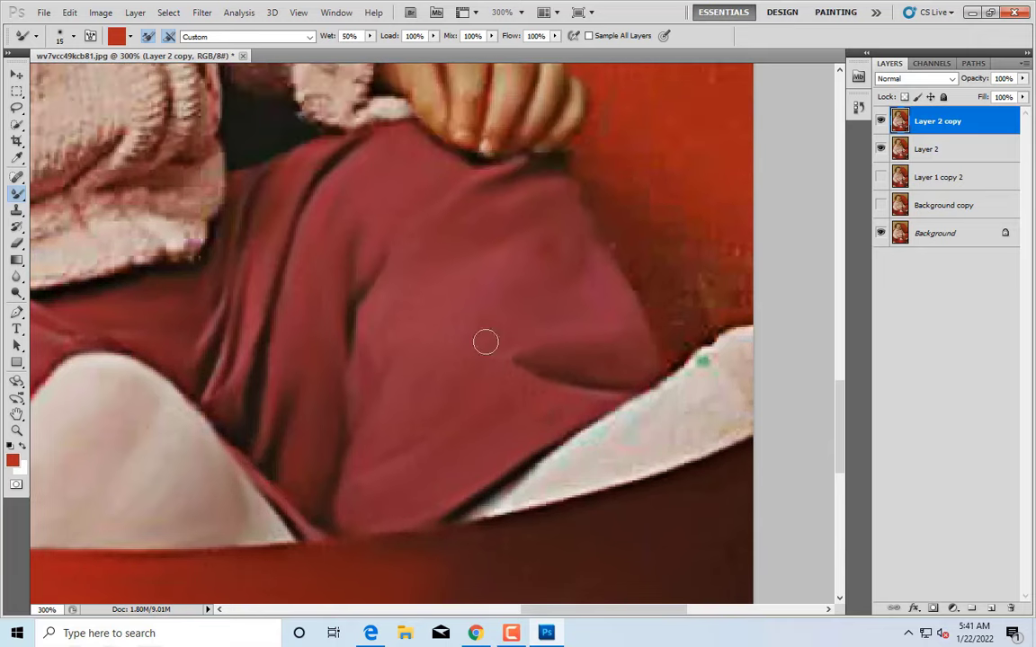
scroll(642, 271, up, 2)
scroll(562, 418, right, 4)
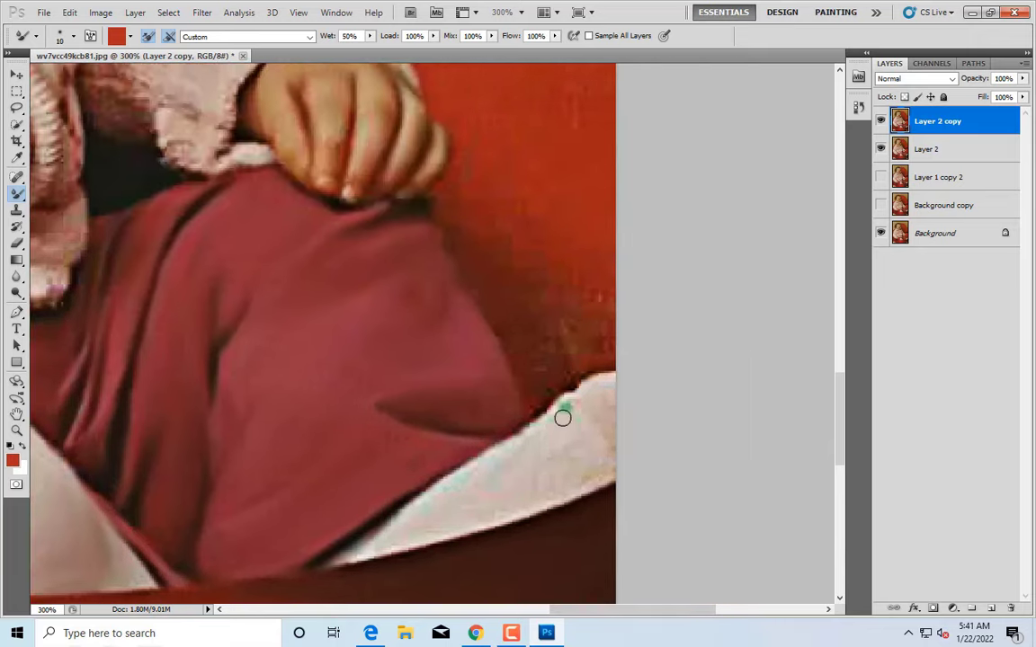
scroll(538, 412, up, 2)
key(bracketright)
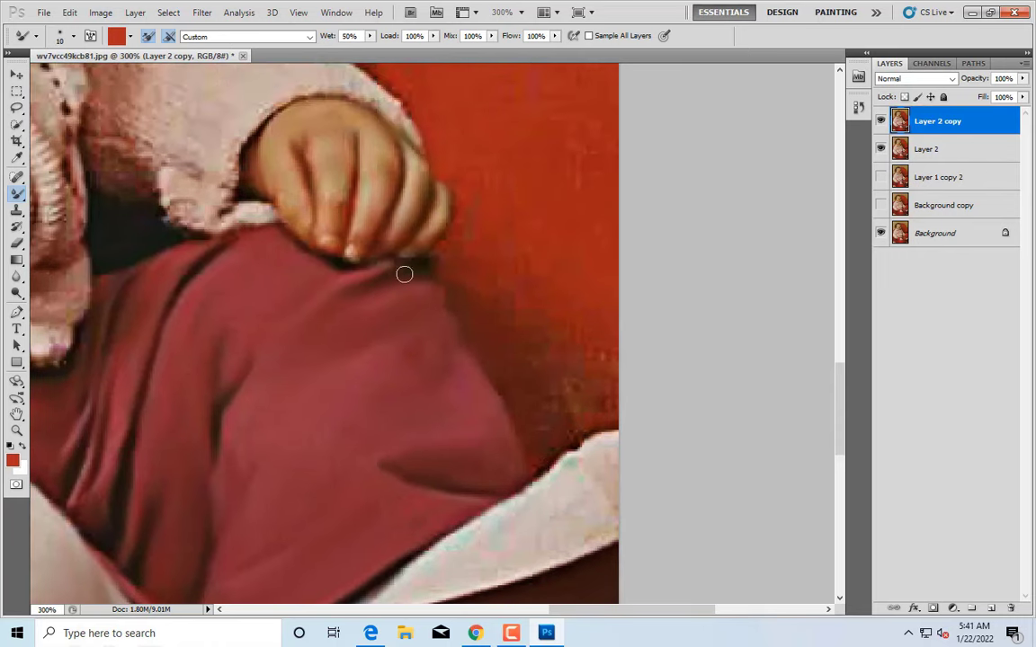
key(bracketright)
key(bracketright)
key(bracketright)
key(bracketright)
key(bracketright)
key(bracketright)
key(bracketright)
Zoom out to the whole photo to check the smoothed trousers, then zoom back in
key(ctrl+minus)
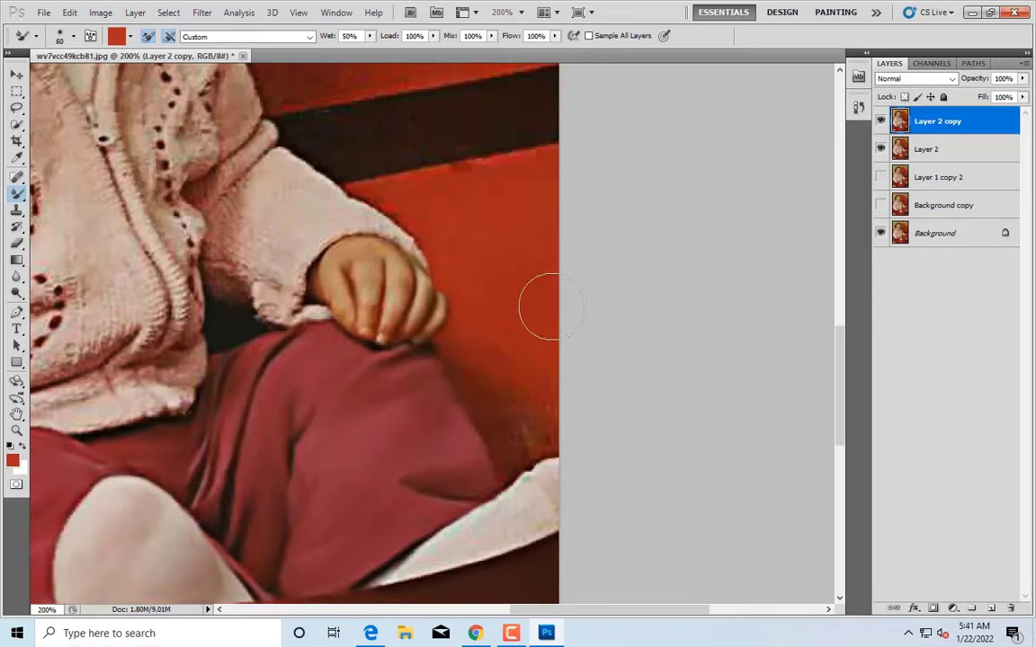
scroll(522, 169, down, 1)
key(bracketleft)
key(bracketleft)
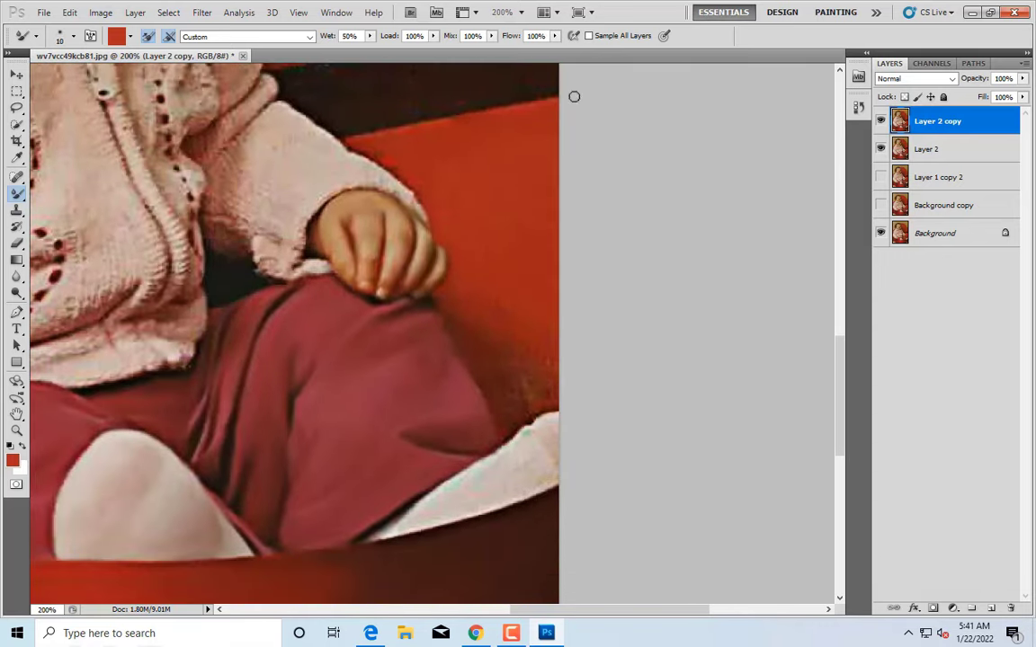
key(ctrl+0)
key(ctrl+plus)
Add a new empty layer on top and switch to the plain Brush tool
key(ctrl+1)
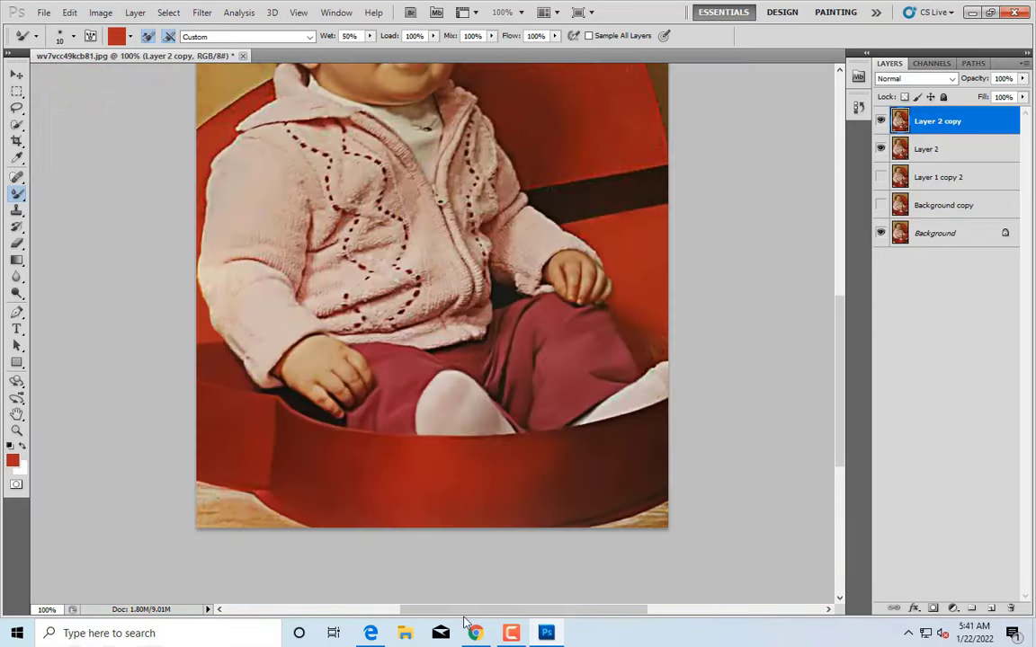
key(ctrl+shift+alt+n)
key(ctrl+plus)
key(shift+b)
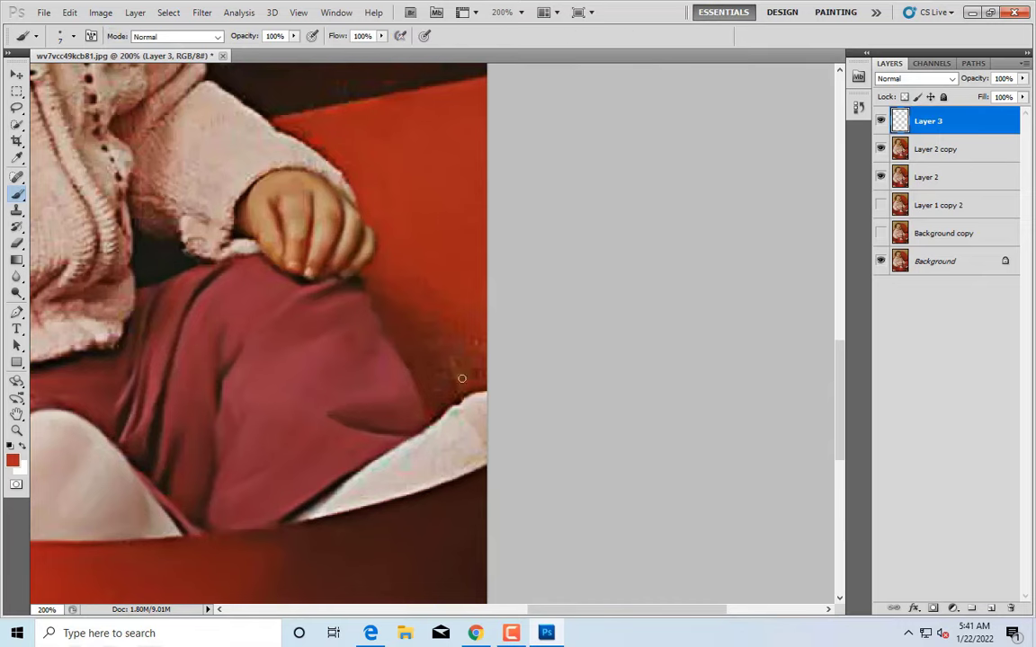
Paint chair-red over the dark patch along the pants' right edge
key(ctrl+plus)
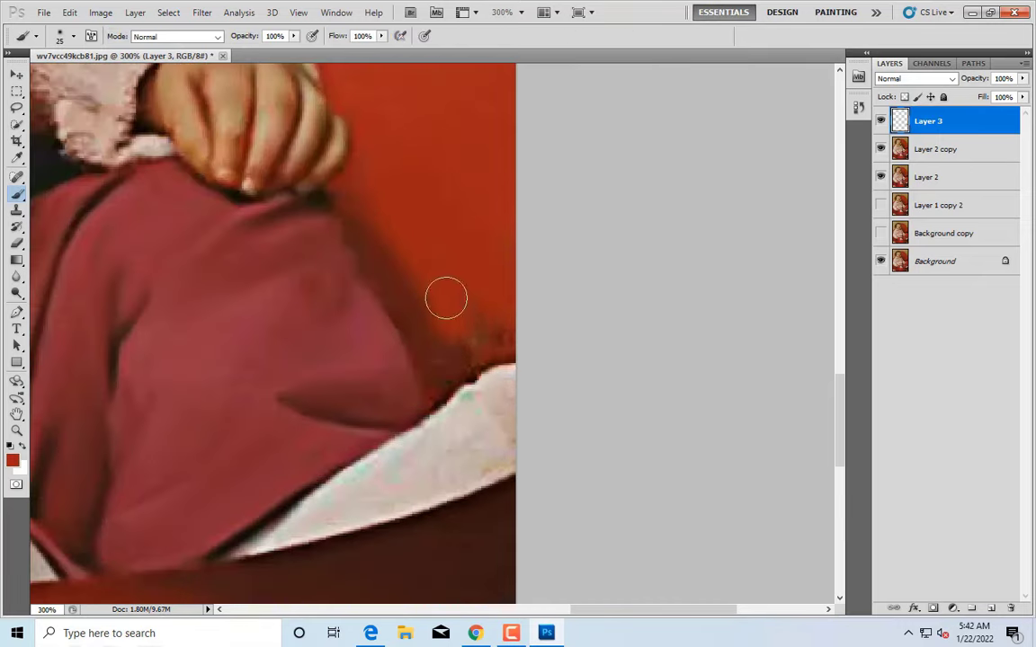
key(bracketleft)
key(bracketleft)
drag(473, 369, 447, 381)
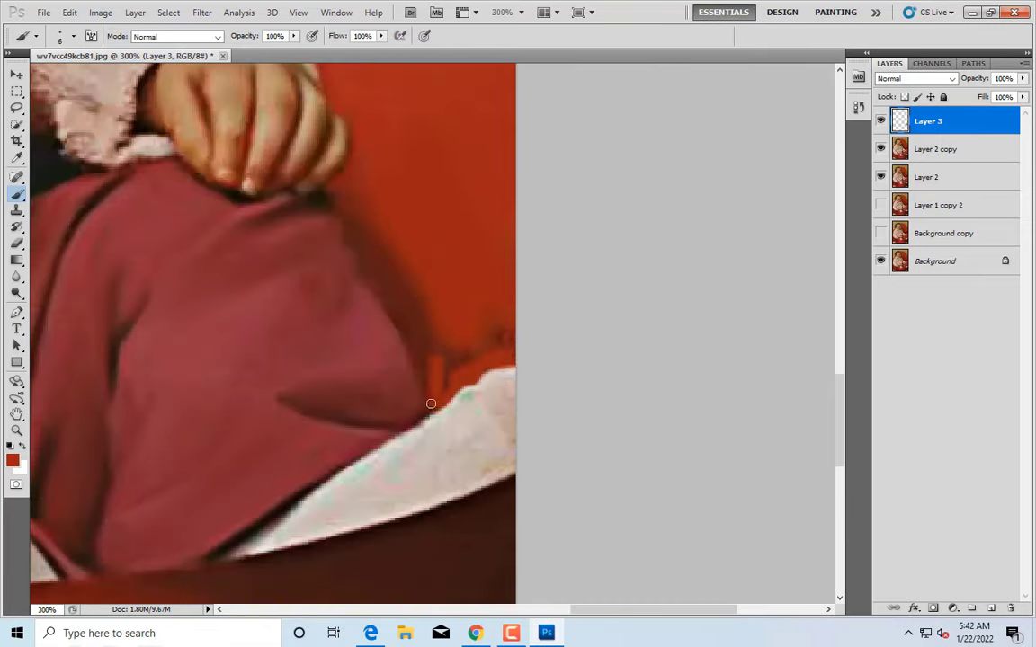
drag(324, 203, 422, 365)
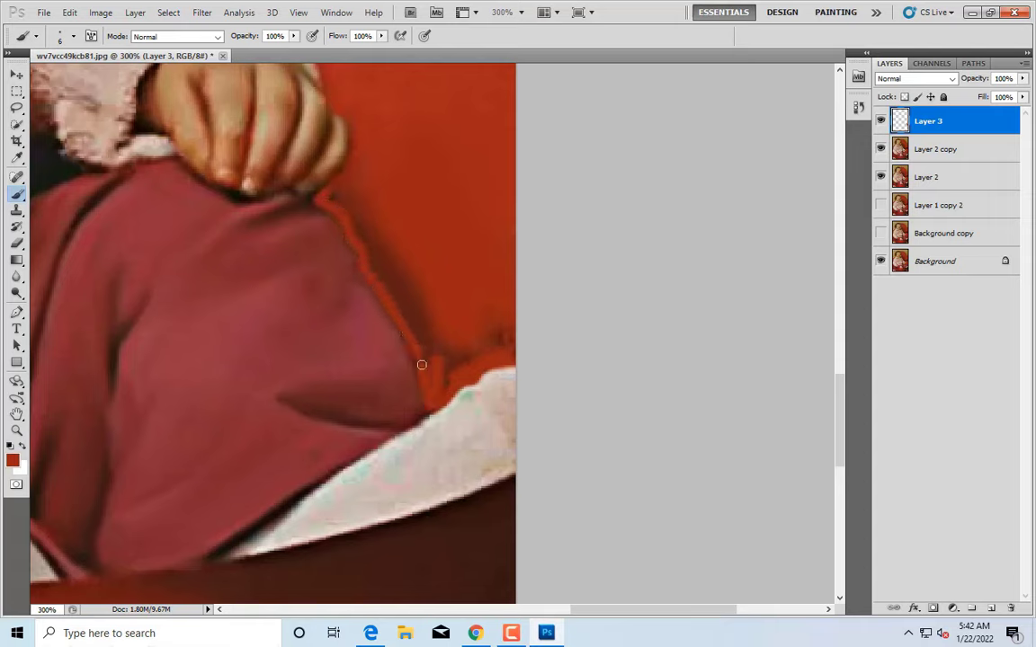
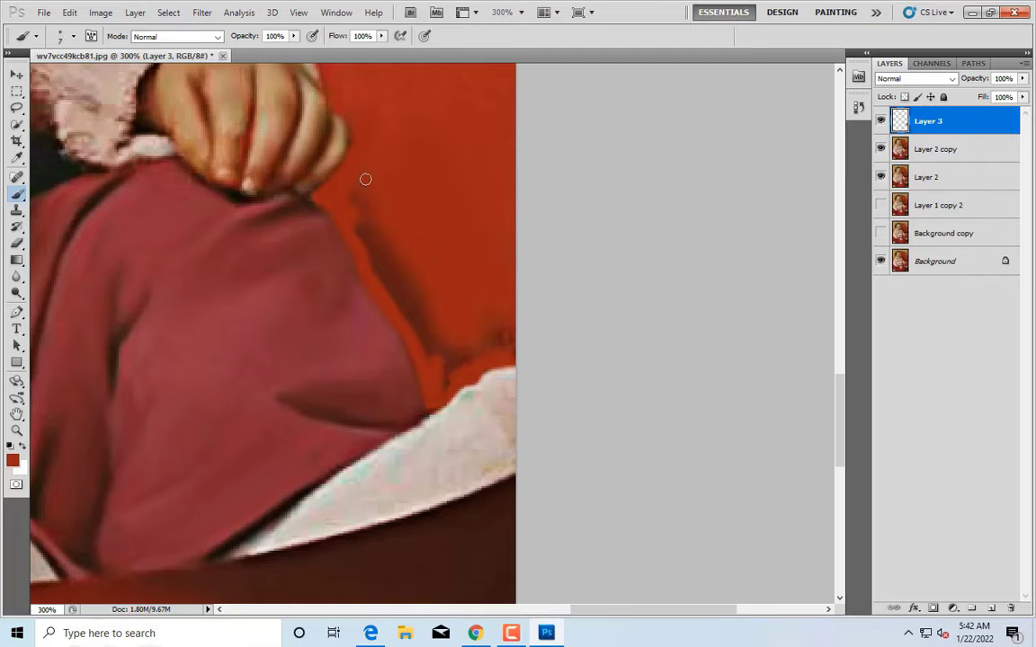
Paint red over the harsh shadow beside the sweater on Layer 3
drag(329, 184, 411, 350)
key(bracketright)
key(bracketright)
key(bracketright)
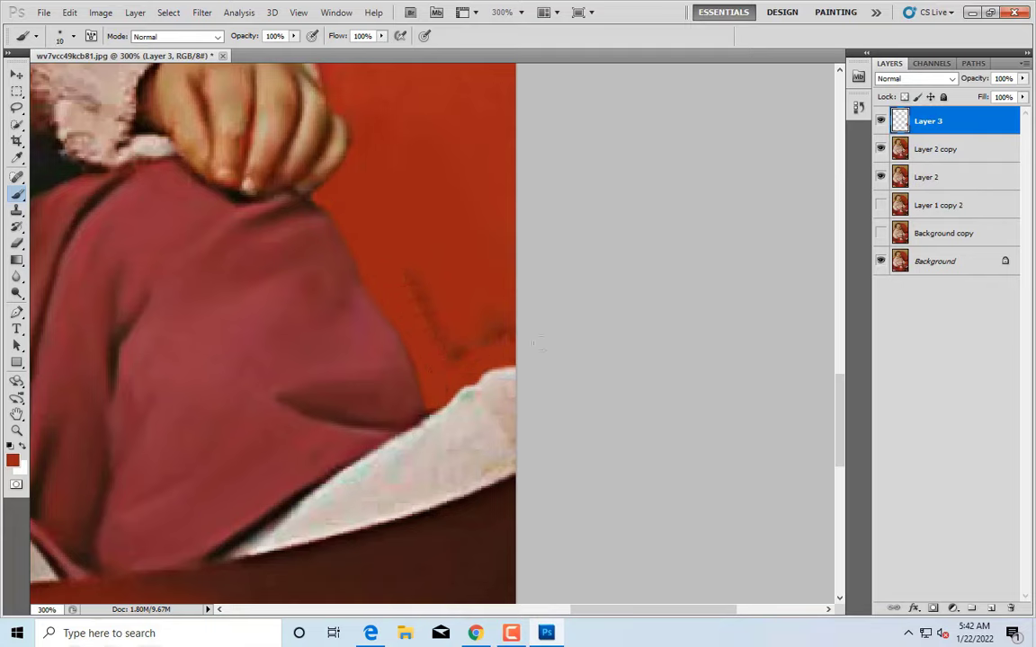
key(bracketright)
key(bracketright)
Load the background selection on a new Layer 4 and brush dark brown shading along the sweater edge
key(ctrl+shift+d)
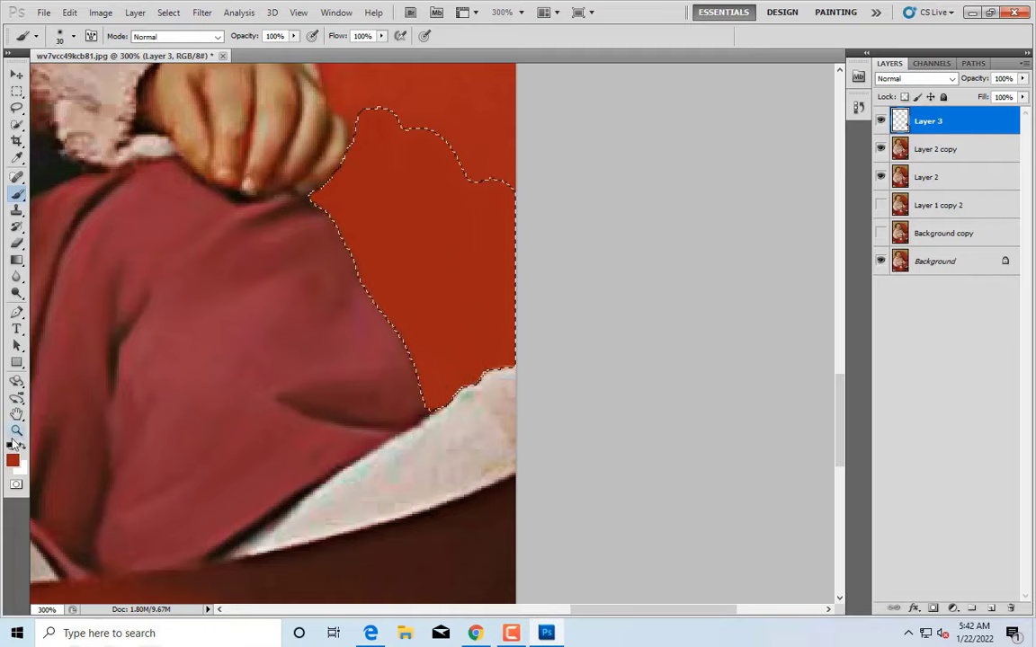
click(990, 608)
click(13, 461)
click(487, 296)
click(664, 148)
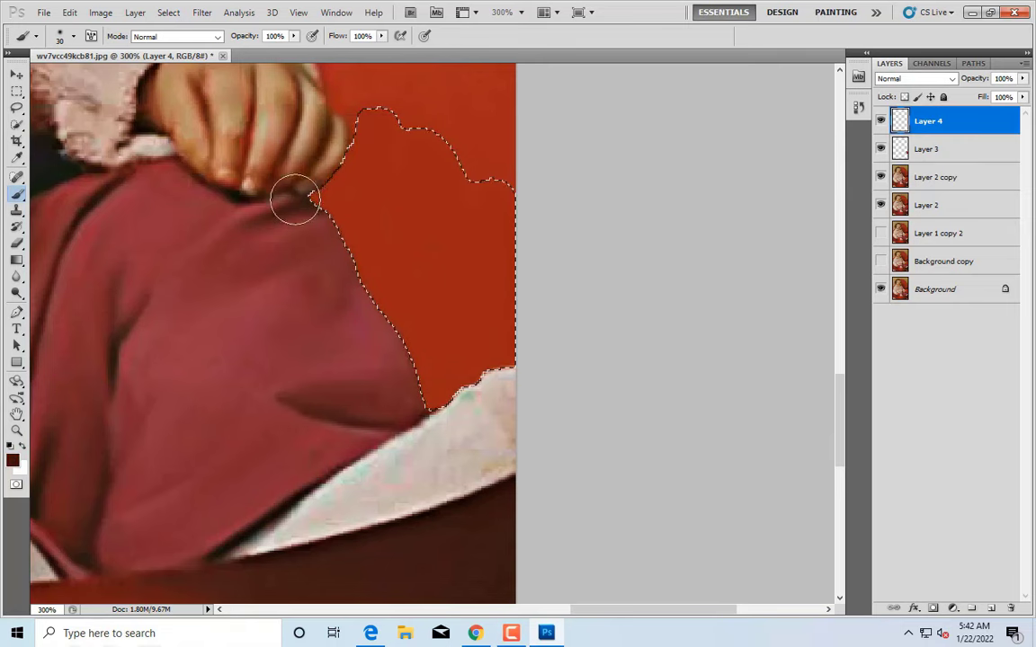
drag(295, 200, 455, 439)
Clear the selection and merge Layer 4, Layer 3 and Layer 2 copy into Layer 4
click(16, 91)
click(207, 220)
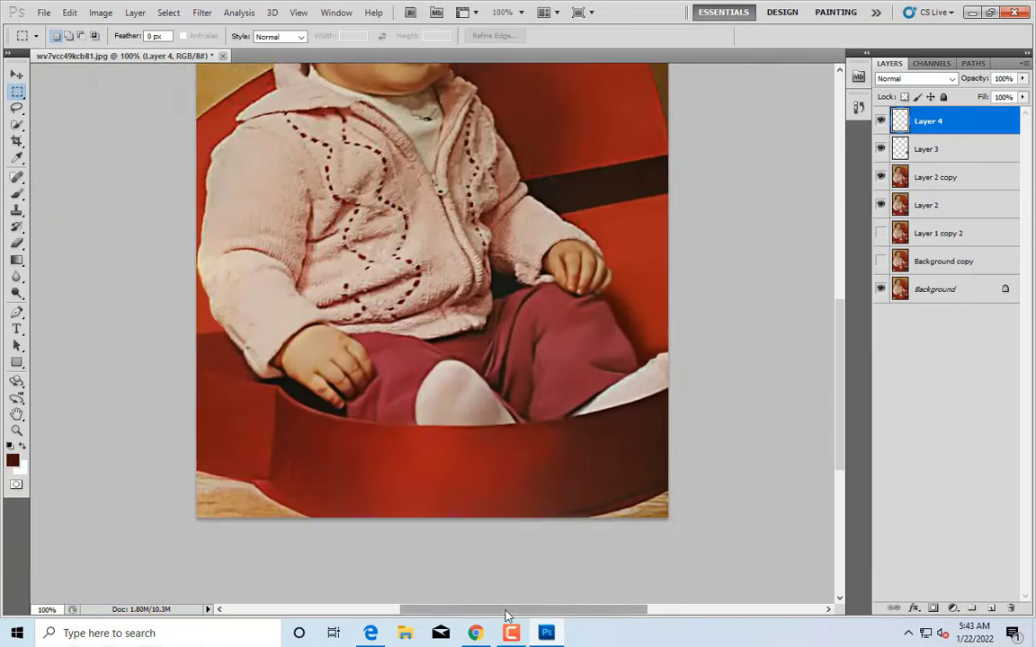
drag(206, 219, 395, 225)
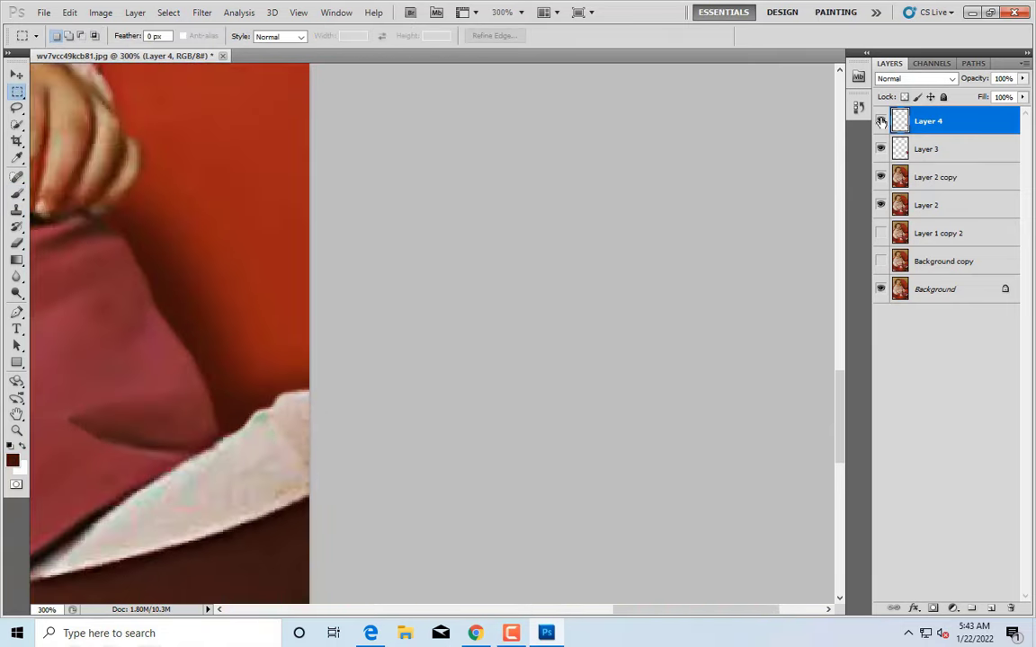
scroll(288, 246, left, 5)
shift+click(934, 162)
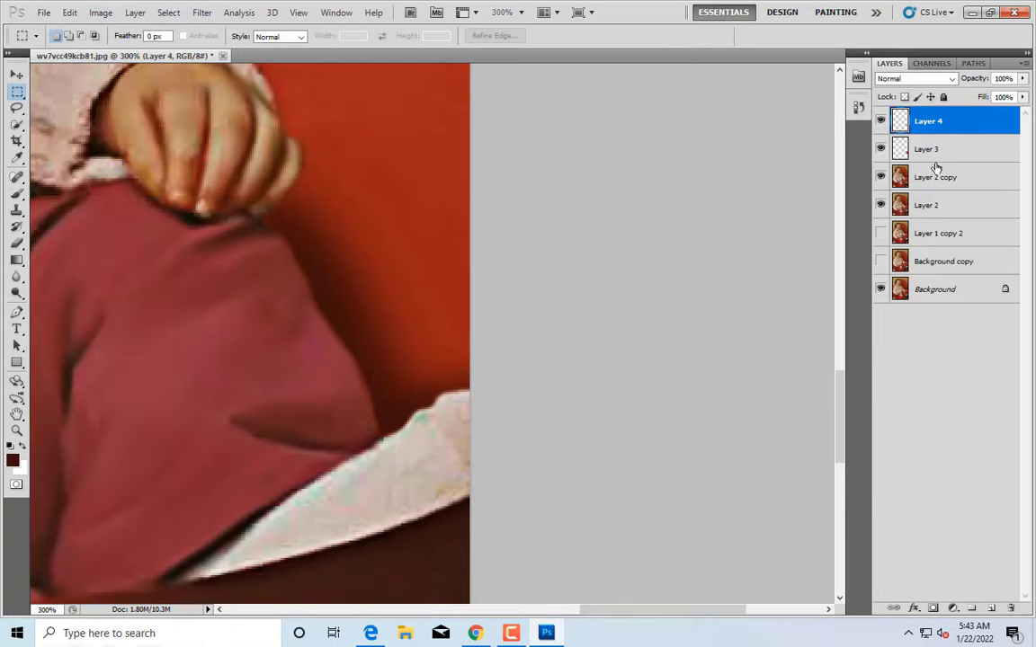
right_click(934, 162)
click(864, 426)
key(z)
click(162, 238)
Add a new Layer 5 above Layer 4 and sample the chair's bright red with a very small brush
key(s)
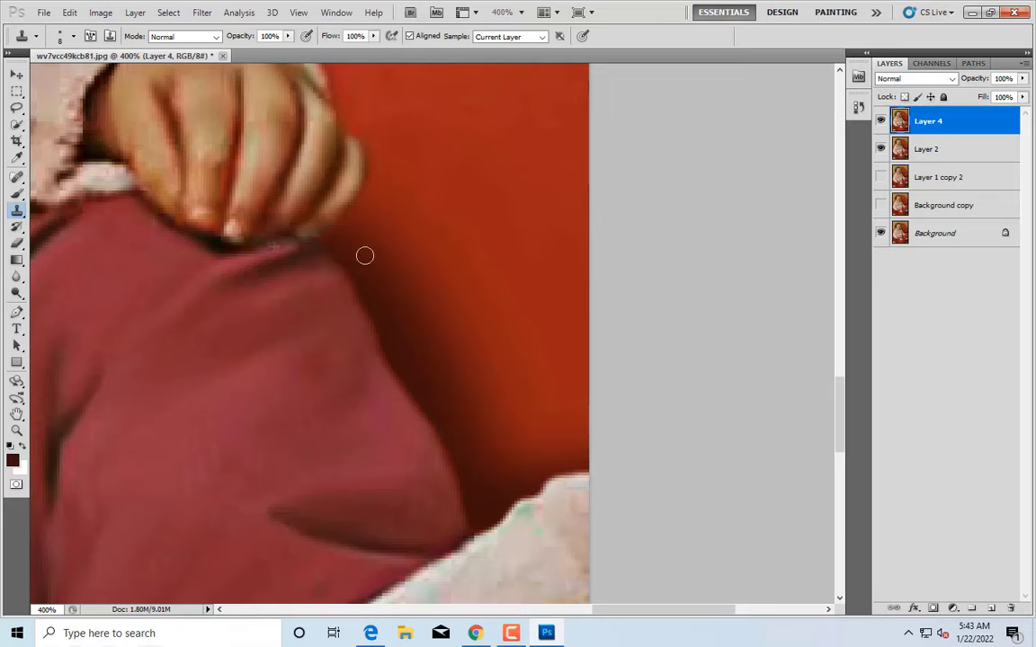
scroll(364, 255, up, 2)
scroll(314, 302, up, 5)
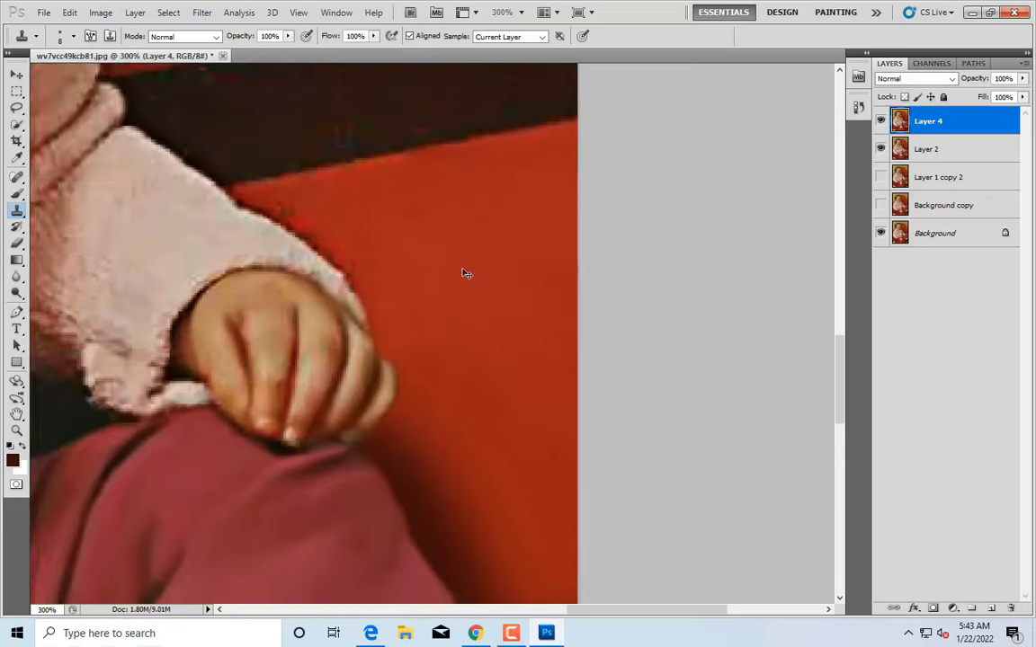
key(b)
click(990, 609)
alt+click(296, 212)
key(bracketleft)
key(bracketleft)
key(bracketleft)
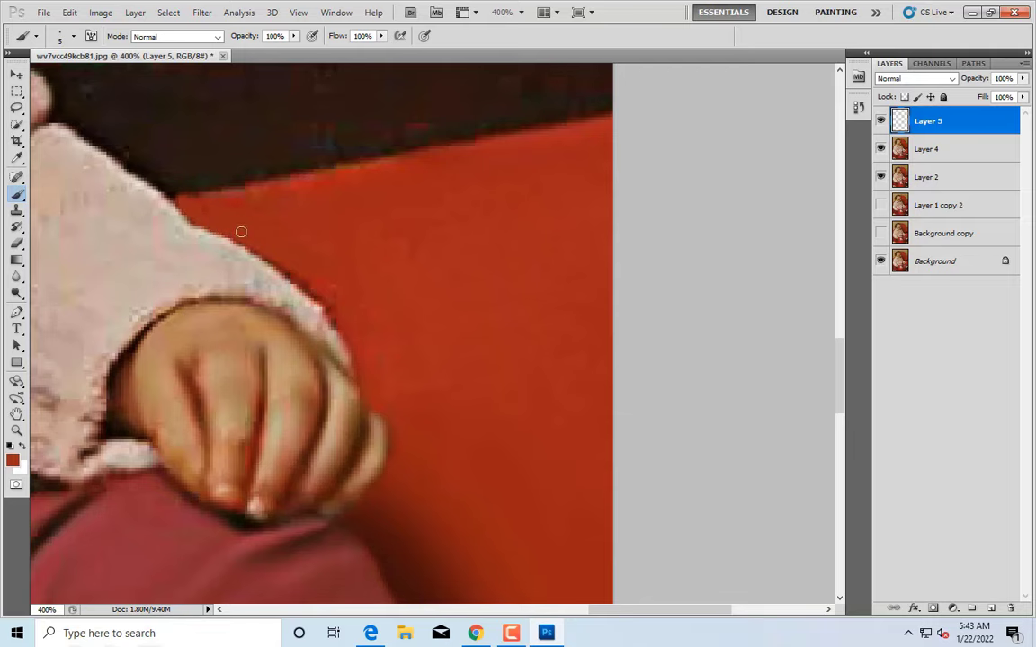
Touch up the red chair on Layer 5 around the baby's hand, resizing the brush as needed
key(bracketright)
key(bracketright)
key(bracketright)
scroll(401, 311, down, 2)
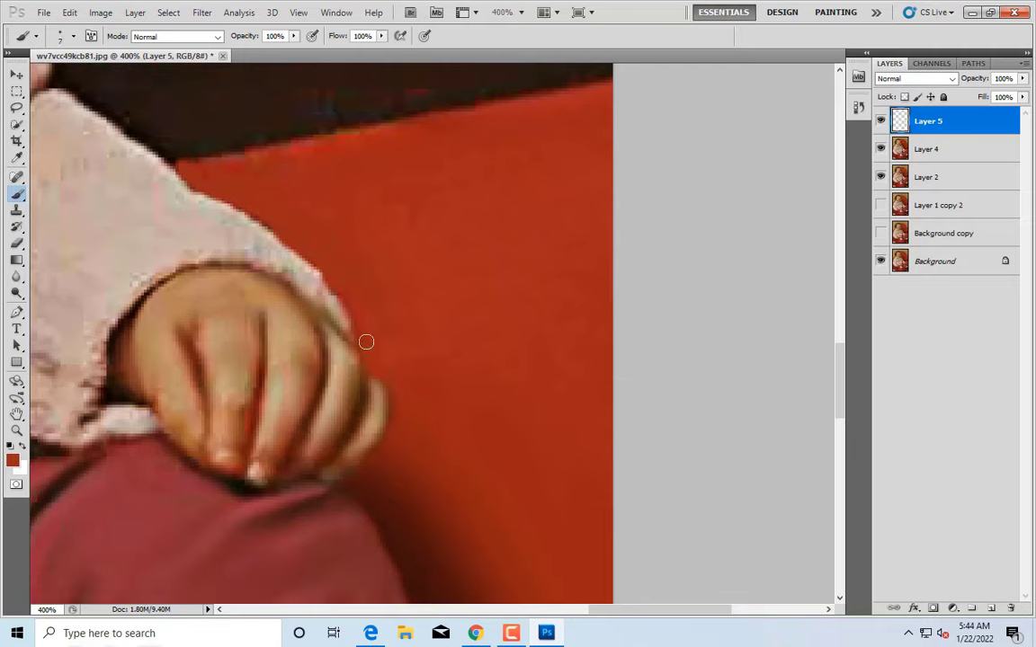
key(bracketright)
key(bracketright)
key(bracketright)
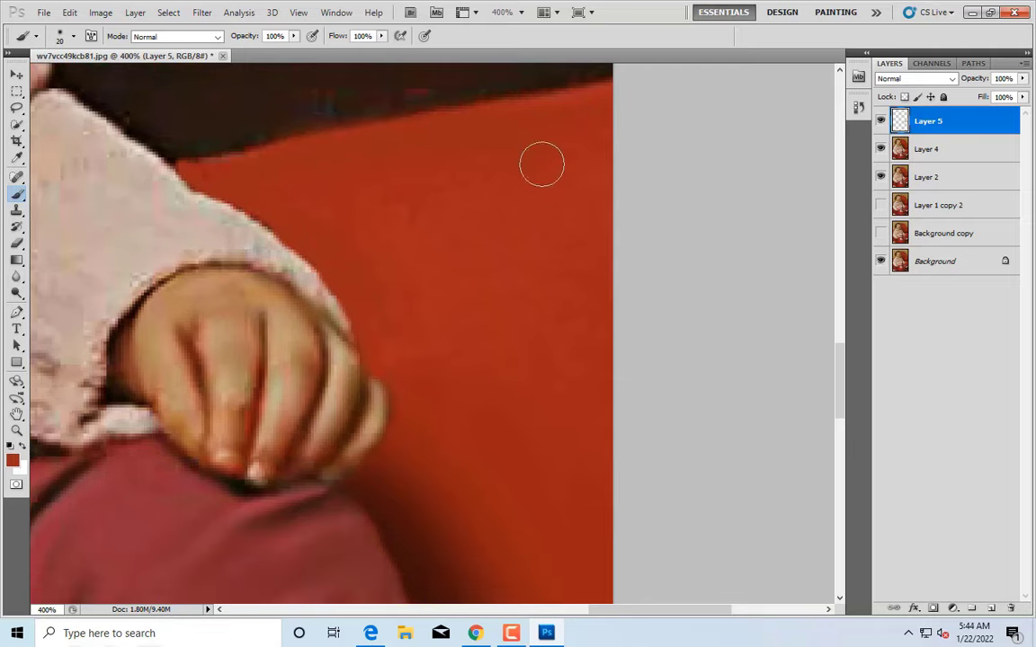
scroll(541, 162, up, 2)
key(bracketleft)
key(bracketleft)
key(bracketright)
key(bracketright)
key(bracketright)
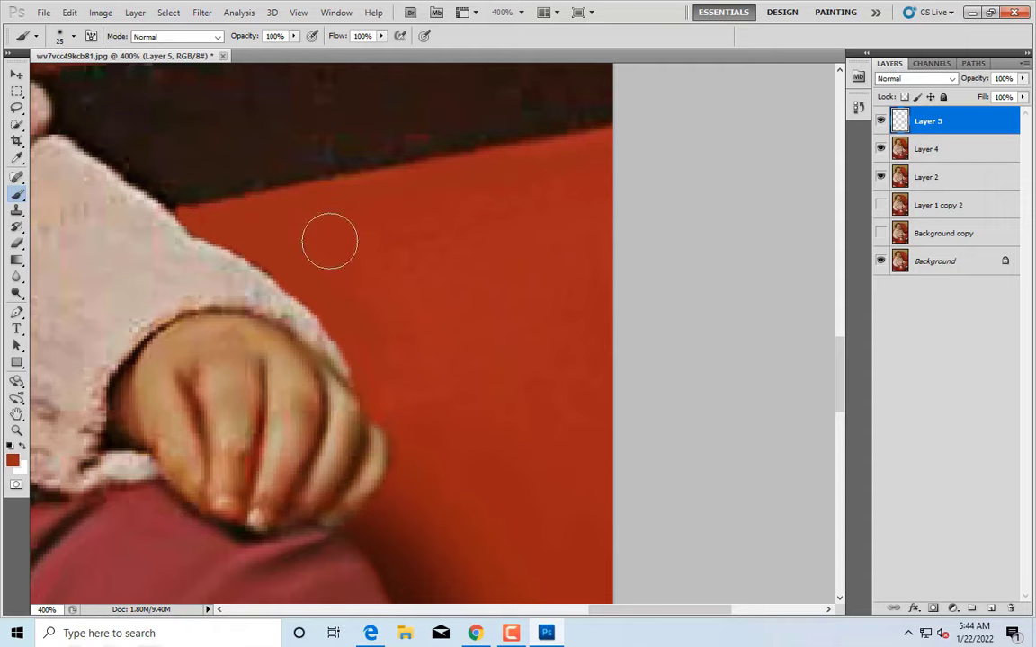
key(bracketright)
key(bracketleft)
key(bracketleft)
key(bracketright)
scroll(405, 354, down, 3)
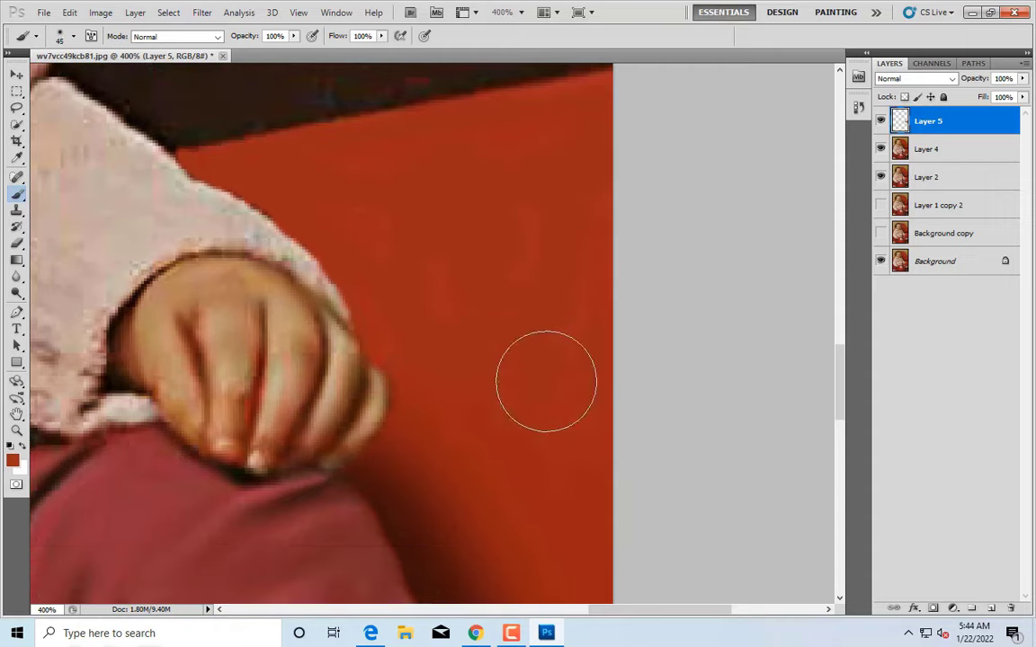
key(bracketleft)
key(bracketleft)
key(bracketleft)
key(bracketright)
key(bracketright)
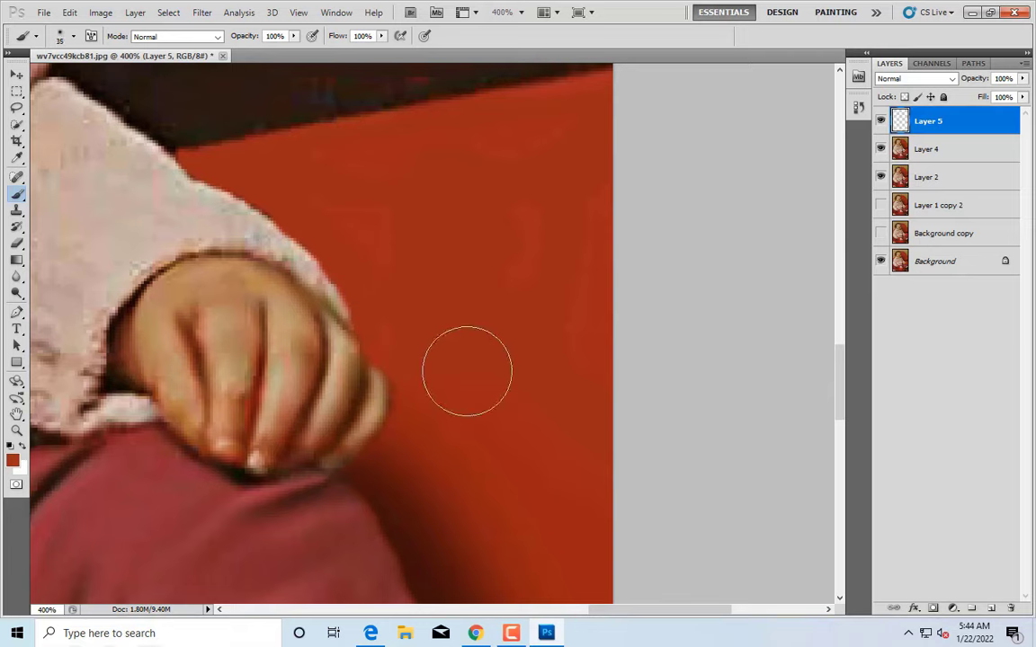
scroll(219, 228, up, 3)
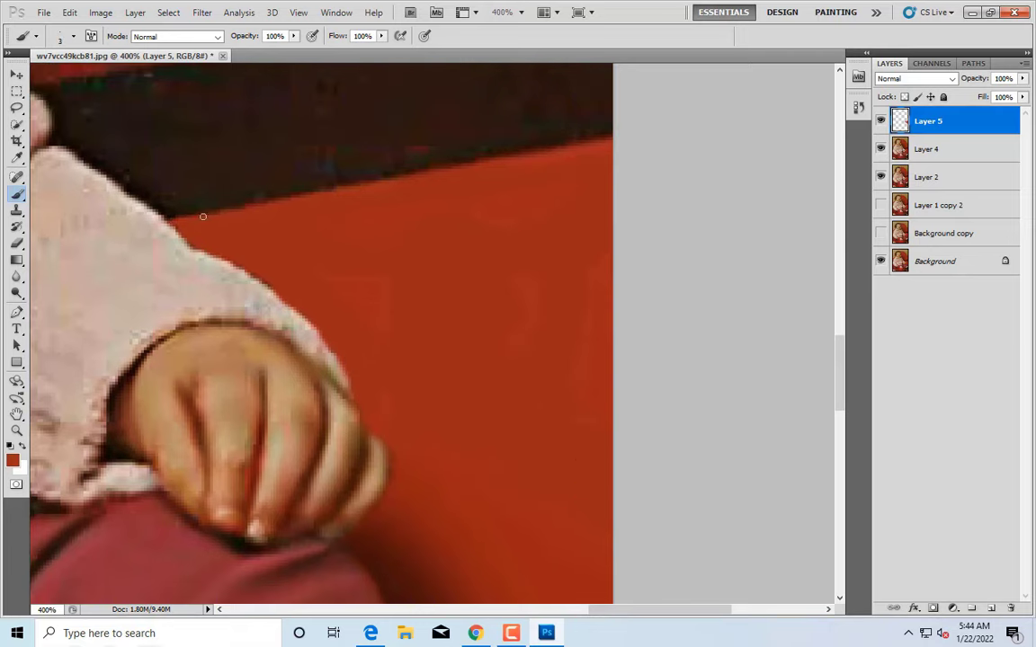
scroll(269, 214, up, 3)
scroll(446, 211, down, 1)
Sample the dark band's brown (190c0c) as the paint colour with a larger brush
alt+click(334, 252)
key(bracketright)
key(bracketright)
key(bracketright)
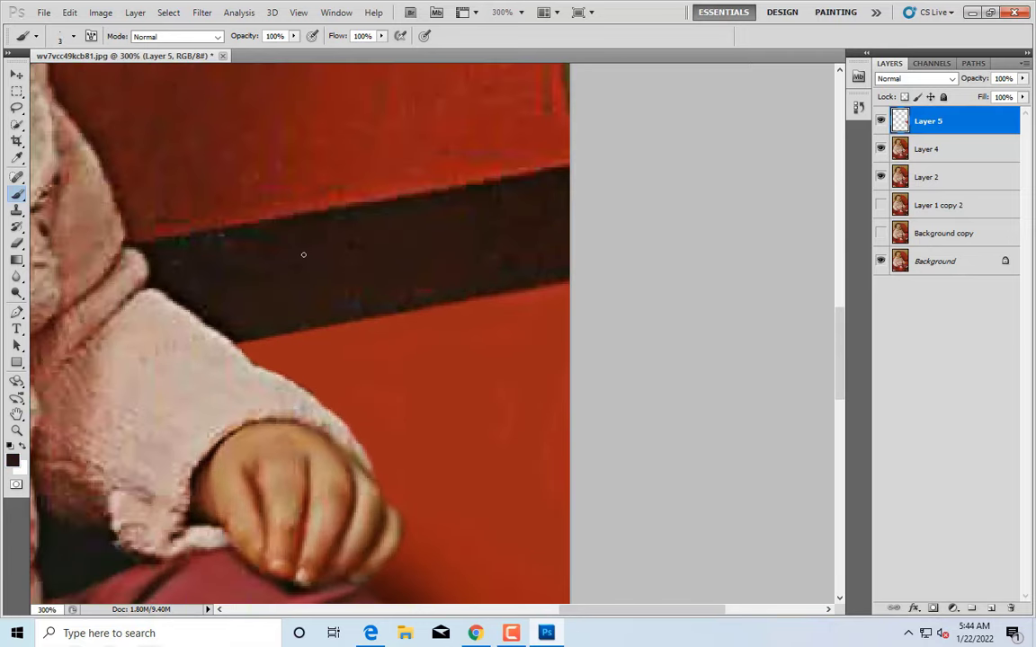
key(bracketright)
key(bracketright)
key(bracketright)
Paint dark brown over the red edge above the band's left corner by the sleeve
click(13, 461)
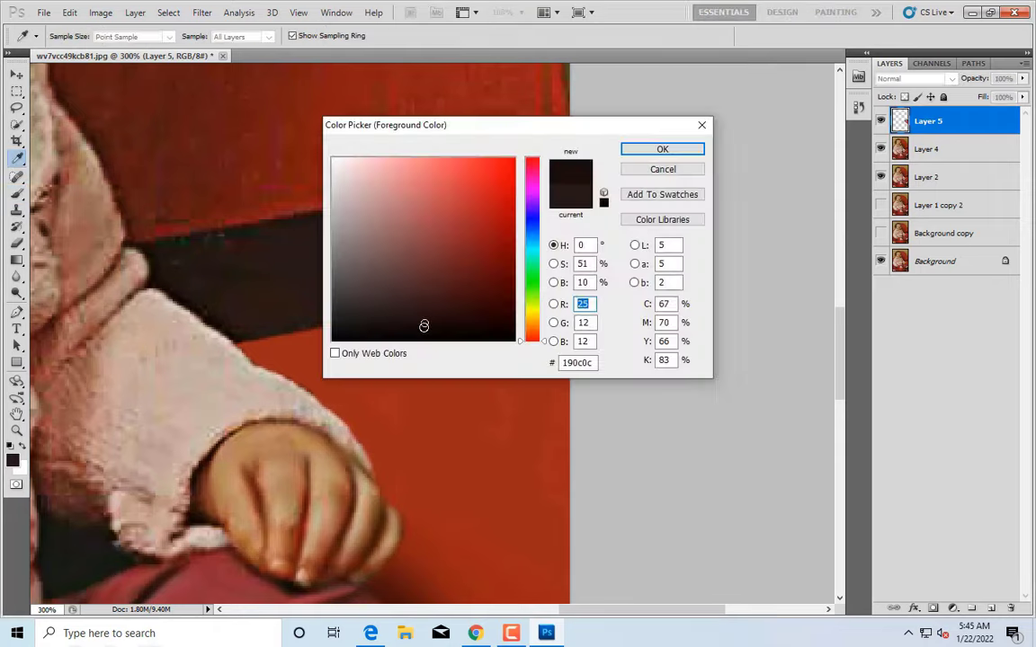
key(Return)
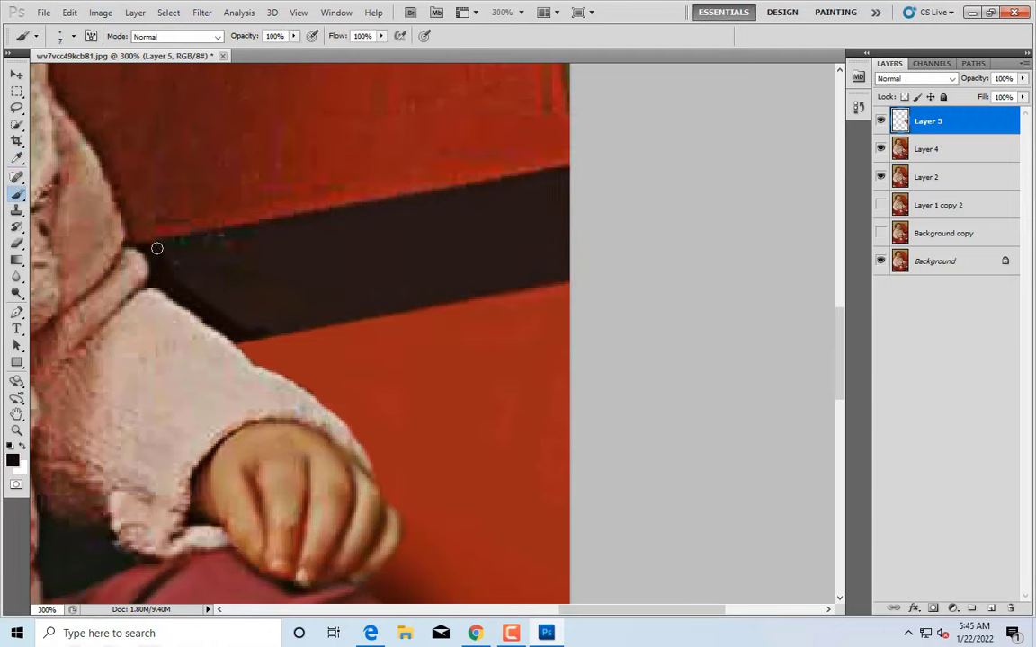
key(bracketright)
mouse_move(203, 292)
mouse_down()
mouse_move(299, 312)
mouse_move(247, 279)
mouse_up()
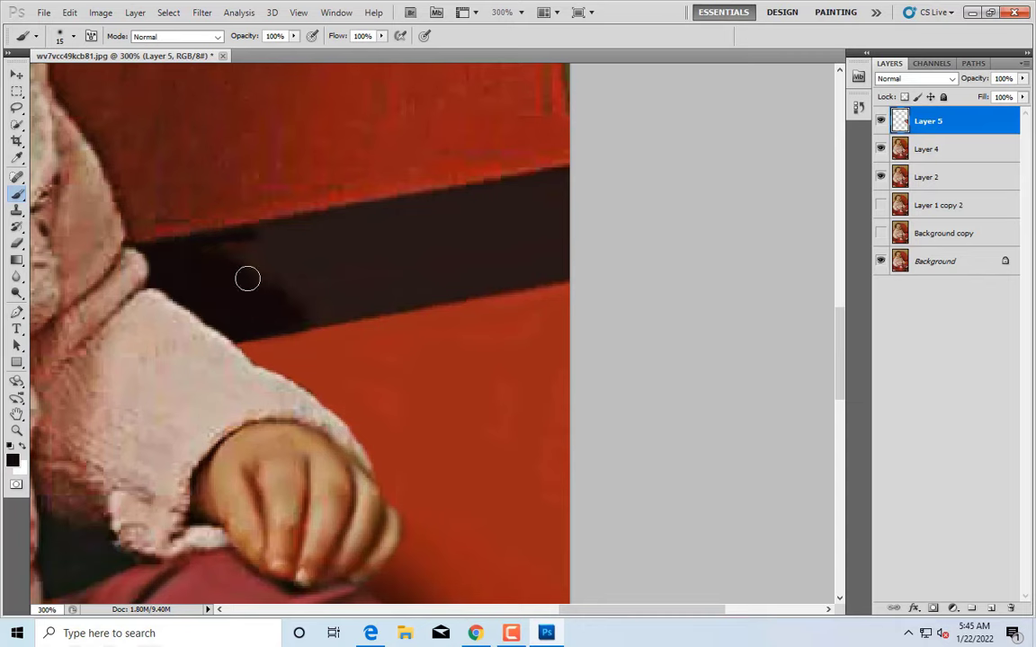
Merge Layer 4 into Layer 5 and blend the band's edge smoothly with the Mixer Brush
click(1025, 63)
click(899, 444)
right_click(16, 193)
click(72, 220)
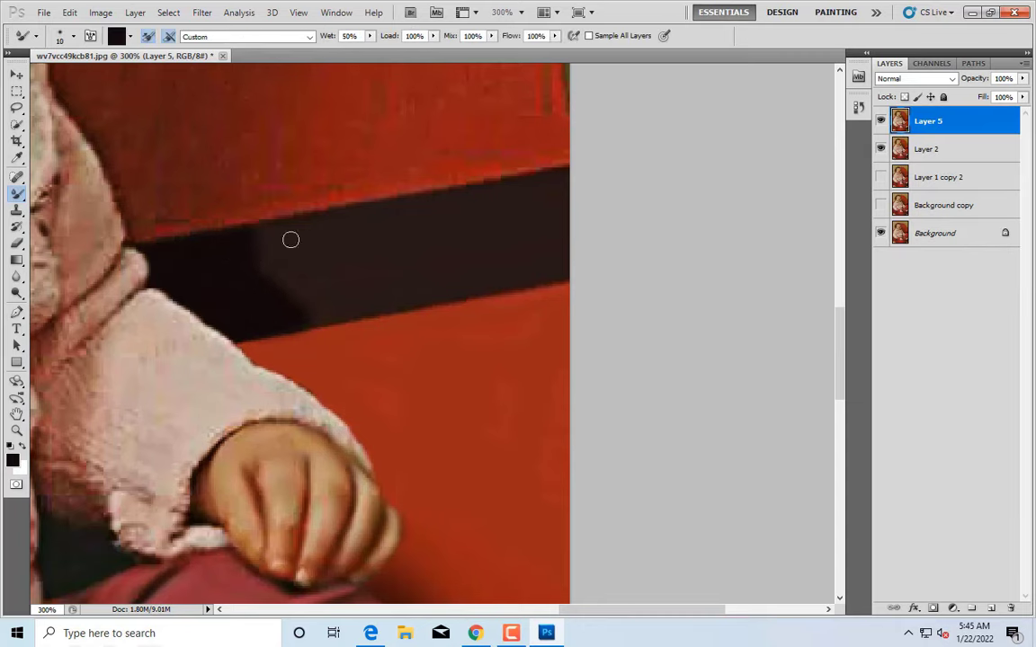
key(bracketright)
key(bracketright)
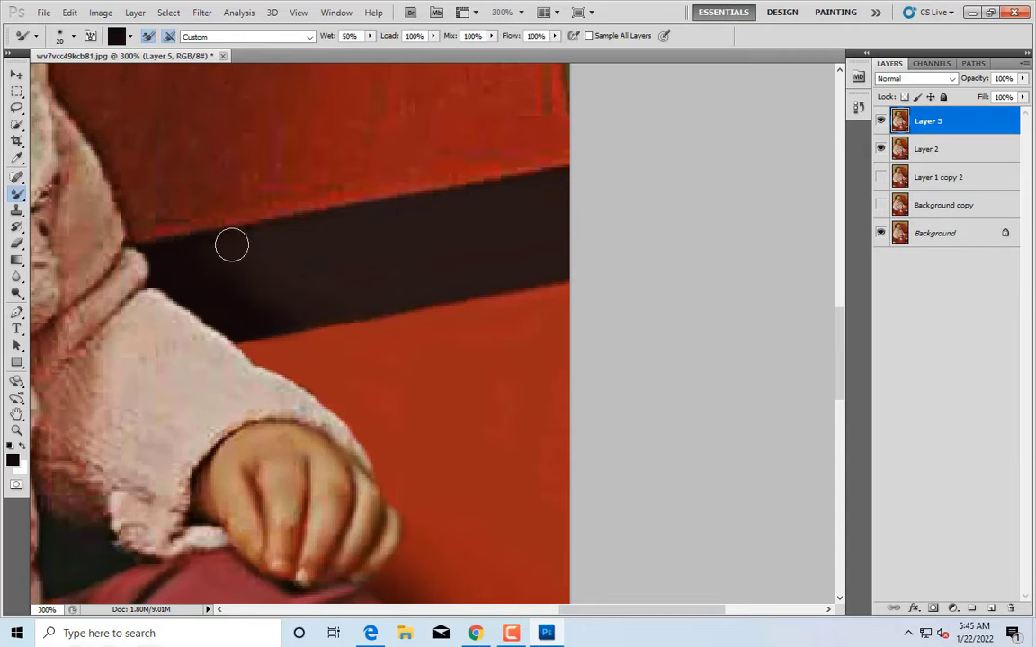
scroll(516, 238, up, 2)
key(ctrl+minus)
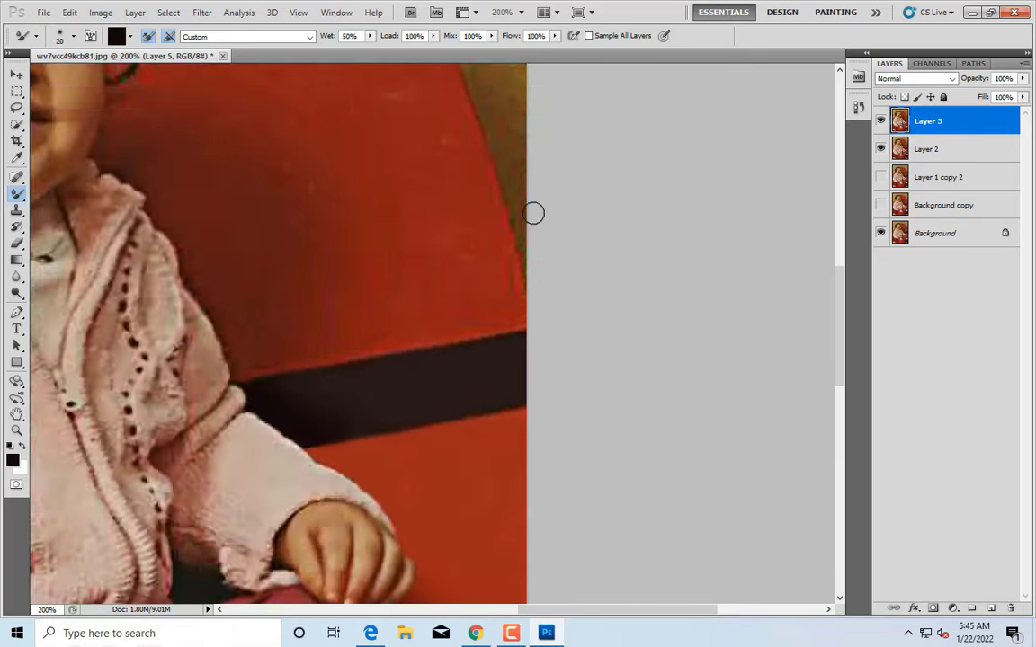
key(ctrl+plus)
key(shift+b)
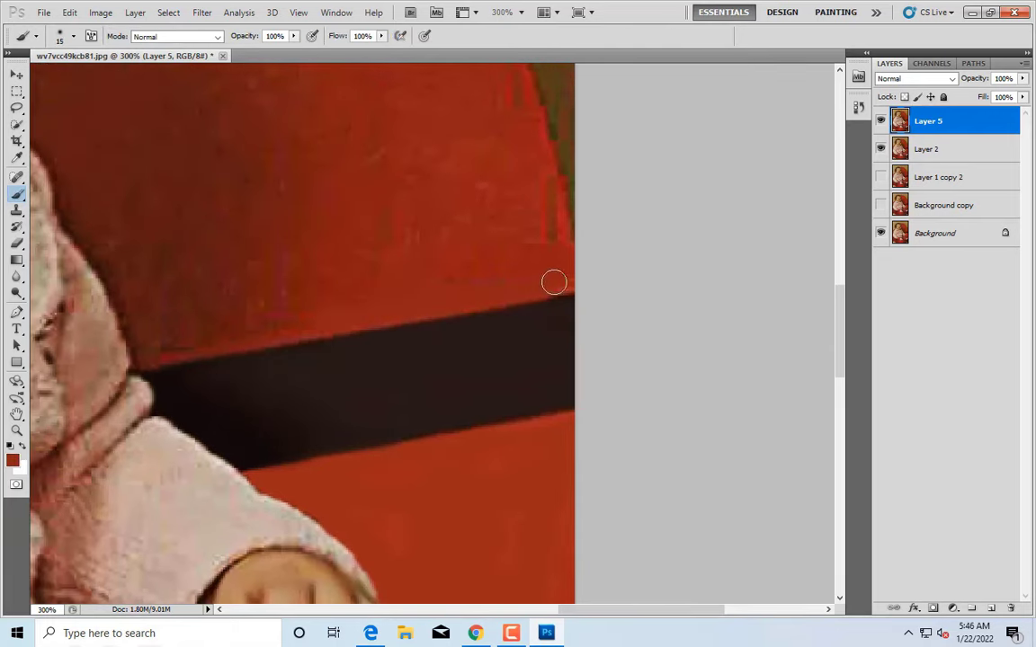
Darken the red chair into shadow beside the sleeve with a large brush on Layer 5
key(ctrl+minus)
key(bracketright)
key(bracketright)
key(bracketright)
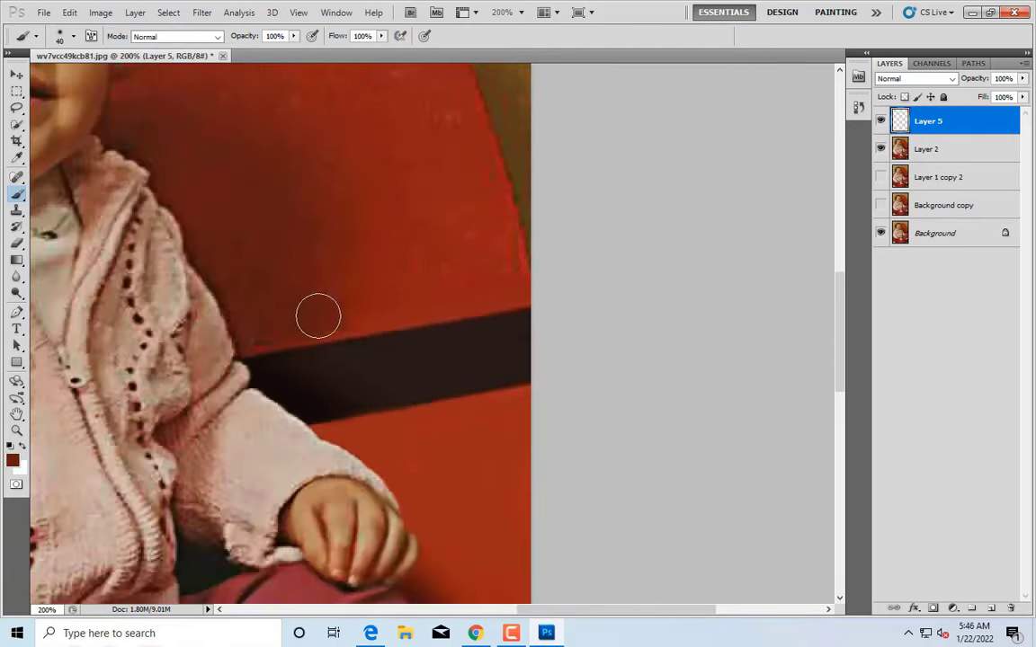
key(ctrl+alt+shift+e)
key(bracketleft)
key(bracketleft)
key(bracketleft)
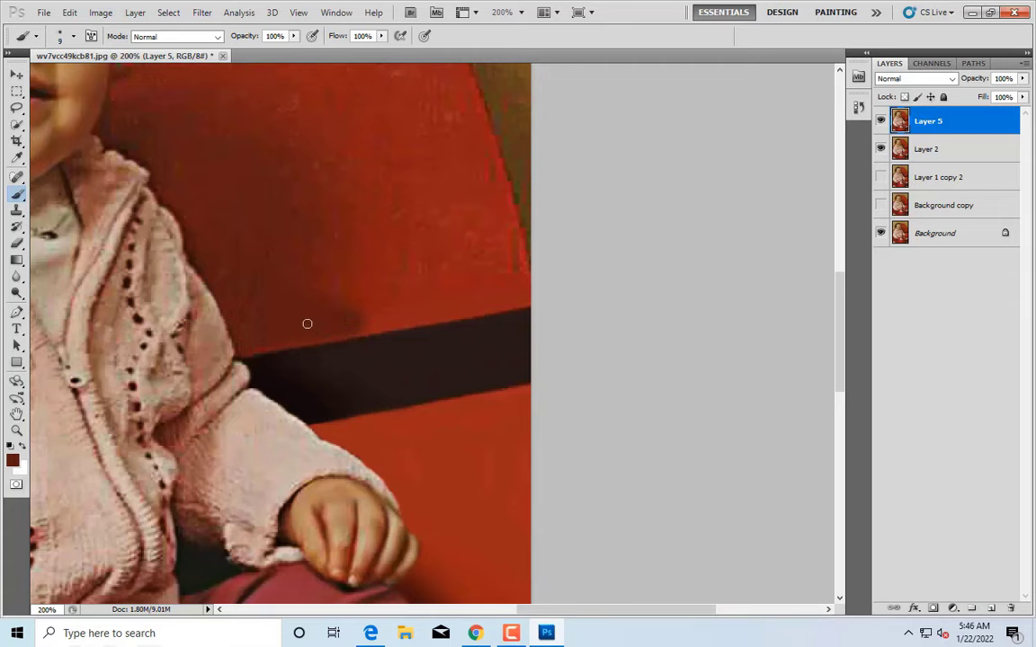
scroll(189, 258, up, 1)
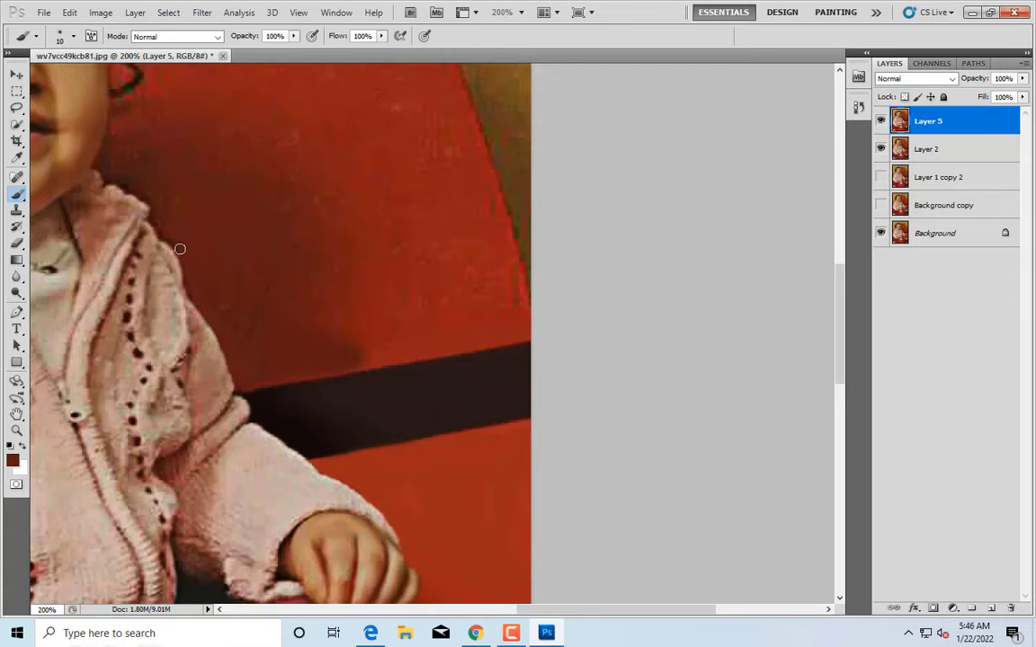
scroll(152, 218, up, 1)
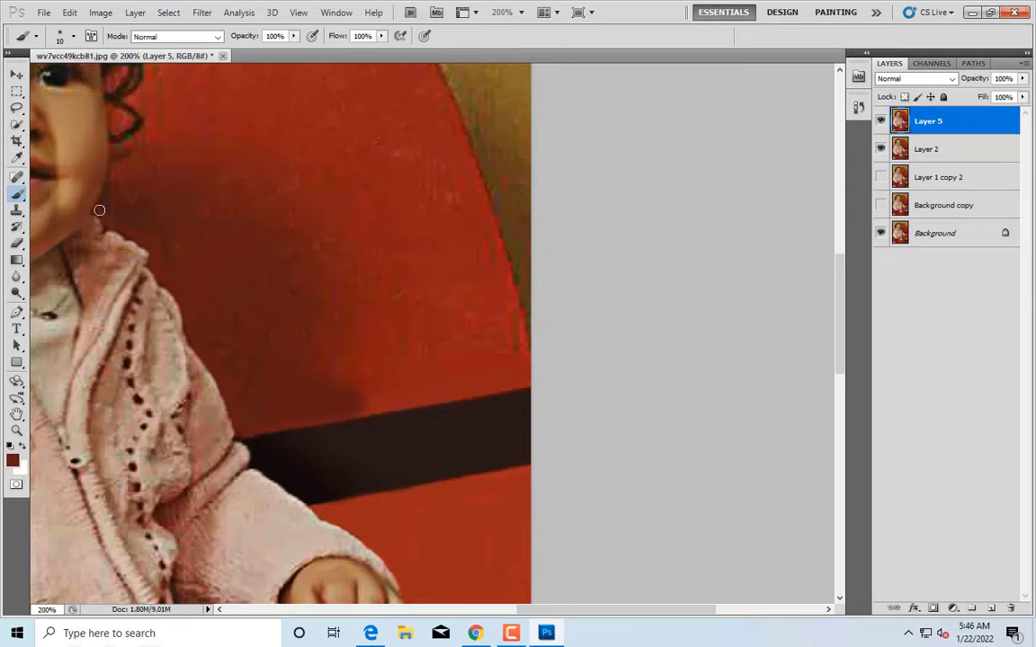
scroll(106, 228, up, 1)
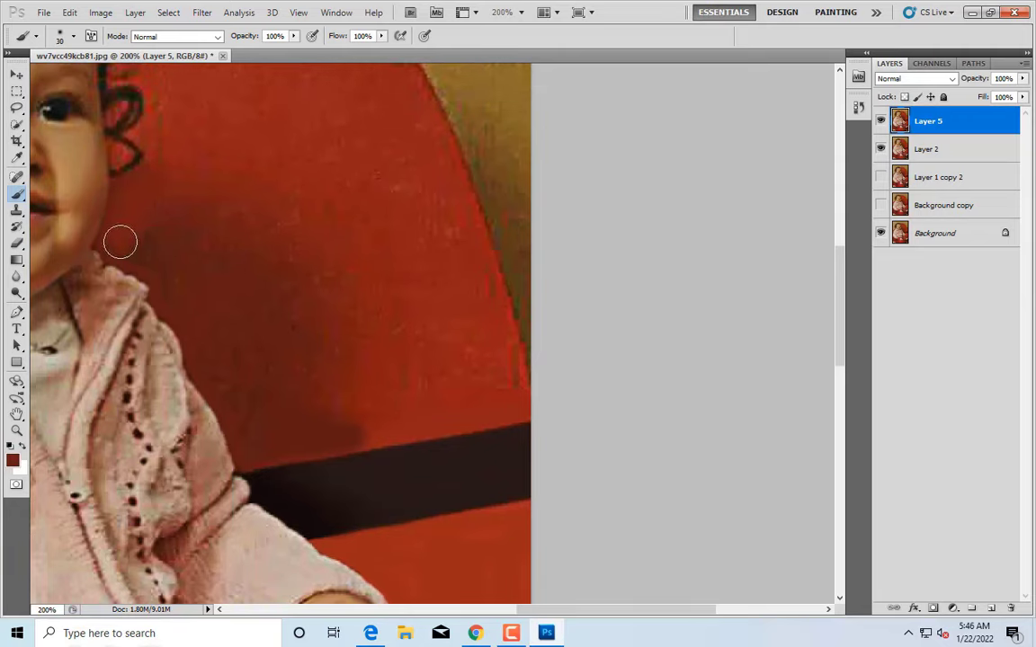
scroll(171, 277, down, 1)
mouse_move(196, 277)
mouse_down()
mouse_move(255, 372)
mouse_move(369, 373)
mouse_move(301, 243)
mouse_up()
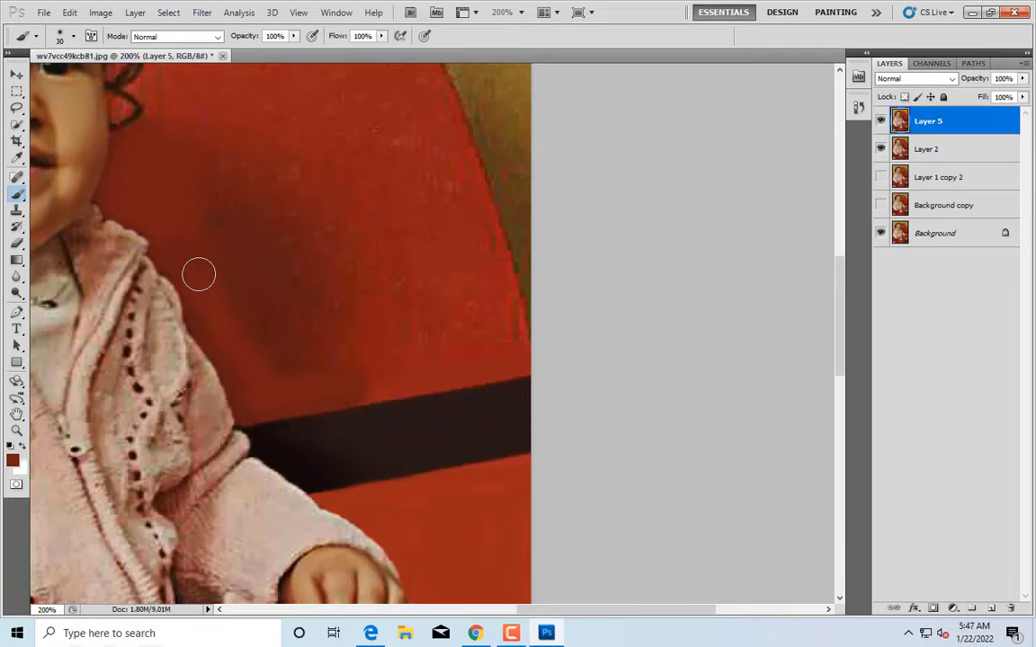
Repaint the chair back's edges in red, shrinking the brush from 30 to 10 and back
scroll(171, 270, up, 1)
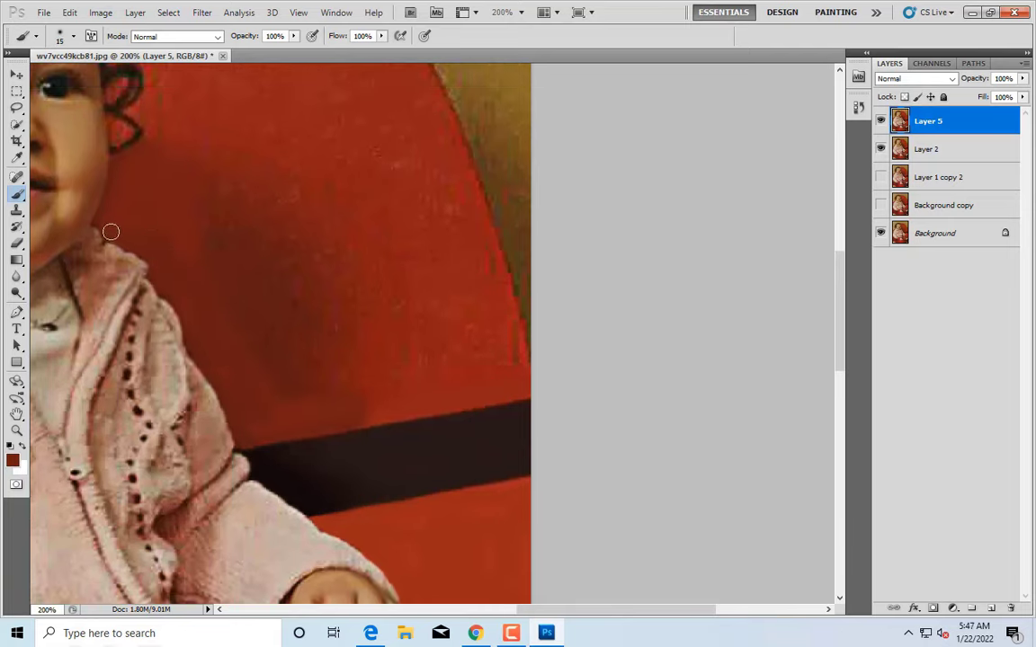
scroll(429, 240, down, 3)
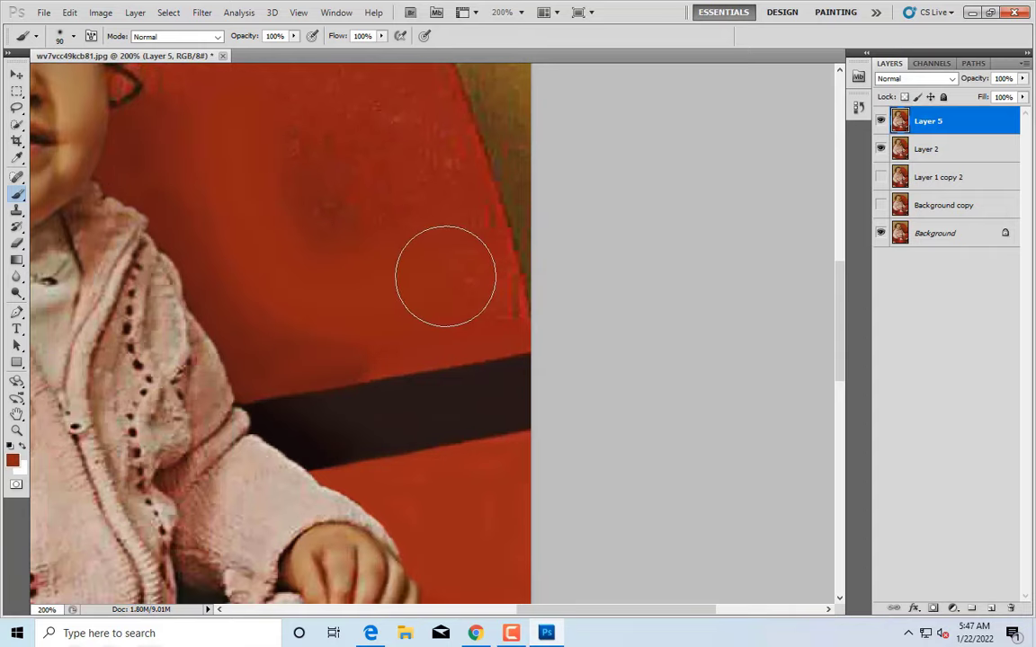
scroll(305, 365, up, 5)
scroll(297, 117, up, 2)
key(bracketleft)
key(bracketleft)
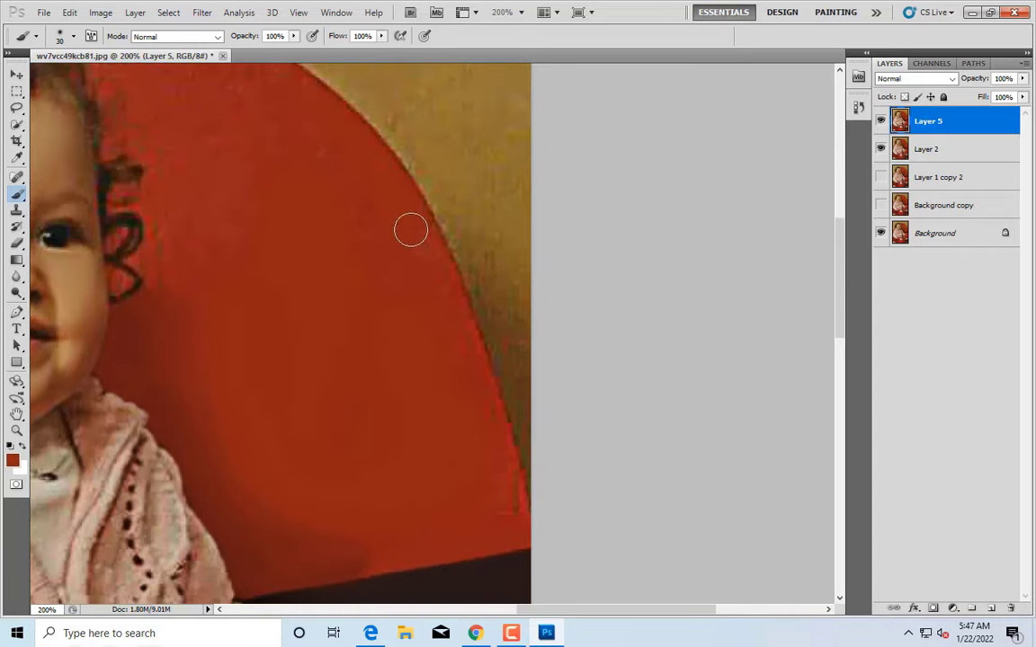
key(bracketleft)
scroll(433, 283, down, 5)
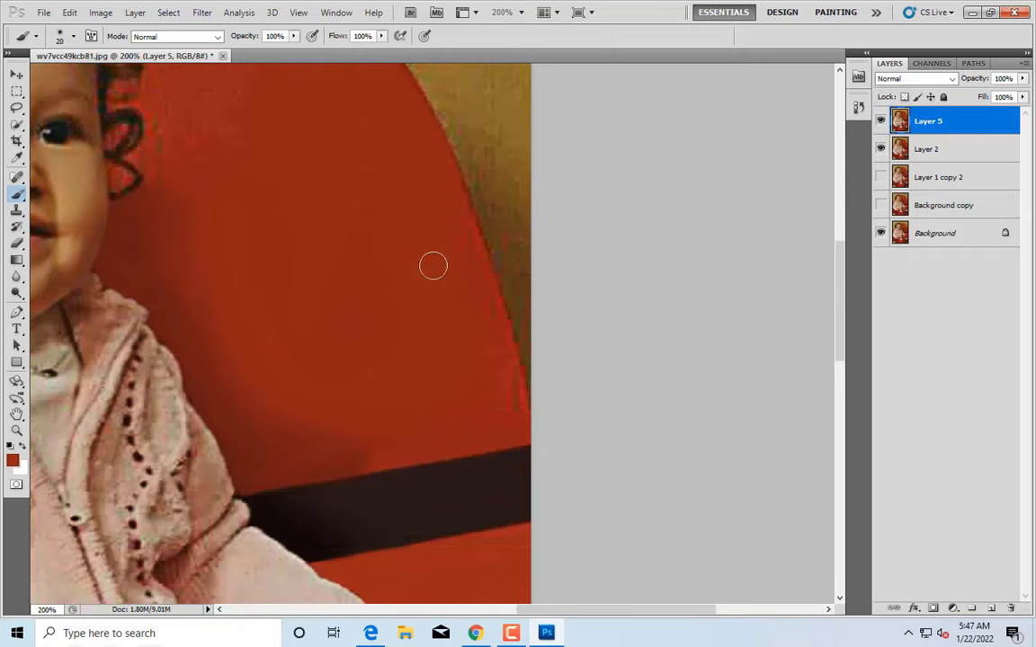
key(bracketleft)
scroll(431, 250, down, 3)
key(bracketleft)
scroll(501, 294, down, 3)
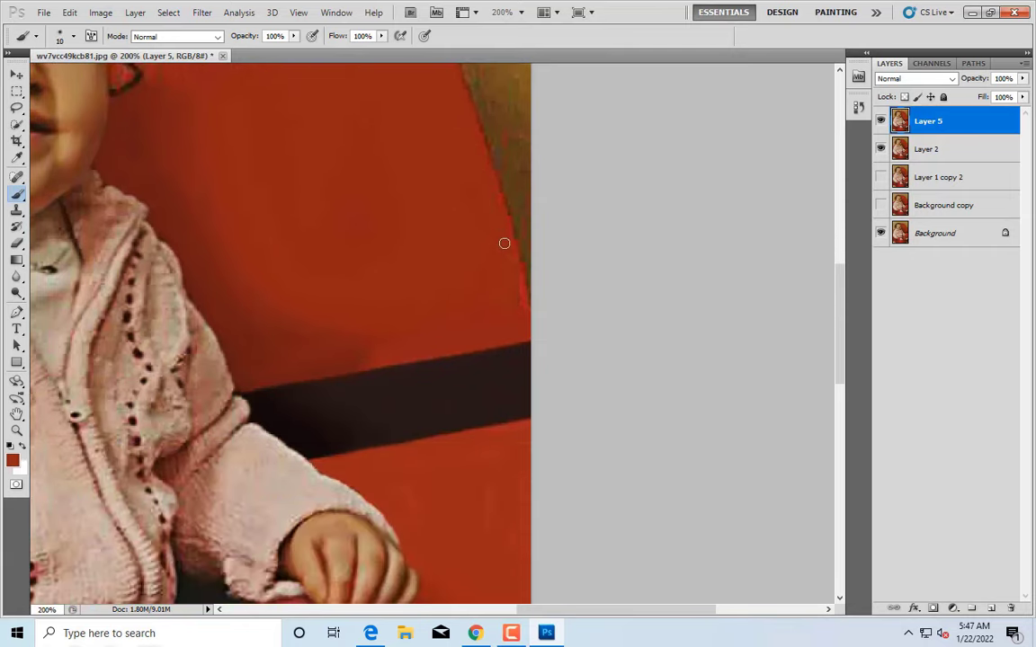
key(bracketright)
scroll(320, 292, up, 1)
scroll(178, 271, up, 8)
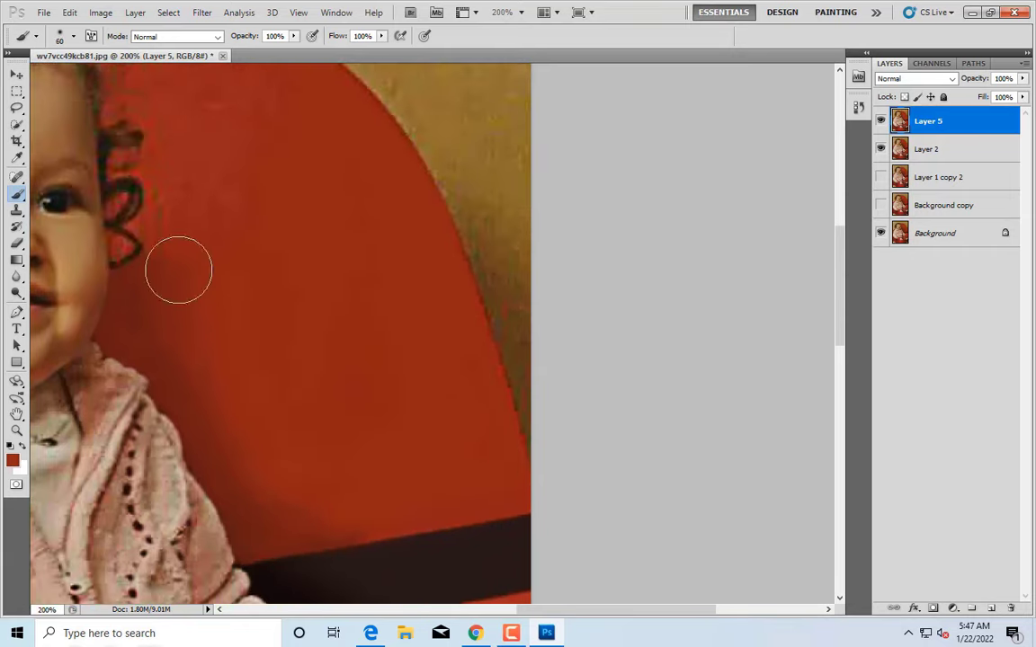
Continue evening out the red chair back with brush sizes between 25 and 40
key(bracketleft)
scroll(274, 238, up, 3)
scroll(247, 189, up, 3)
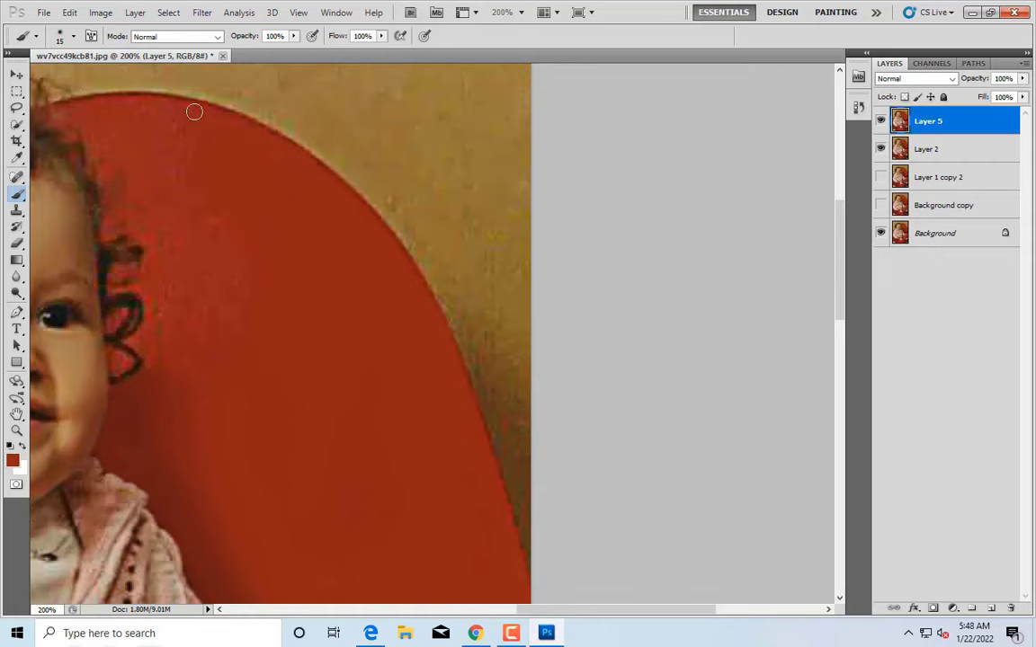
key(bracketright)
key(bracketleft)
key(bracketright)
key(bracketright)
key(bracketright)
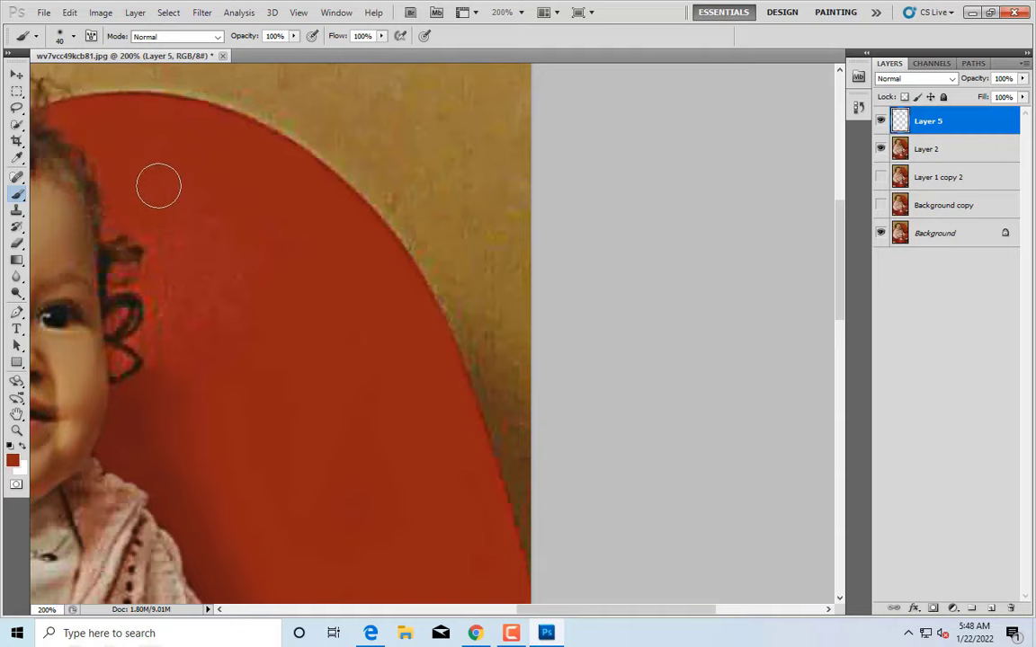
scroll(175, 236, down, 1)
key(bracketright)
key(bracketright)
key(bracketright)
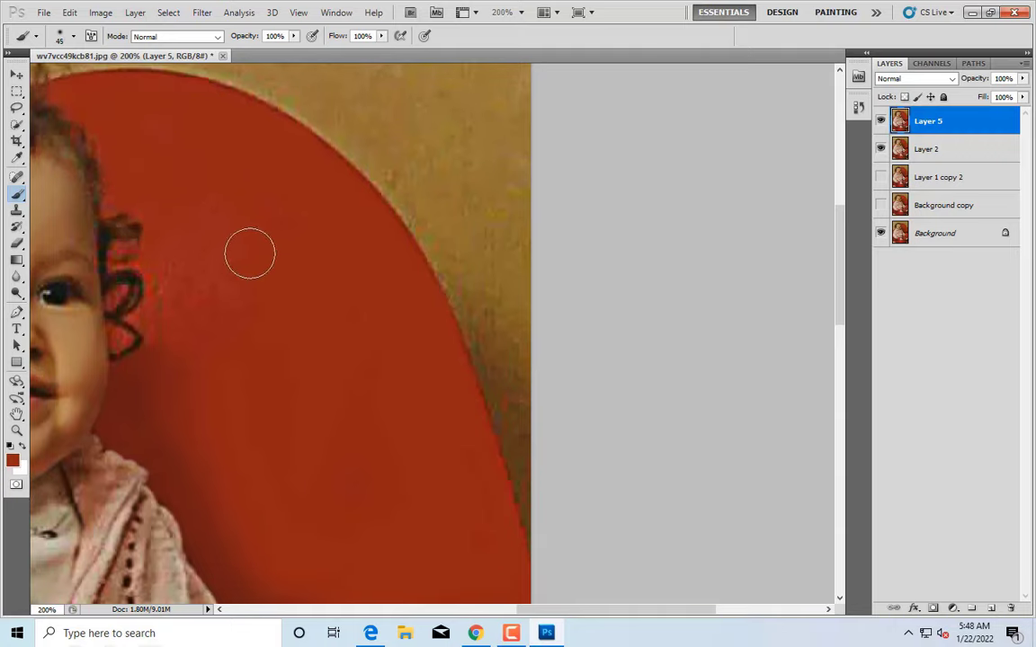
key(bracketright)
key(bracketright)
key(bracketleft)
key(bracketleft)
key(bracketleft)
key(bracketright)
key(bracketright)
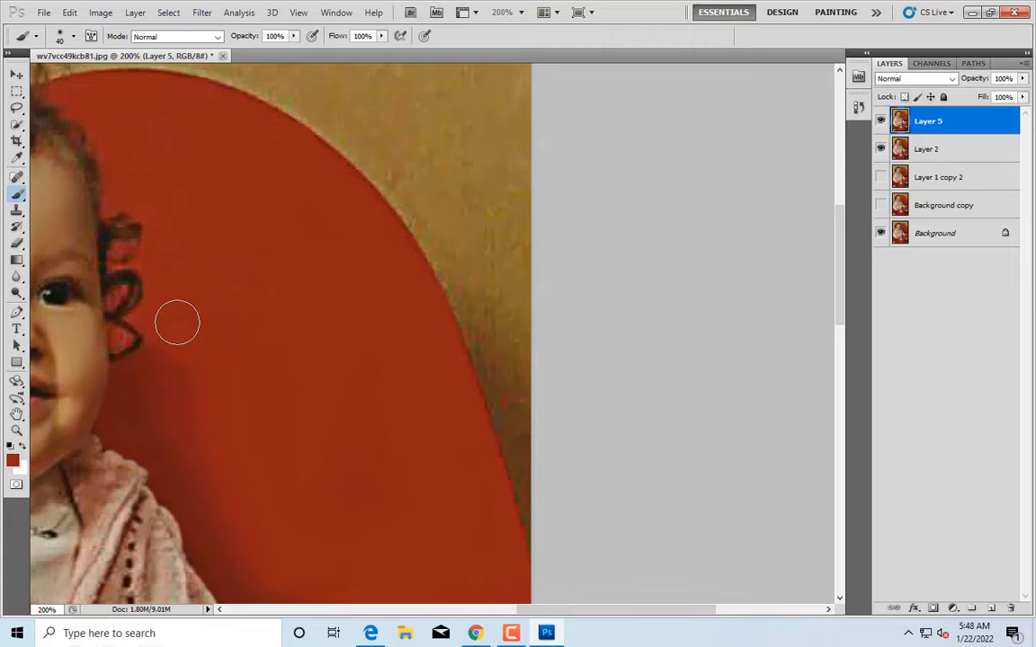
key(ctrl+minus)
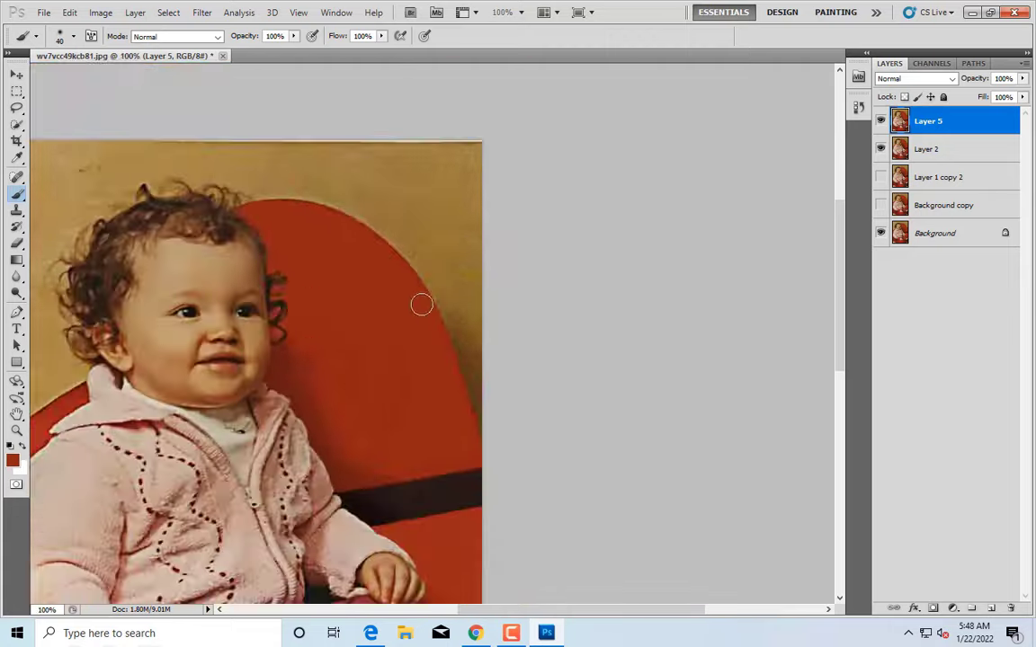
key(ctrl+plus)
scroll(192, 252, down, 1)
Smooth the chair back's red surface with the Mixer Brush at sizes 60–80
key(shift+b)
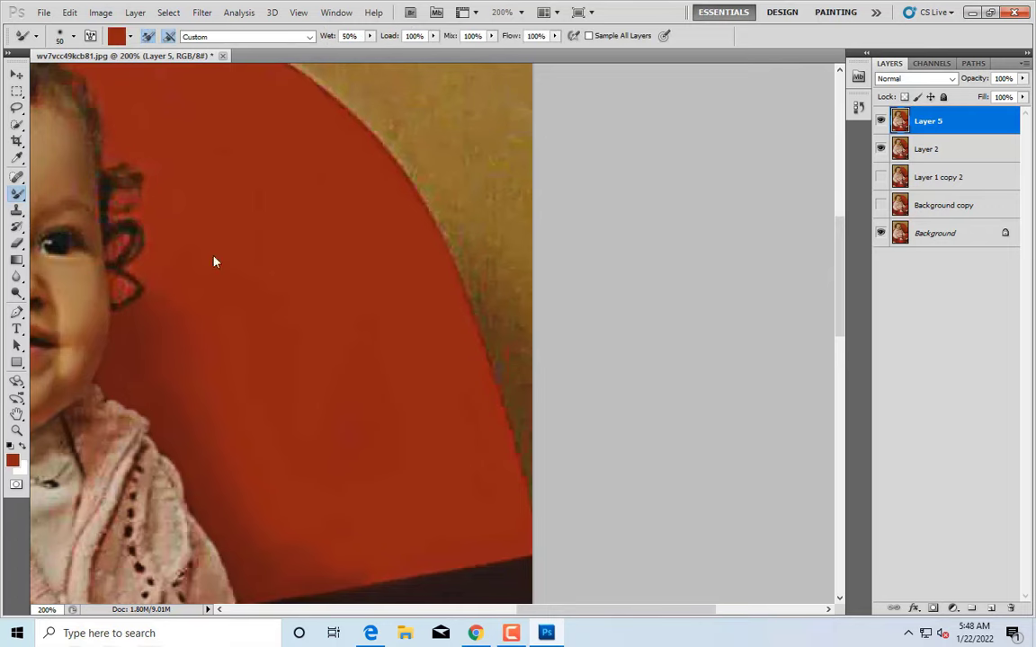
key(bracketright)
key(bracketright)
key(bracketright)
scroll(270, 360, down, 1)
scroll(225, 324, down, 1)
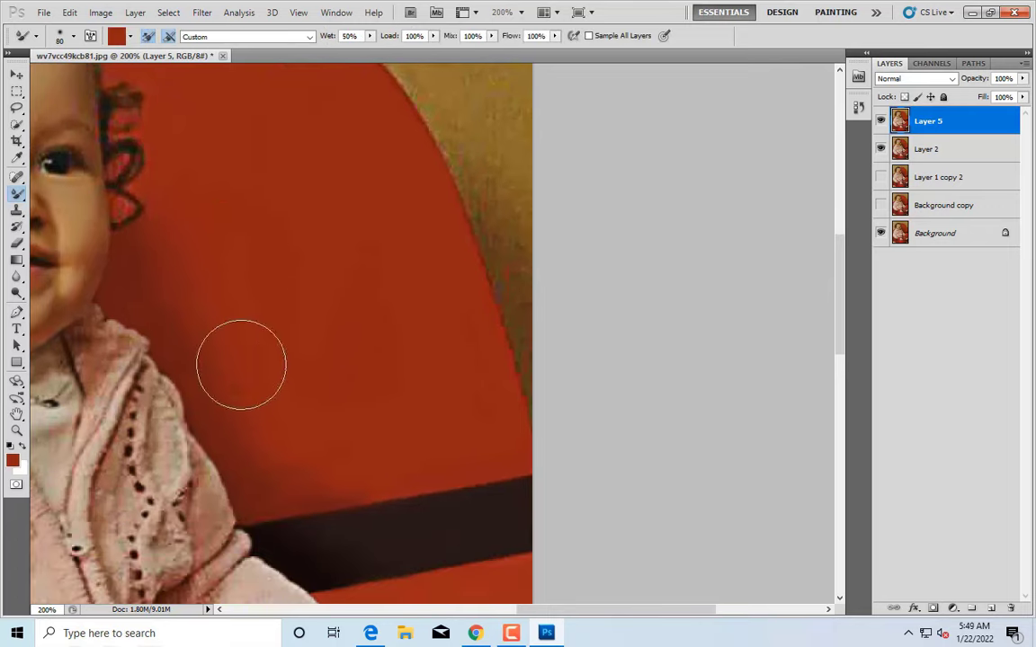
key(bracketleft)
key(bracketleft)
scroll(360, 414, up, 2)
scroll(427, 396, up, 4)
scroll(414, 342, up, 4)
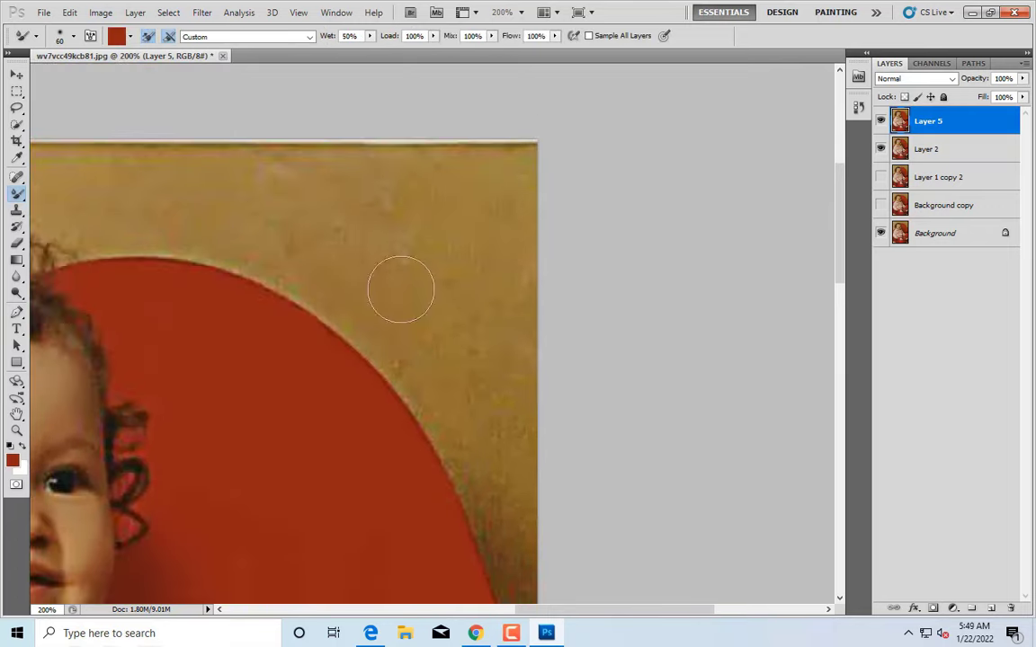
right_click(16, 193)
Switch to the Brush Tool and sample the tan wall colour, sizing the brush to about 40
click(81, 190)
alt+click(431, 198)
key(bracketright)
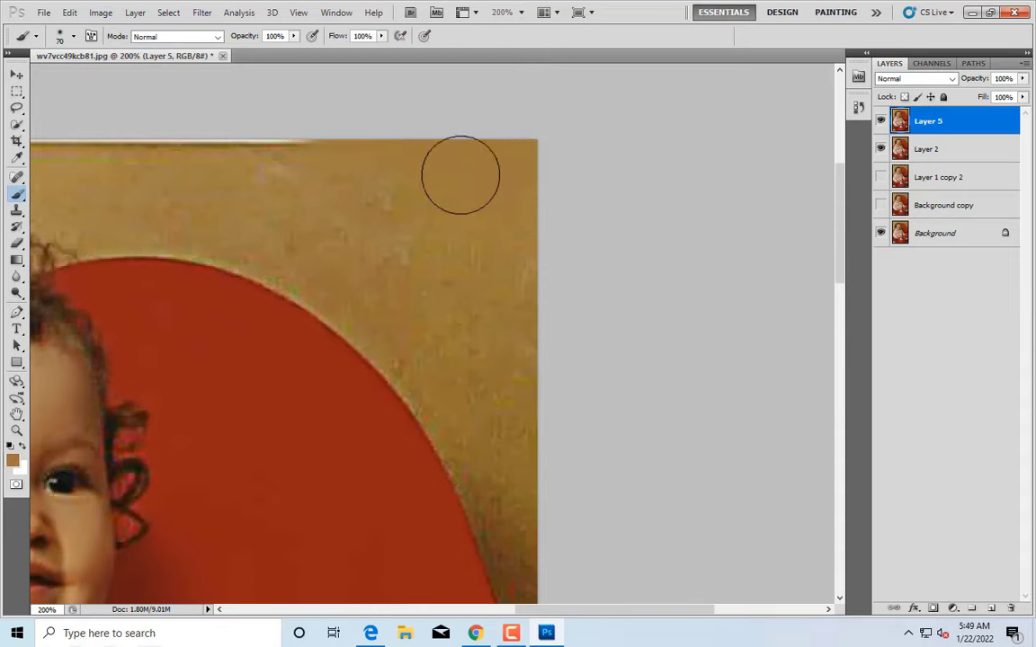
key(bracketleft)
scroll(513, 252, down, 1)
key(bracketleft)
scroll(405, 243, down, 2)
key(bracketleft)
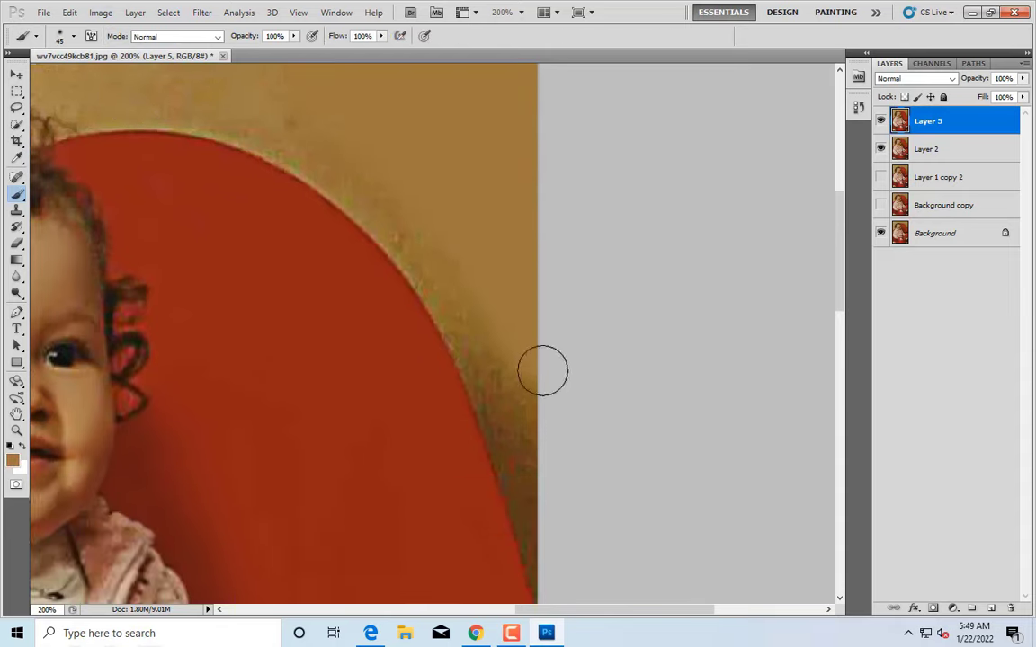
key(bracketleft)
scroll(544, 350, down, 2)
key(bracketright)
Sample a lighter tan and paint over the dark fringe on the chair edge at size 15, redoing one stroke
alt+click(438, 186)
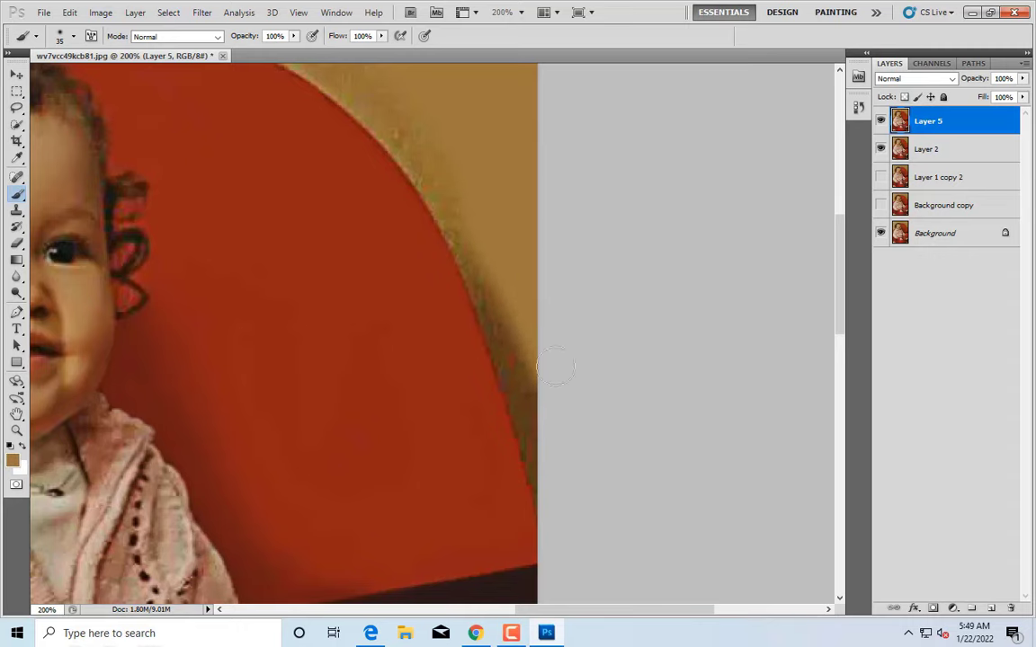
scroll(450, 207, down, 1)
key(bracketleft)
key(bracketleft)
key(bracketleft)
scroll(445, 144, down, 1)
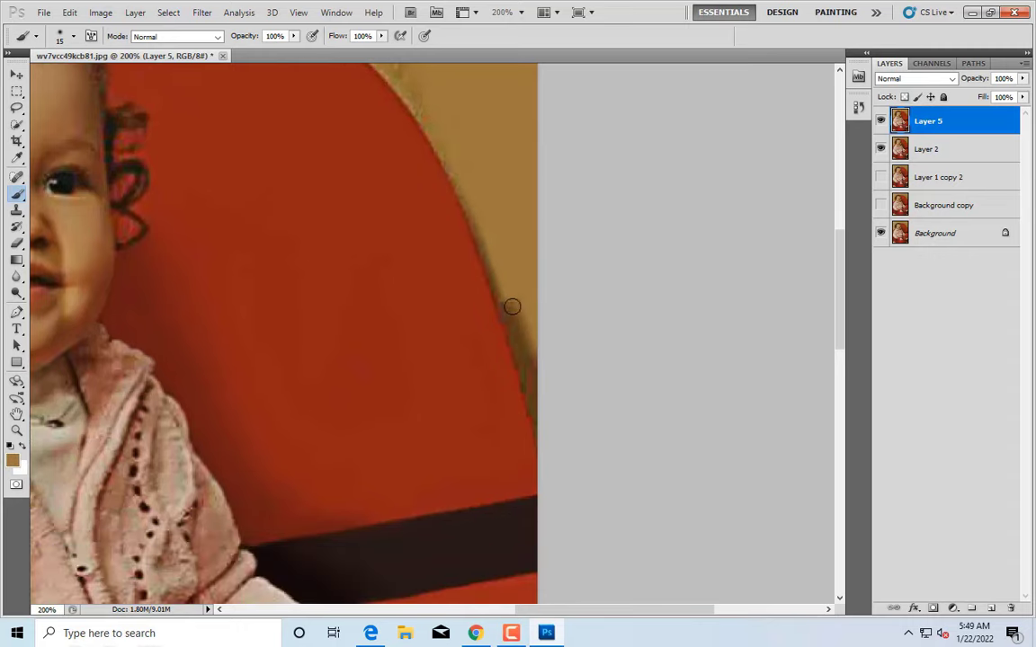
drag(460, 189, 484, 249)
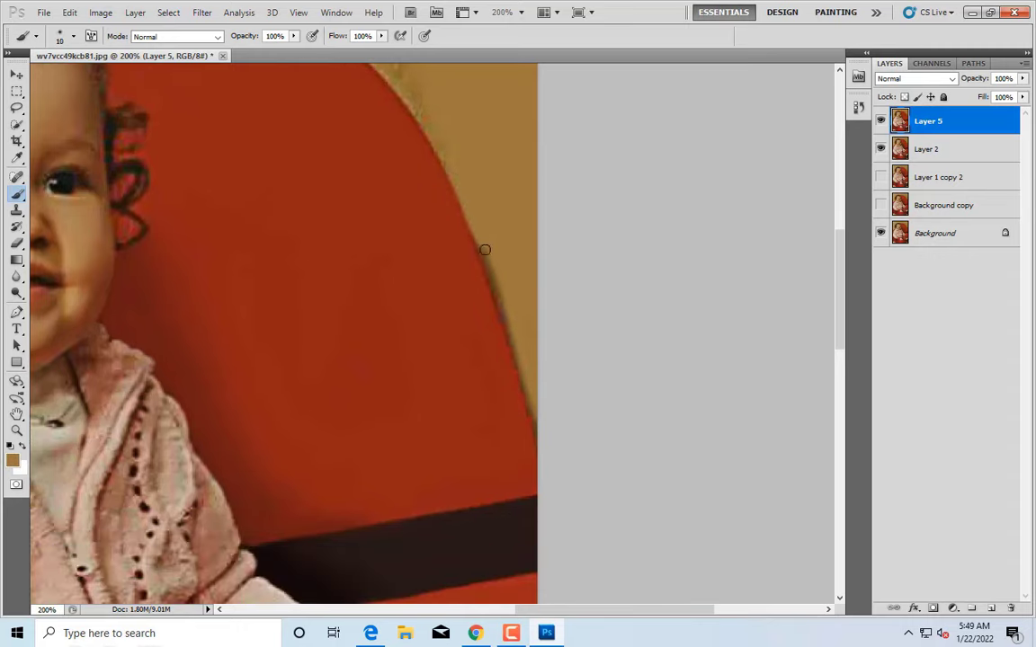
key(ctrl+alt+z)
key(ctrl+alt+z)
drag(503, 294, 472, 194)
Continue cleaning the chair back's curved edge with tan, varying the brush between 15 and 40
scroll(477, 222, down, 1)
key(bracketright)
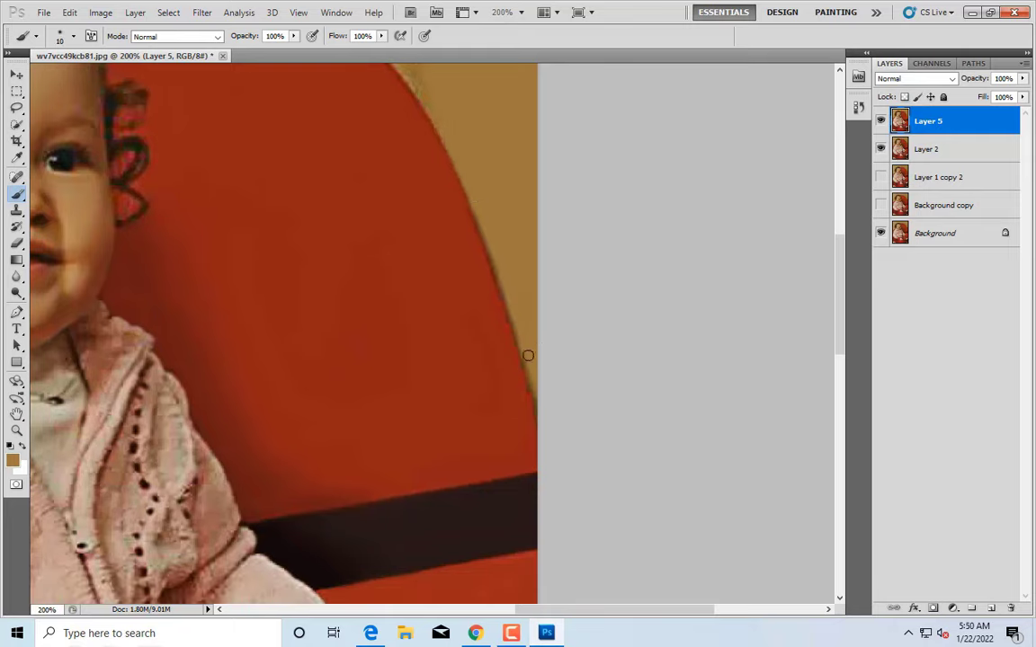
scroll(486, 288, up, 8)
key(bracketright)
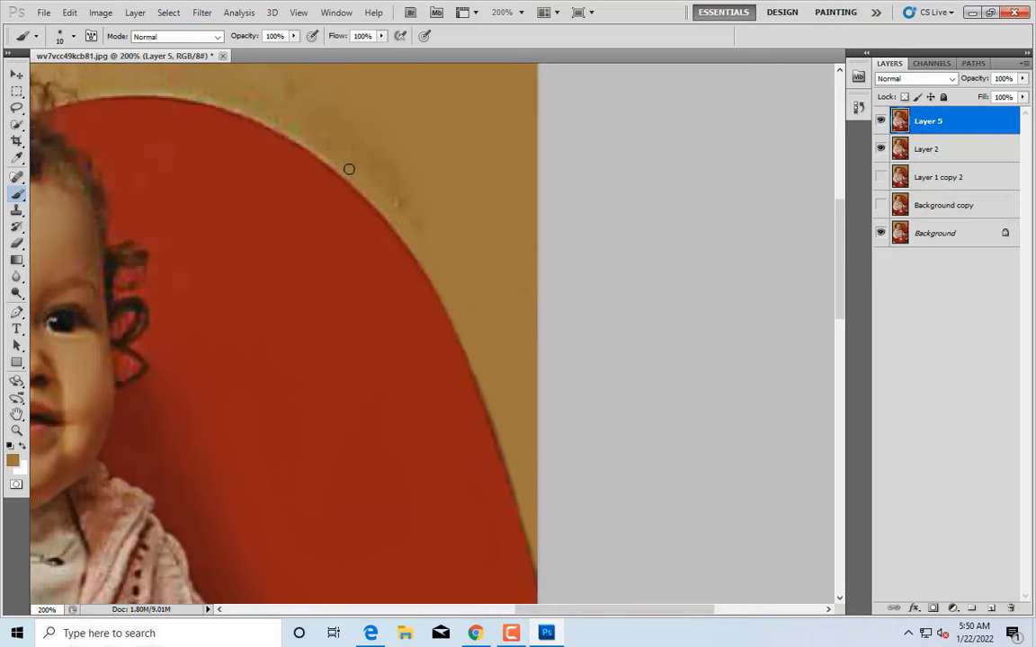
key(bracketright)
scroll(437, 227, up, 2)
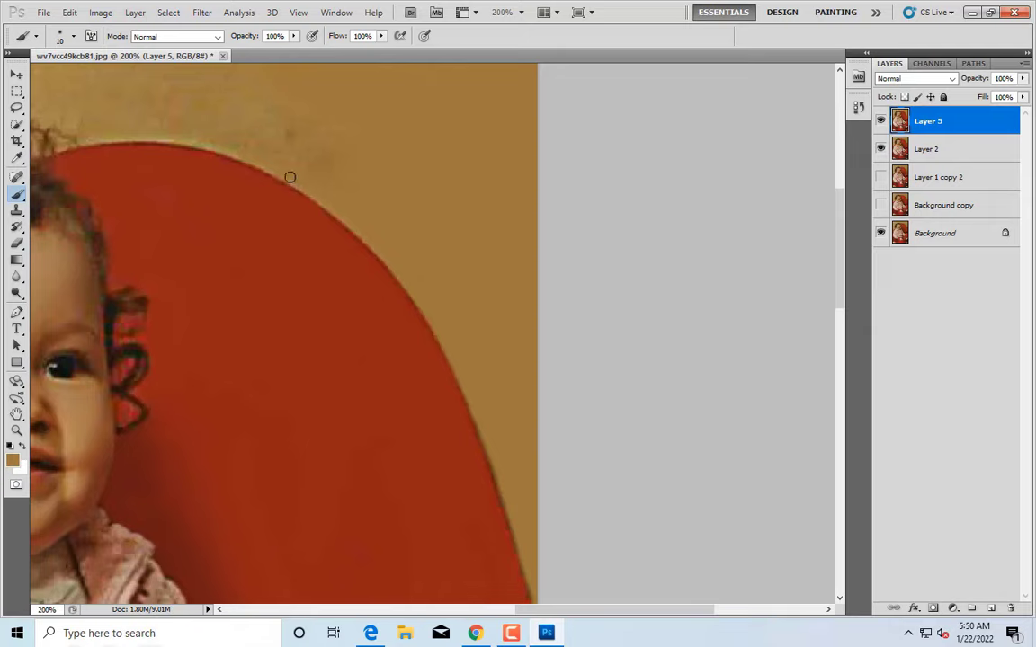
key(bracketright)
key(bracketright)
key(bracketright)
scroll(118, 143, up, 2)
scroll(324, 360, left, 4)
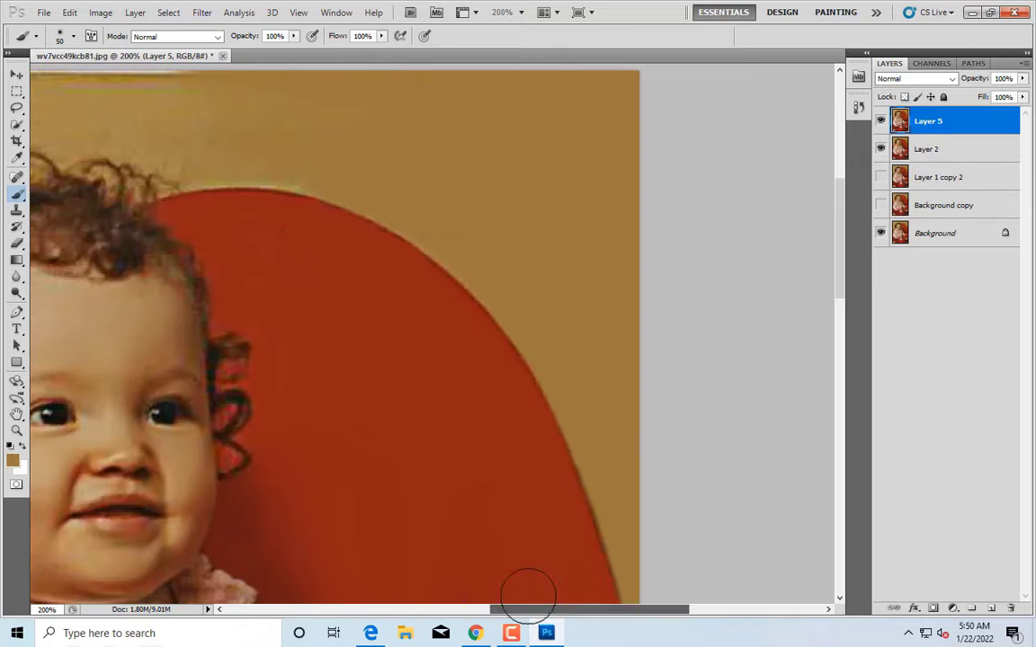
key(bracketleft)
key(bracketleft)
key(bracketleft)
scroll(495, 261, up, 2)
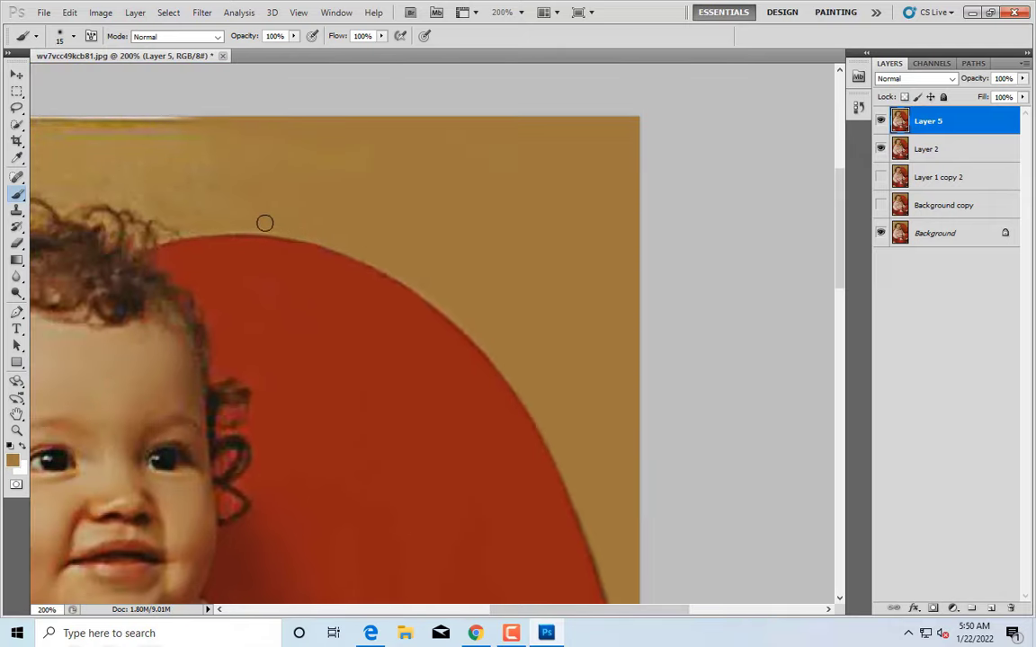
Paint tan over the wall along the left curls on Layer 5, sizing the brush between 10 and 175
key(bracketright)
key(bracketright)
key(bracketright)
scroll(344, 245, up, 2)
scroll(297, 270, left, 1)
scroll(240, 241, left, 3)
scroll(240, 241, up, 1)
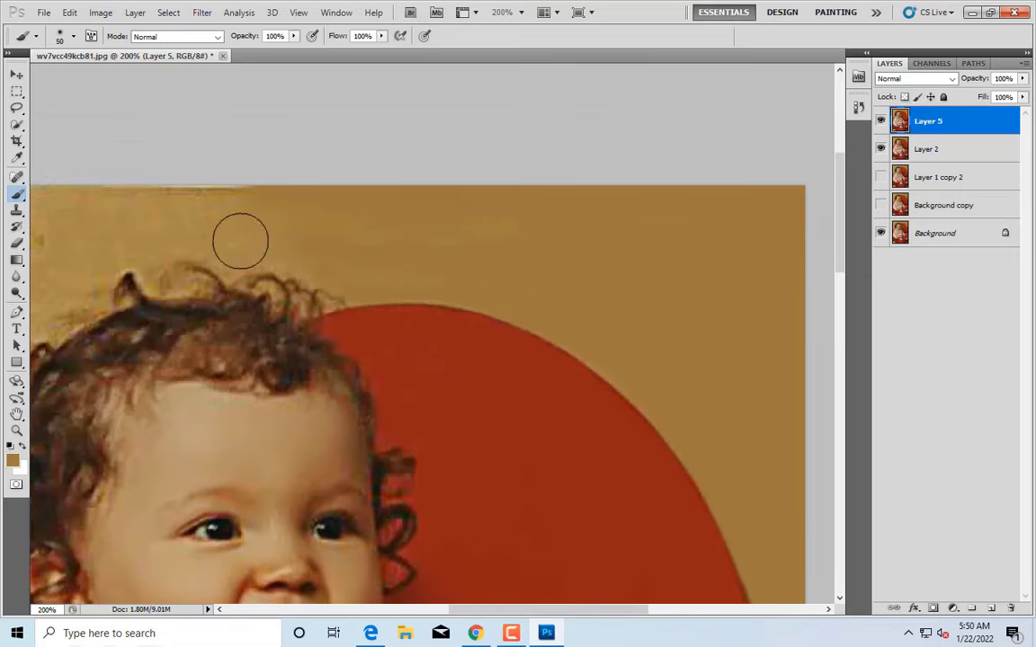
key(bracketleft)
key(bracketleft)
key(bracketleft)
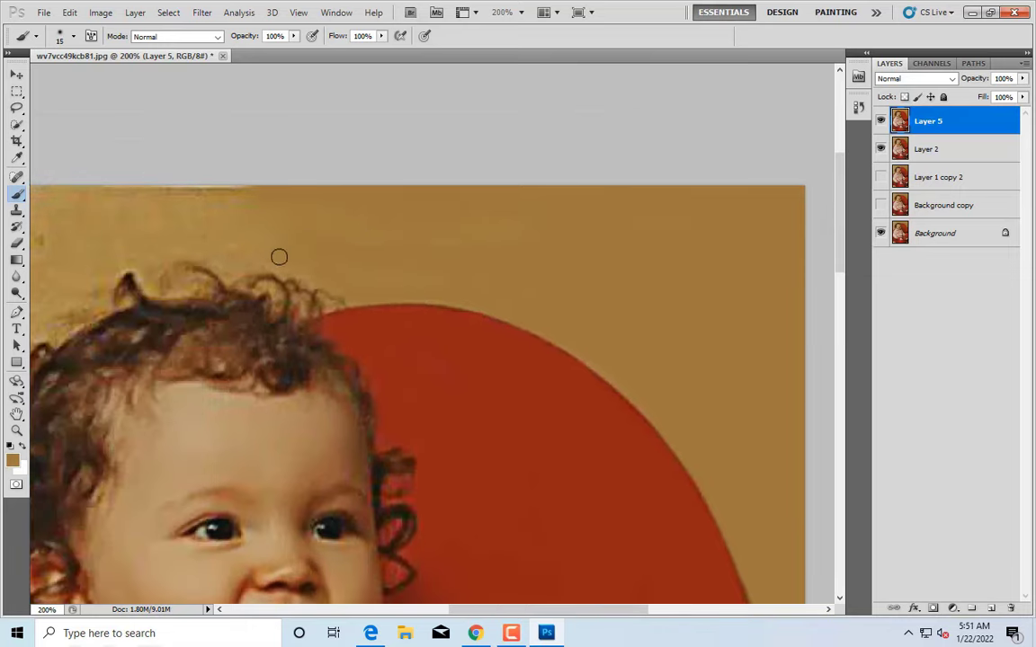
key(bracketright)
key(bracketright)
key(bracketright)
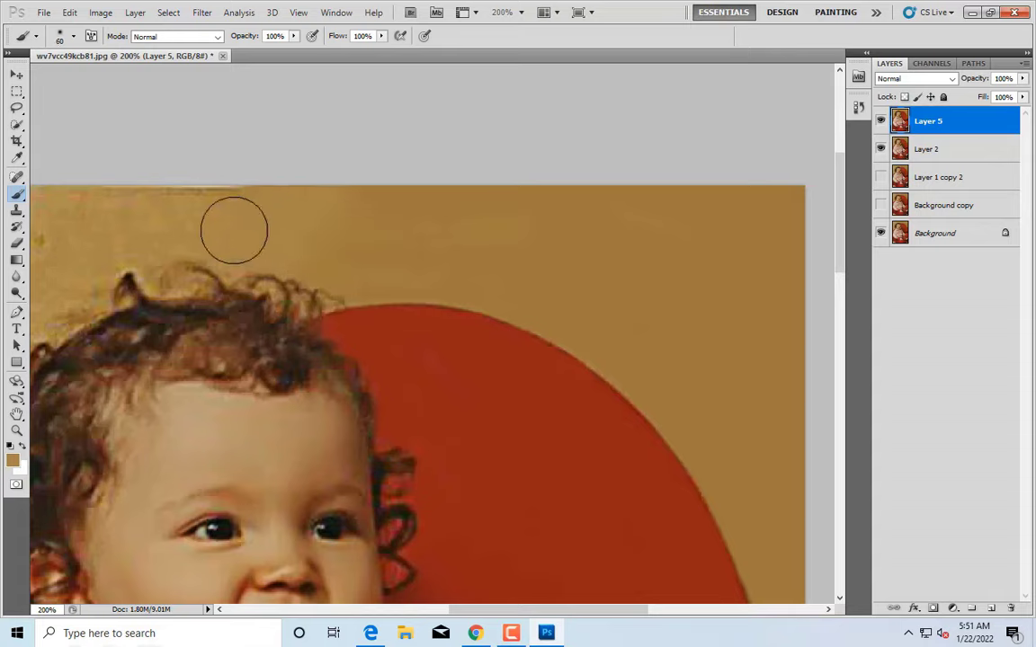
key(bracketleft)
key(bracketleft)
key(bracketleft)
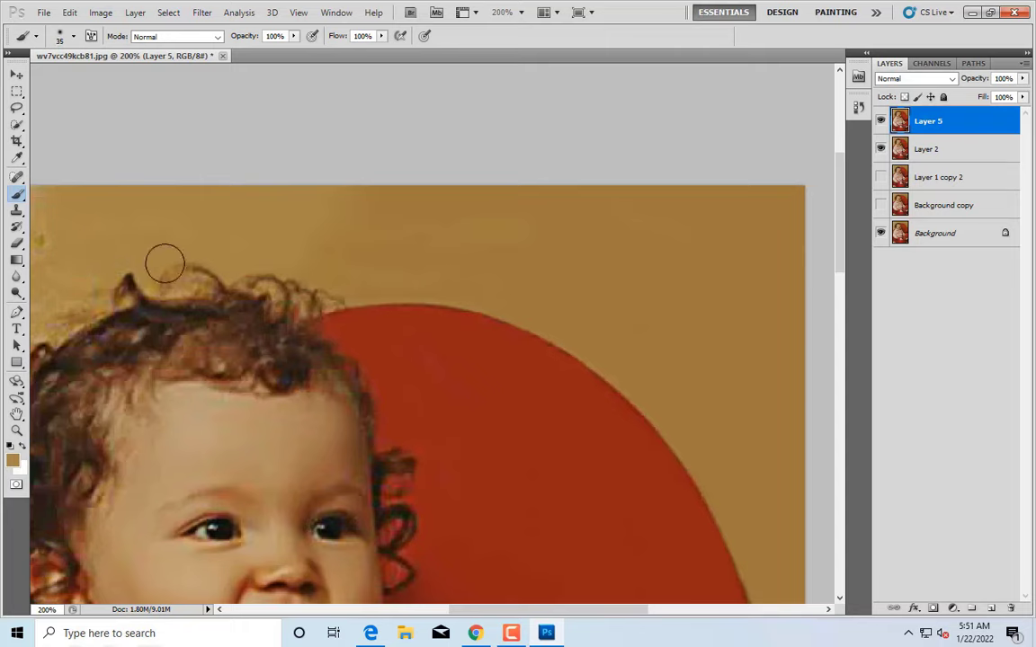
drag(527, 610, 424, 609)
key(bracketright)
key(bracketright)
key(bracketright)
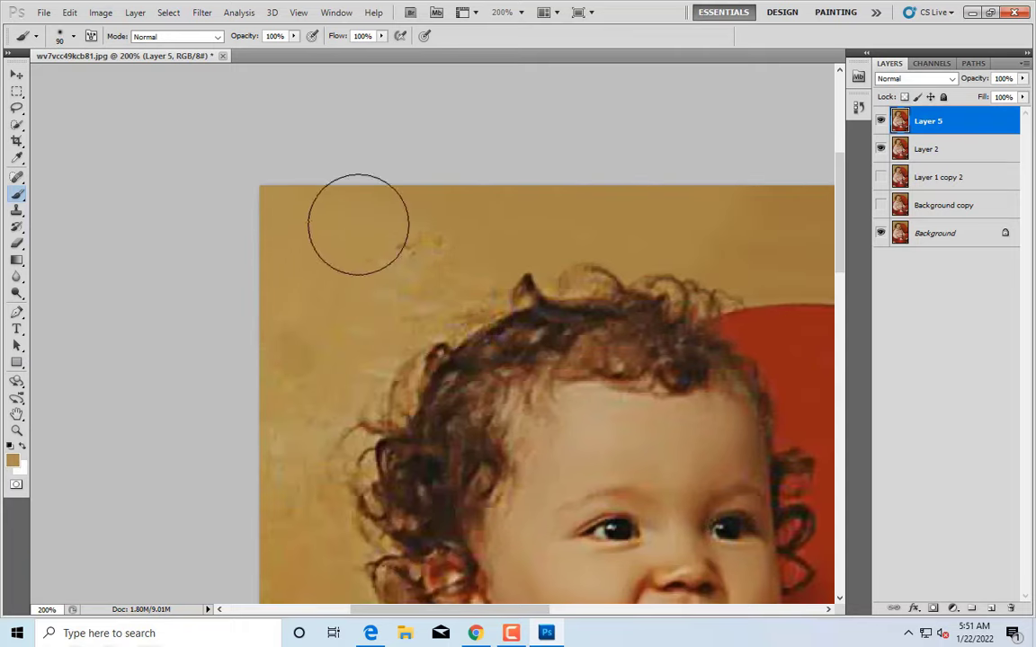
scroll(396, 220, down, 1)
key(bracketright)
key(bracketright)
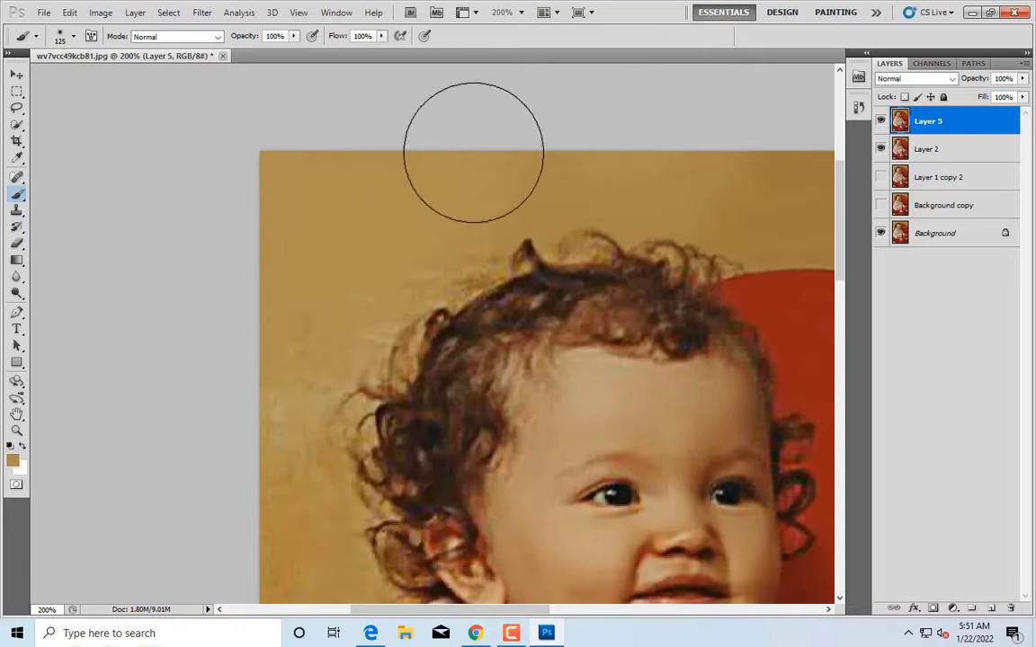
key(bracketright)
key(bracketright)
scroll(362, 195, down, 2)
key(bracketleft)
key(bracketleft)
key(bracketleft)
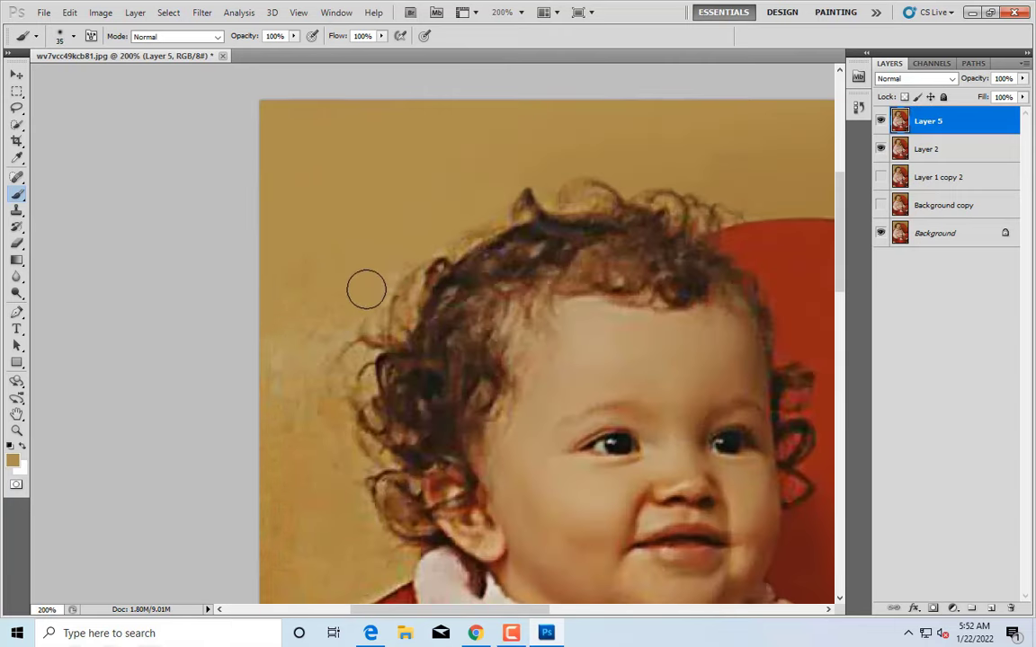
Smooth the tan wall further down the curls with a 25–60 brush, using finer sizes at hair edges
scroll(337, 246, down, 2)
key(bracketright)
key(bracketright)
key(bracketright)
scroll(296, 251, down, 1)
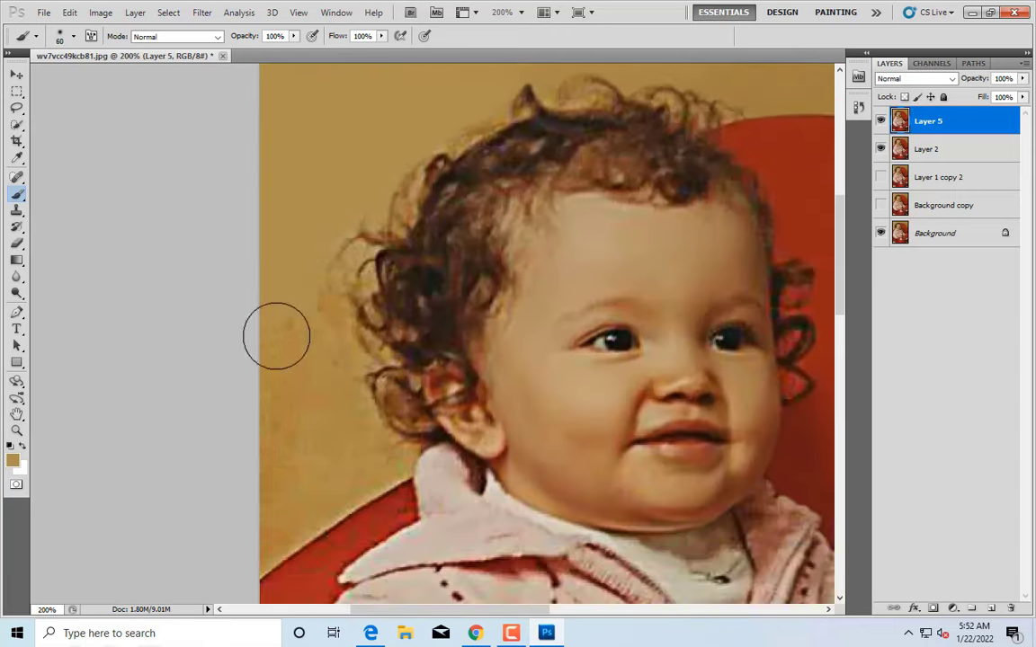
key(bracketleft)
scroll(359, 160, down, 1)
key(bracketleft)
key(bracketleft)
key(bracketleft)
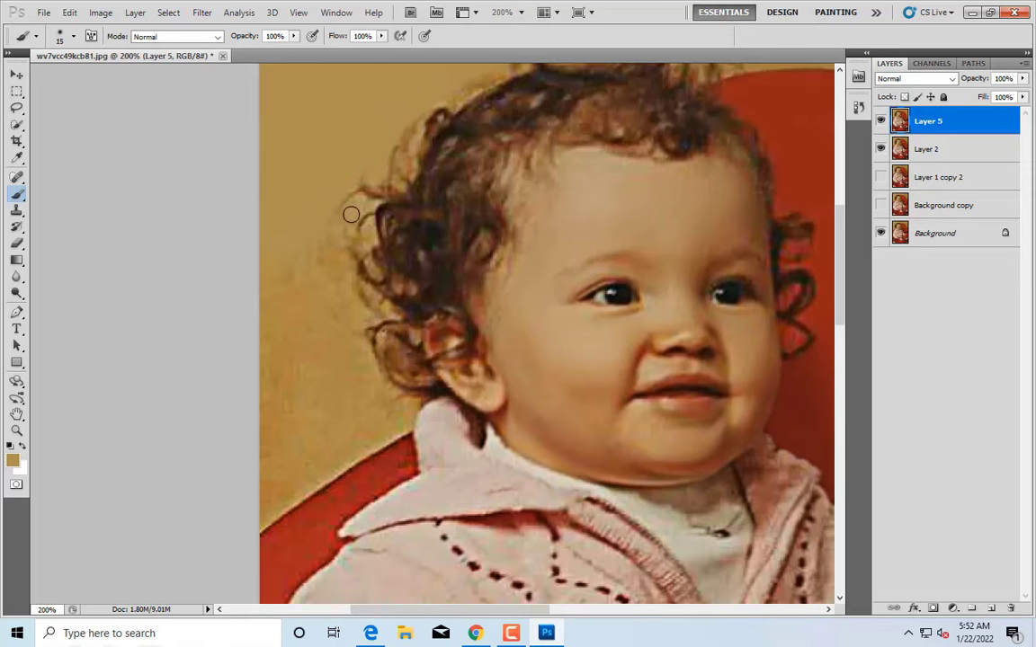
key(bracketright)
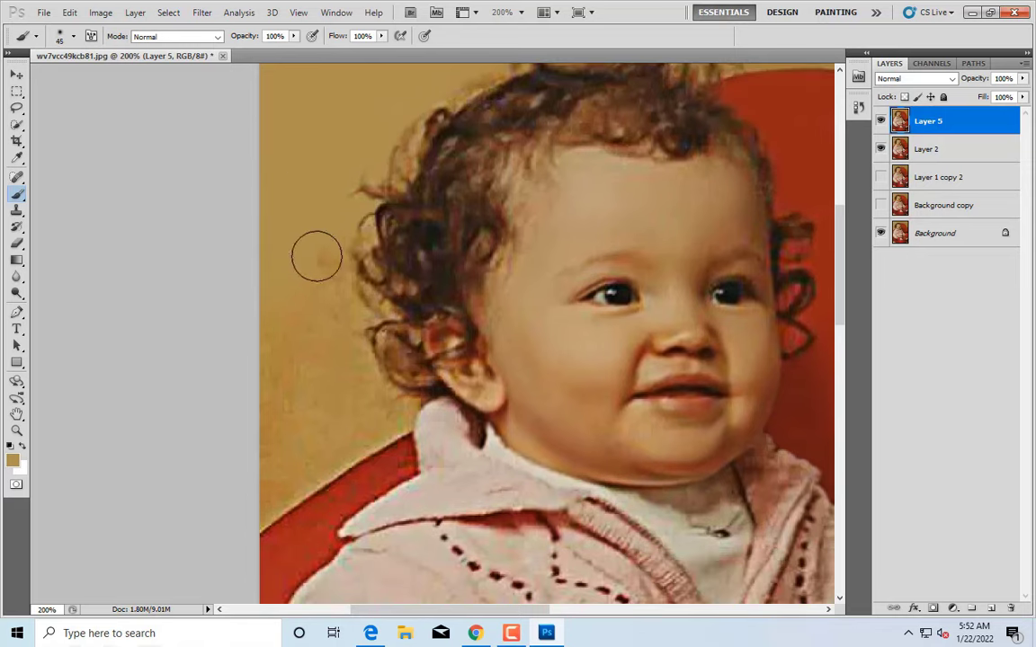
scroll(352, 241, down, 1)
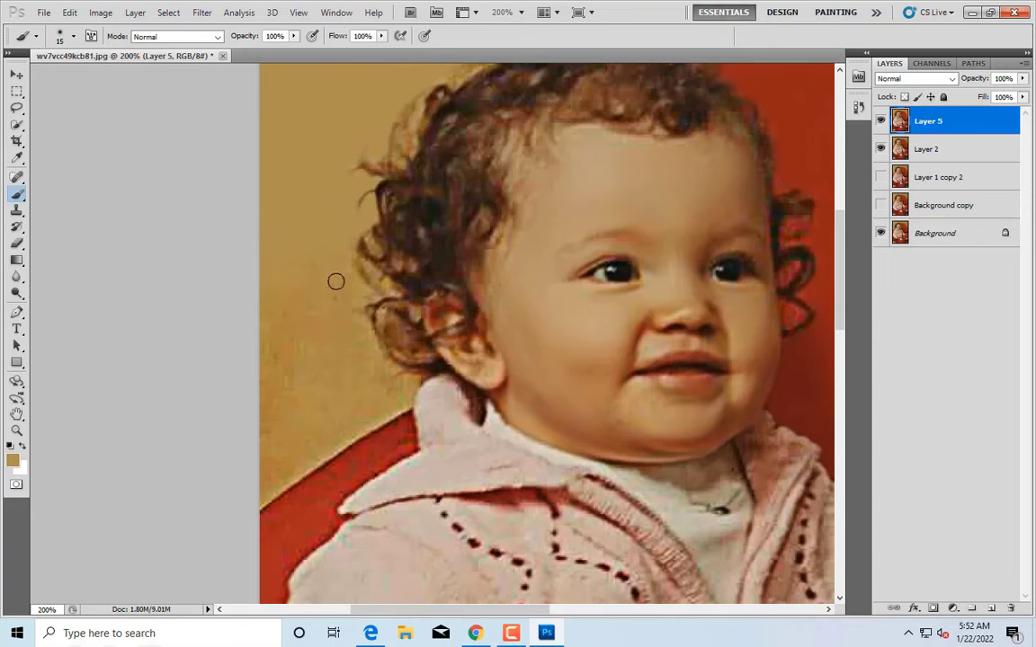
key(bracketright)
key(bracketright)
key(bracketright)
key(bracketright)
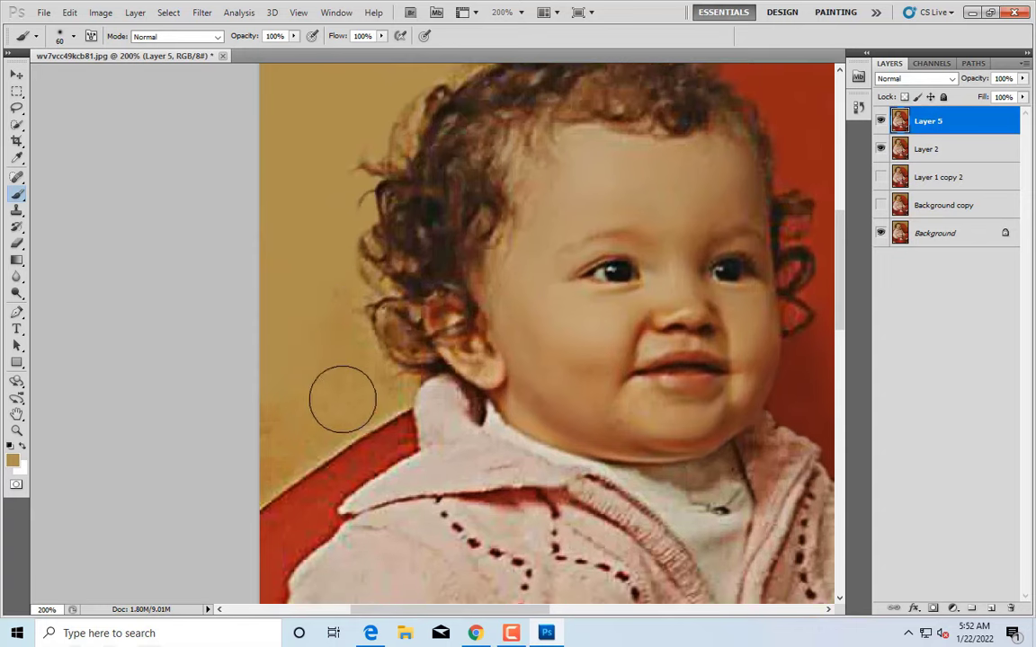
scroll(284, 393, down, 2)
key(bracketleft)
key(bracketleft)
key(bracketleft)
key(bracketleft)
key(bracketleft)
key(bracketleft)
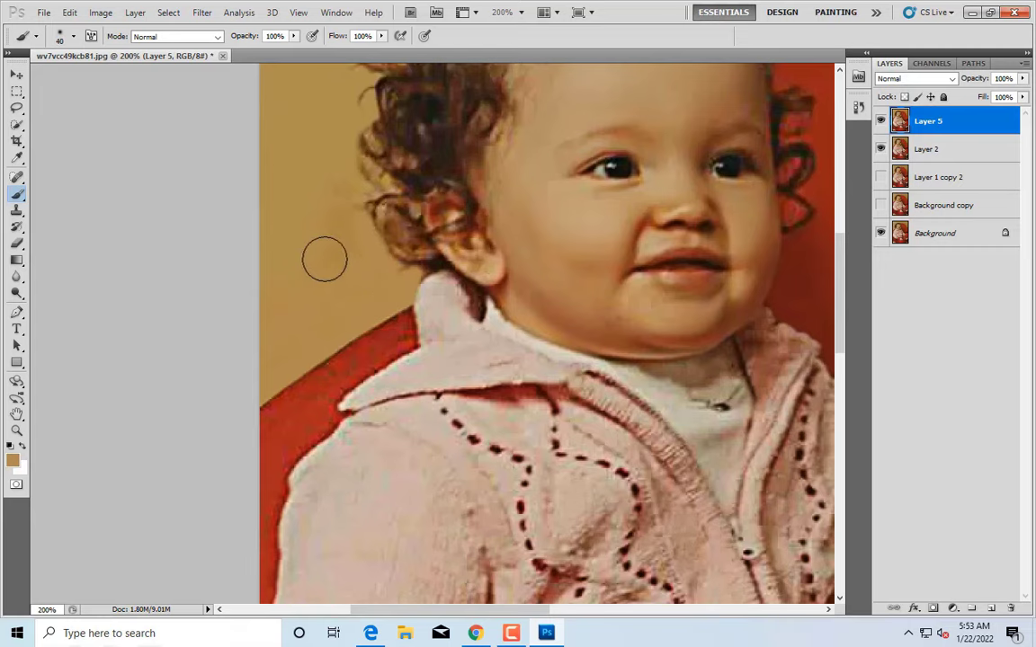
scroll(331, 252, up, 1)
key(bracketleft)
key(bracketleft)
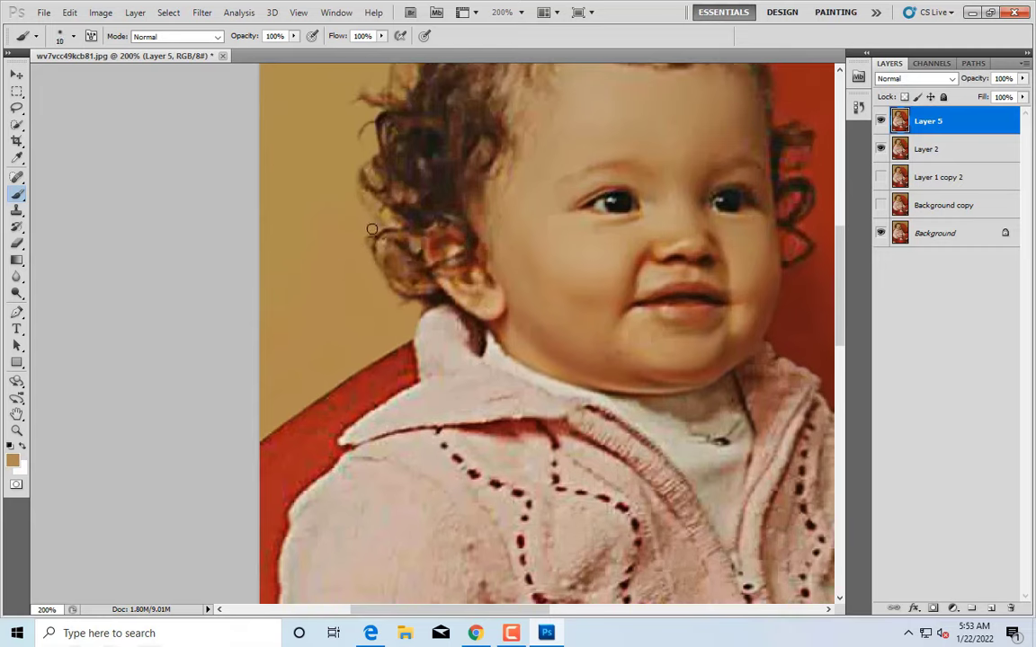
scroll(322, 265, up, 1)
key(bracketright)
scroll(534, 289, up, 1)
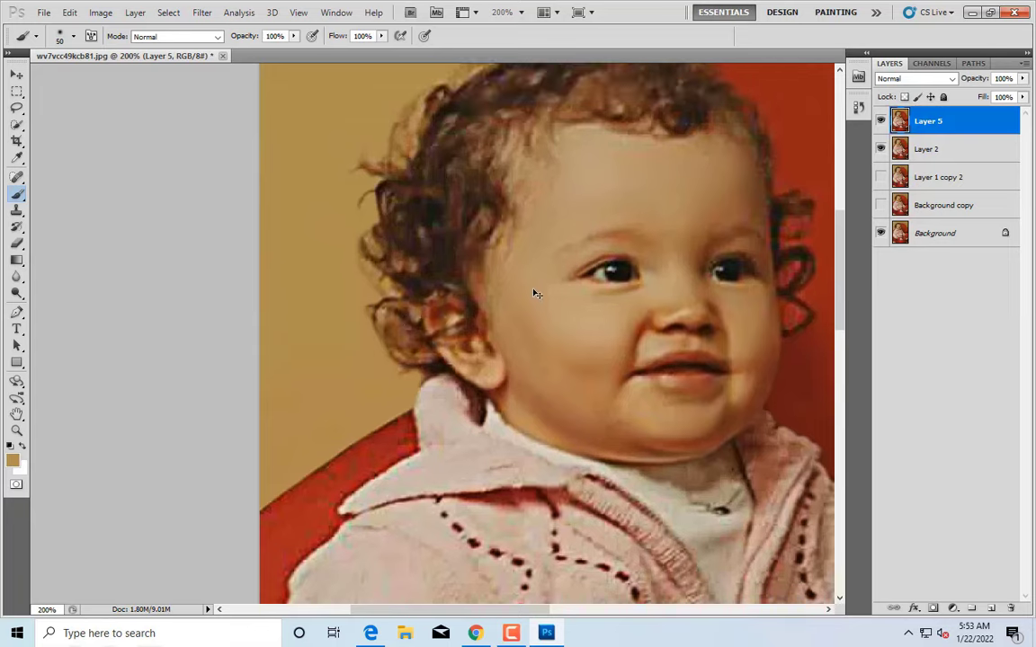
key(ctrl+minus)
key(ctrl+minus)
Zoom to 300% on the collar and create Layer 6 with the red backdrop colour sampled
key(z)
drag(197, 341, 231, 268)
scroll(231, 268, up, 1)
key(b)
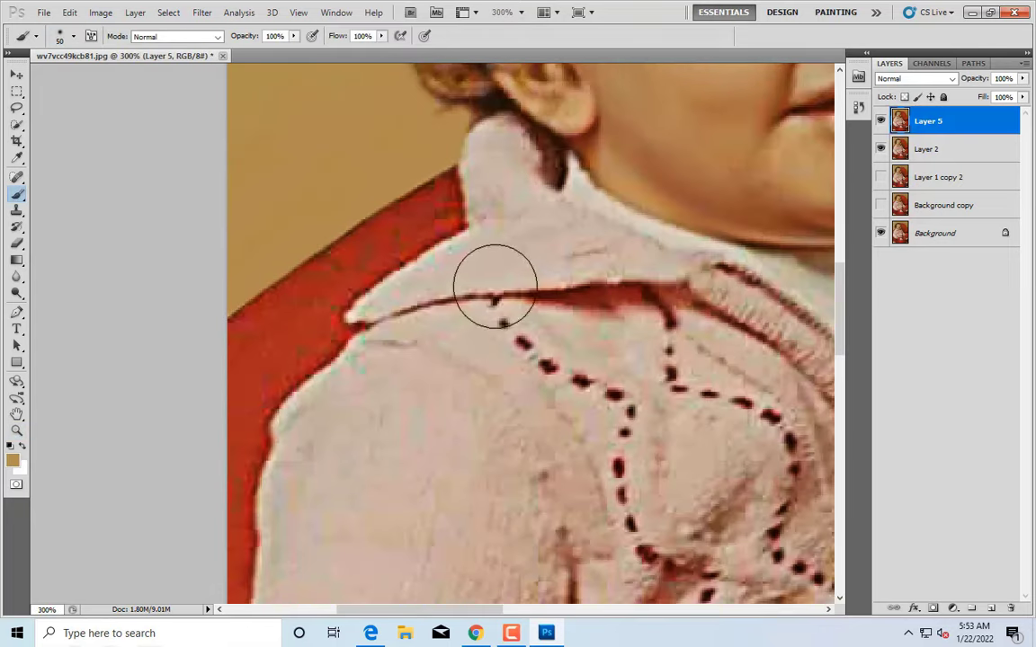
click(990, 609)
alt+click(377, 236)
Brush red chair colour along the sweater's left shoulder and arm, then add empty Layer 7
key(bracketleft)
key(bracketleft)
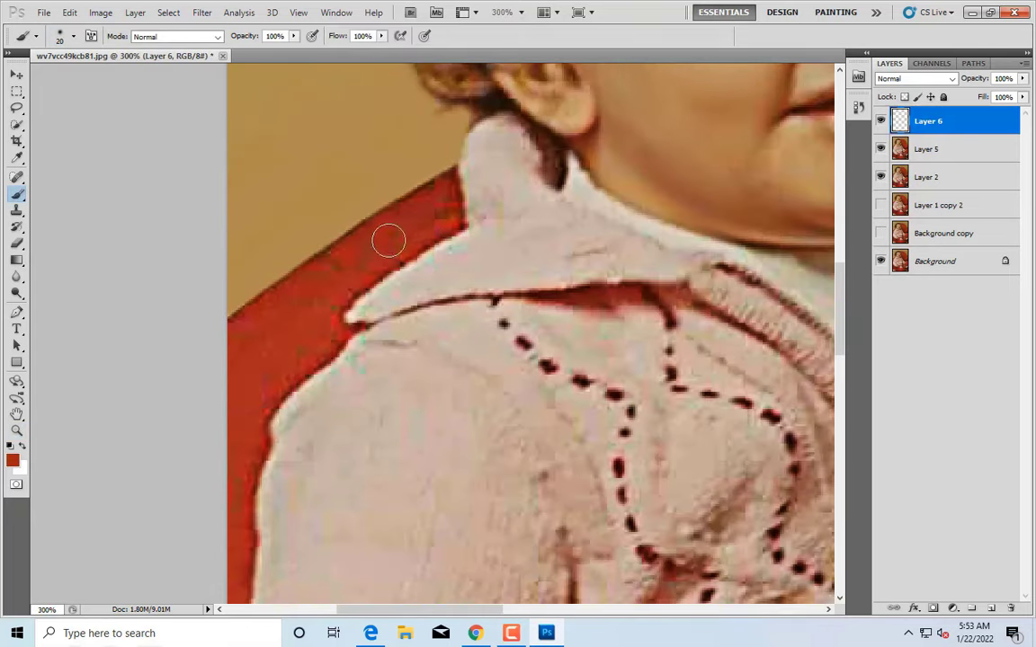
key(bracketright)
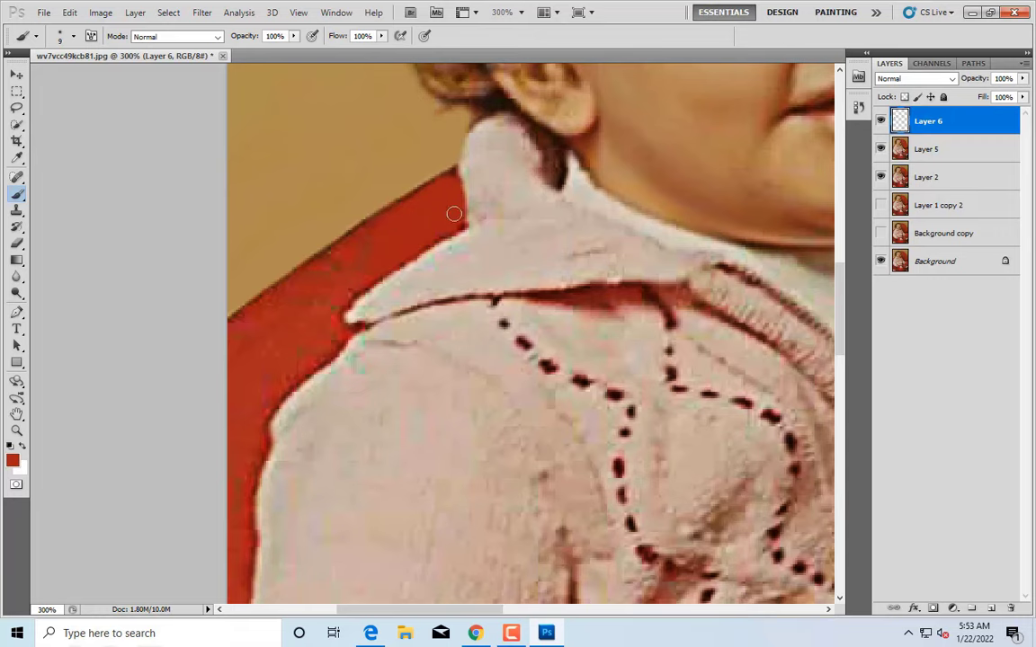
scroll(456, 222, down, 1)
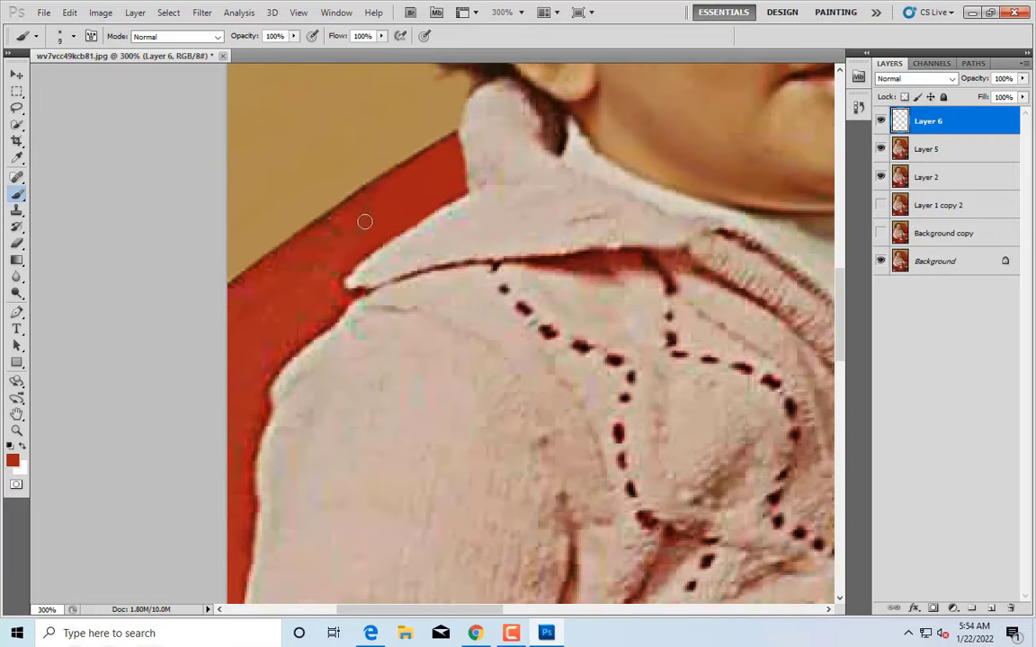
scroll(288, 260, down, 1)
key(bracketright)
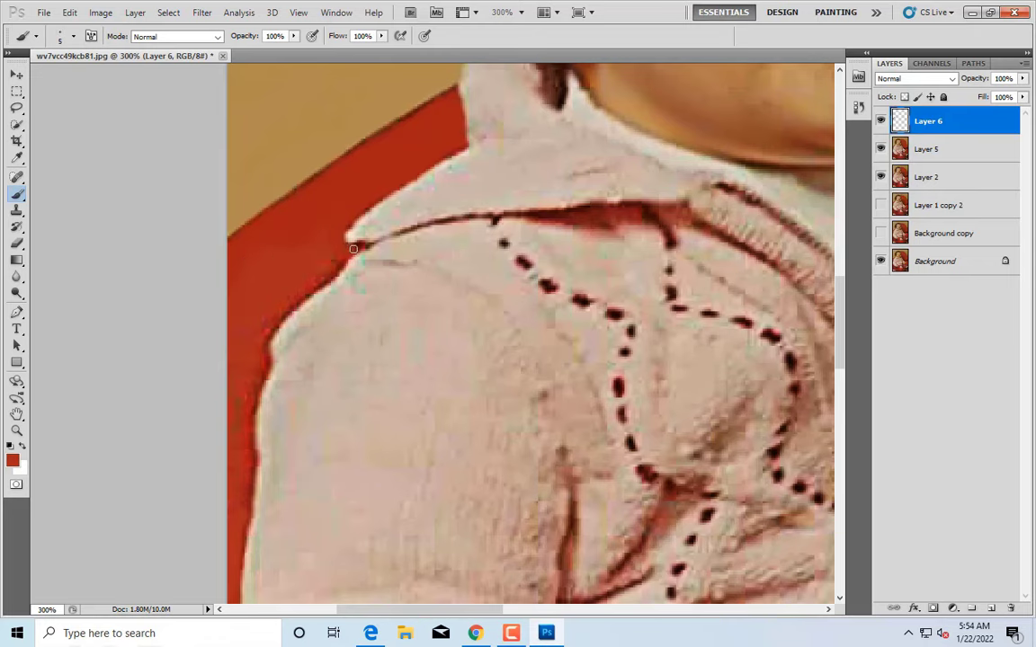
scroll(306, 281, down, 1)
scroll(261, 271, down, 1)
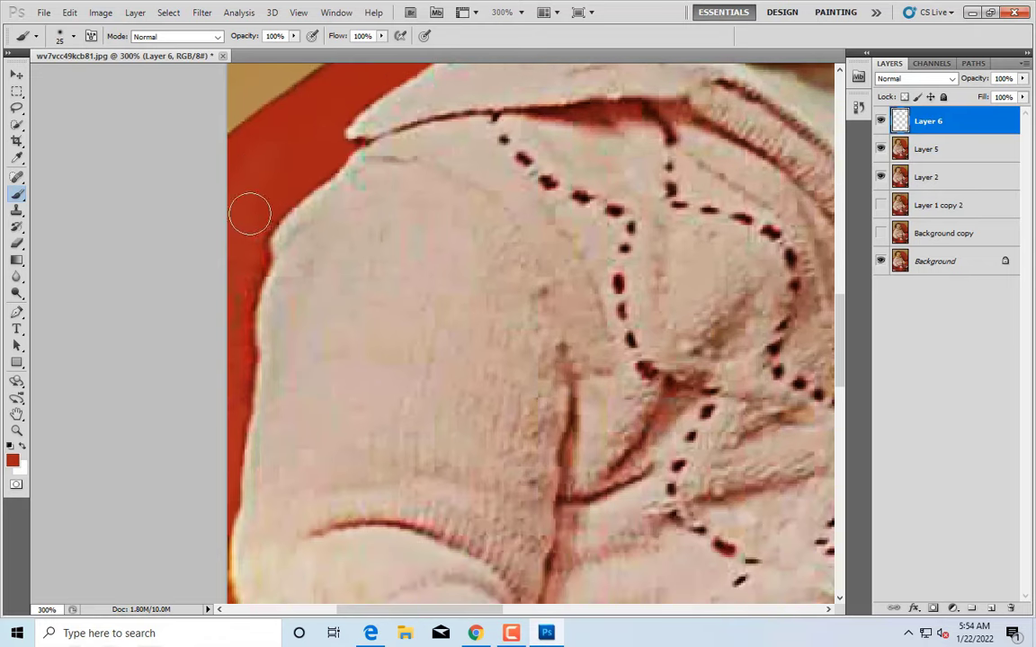
key(bracketright)
scroll(254, 266, down, 1)
key(bracketleft)
scroll(243, 229, down, 1)
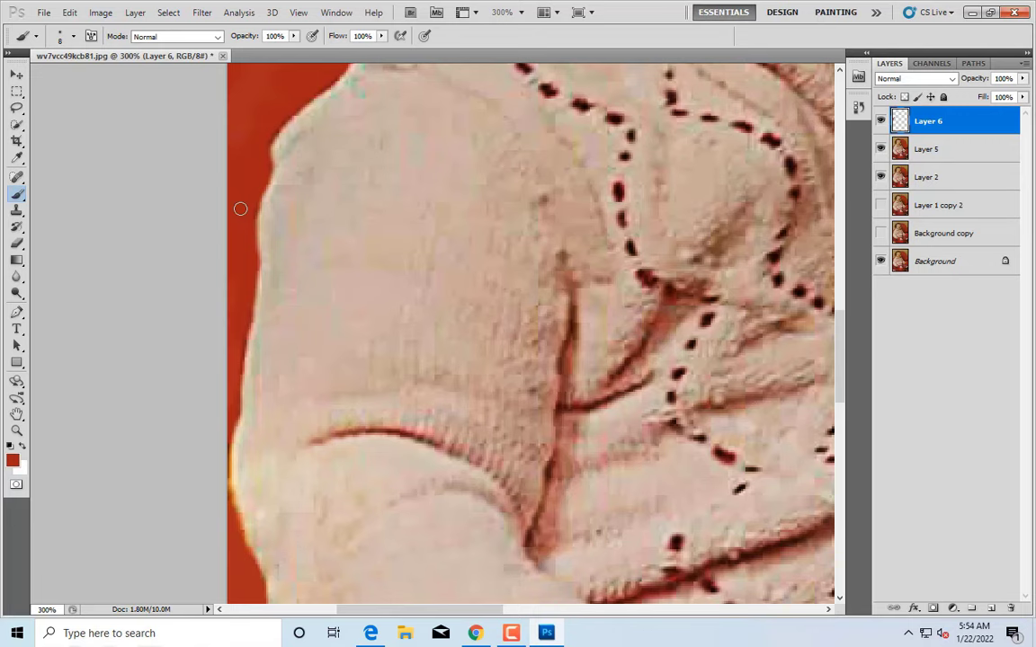
scroll(240, 209, down, 1)
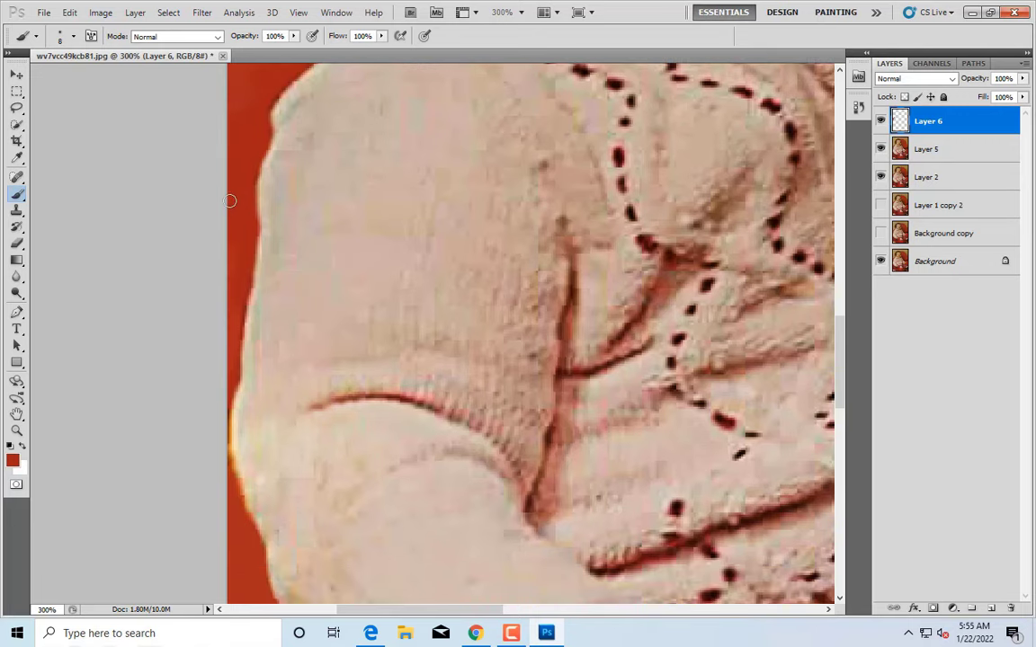
scroll(231, 202, down, 1)
scroll(239, 396, down, 2)
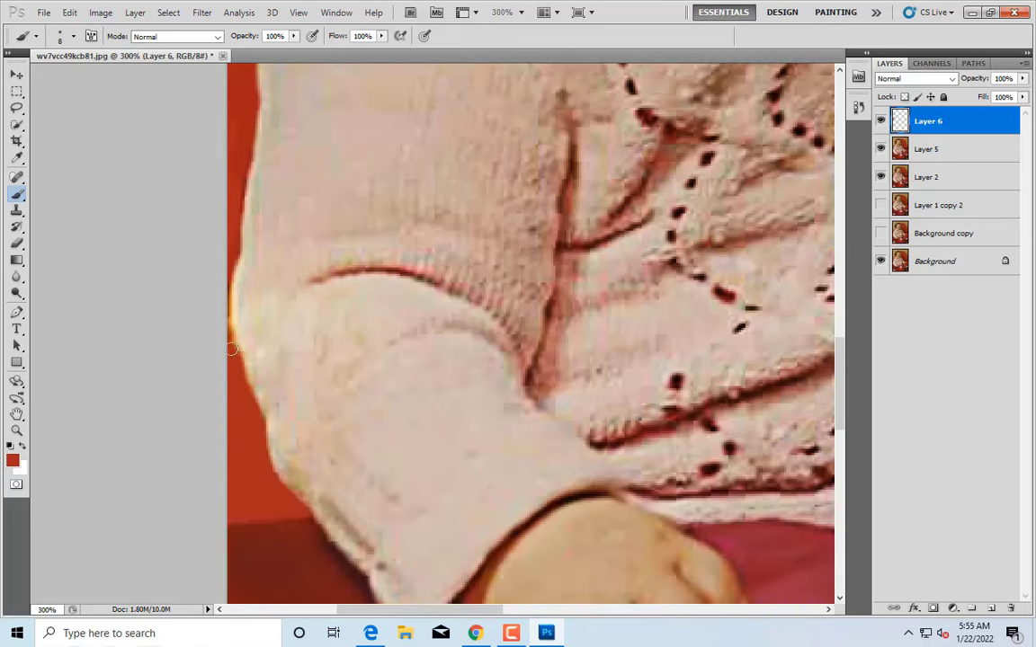
scroll(225, 296, down, 1)
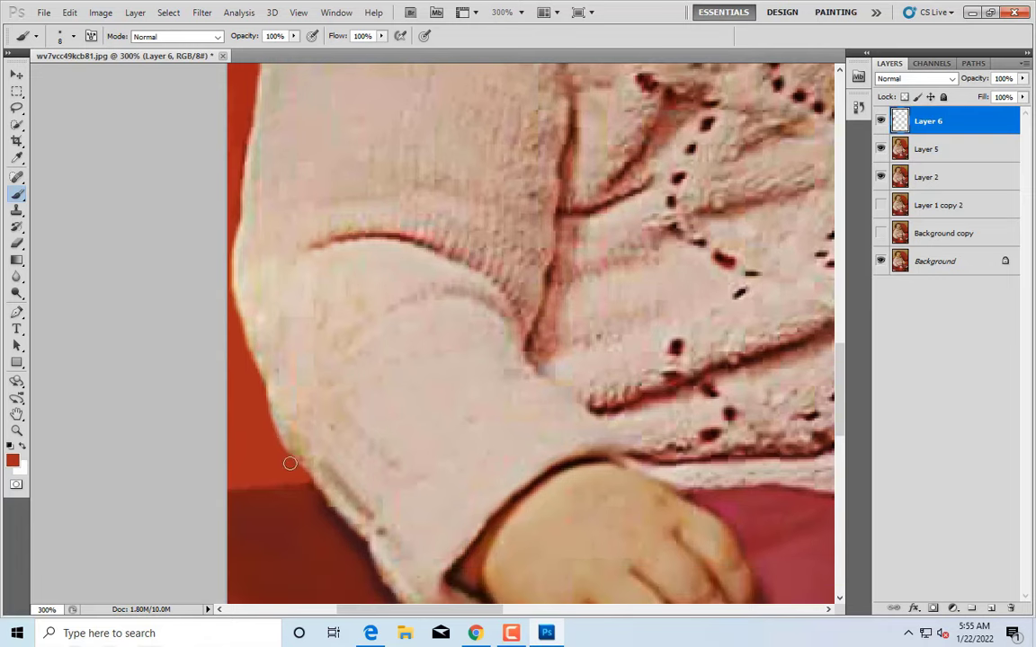
scroll(224, 406, up, 7)
scroll(231, 366, down, 1)
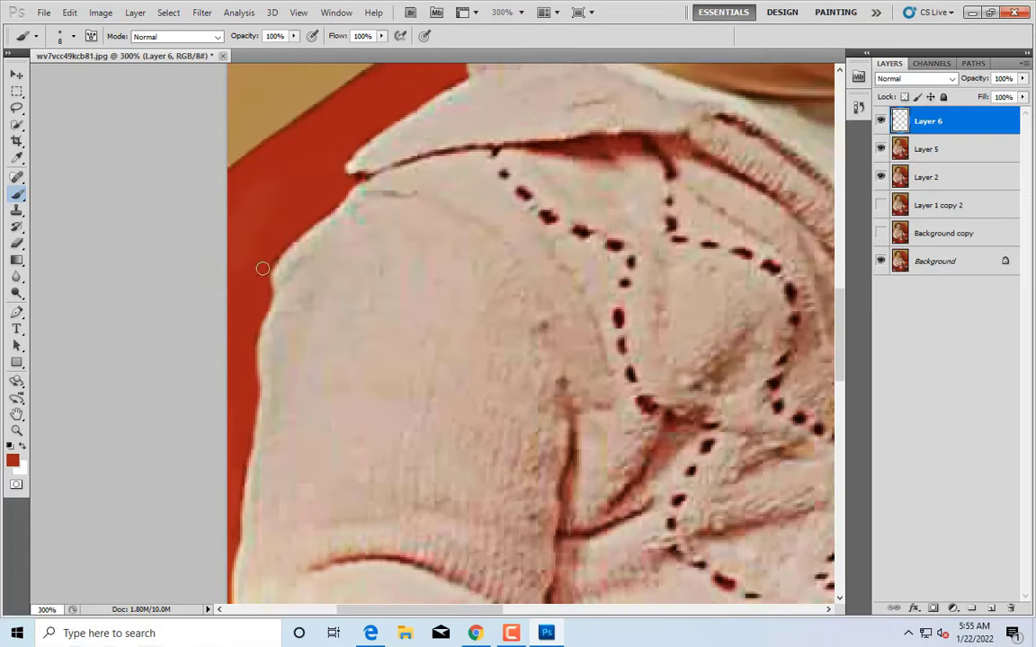
scroll(261, 266, down, 1)
scroll(231, 254, up, 1)
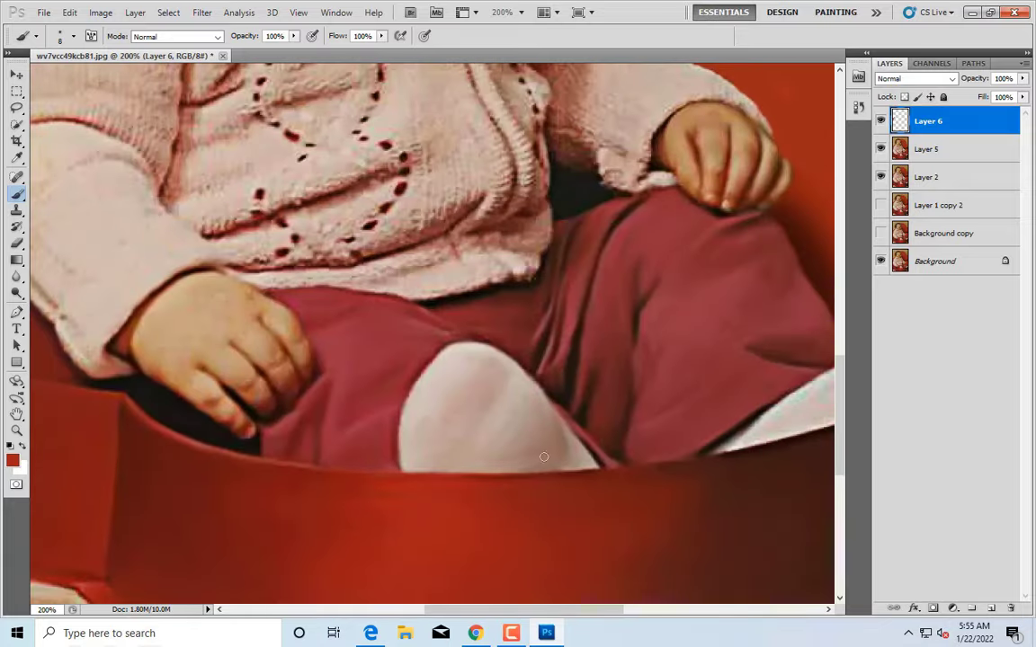
scroll(490, 557, right, 1)
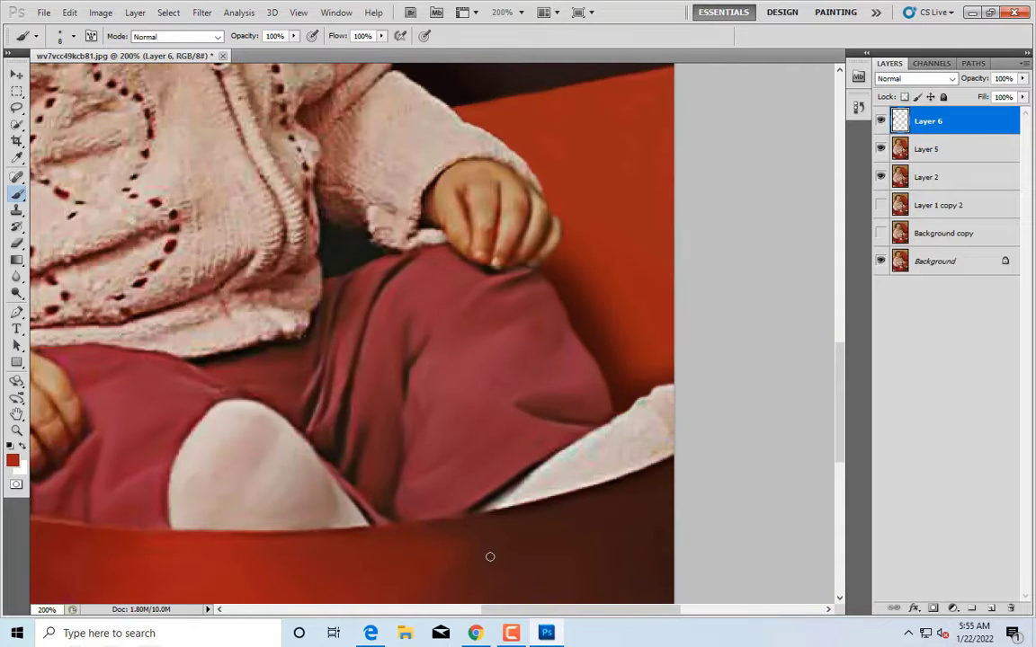
click(990, 609)
scroll(772, 517, up, 1)
Fill the gap under the sleeve beside the hand with dark brown on Layer 7
scroll(386, 324, up, 1)
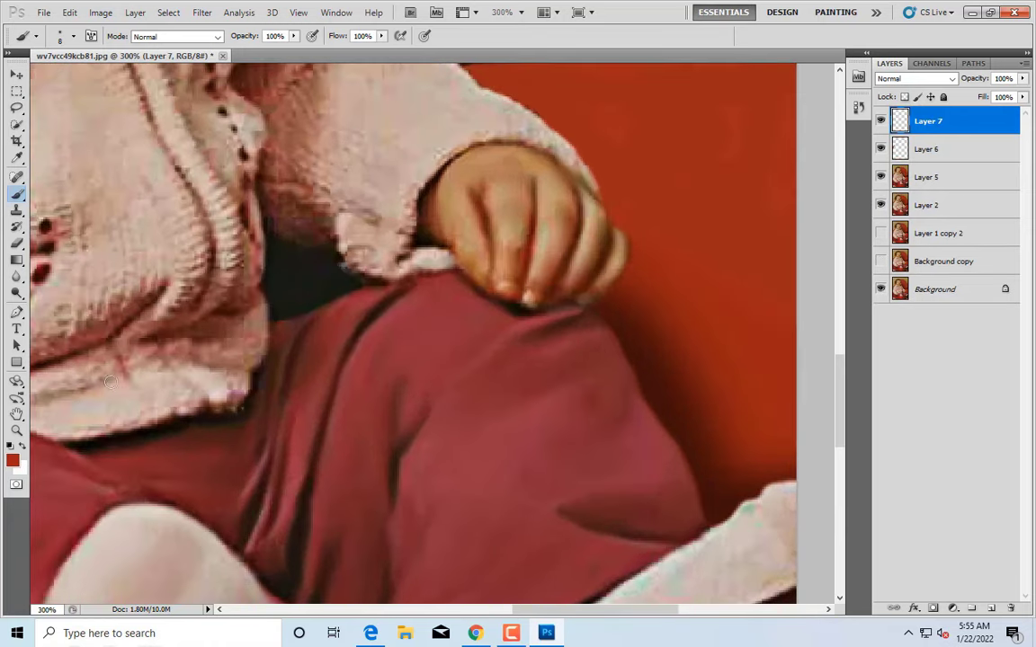
scroll(301, 315, up, 1)
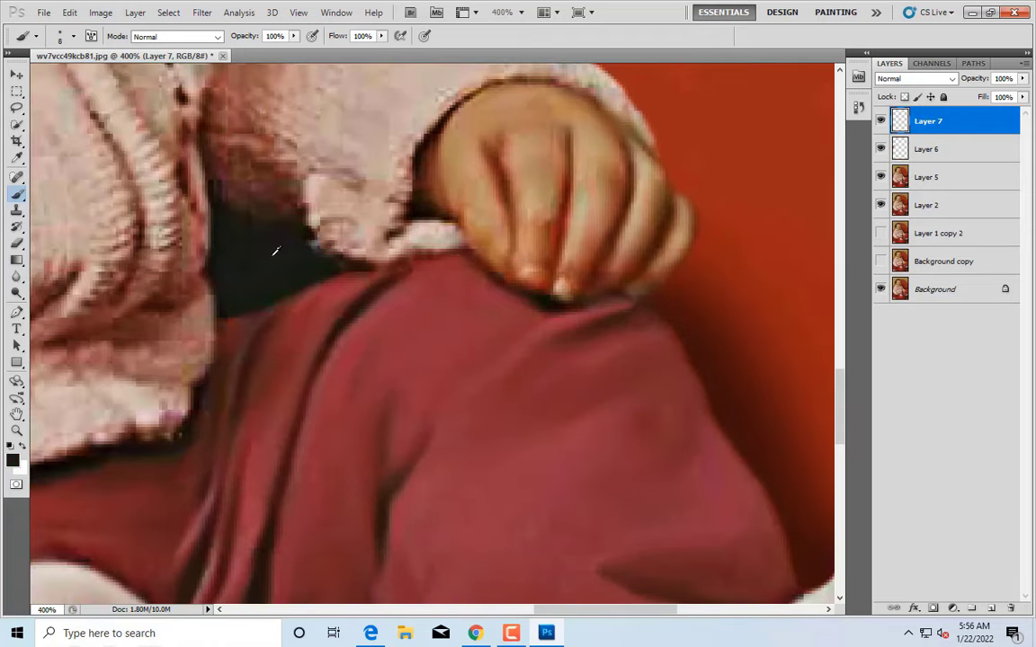
scroll(275, 251, up, 1)
scroll(396, 298, down, 3)
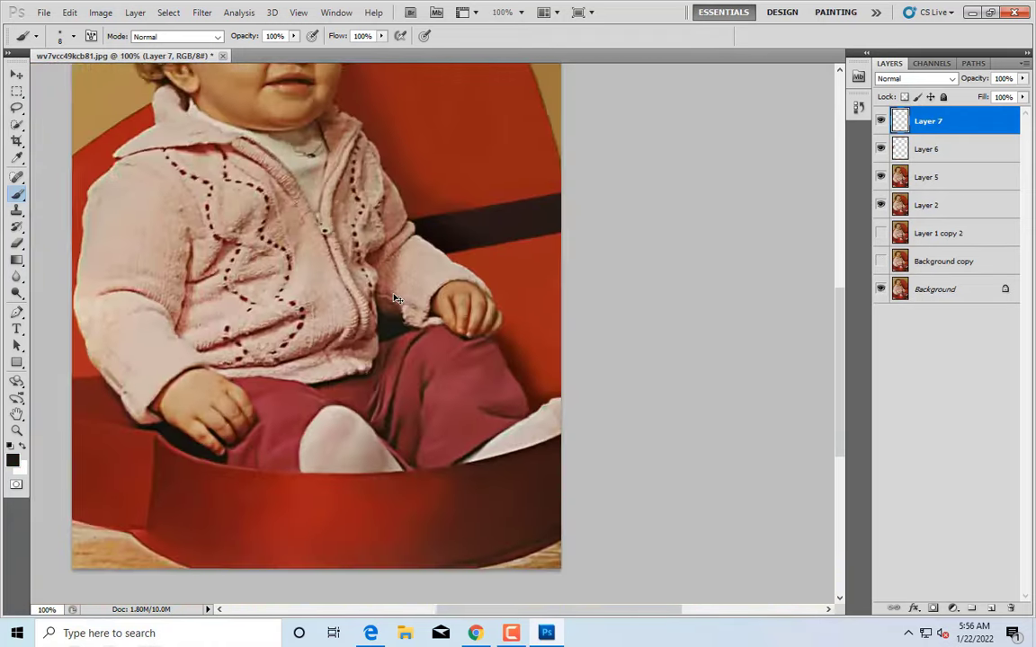
scroll(515, 132, up, 2)
scroll(415, 225, down, 1)
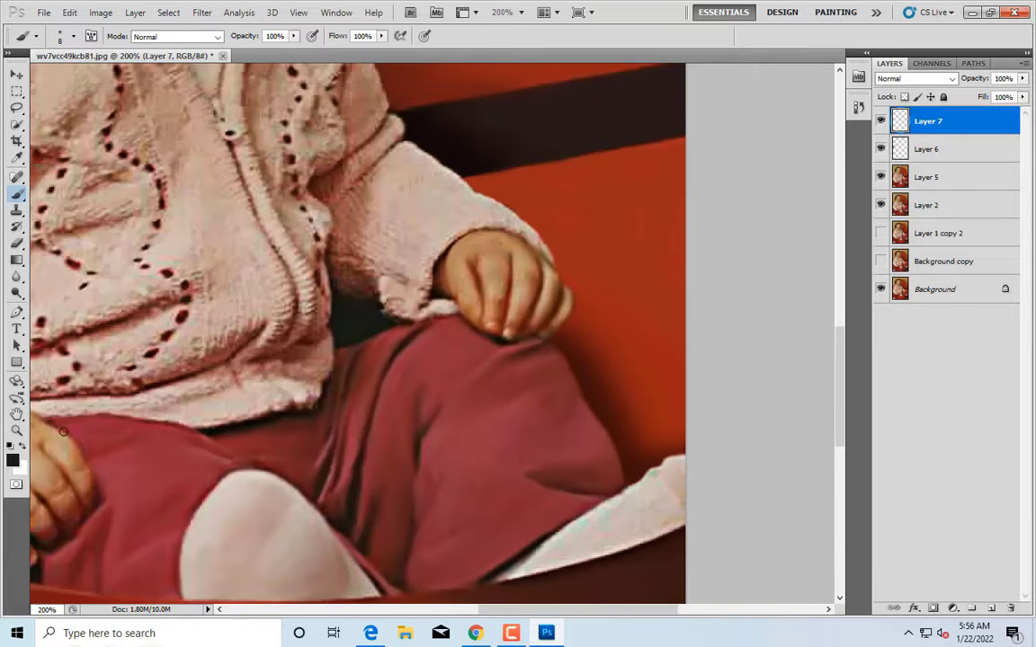
click(12, 461)
key(Return)
scroll(306, 334, up, 1)
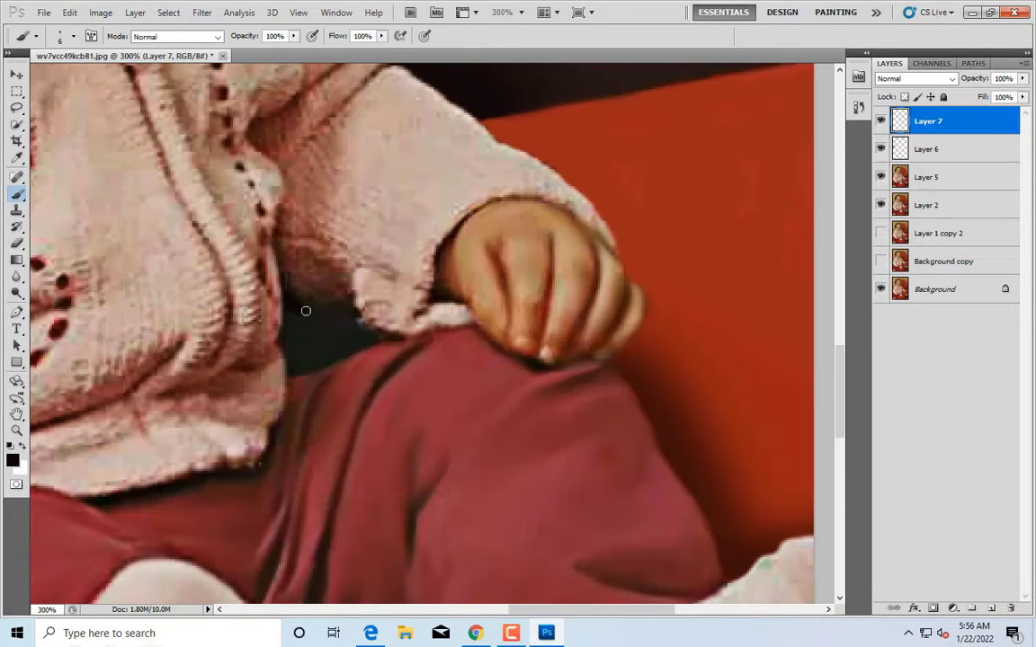
click(13, 460)
key(Return)
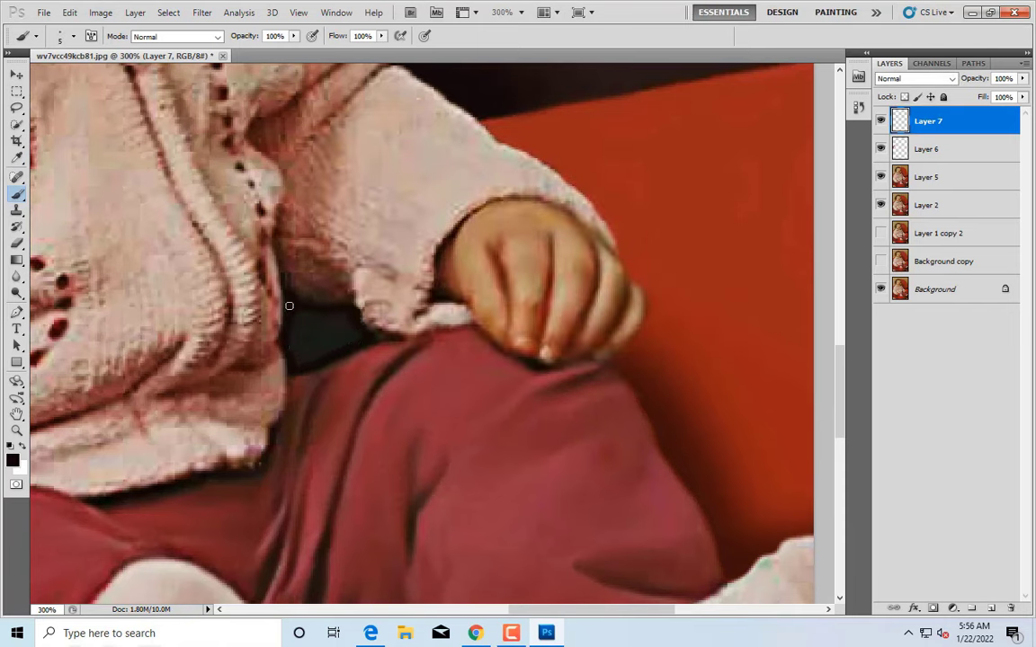
key(bracketright)
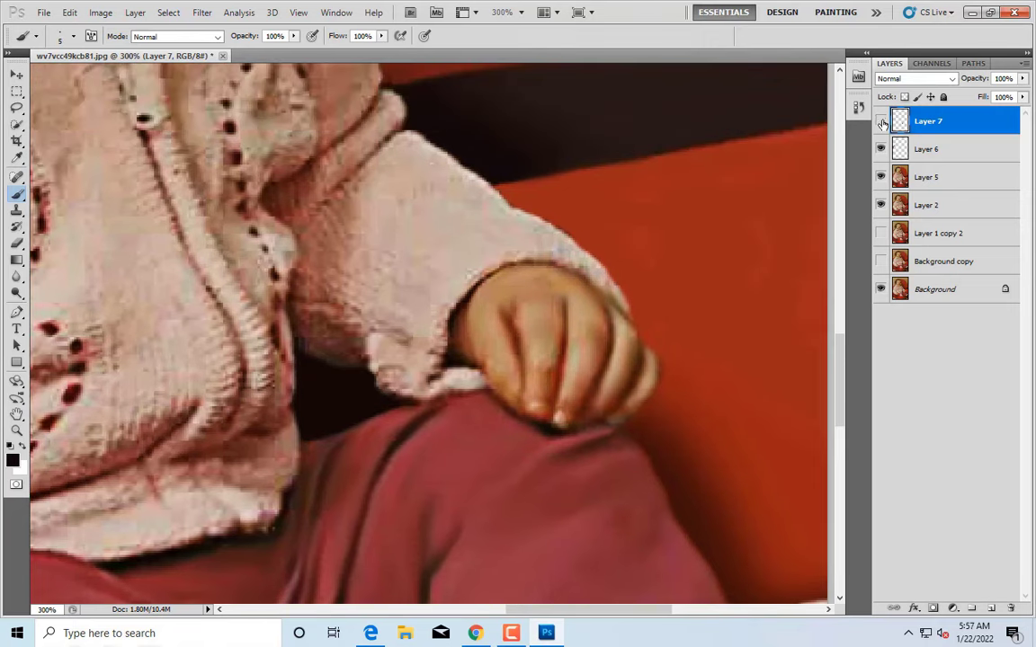
Merge Layers 5, 6 and 7 into Layer 7
click(882, 121)
shift+click(926, 177)
right_click(926, 149)
click(863, 432)
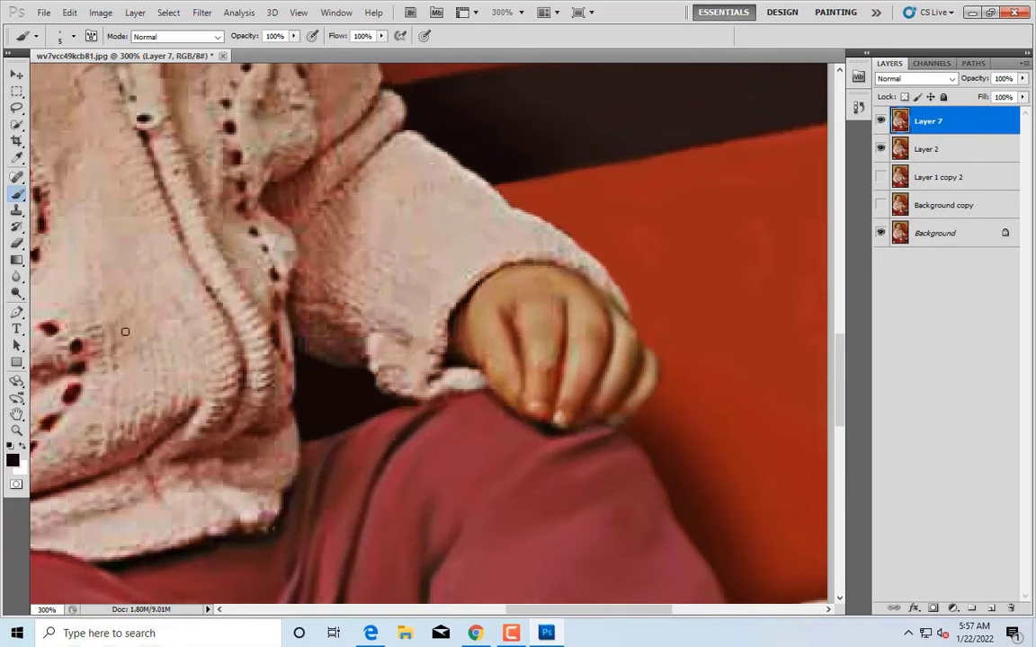
Clone pink knit texture over the dark gap left of the sleeve on new Layer 8
key(s)
key(ctrl+shift+alt+n)
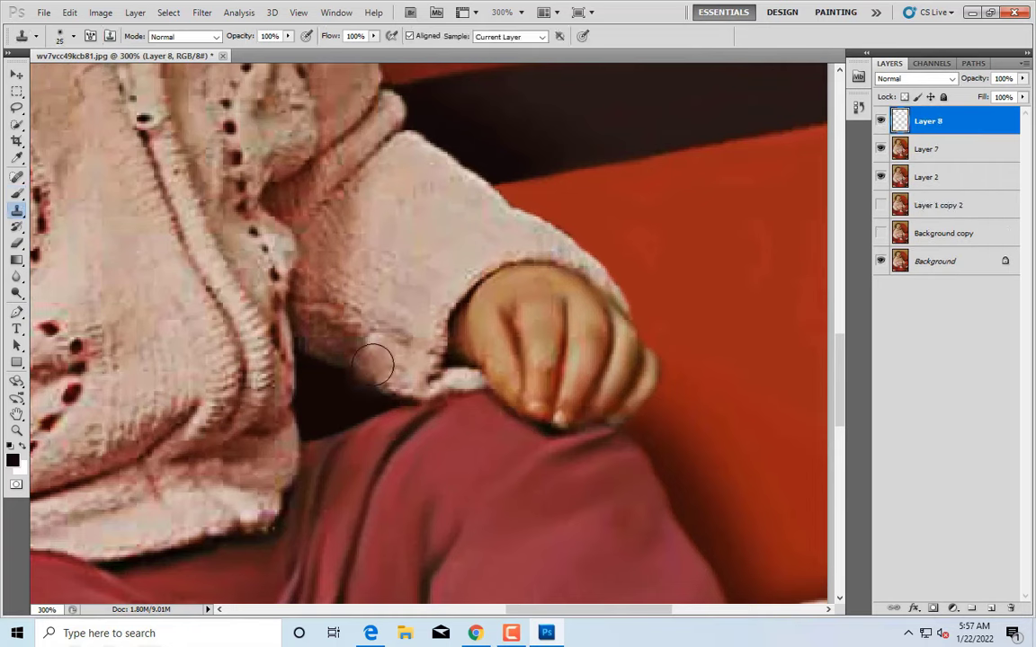
key(bracketleft)
mouse_move(328, 349)
mouse_down()
mouse_move(306, 315)
mouse_move(278, 301)
mouse_move(310, 321)
mouse_up()
key(bracketleft)
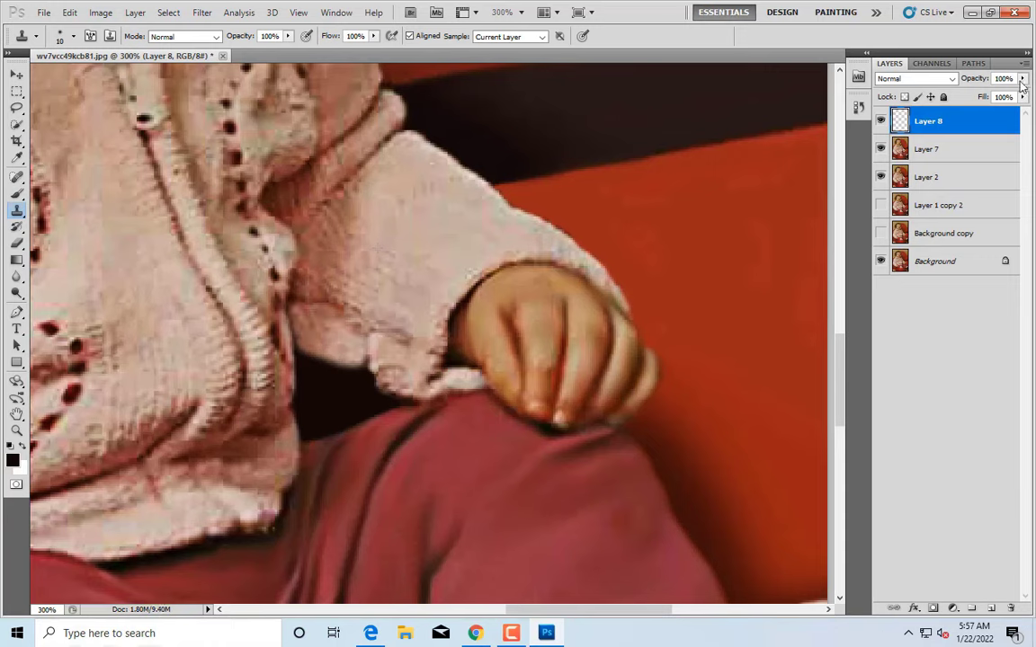
Lower Layer 8's opacity to 45% and erase excess cloned texture at its edges
drag(976, 78, 899, 82)
key(e)
key(bracketright)
key(bracketright)
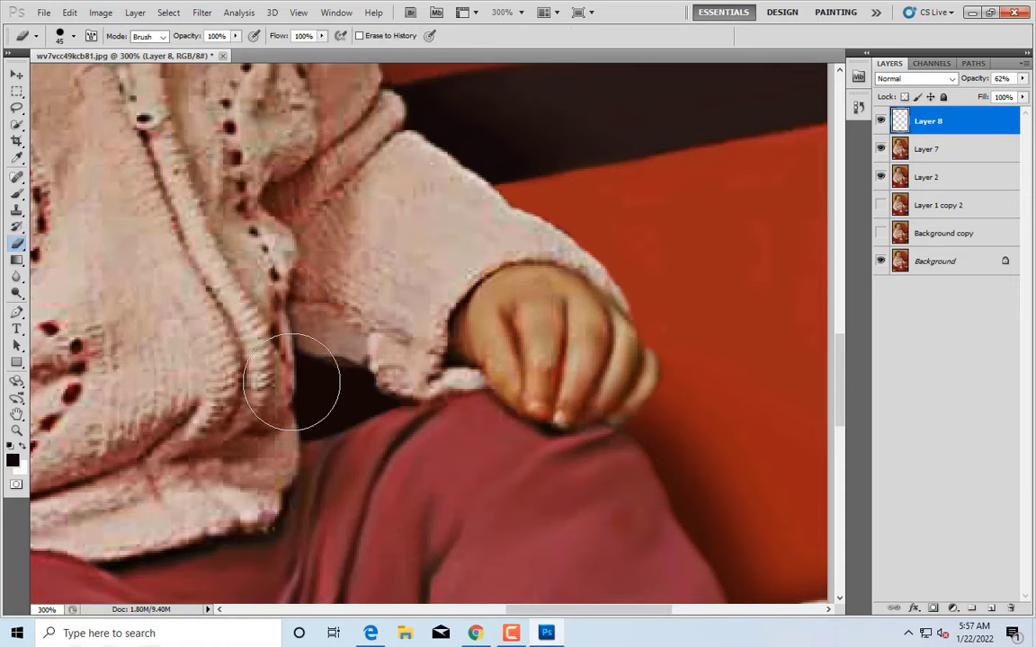
right_click(342, 328)
key(Return)
scroll(391, 328, down, 1)
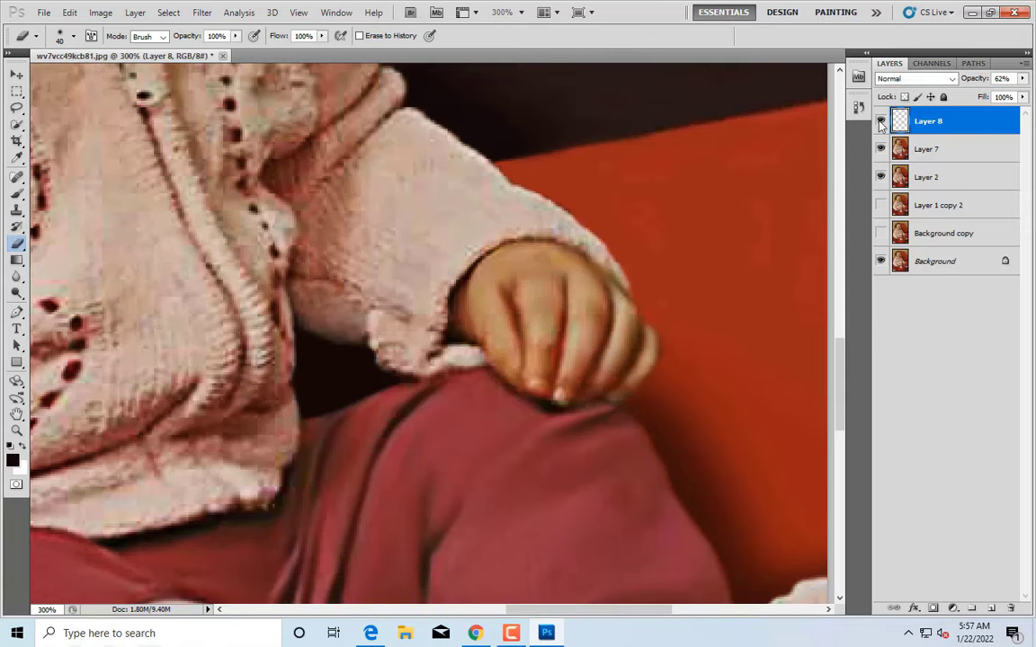
key(bracketleft)
click(1023, 78)
key(ctrl+1)
Merge Layer 7 into Layer 8 and duplicate it as Layer 8 copy
right_click(931, 108)
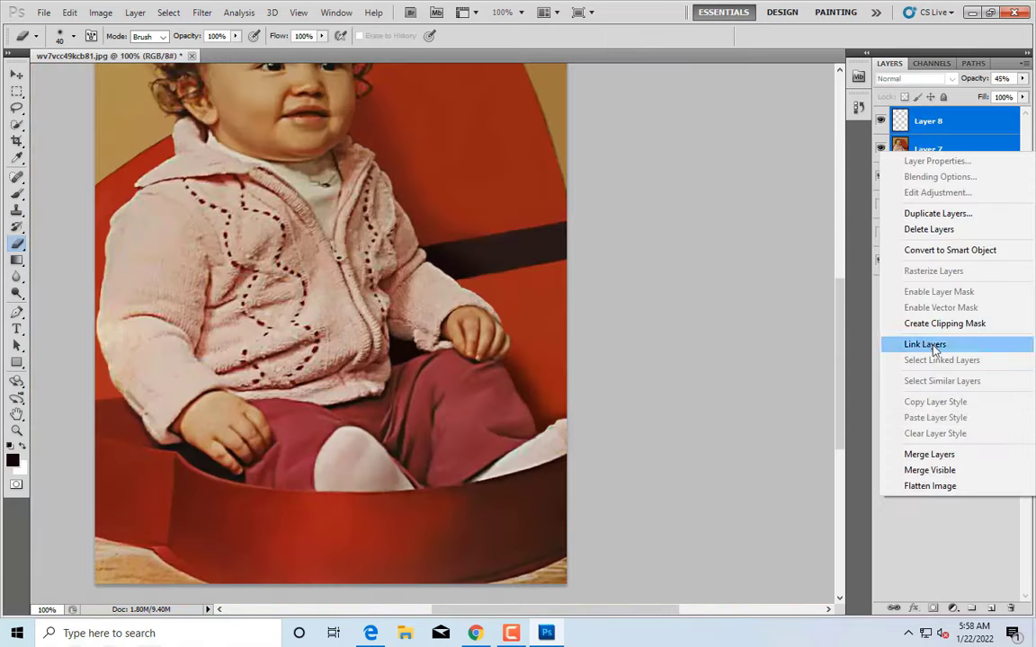
click(827, 412)
key(ctrl+j)
Lower the Yellows, Greens and Master saturation of Layer 8 copy with Hue/Saturation
click(100, 13)
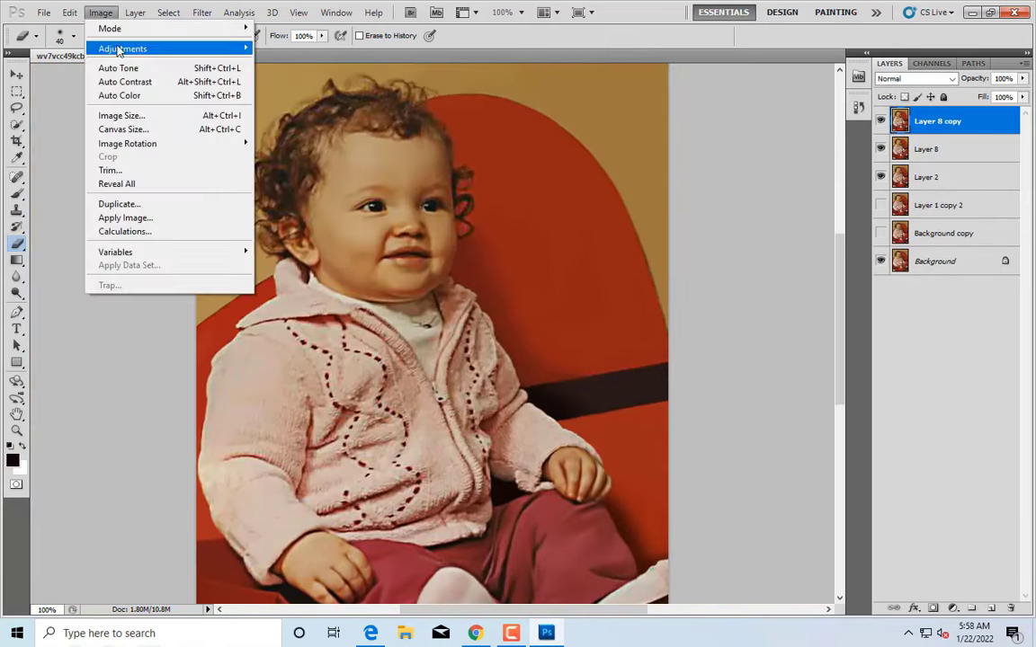
click(270, 116)
drag(515, 125, 800, 54)
click(679, 105)
click(666, 148)
drag(738, 187, 712, 190)
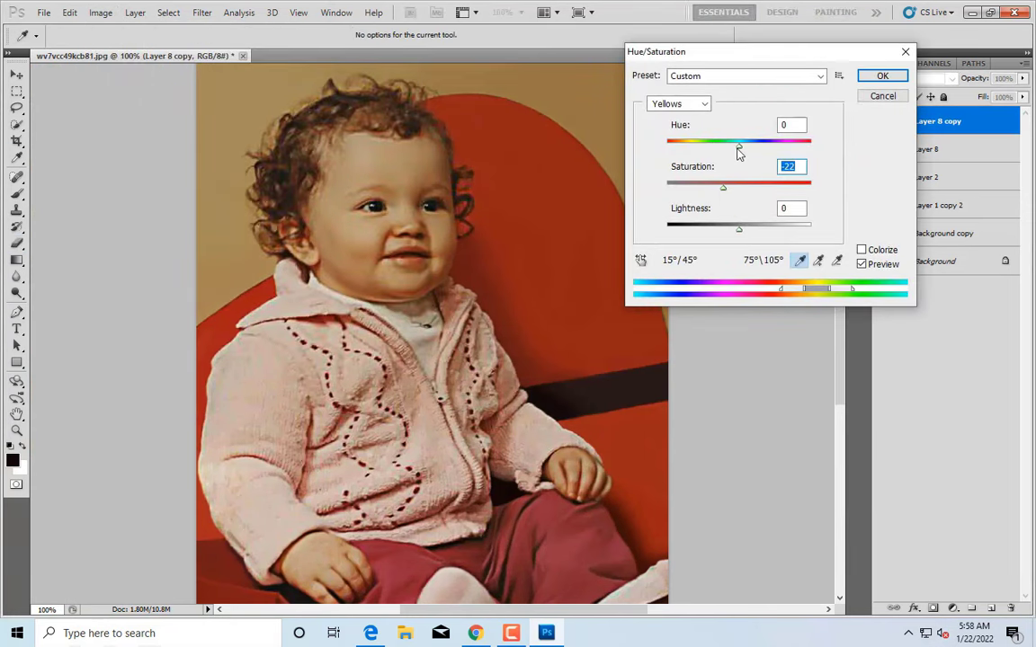
drag(738, 151, 728, 191)
click(679, 105)
click(670, 155)
click(679, 104)
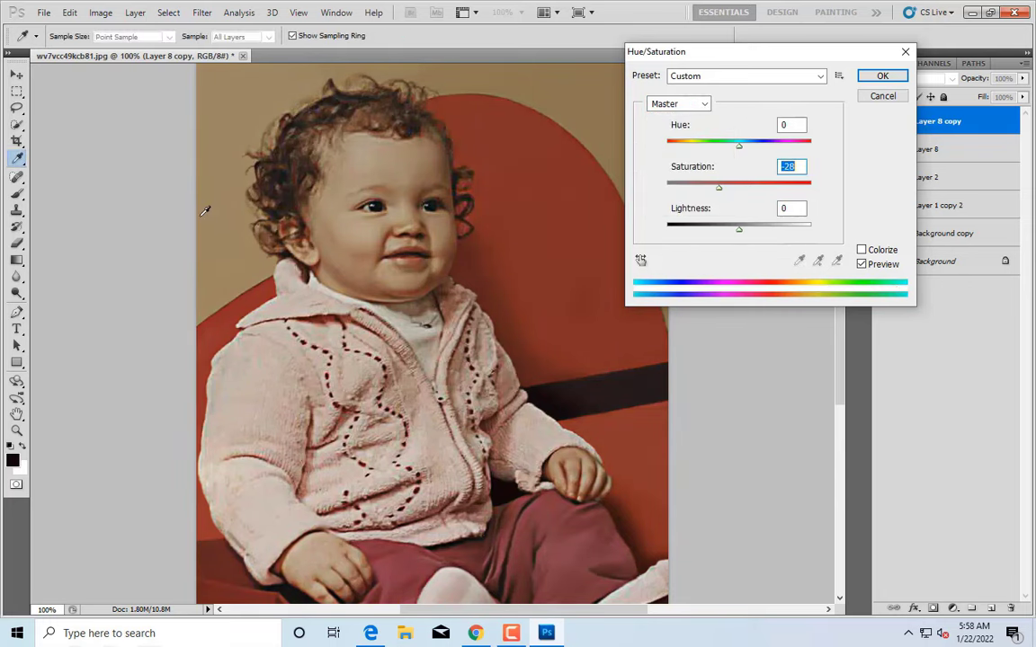
key(Return)
Duplicate the desaturated layer as Layer 8 copy 2
key(b)
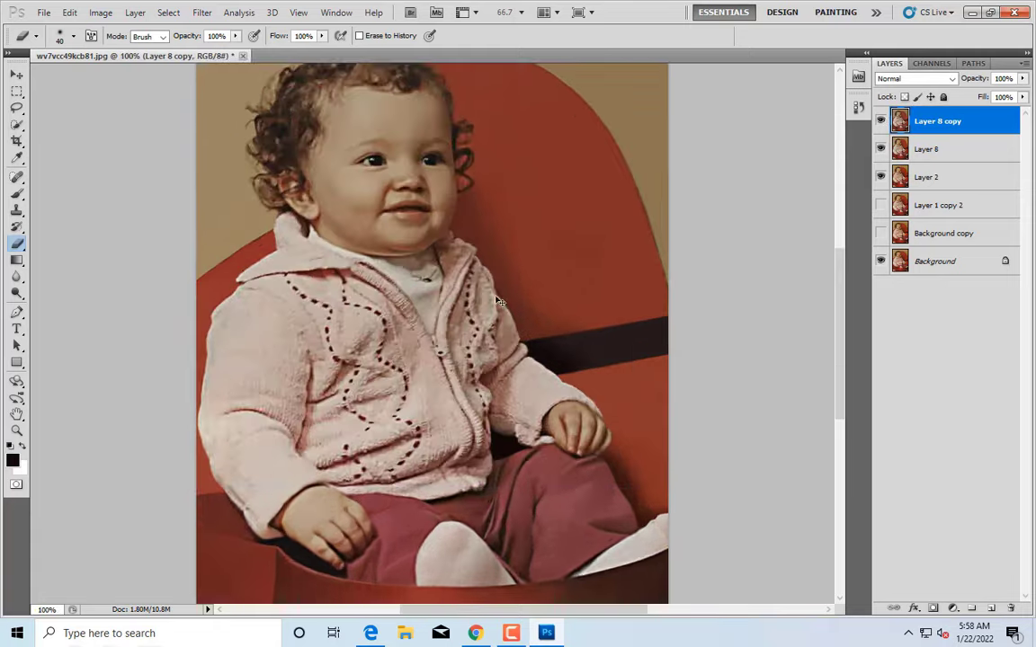
scroll(499, 301, up, 2)
key(ctrl+j)
Apply Color Balance to the shadows of Layer 8 copy 2 at +9, +4, -3
click(100, 12)
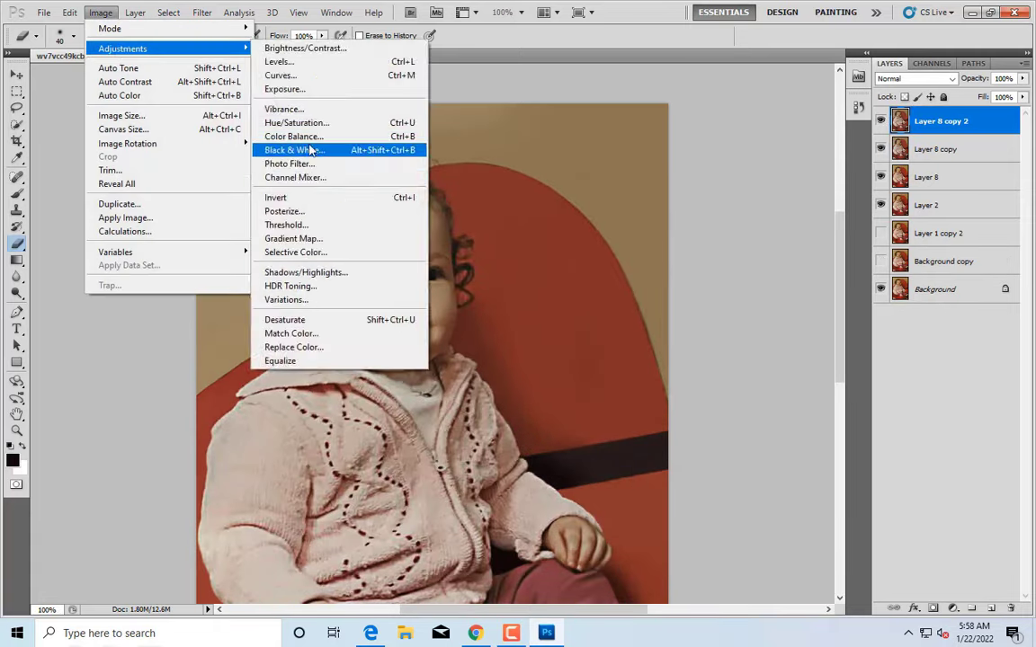
click(301, 148)
mouse_move(680, 141)
mouse_down()
mouse_move(693, 139)
mouse_move(670, 174)
mouse_move(682, 158)
mouse_up()
key(Tab)
key(ctrl+1)
click(687, 138)
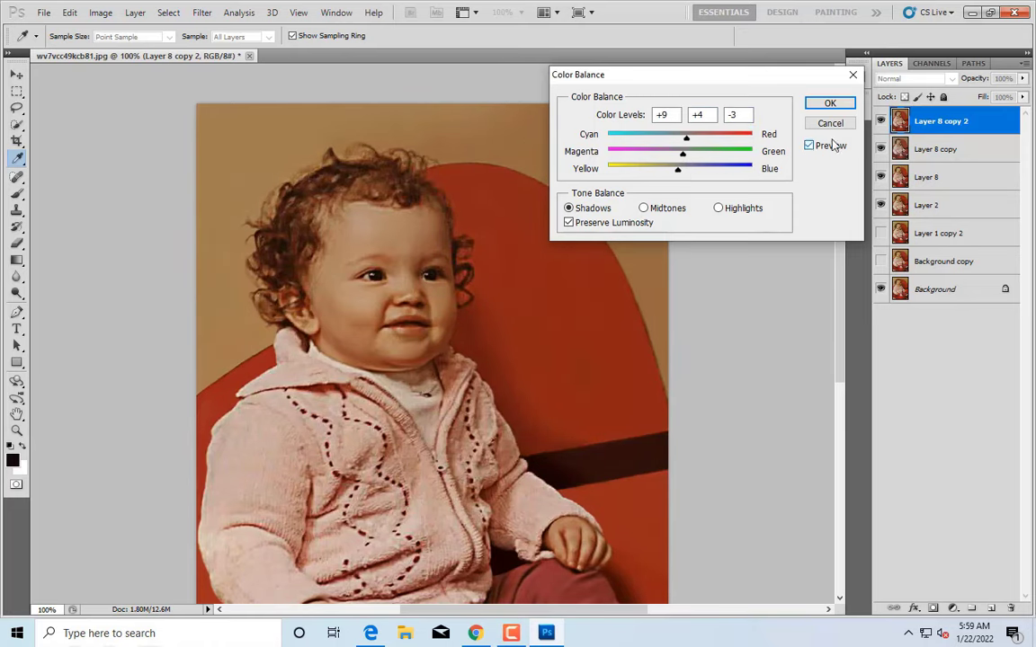
click(830, 102)
Hide the layer behind an inverted black mask and paint the warm tone back onto the cheek
key(ctrl+i)
key(ctrl+plus)
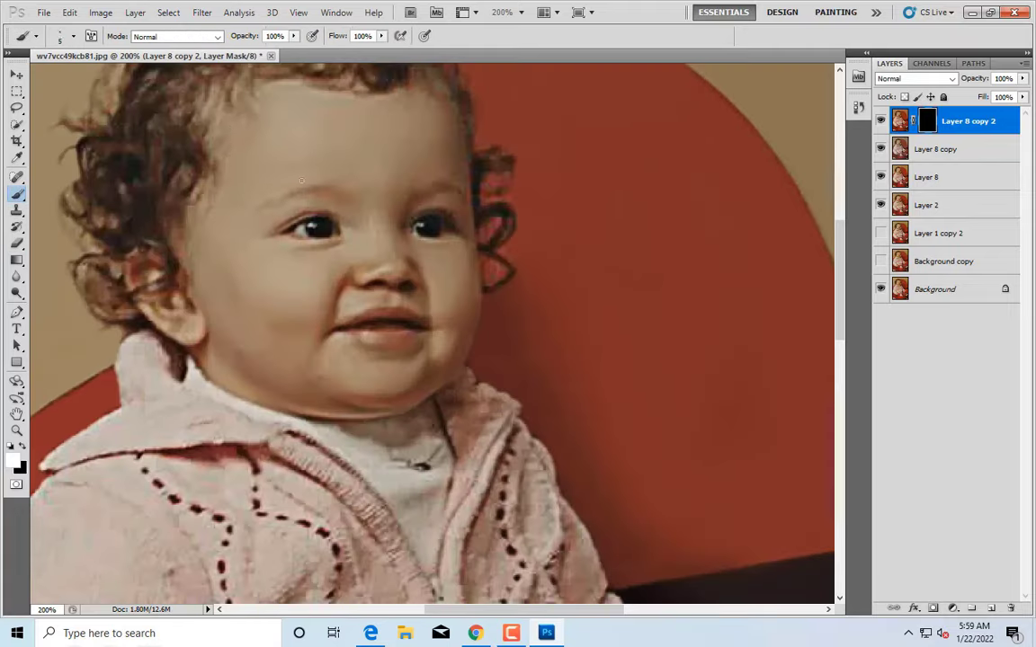
key(bracketright)
key(bracketright)
key(bracketright)
key(ctrl+minus)
drag(382, 210, 359, 301)
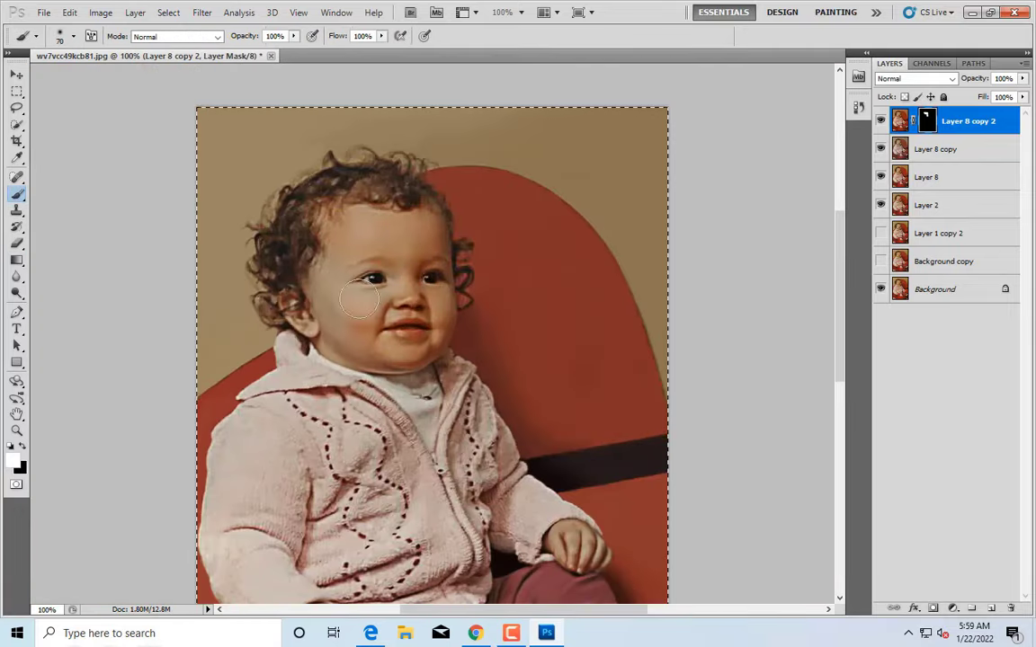
key(bracketleft)
key(bracketleft)
key(bracketleft)
Paint the mask white over the rest of the face, the hands and trousers
key(ctrl+plus)
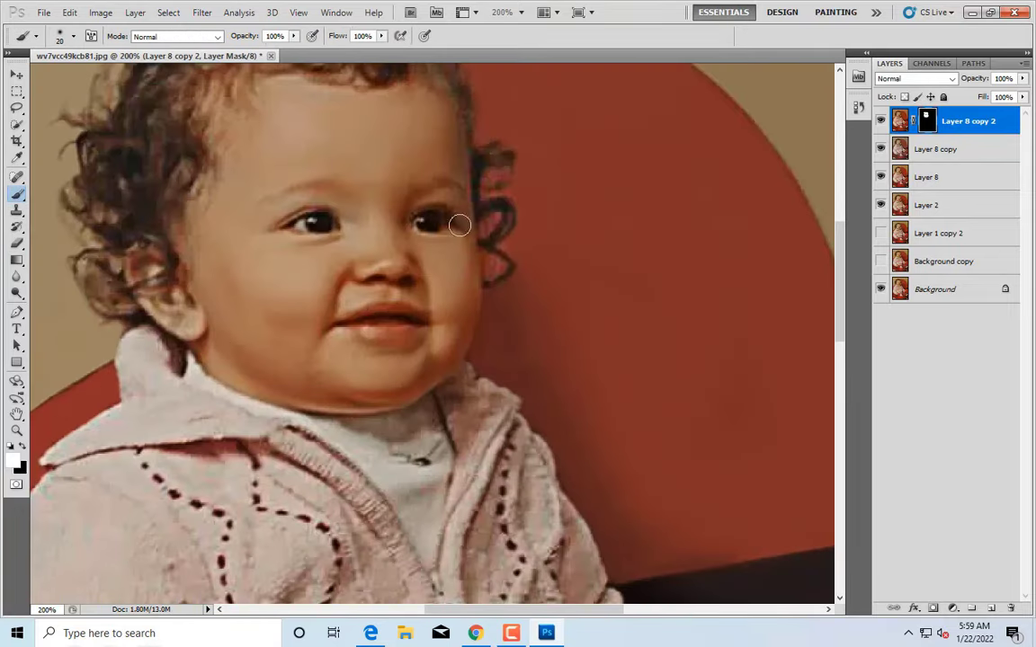
scroll(405, 207, up, 1)
scroll(269, 257, up, 1)
key(bracketright)
key(bracketright)
key(bracketright)
key(ctrl+minus)
scroll(328, 418, down, 5)
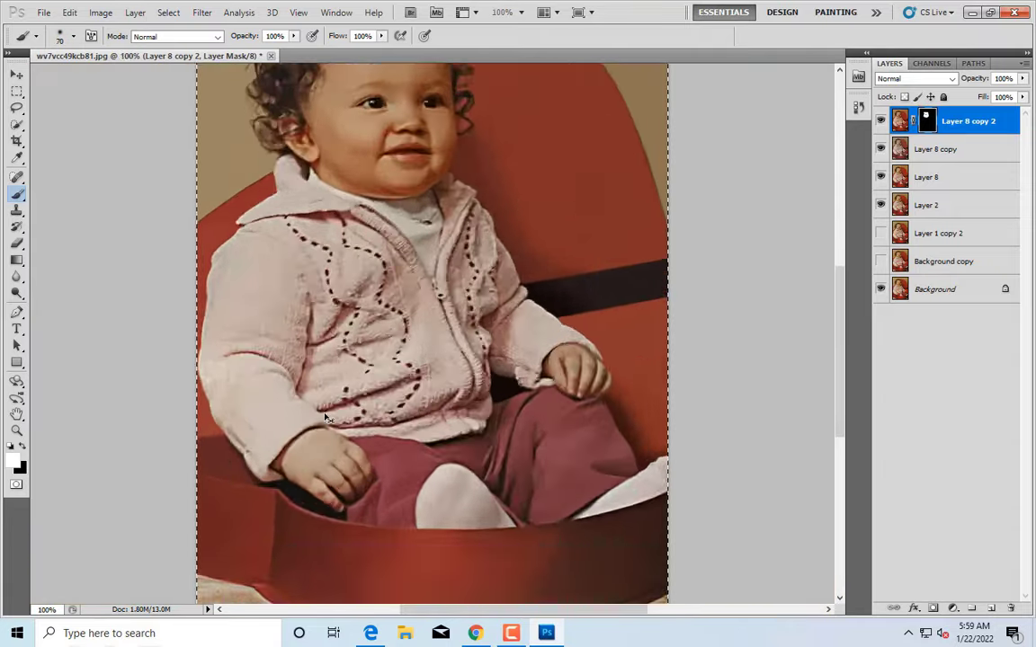
key(ctrl+plus)
key(bracketleft)
key(bracketleft)
key(bracketleft)
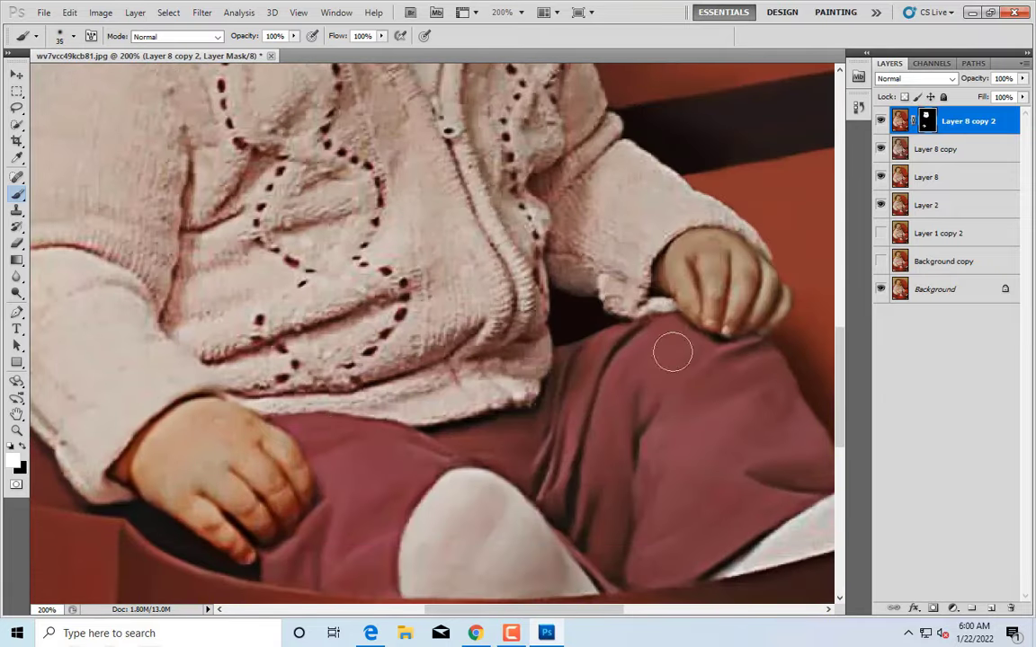
key(ctrl+minus)
key(ctrl+minus)
key(ctrl+a)
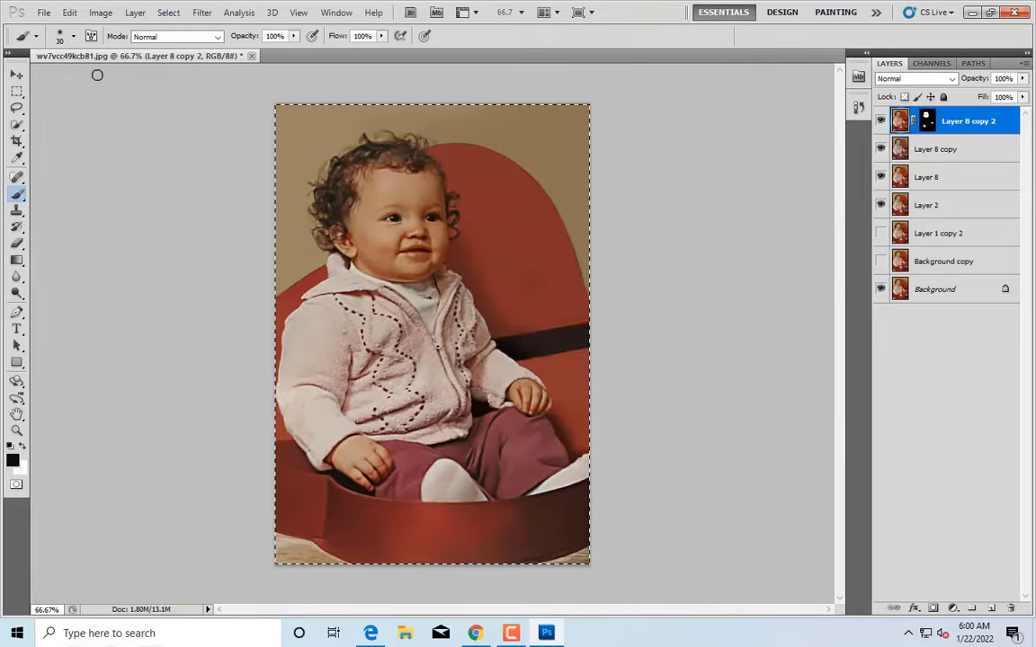
Apply a Hue/Saturation tweak of Hue -1 and Saturation -5 to Layer 8 copy 2
click(100, 12)
click(329, 125)
key(ctrl+plus)
key(Tab)
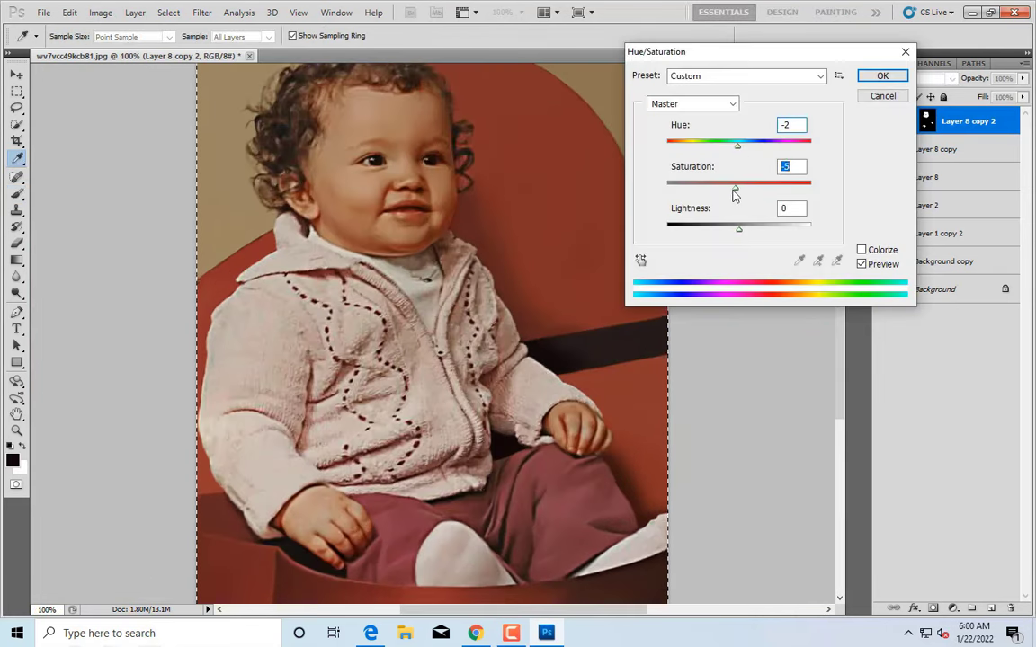
text(-12)
key(shift+Tab)
key(Up)
key(Up)
key(Up)
key(ctrl+minus)
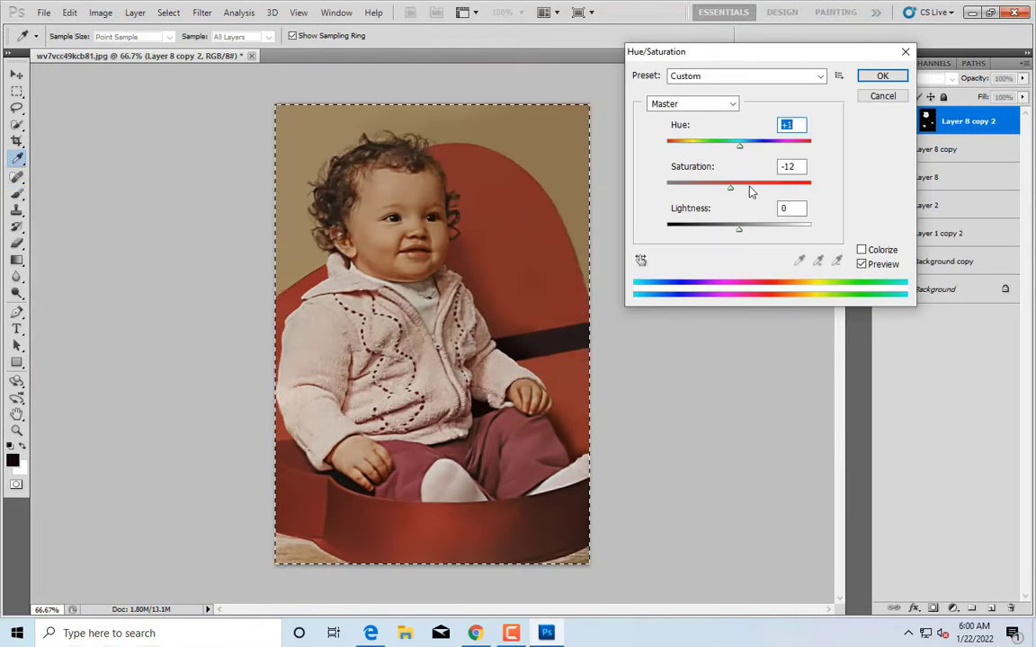
drag(730, 188, 736, 192)
key(ctrl+plus)
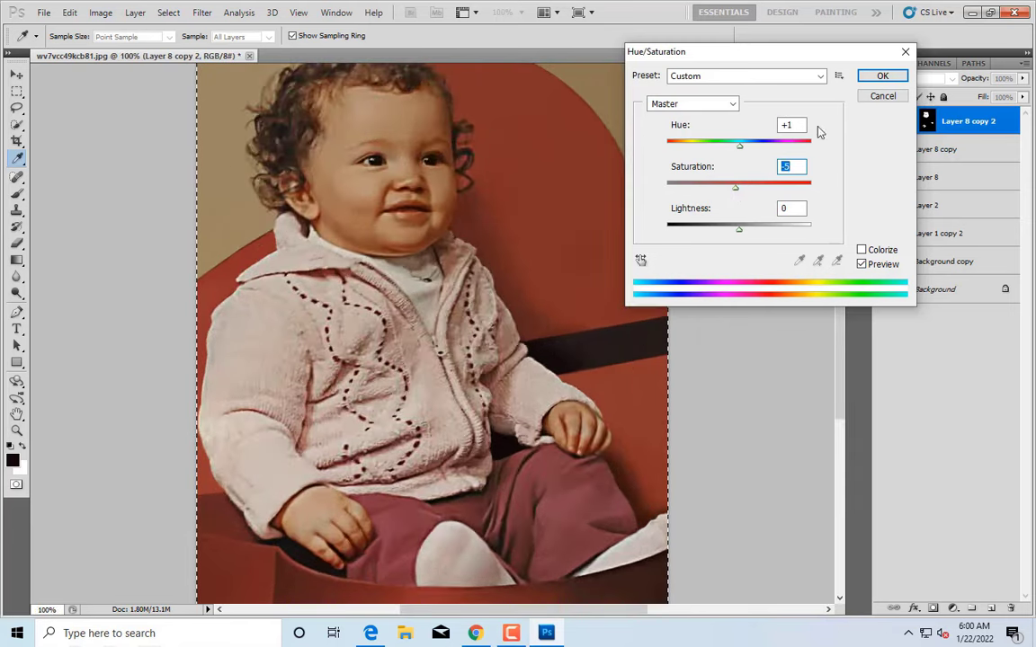
double_click(788, 125)
key(Down)
key(ctrl+minus)
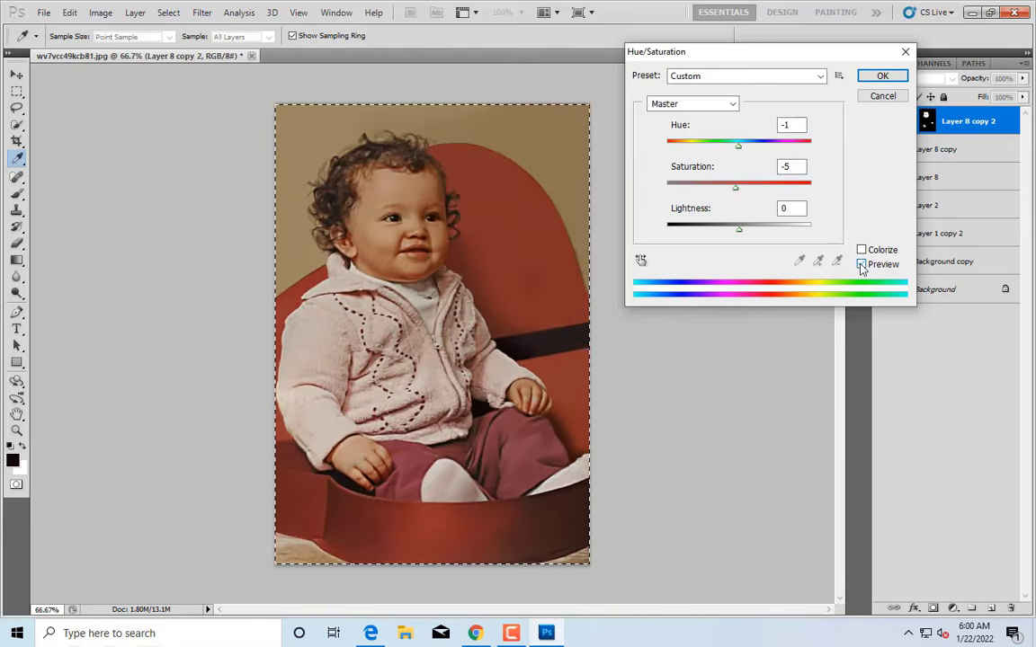
Clear the selection and add Layer 8 copy to the layer selection for merging
click(882, 75)
key(m)
key(ctrl+minus)
shift+click(944, 149)
Merge the two selected layers and duplicate the result as Layer 8 copy 3
key(ctrl+e)
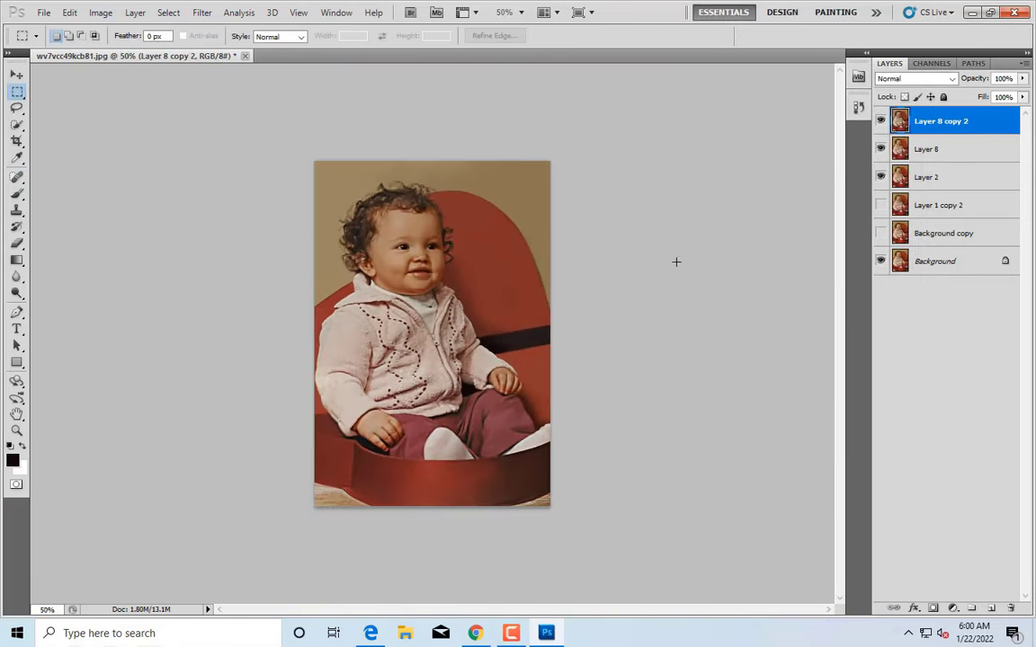
key(ctrl+plus)
key(ctrl+j)
Apply Brightness/Contrast with brightness 10 and contrast 15 to Layer 8 copy 3
key(alt+i)
key(a)
key(c)
drag(762, 90, 764, 78)
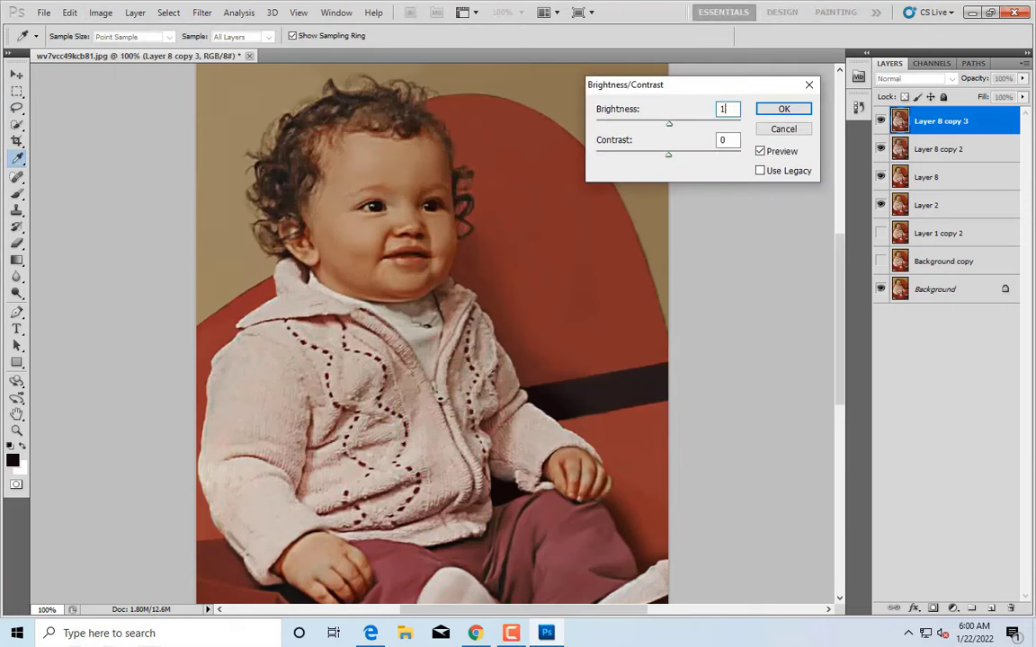
text(10)
key(Tab)
text(1)
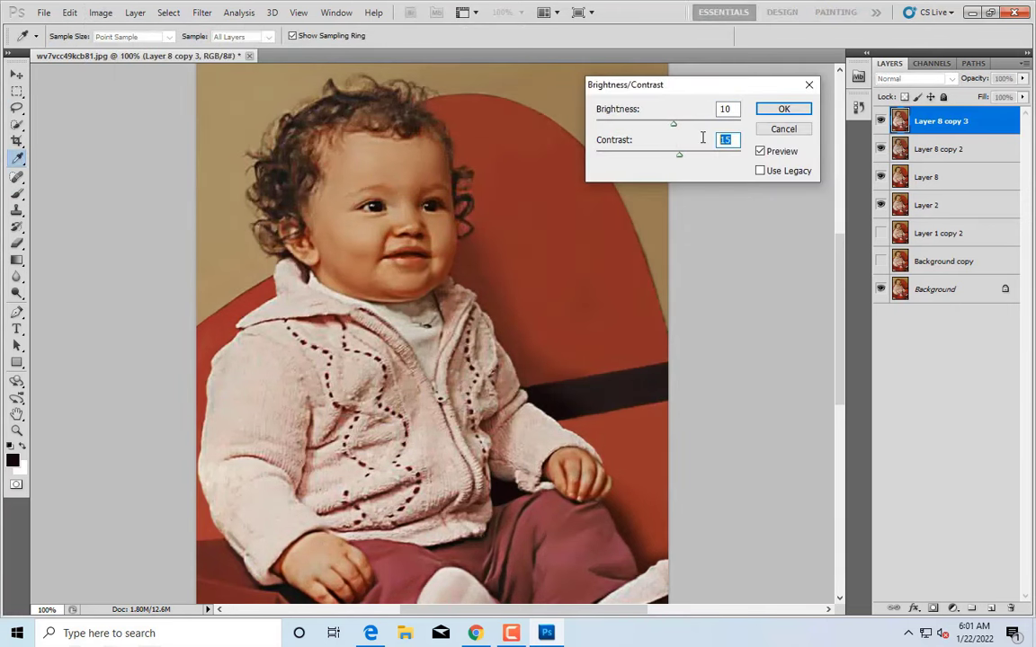
key(Return)
Duplicate as Layer 8 copy 4 and deepen Neutrals blacks by 5% with Selective Color
key(m)
key(ctrl+minus)
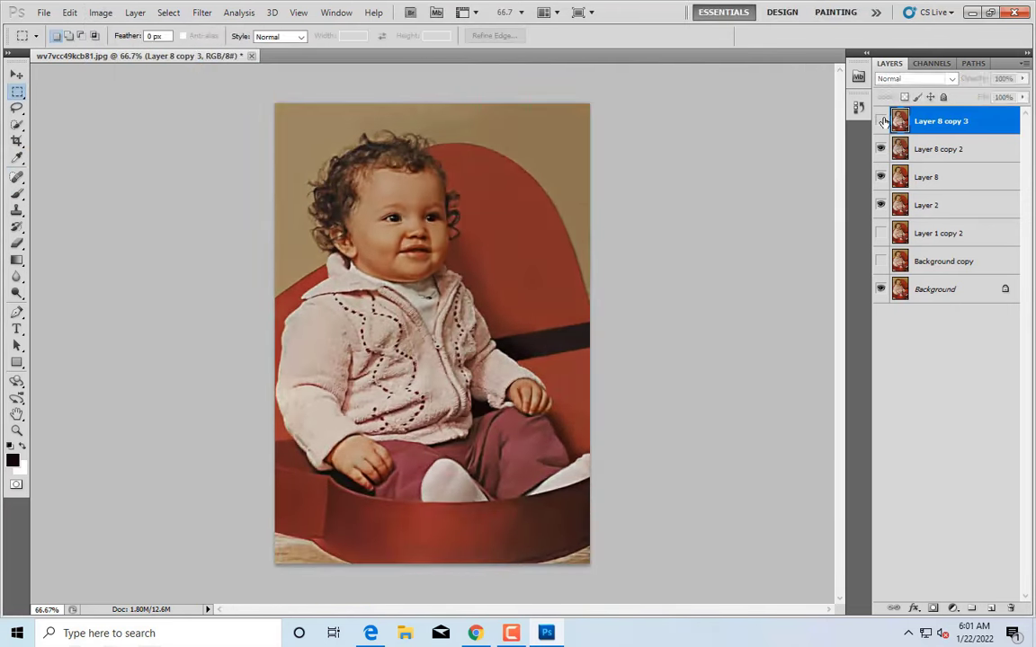
key(ctrl+j)
click(101, 12)
click(295, 251)
drag(425, 132, 603, 75)
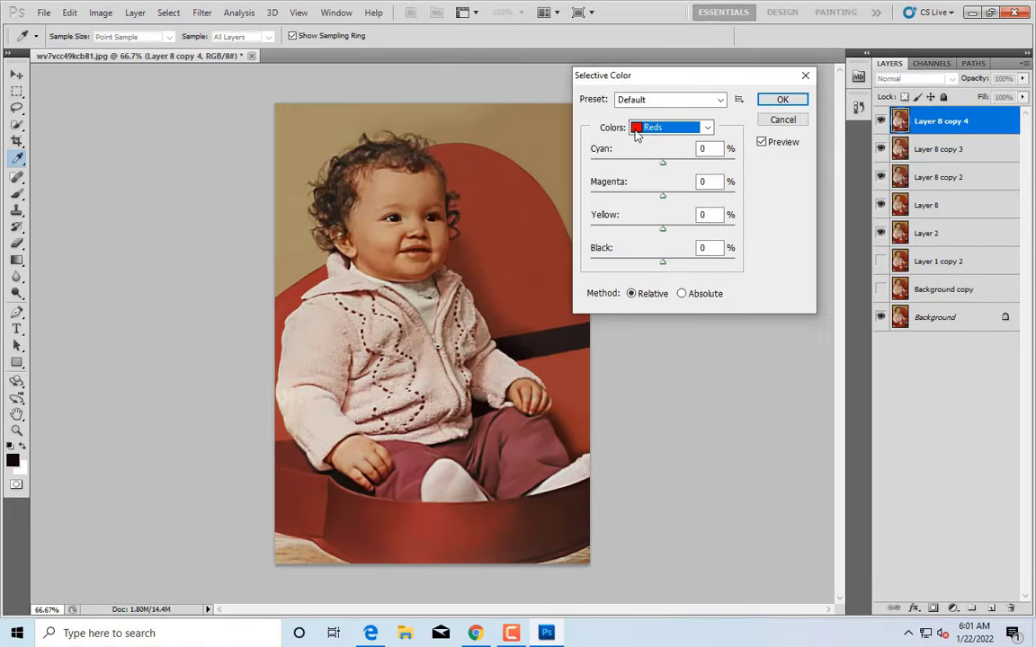
click(702, 247)
text(0)
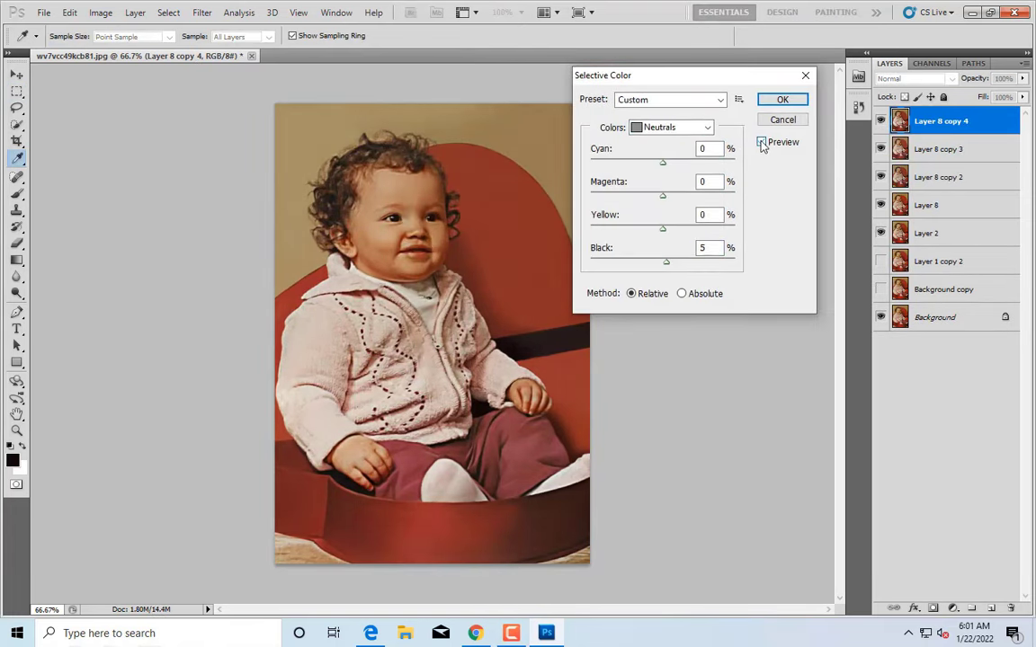
click(670, 127)
click(603, 234)
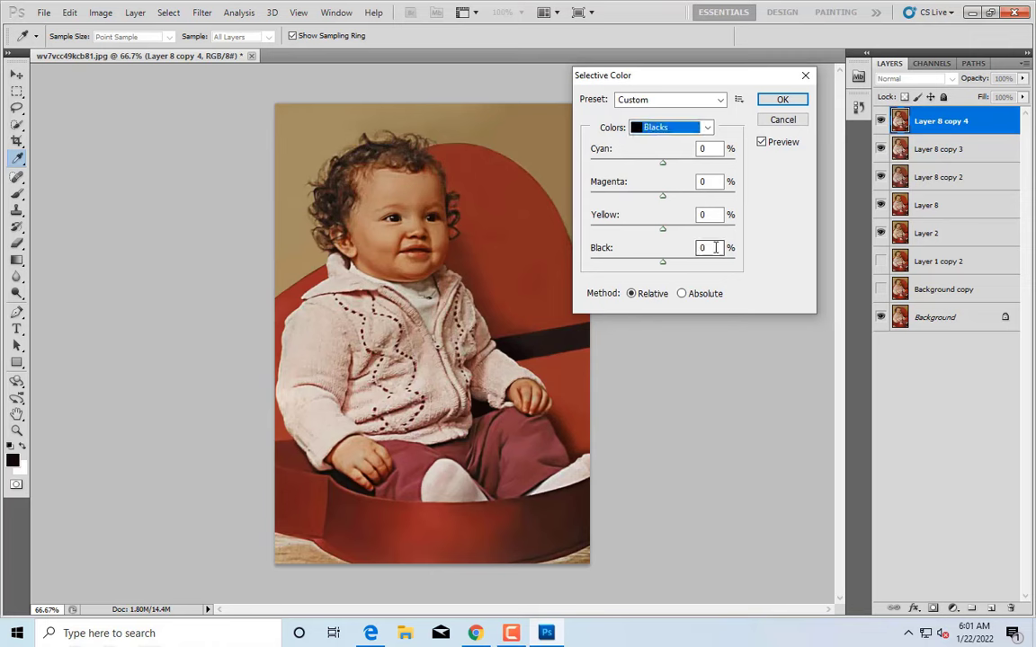
click(783, 99)
Duplicate as Layer 8 copy 5 and set Hue/Saturation to Hue +1, Saturation -17
key(ctrl+j)
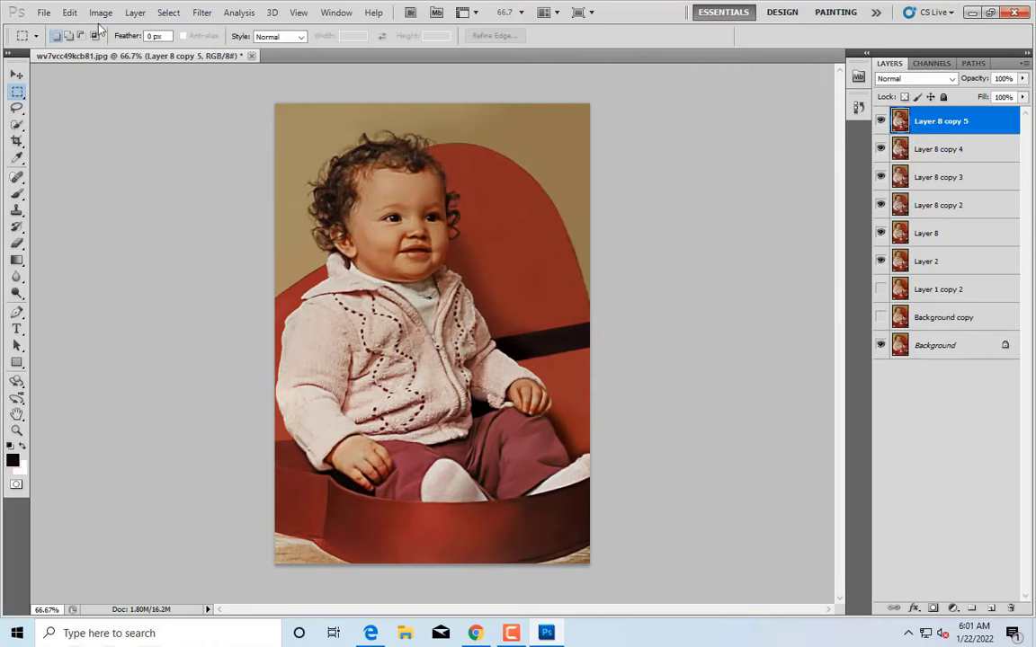
click(100, 12)
click(306, 123)
drag(728, 191, 724, 189)
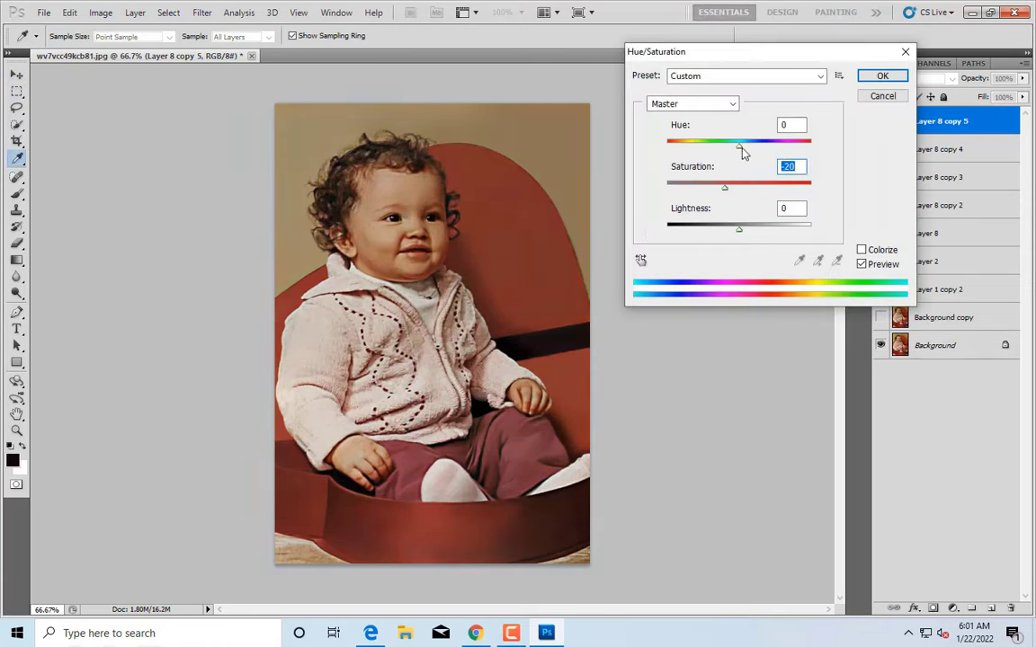
click(741, 152)
key(ctrl+plus)
click(861, 264)
drag(725, 187, 730, 191)
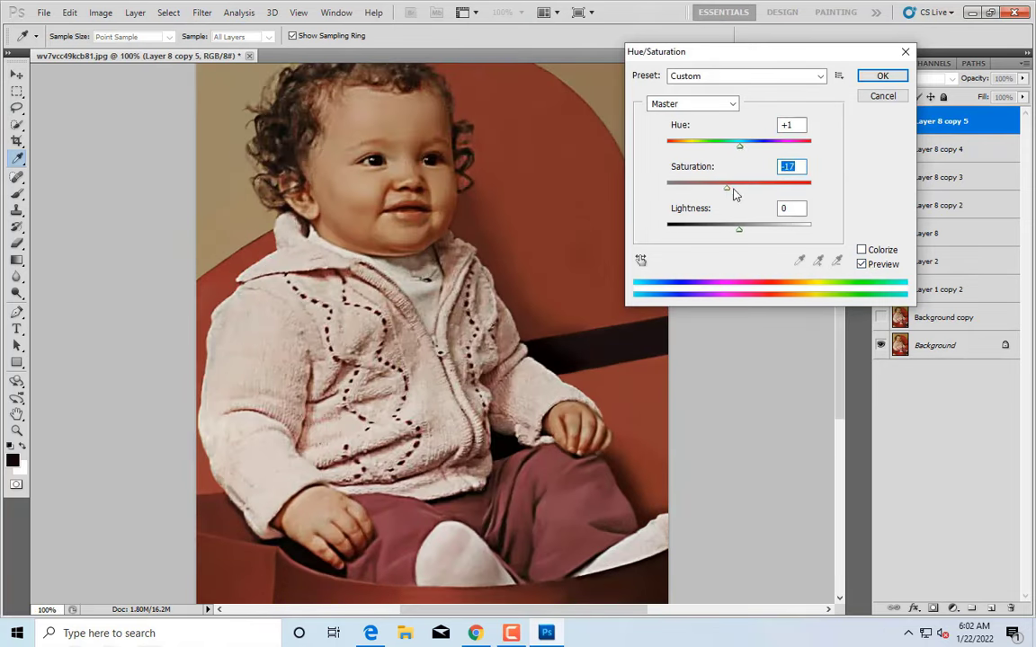
key(ctrl+minus)
Confirm the Hue/Saturation change, then erase Layer 8 copy 5 over the face with a 45 px eraser
click(879, 78)
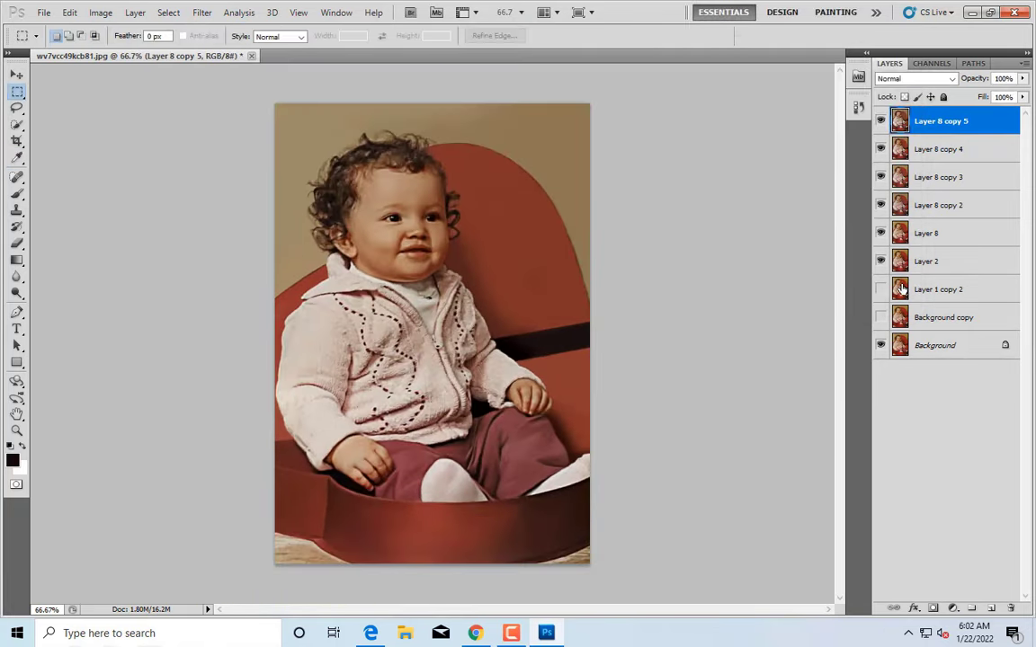
click(880, 120)
click(16, 430)
click(395, 135)
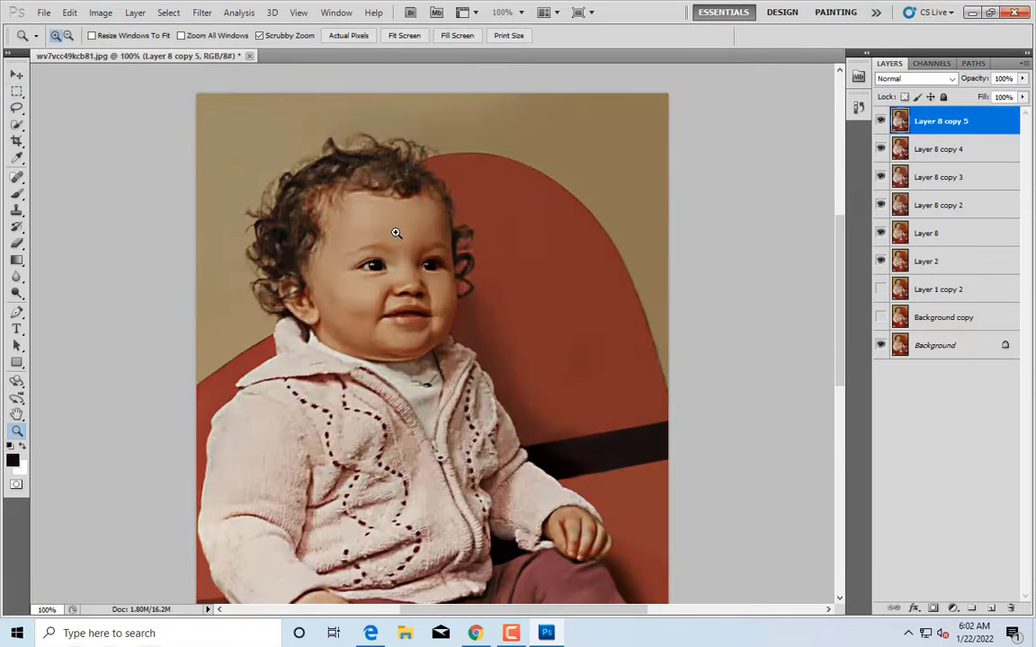
key(e)
scroll(356, 267, up, 1)
key(bracketleft)
key(bracketleft)
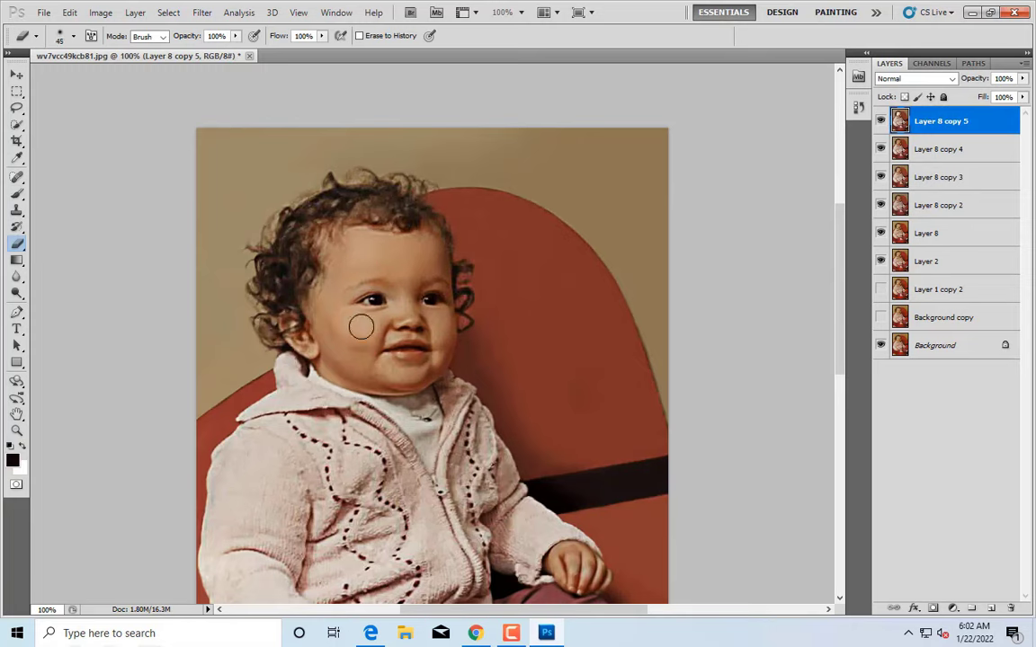
scroll(360, 359, down, 1)
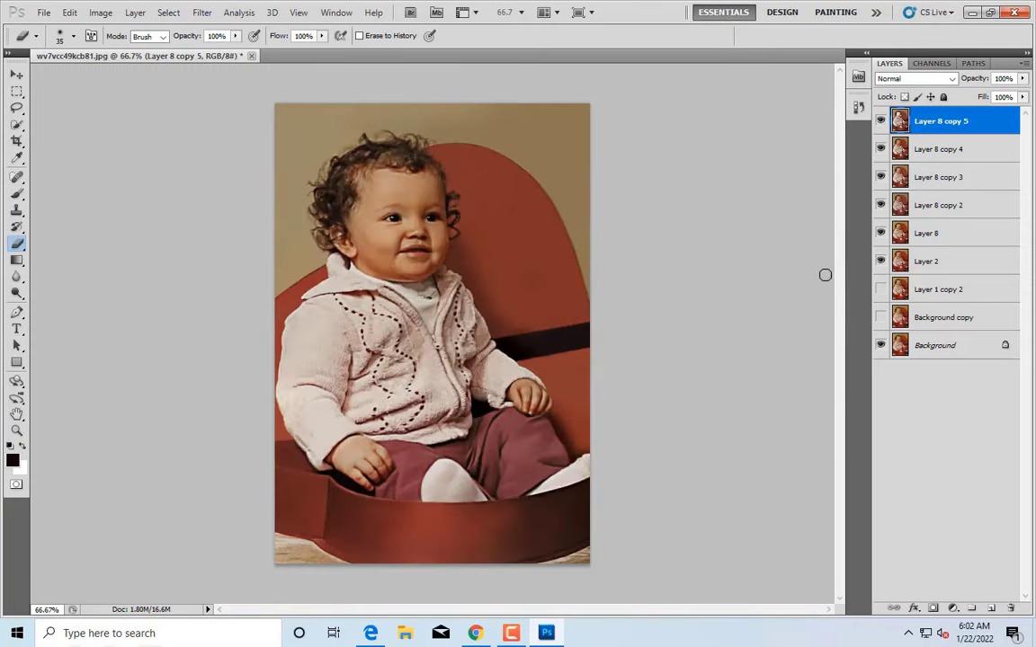
Delete Layer 8 copy 4 and duplicate the top layer as Layer 8 copy 6
key(alt+bracketleft)
key(Delete)
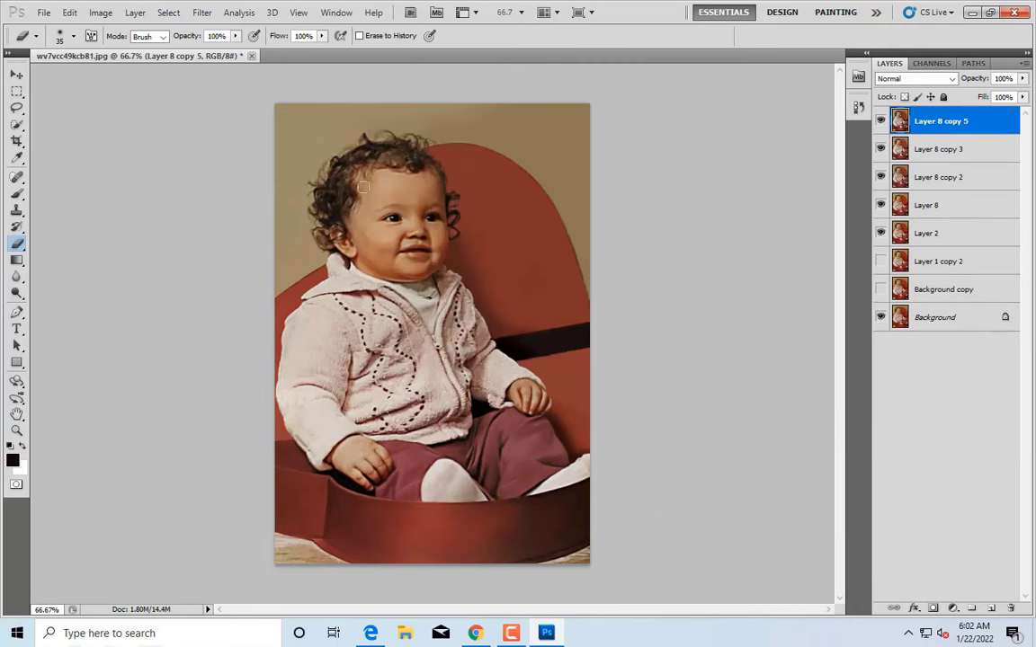
key(ctrl+j)
Pull the red-channel Curves down to about 190/185 on Layer 8 copy 6
key(ctrl+m)
drag(540, 99, 776, 56)
click(689, 100)
click(665, 113)
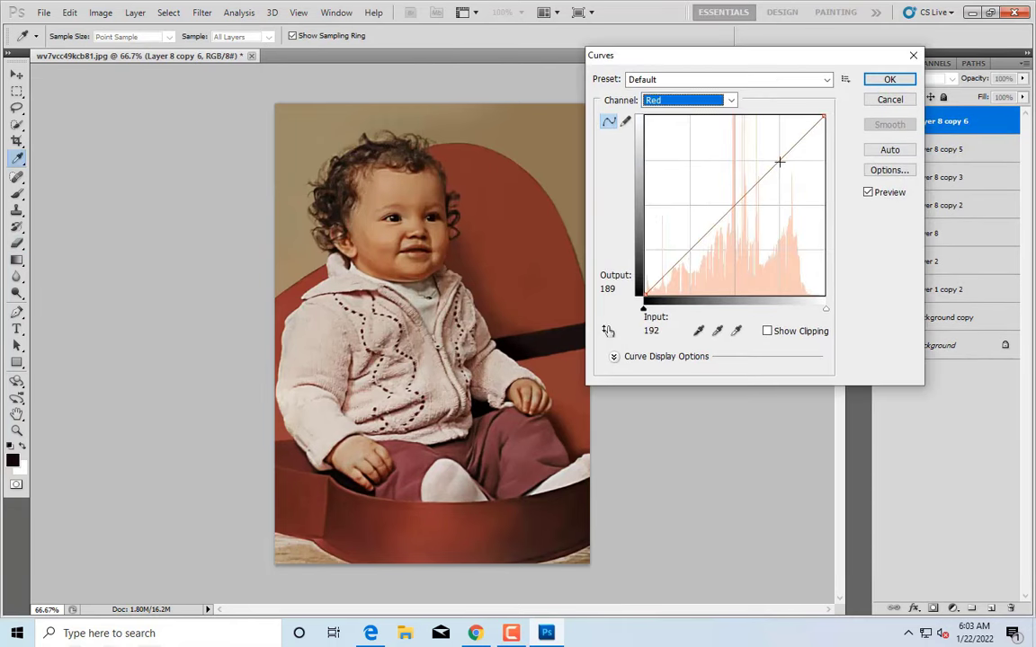
click(780, 162)
drag(688, 252, 689, 262)
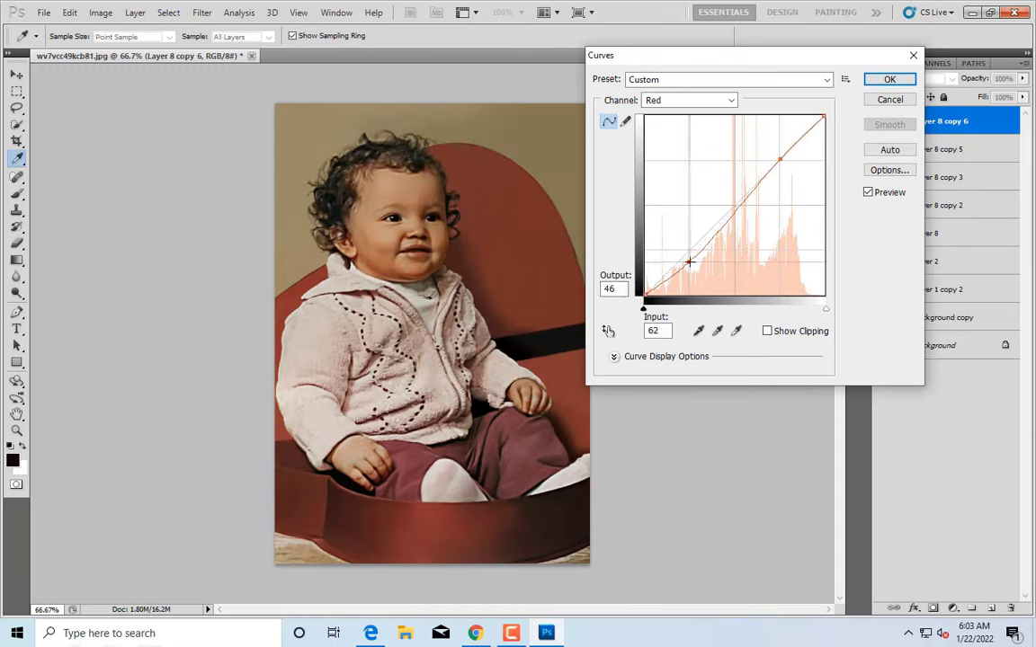
drag(780, 160, 777, 164)
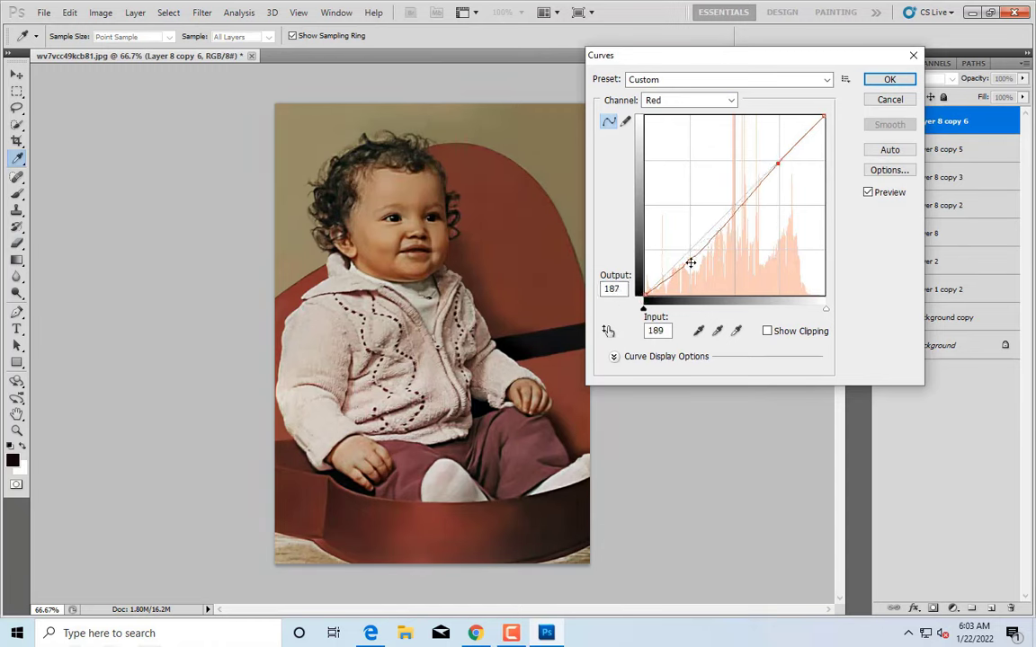
drag(691, 263, 688, 265)
drag(777, 164, 777, 166)
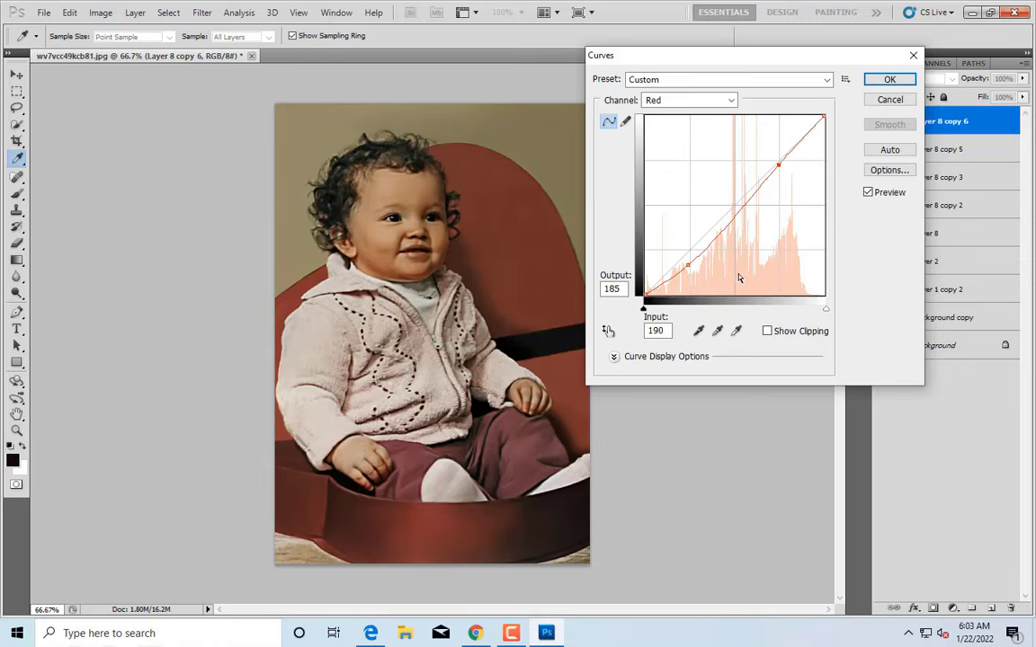
click(889, 79)
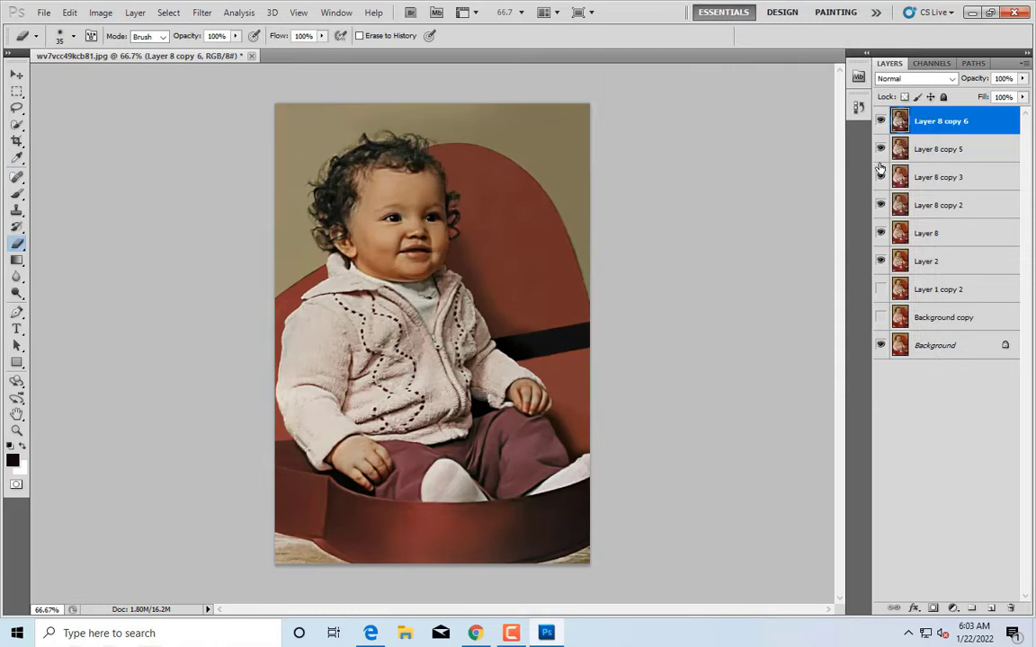
Show Layer 8, duplicate it, and move the new Layer 8 copy to the top
click(880, 120)
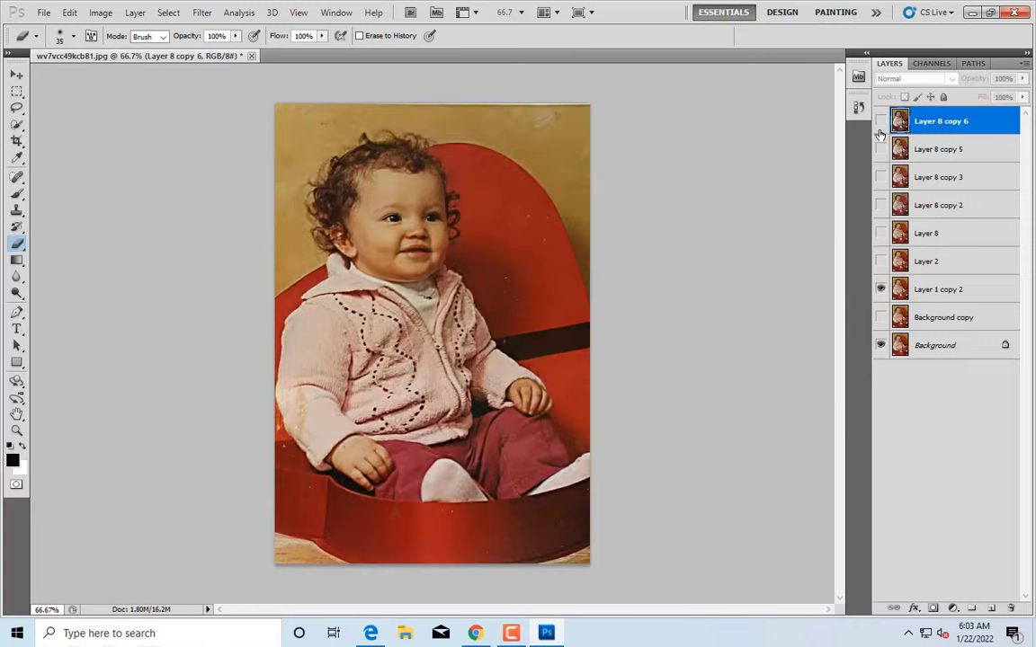
click(881, 205)
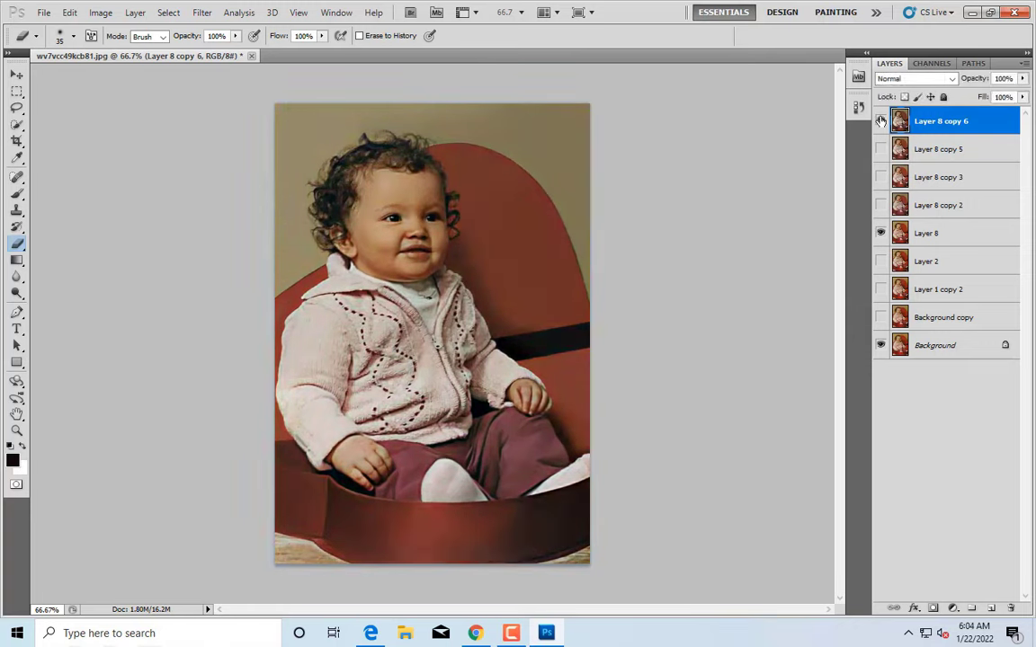
click(935, 233)
key(ctrl+j)
drag(935, 233, 910, 123)
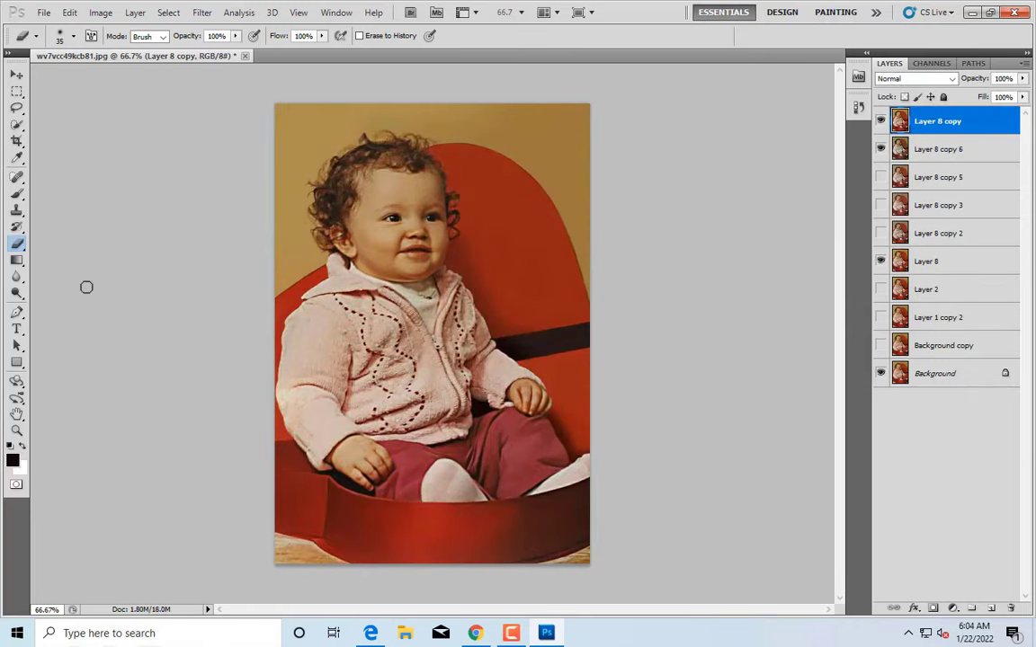
Add a black mask to Layer 8 copy and paint in the top, right and chair beside the hair
key(b)
alt+click(932, 609)
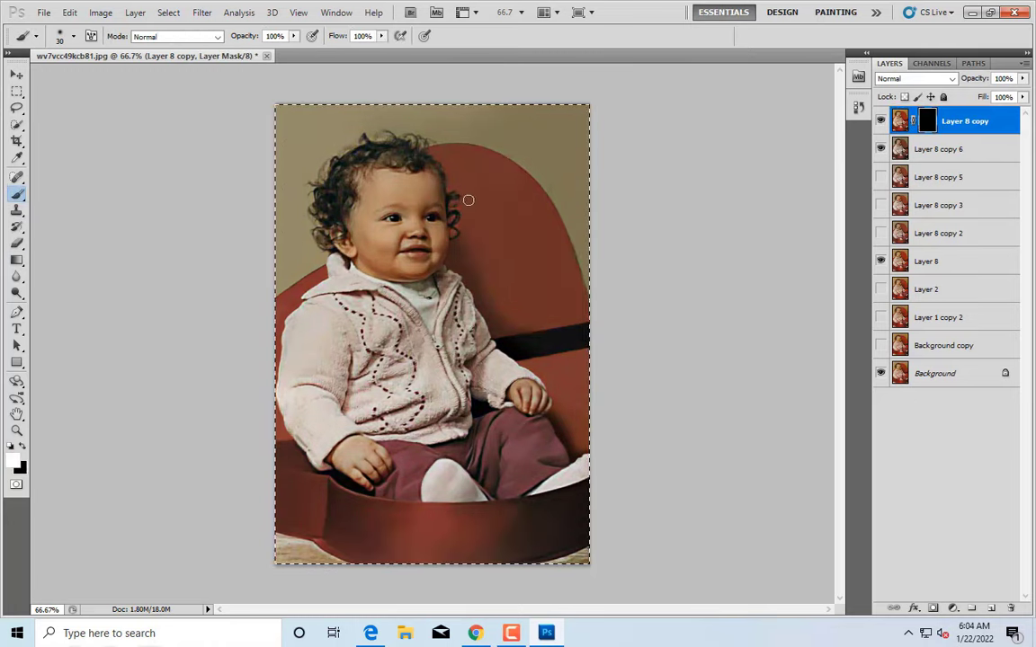
mouse_move(478, 156)
mouse_down()
mouse_move(513, 190)
mouse_move(559, 85)
mouse_move(259, 97)
mouse_up()
key(bracketleft)
mouse_move(467, 142)
mouse_down()
mouse_move(456, 155)
mouse_move(464, 181)
mouse_up()
key(bracketleft)
key(ctrl+plus)
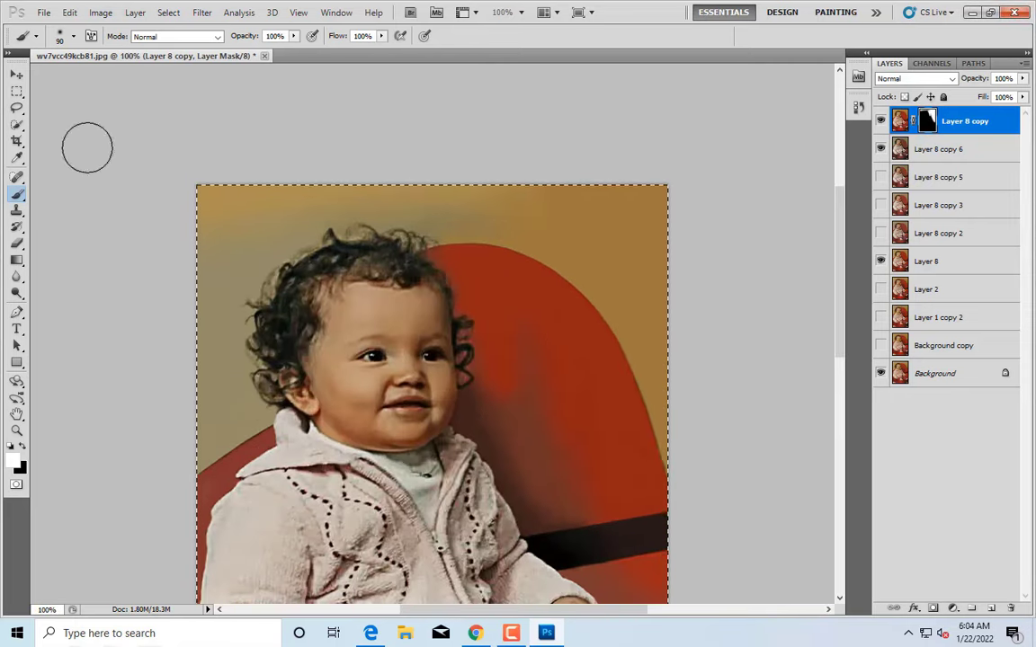
text(49)
key(ctrl+plus)
key(ctrl+minus)
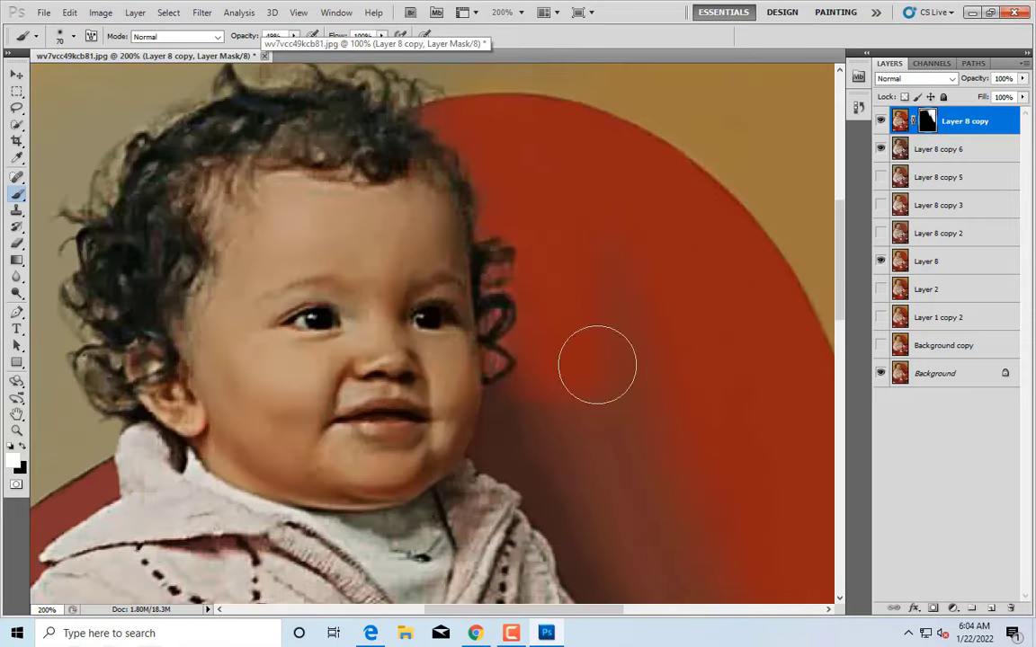
Refine the mask around the hair and face edges with progressively smaller and larger brushes
key(bracketleft)
key(bracketleft)
key(bracketleft)
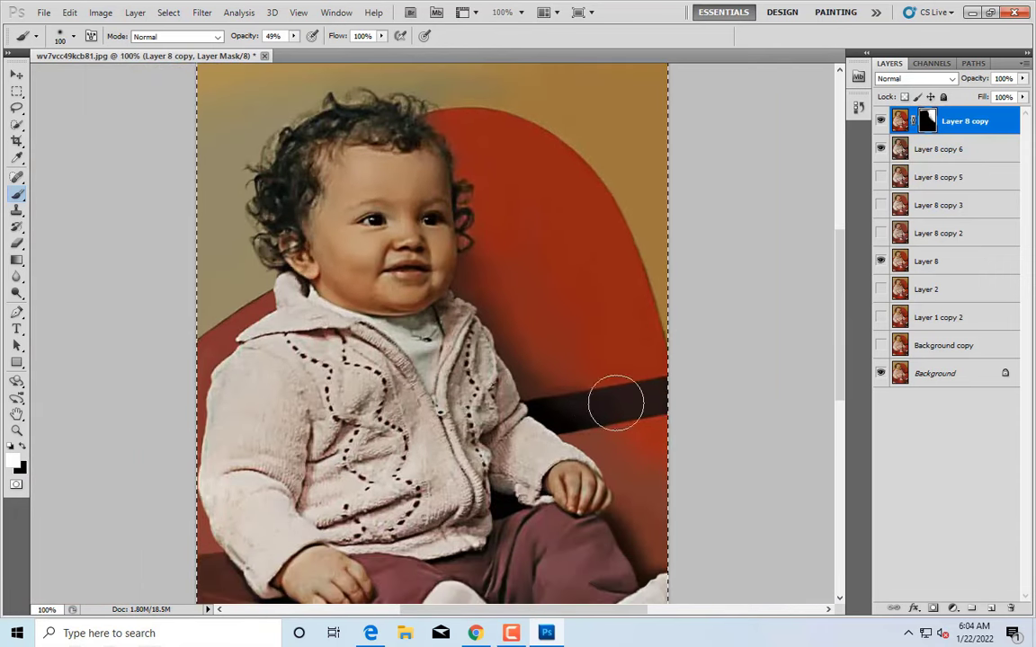
scroll(558, 369, down, 2)
key(bracketleft)
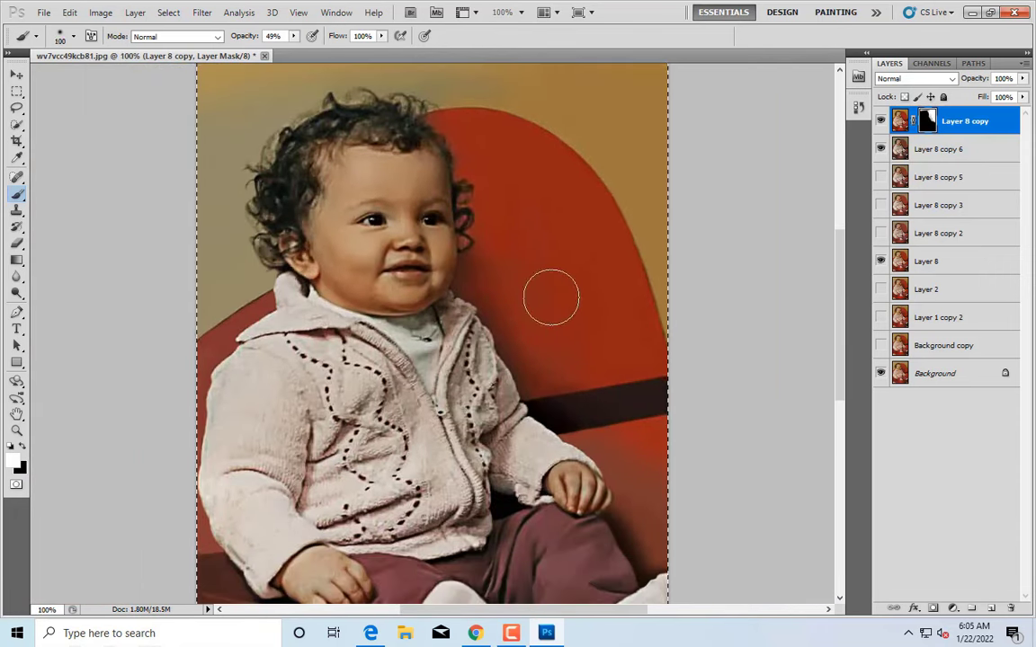
scroll(596, 328, down, 2)
key(bracketleft)
key(bracketleft)
key(bracketleft)
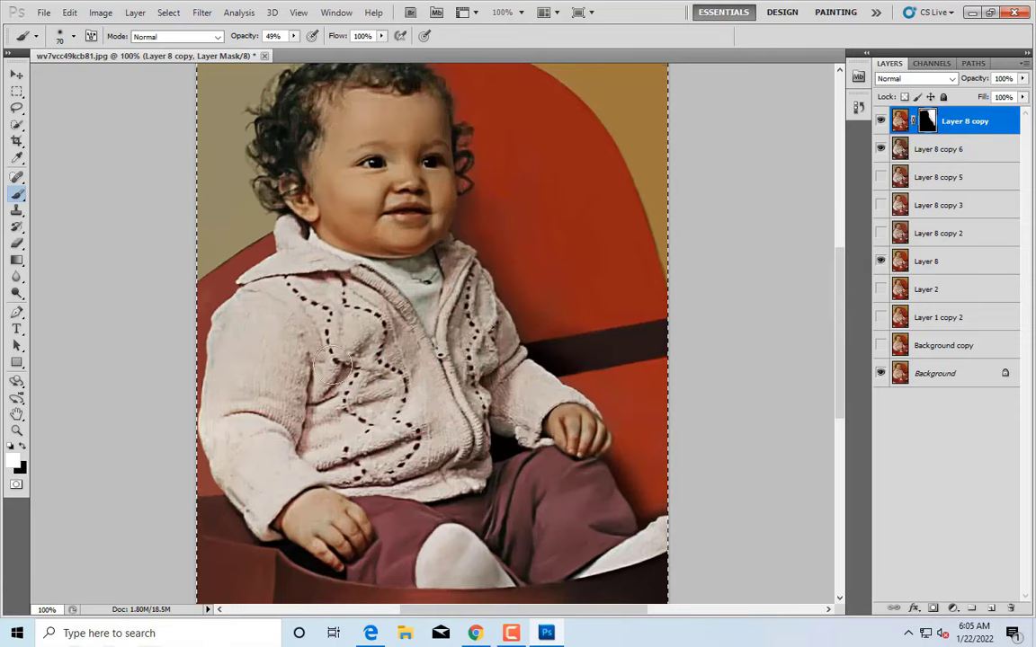
scroll(665, 432, down, 2)
key(bracketright)
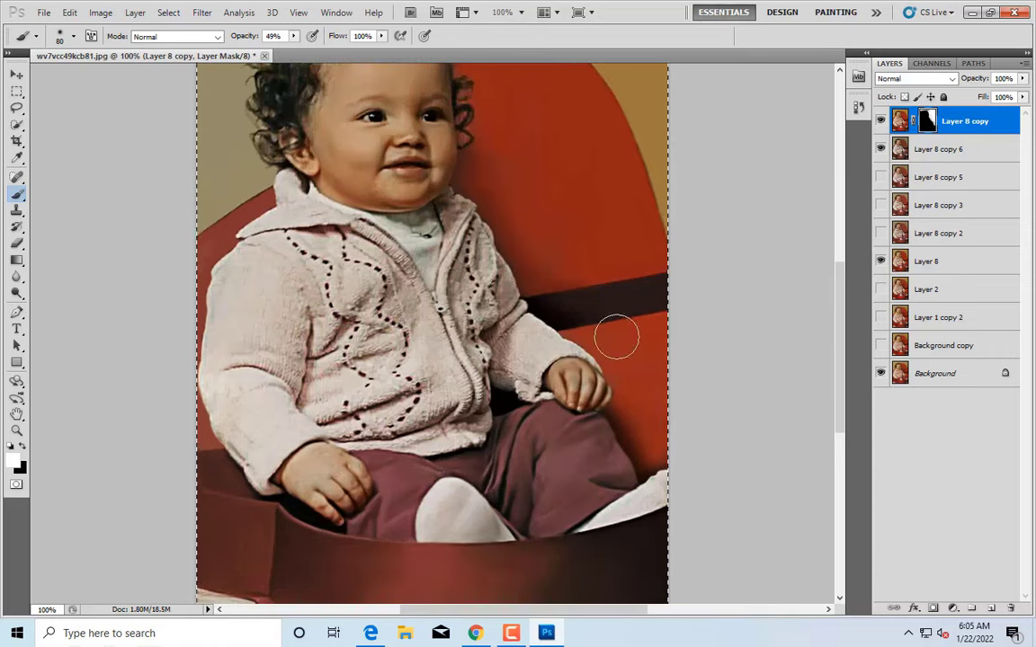
key(bracketleft)
key(bracketleft)
key(bracketleft)
key(bracketleft)
key(bracketleft)
key(bracketleft)
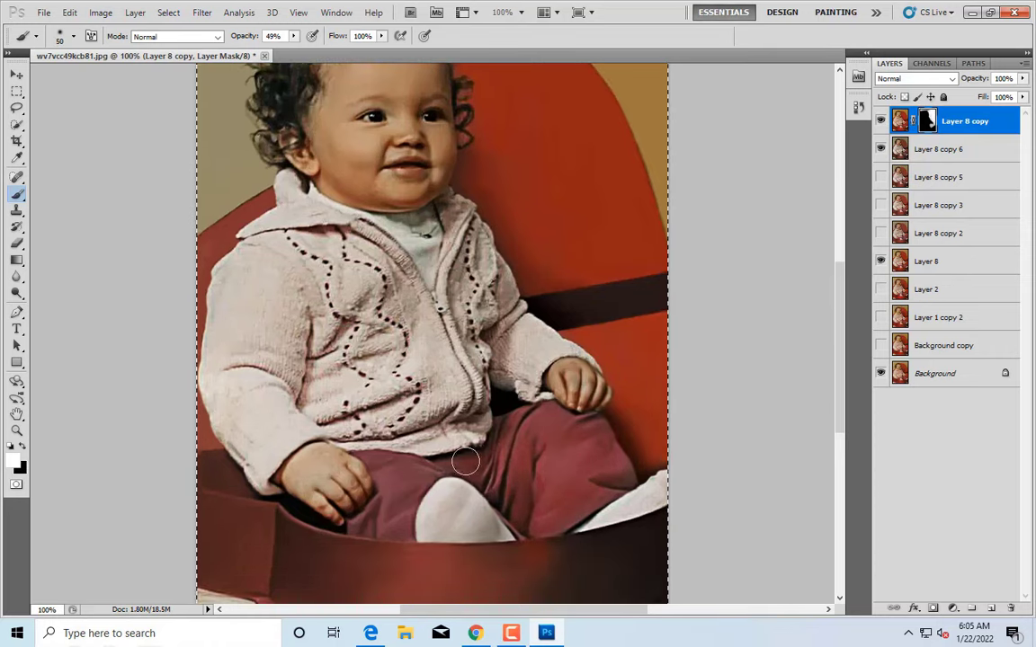
scroll(389, 503, down, 2)
key(bracketright)
key(bracketright)
key(bracketright)
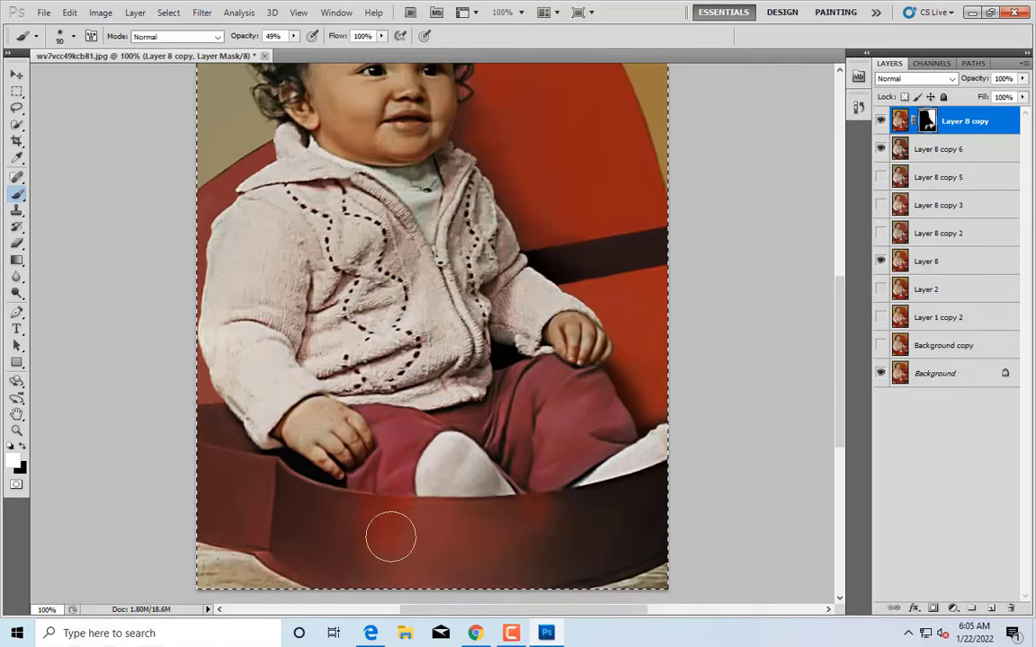
key(bracketright)
key(bracketright)
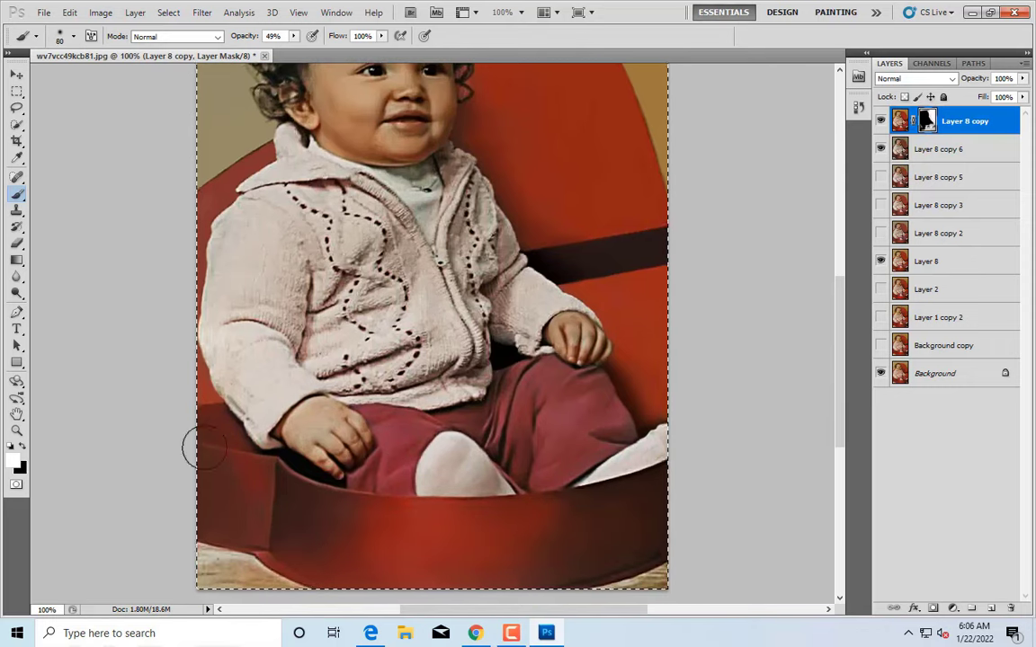
key(bracketright)
key(bracketright)
key(bracketright)
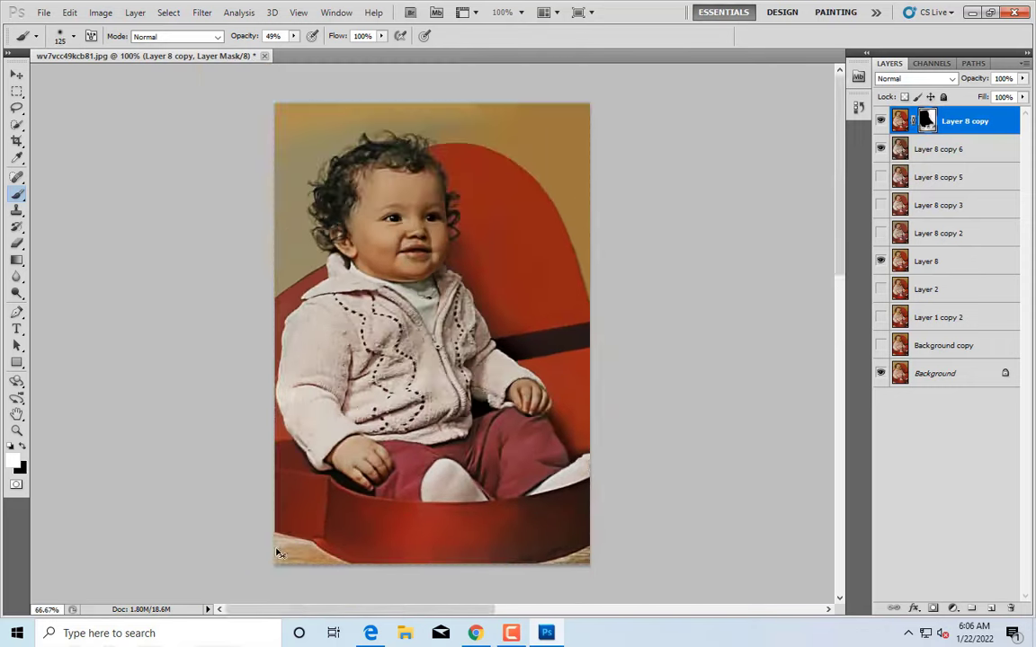
drag(267, 508, 245, 256)
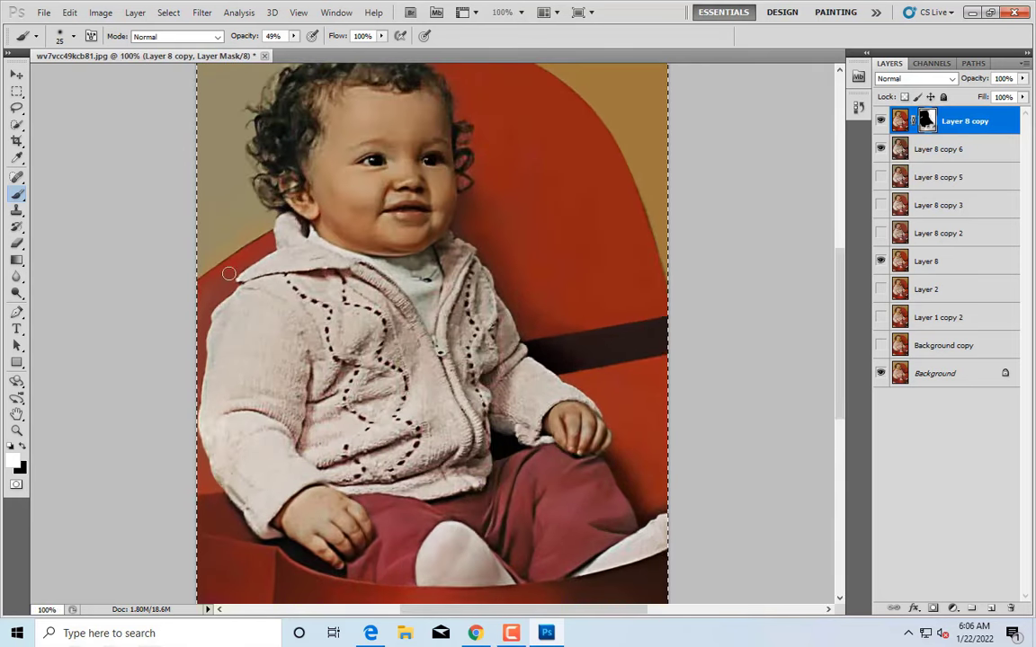
Paint the chair front into the mask at 100% opacity, then continue at 37% opacity
key(bracketright)
key(bracketright)
key(bracketright)
key(0)
scroll(246, 237, down, 2)
scroll(254, 450, down, 1)
key(bracketright)
key(bracketright)
key(bracketright)
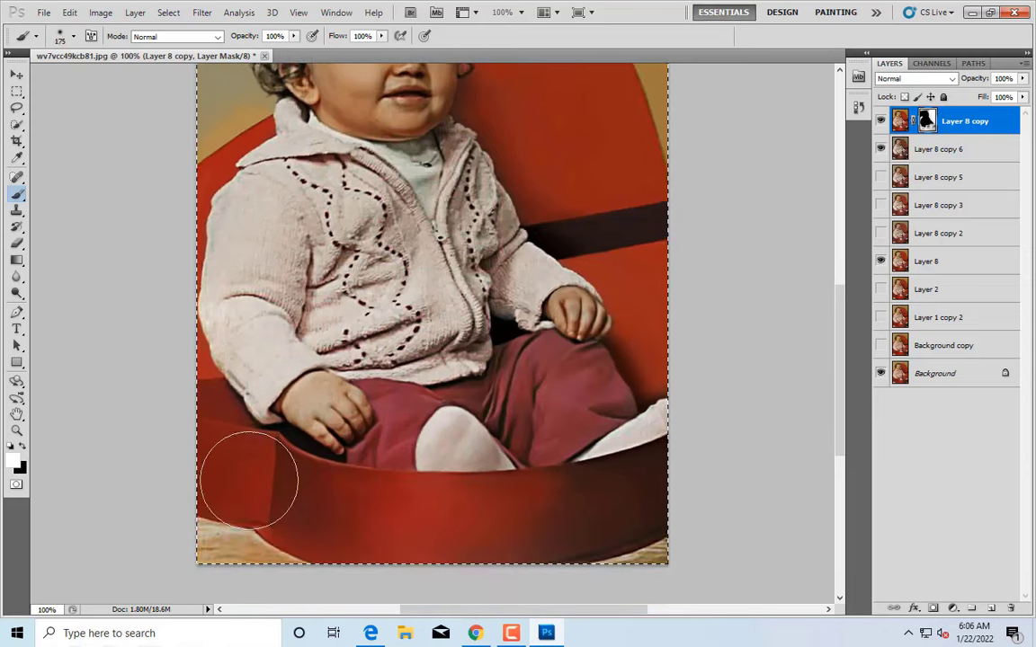
key(bracketleft)
key(bracketleft)
key(bracketleft)
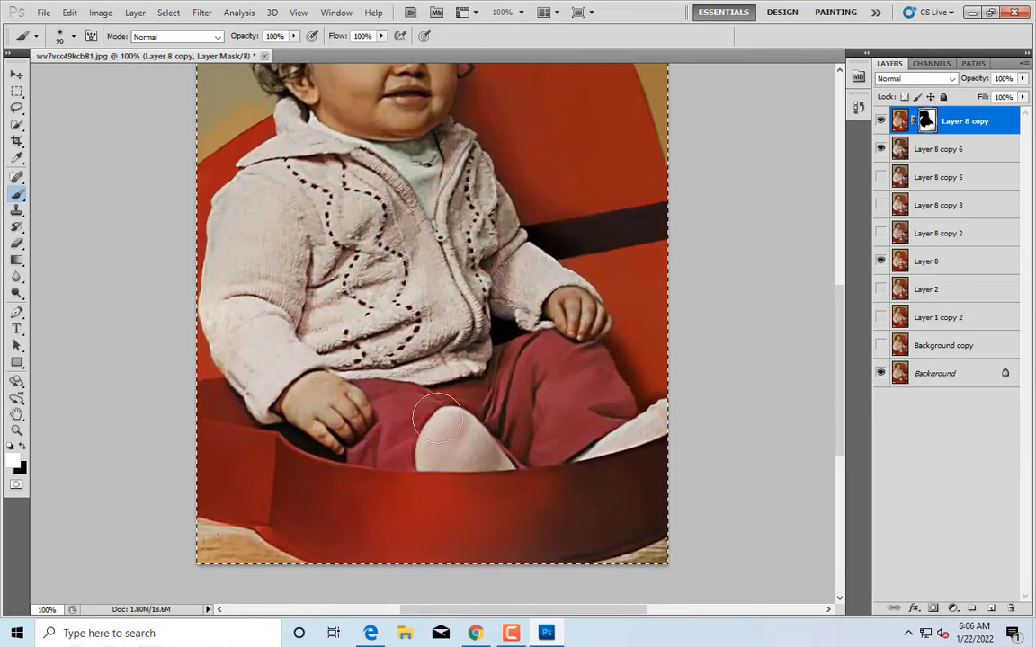
key(bracketright)
scroll(716, 450, up, 2)
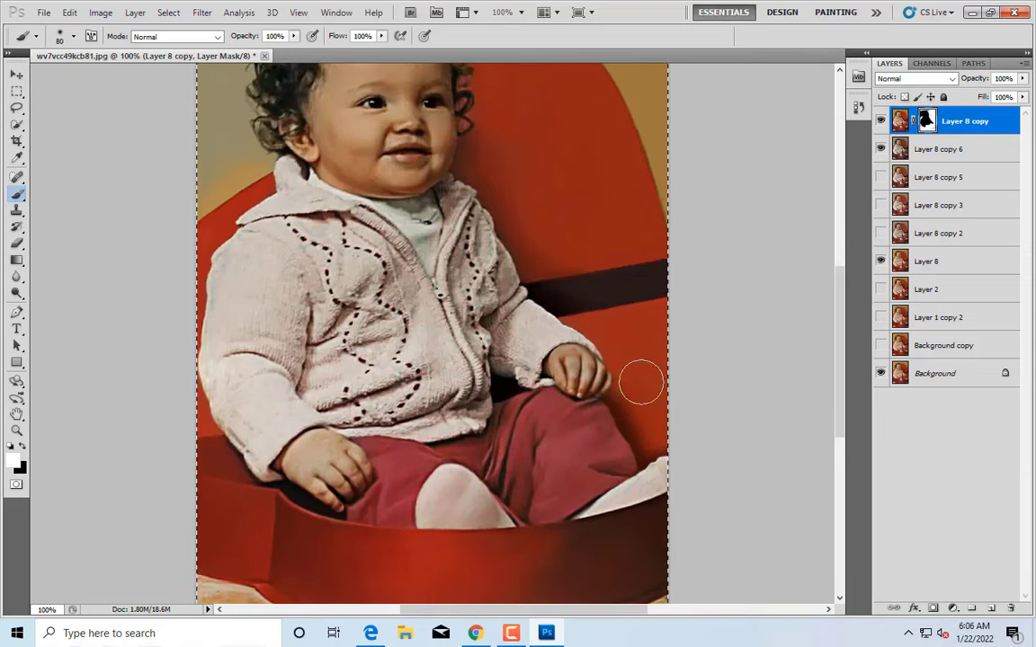
scroll(630, 378, up, 3)
key(bracketright)
key(bracketright)
key(bracketright)
click(293, 36)
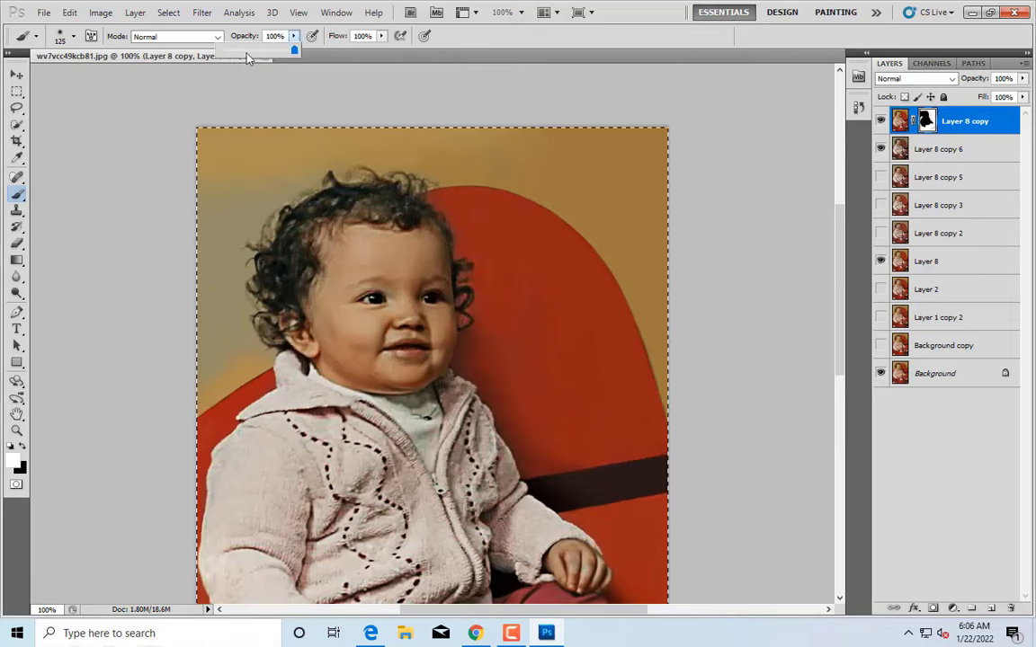
key(bracketleft)
key(bracketleft)
key(bracketleft)
key(3)
key(7)
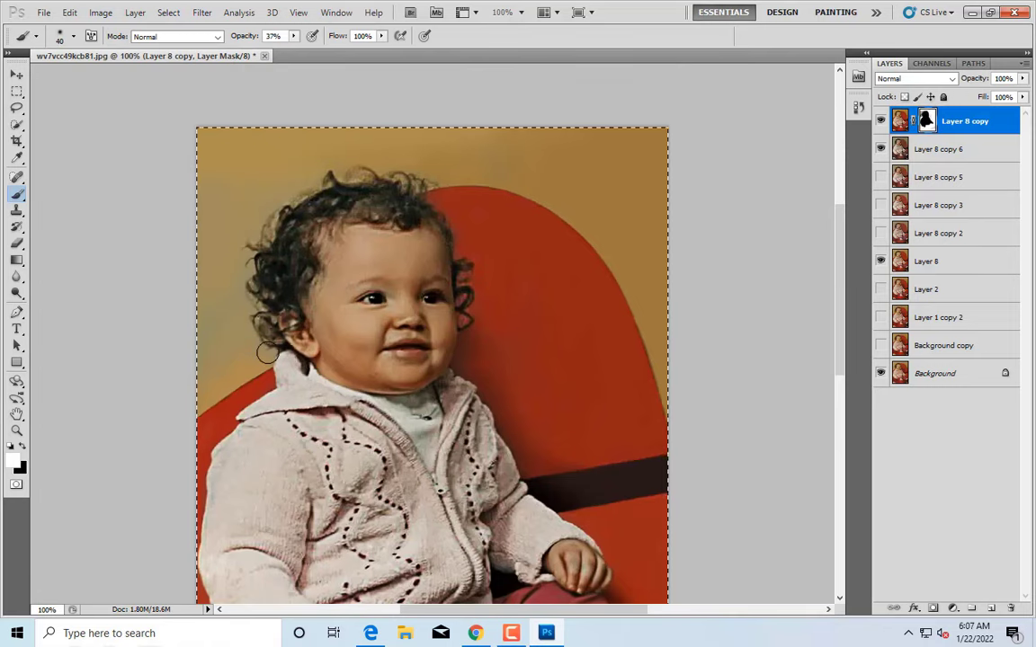
key(bracketright)
key(bracketright)
key(bracketright)
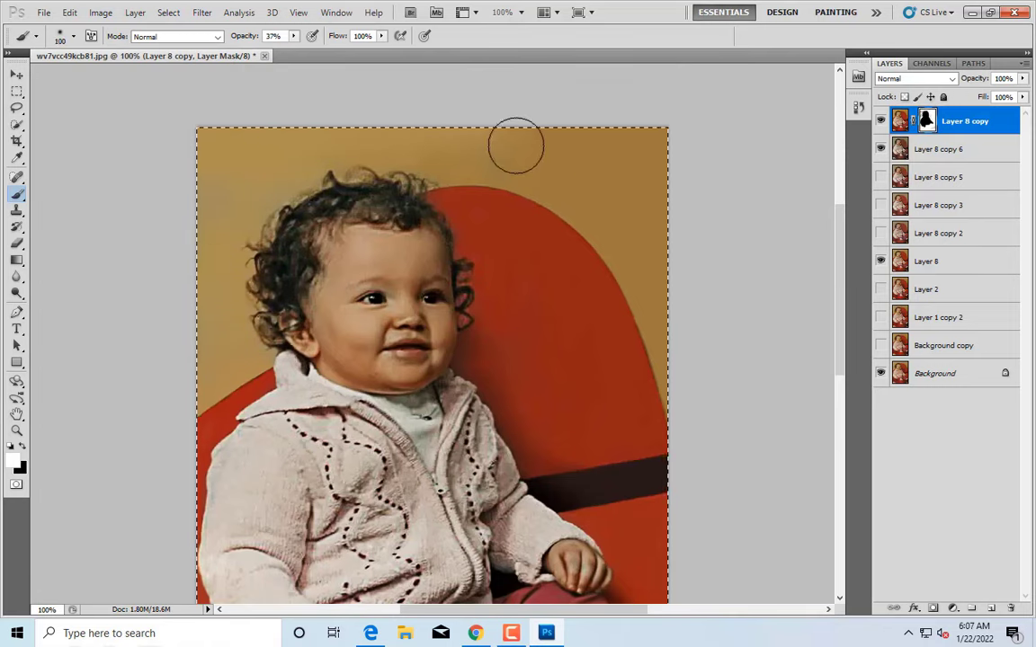
Merge Layer 8 copy 6 into Layer 8 copy
shift+click(938, 149)
right_click(938, 149)
click(913, 440)
key(z)
click(391, 338)
click(392, 338)
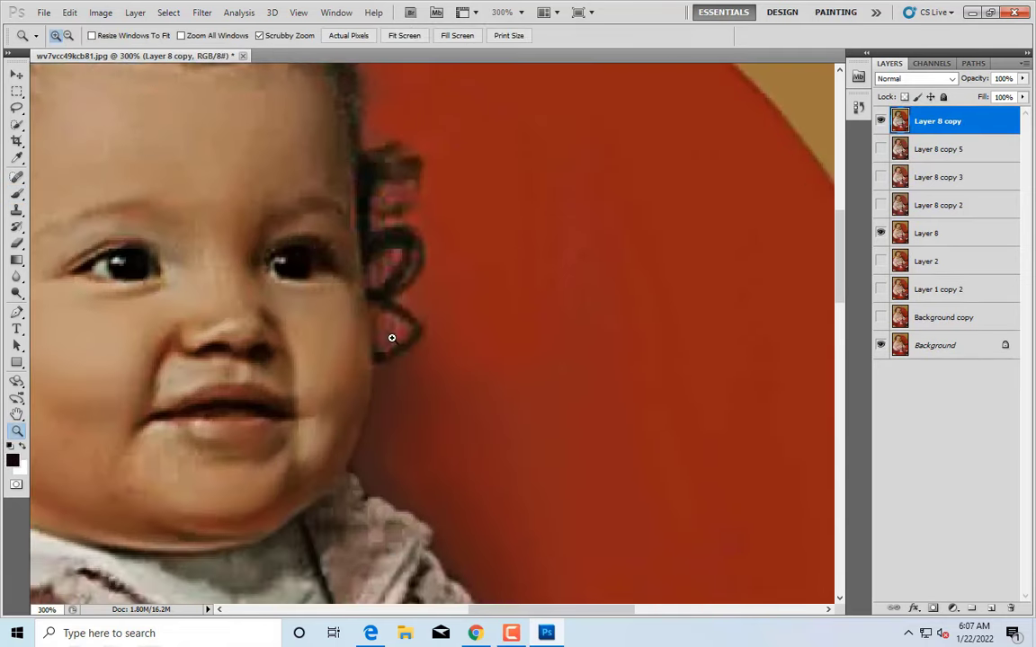
On a new Layer 9, paint sampled chair red at 100% over the pink fringes between the curls
scroll(391, 337, up, 1)
click(990, 609)
key(b)
alt+click(521, 259)
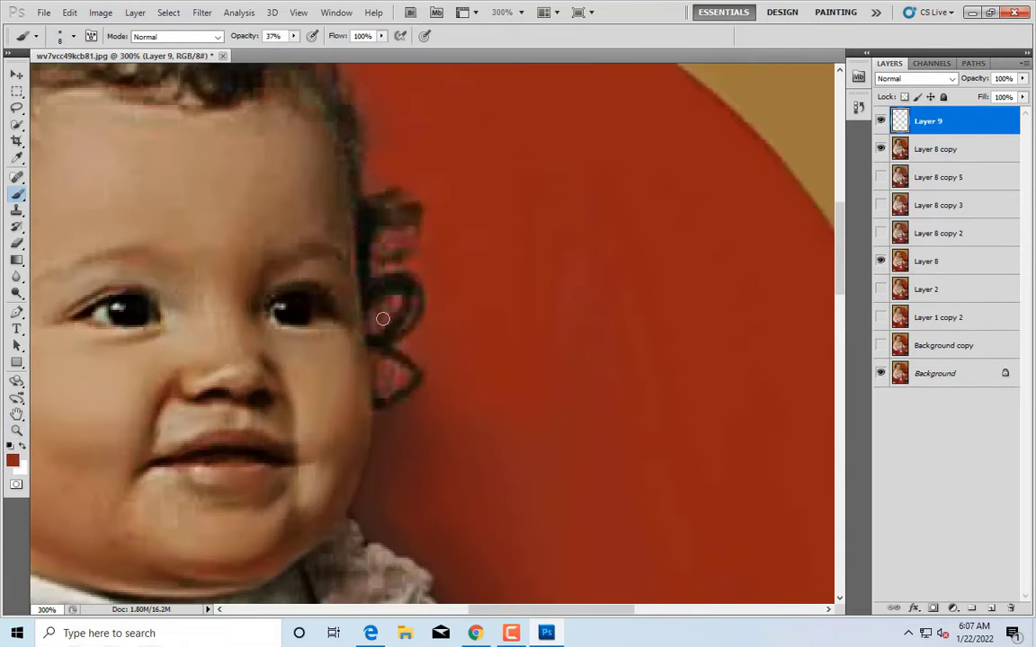
key(0)
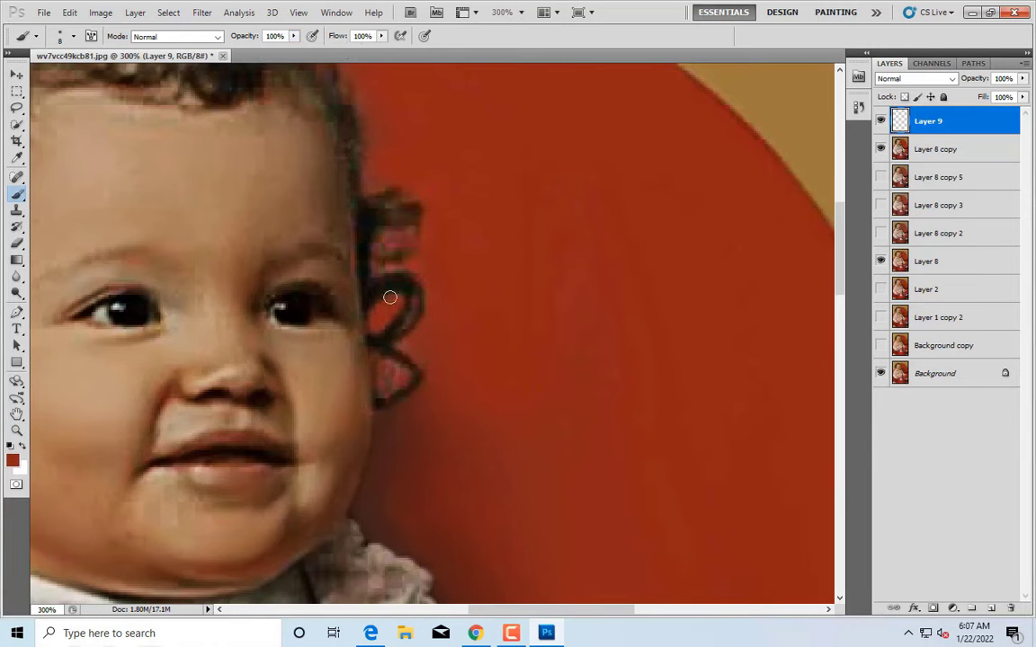
scroll(400, 173, down, 1)
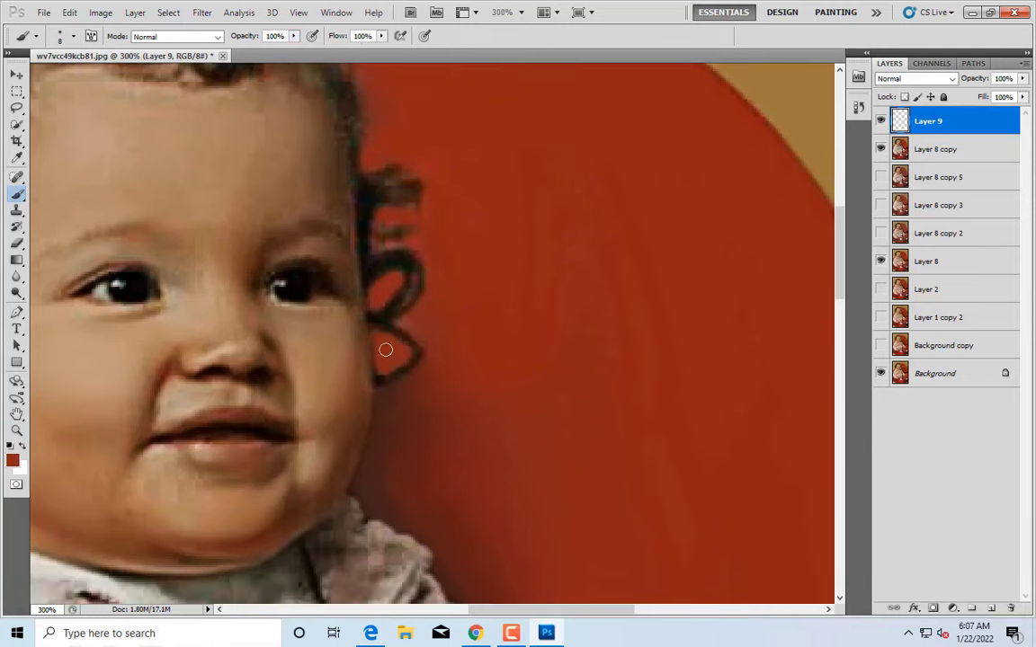
key(ctrl+minus)
key(ctrl+minus)
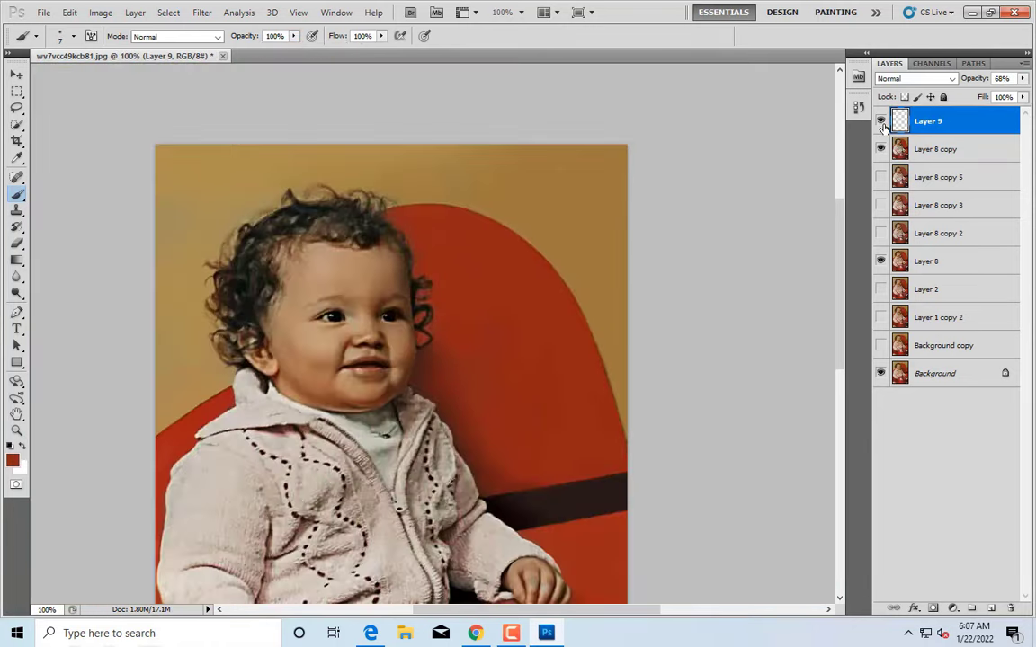
key(ctrl+minus)
Merge Layer 8 copy into Layer 9, duplicate it, and raise Brightness to 14
ctrl+click(936, 150)
right_click(931, 126)
click(908, 447)
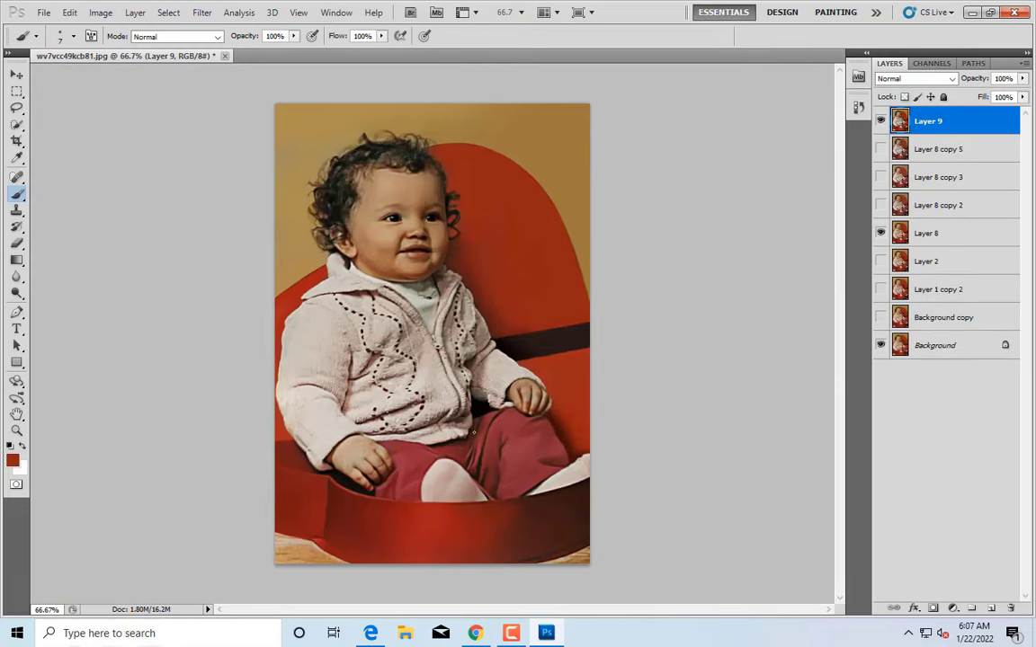
key(ctrl+j)
click(100, 12)
click(324, 43)
drag(669, 123, 677, 159)
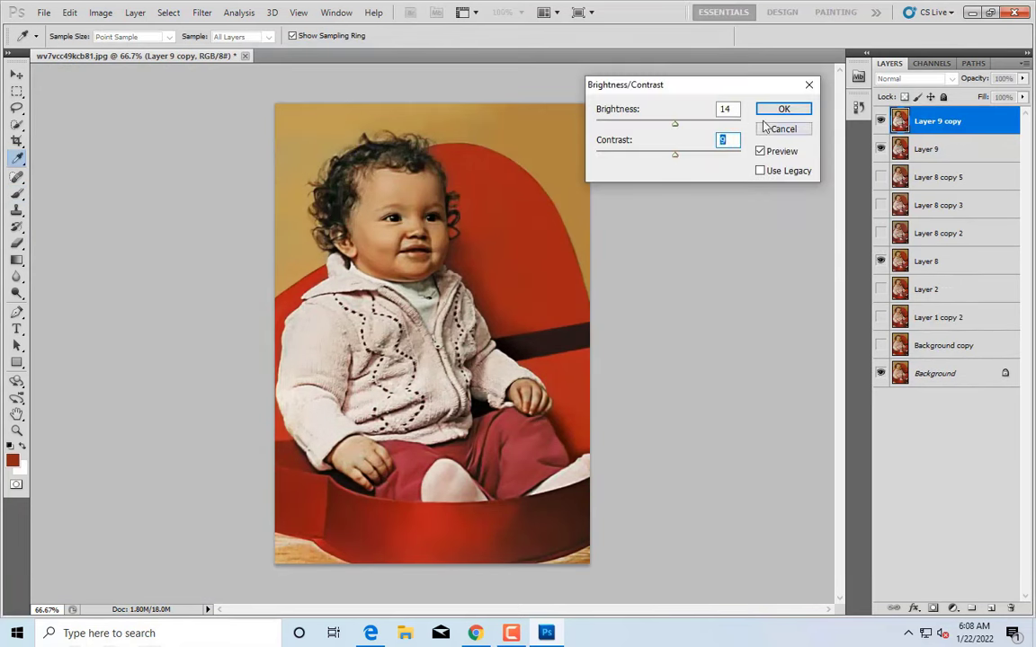